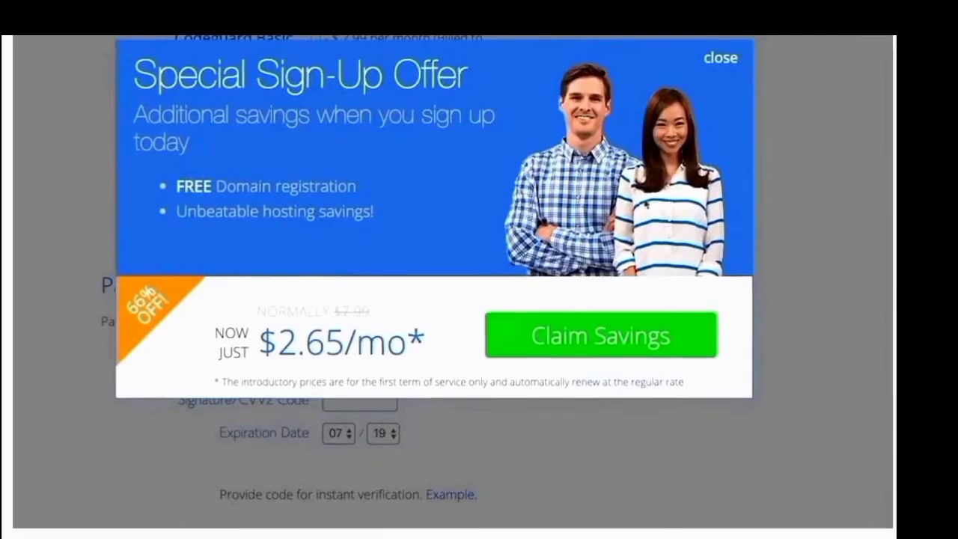
Dismiss the sign-up offer and enter the card details to complete the hosting payment
click(609, 336)
scroll(646, 284, down, 4)
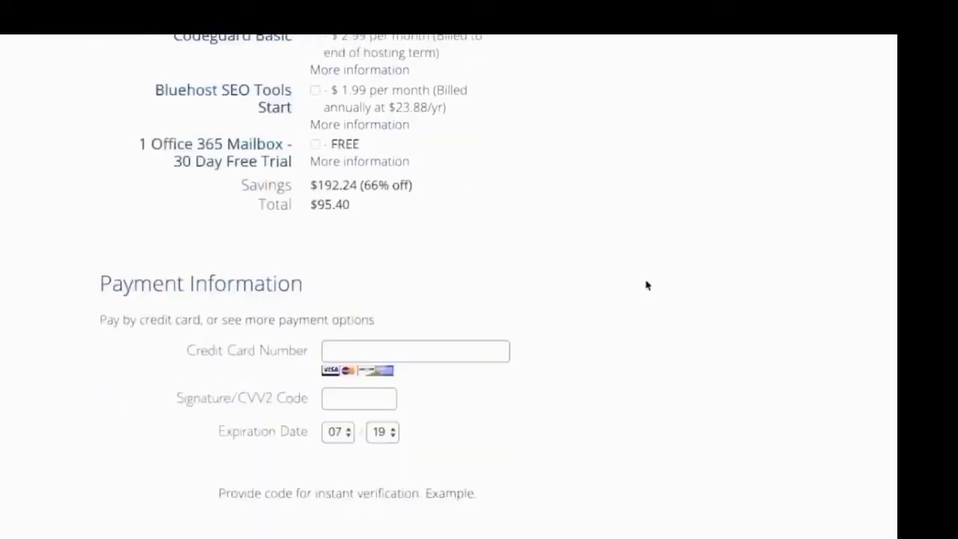
click(363, 261)
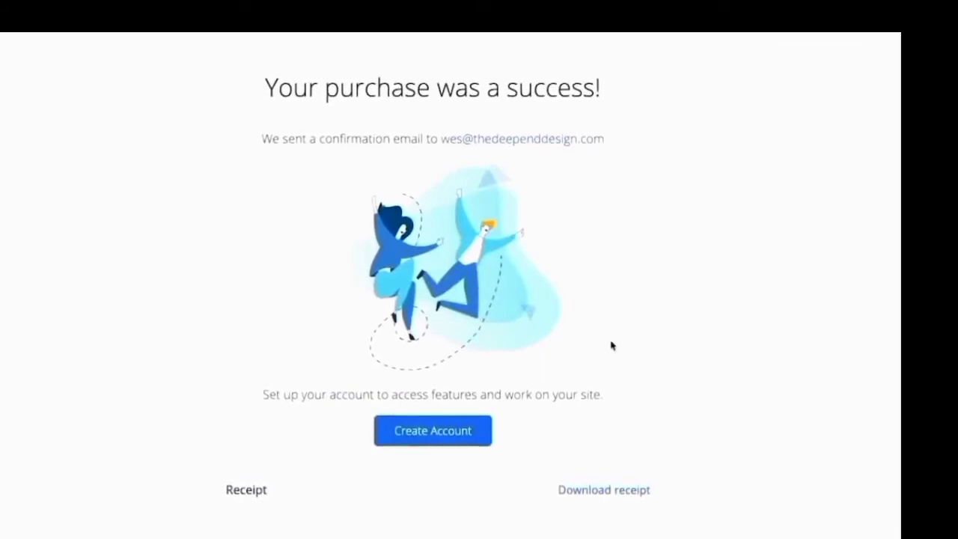
Create the hosting account with a password entered twice and the terms accepted
click(434, 436)
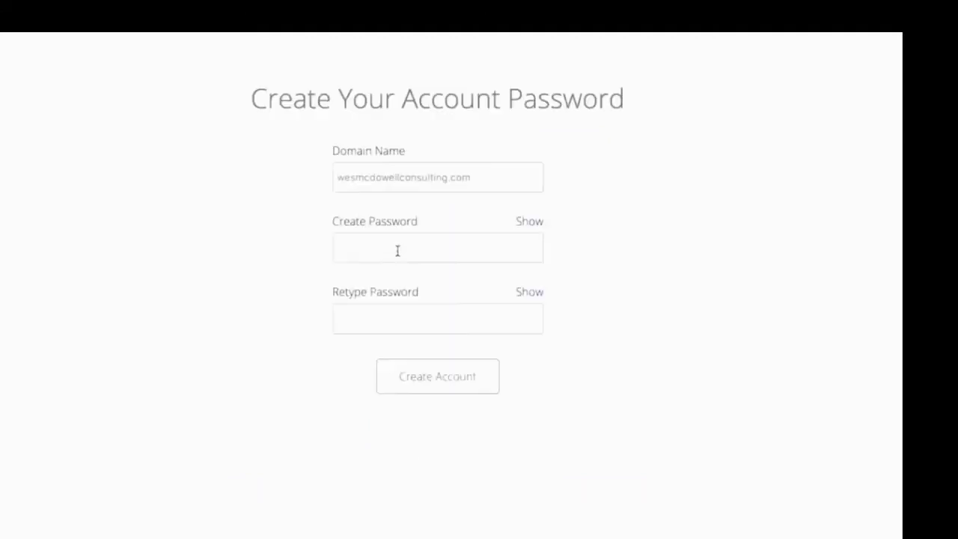
click(398, 250)
key(Down)
key(Return)
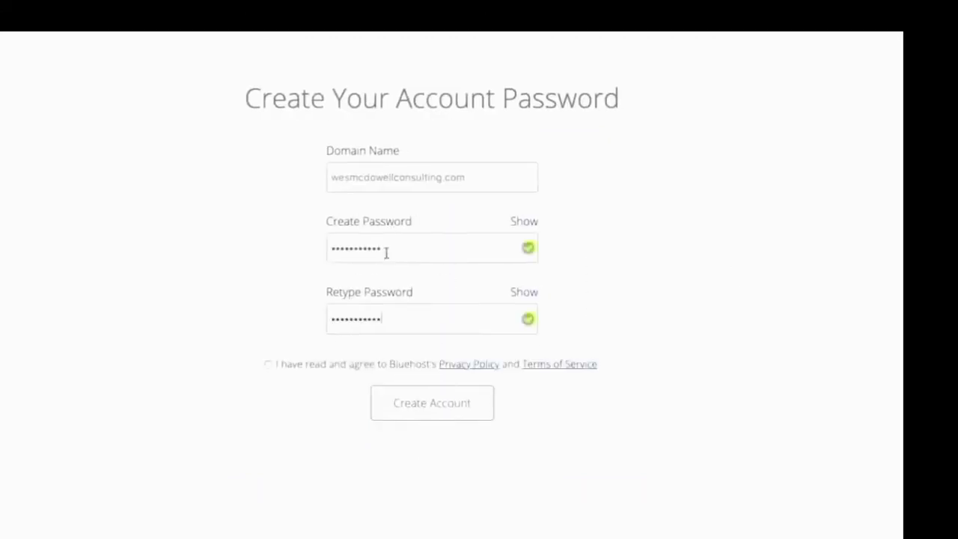
click(268, 365)
click(448, 403)
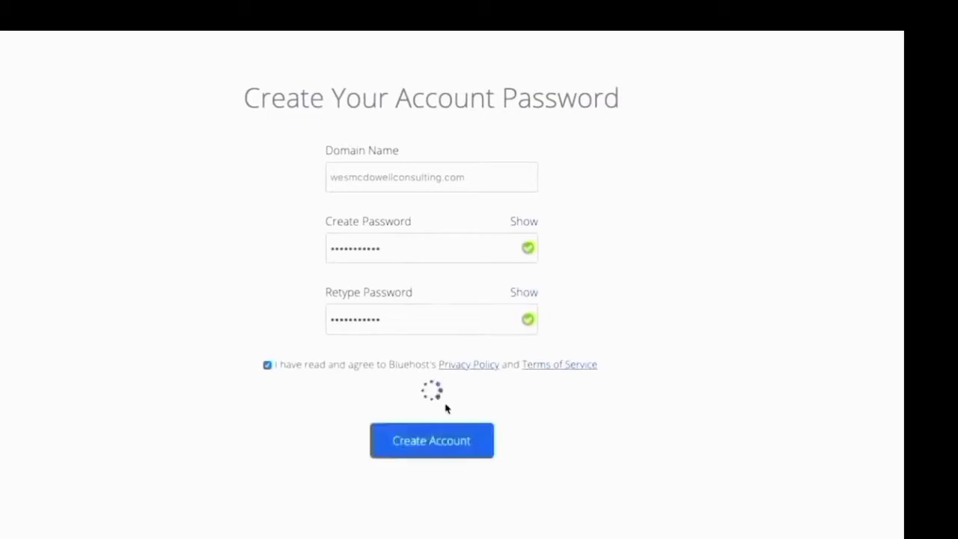
Go to Hosting Login and fill in the saved account password
click(435, 213)
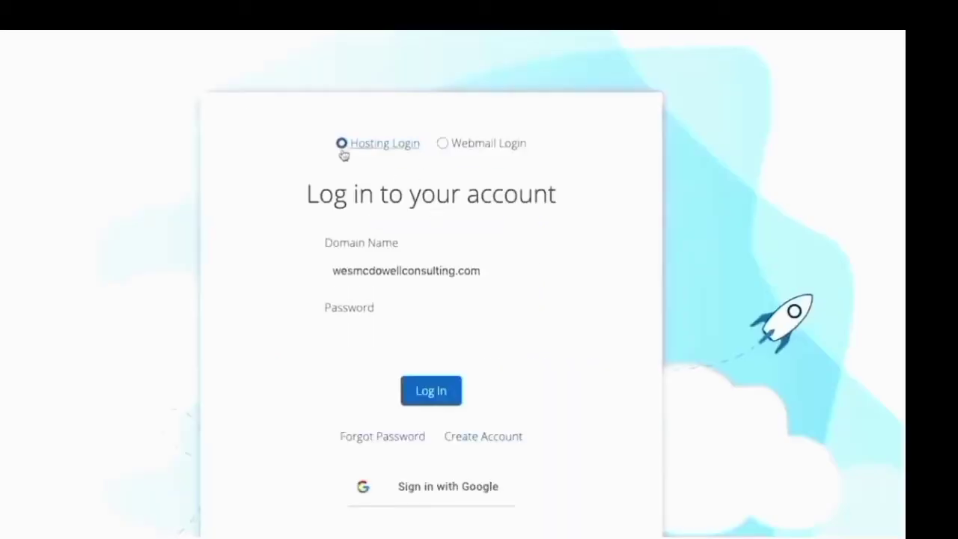
click(376, 340)
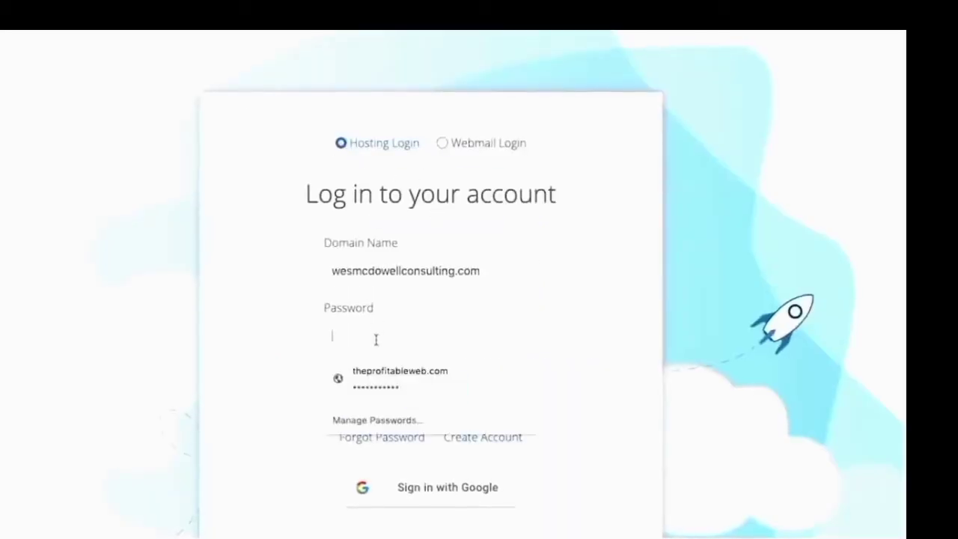
click(438, 378)
Log in, name the site with the consulting business name, and leave the blog off
click(441, 392)
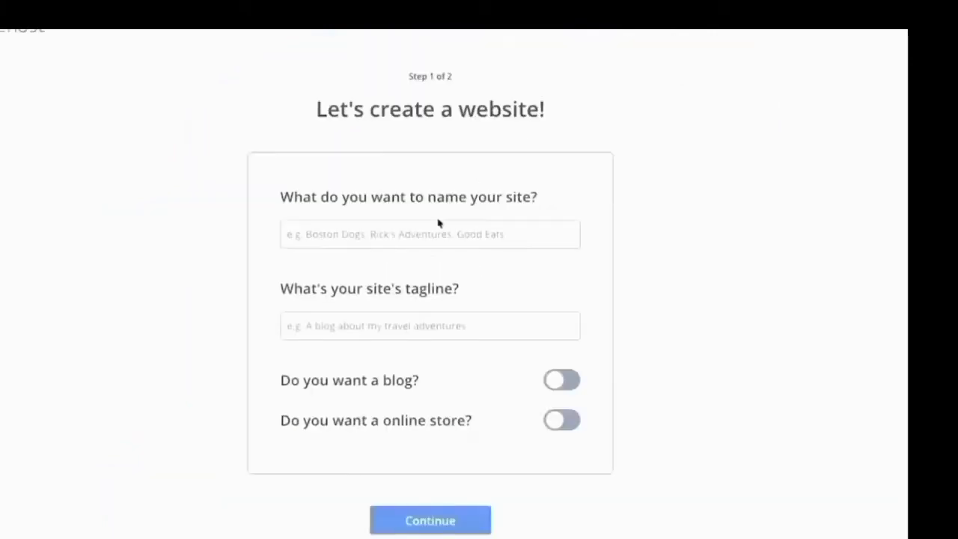
click(427, 232)
text(Wes)
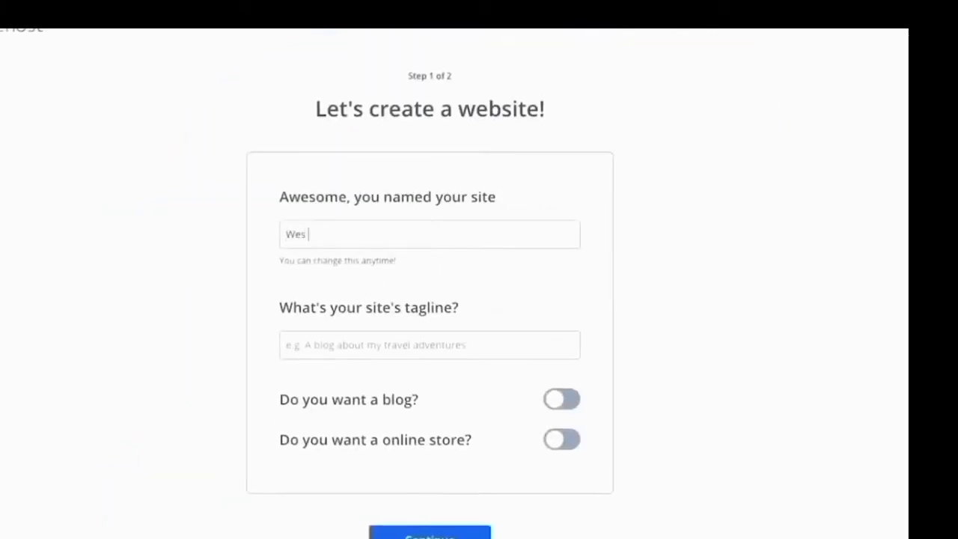
text( McDowell)
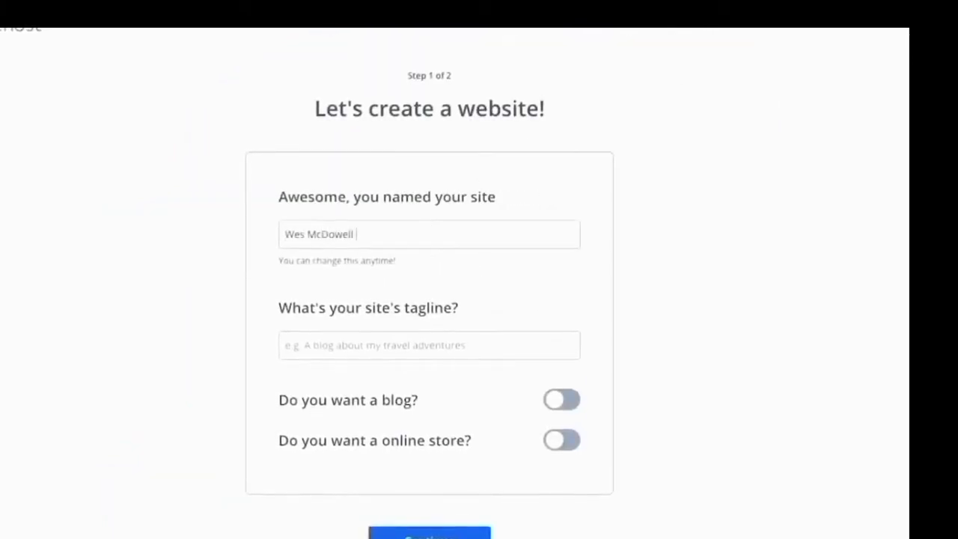
text( Consulting)
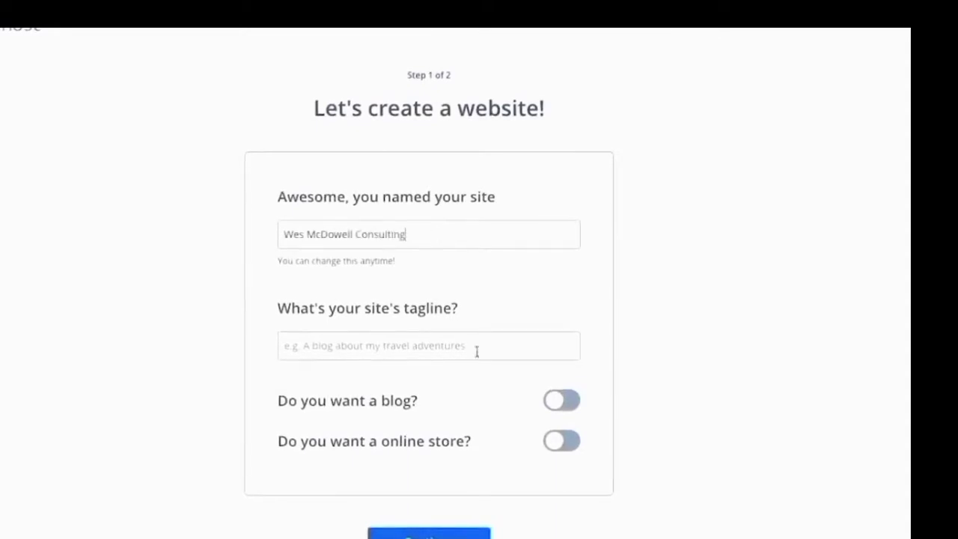
click(570, 405)
scroll(583, 447, down, 1)
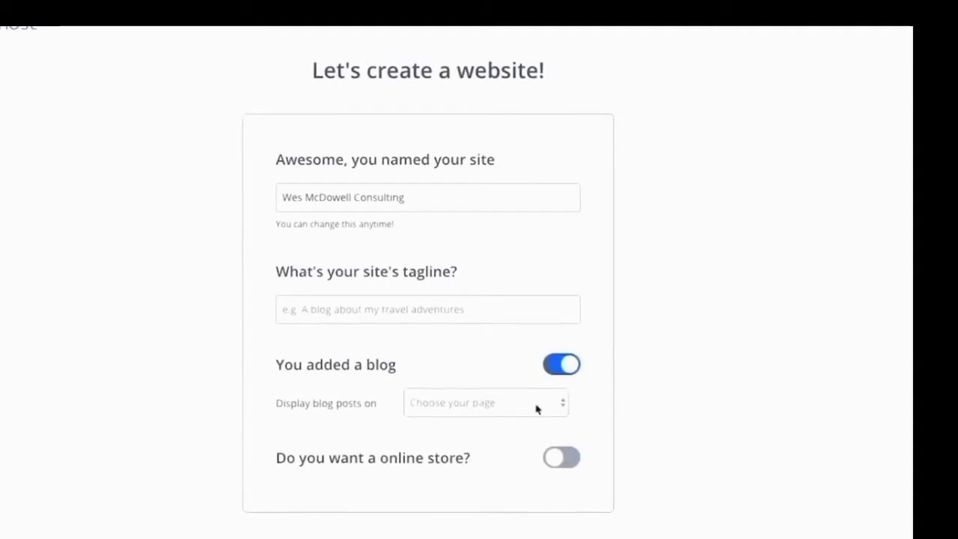
click(559, 367)
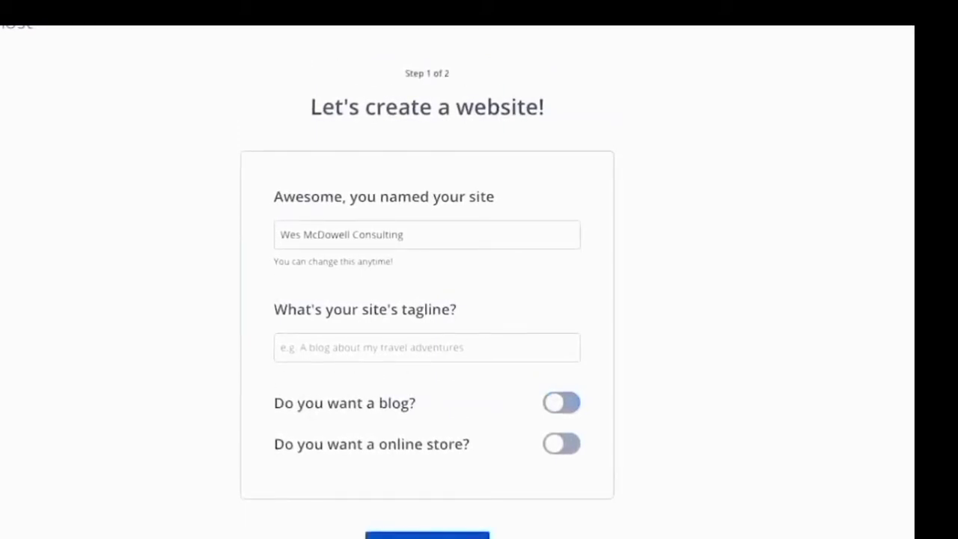
click(428, 535)
Answer the survey with 'Promote my business' and 'A little' comfort, then submit
click(296, 313)
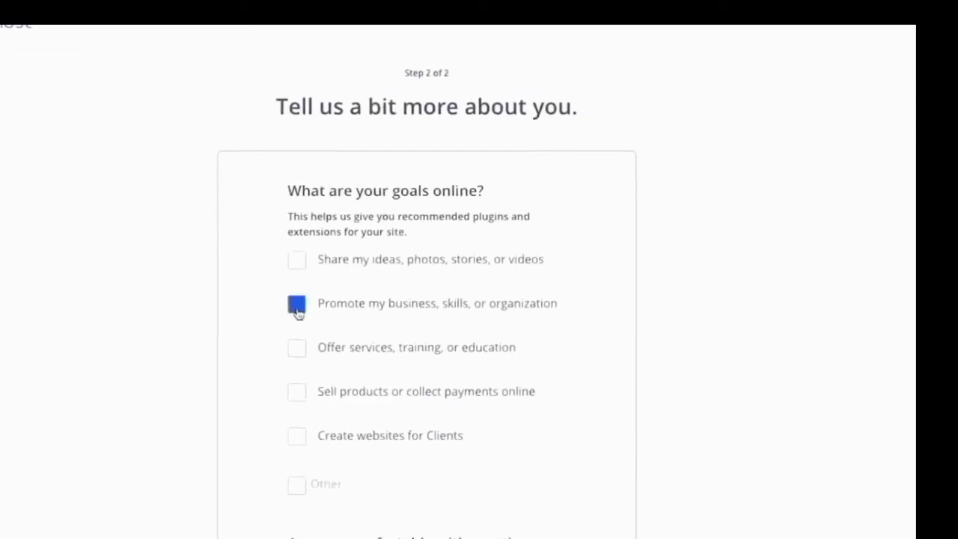
scroll(633, 324, down, 2)
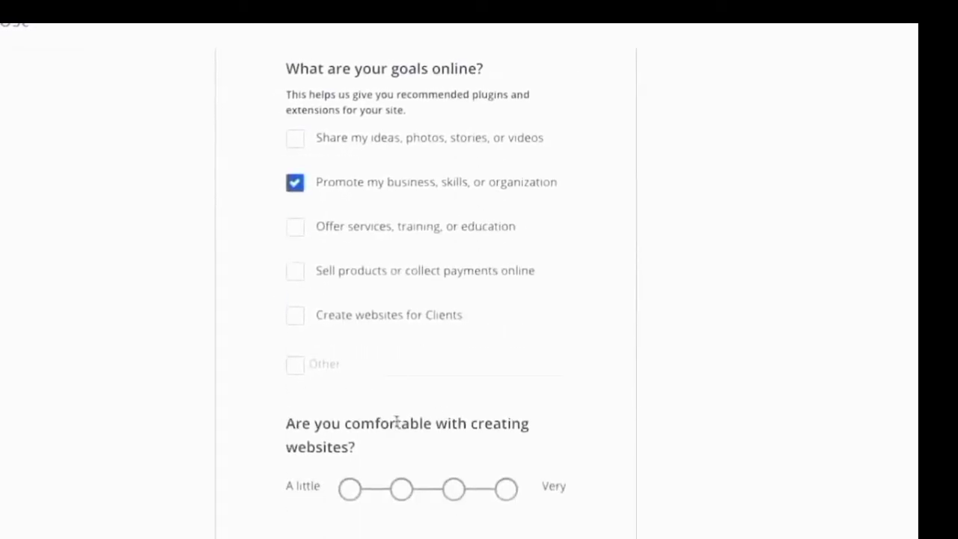
click(349, 490)
scroll(440, 417, down, 1)
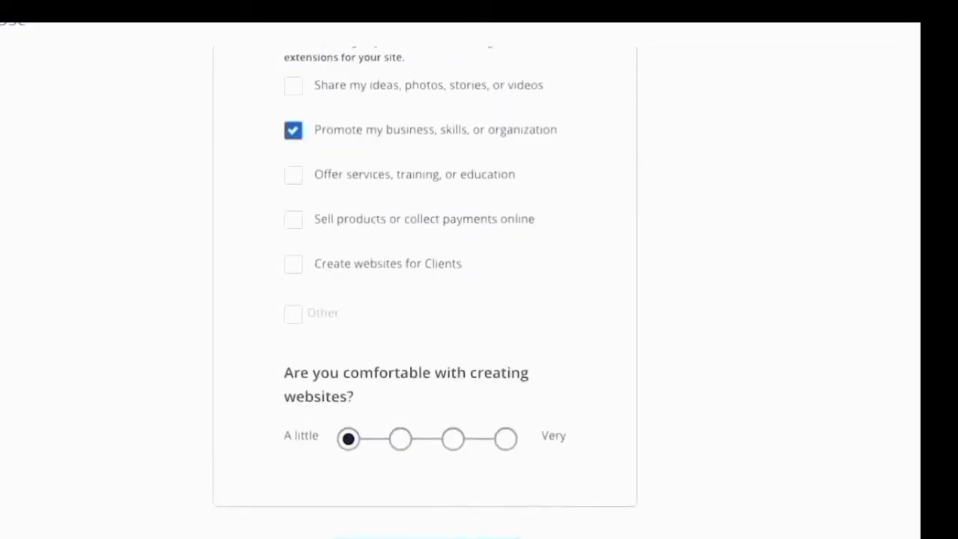
key(Return)
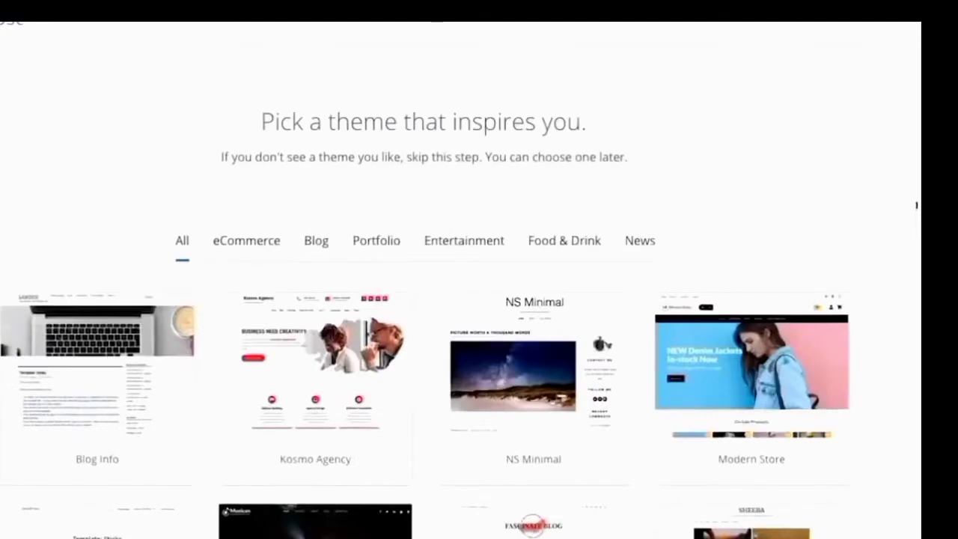
Skip the theme selection and get started with the site setup
scroll(479, 300, down, 4)
click(438, 524)
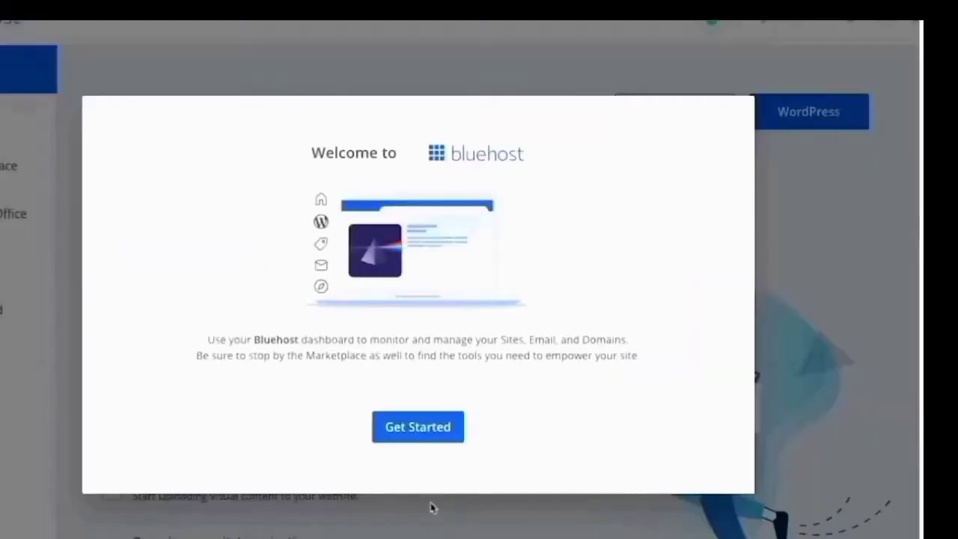
click(415, 437)
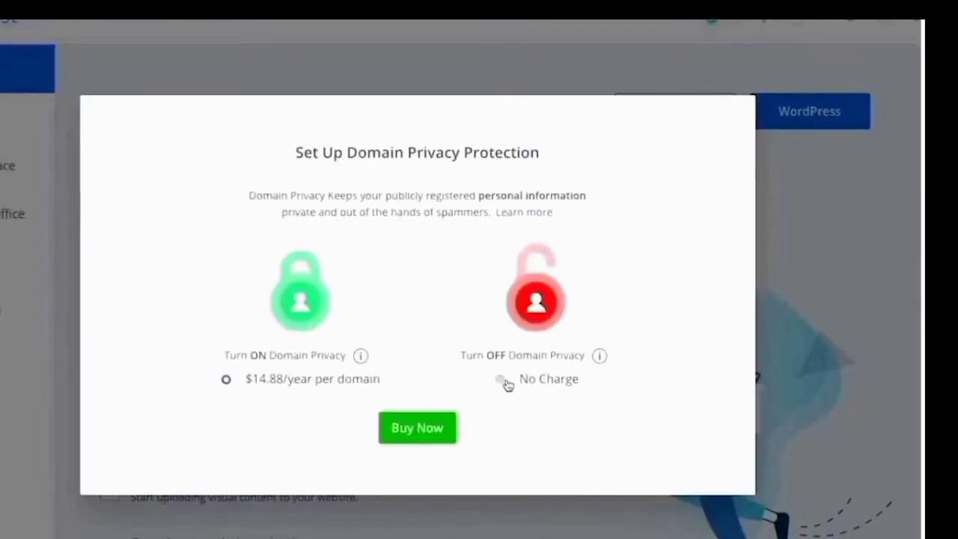
Decline domain privacy with No Charge and open the WordPress dashboard
click(499, 379)
click(434, 439)
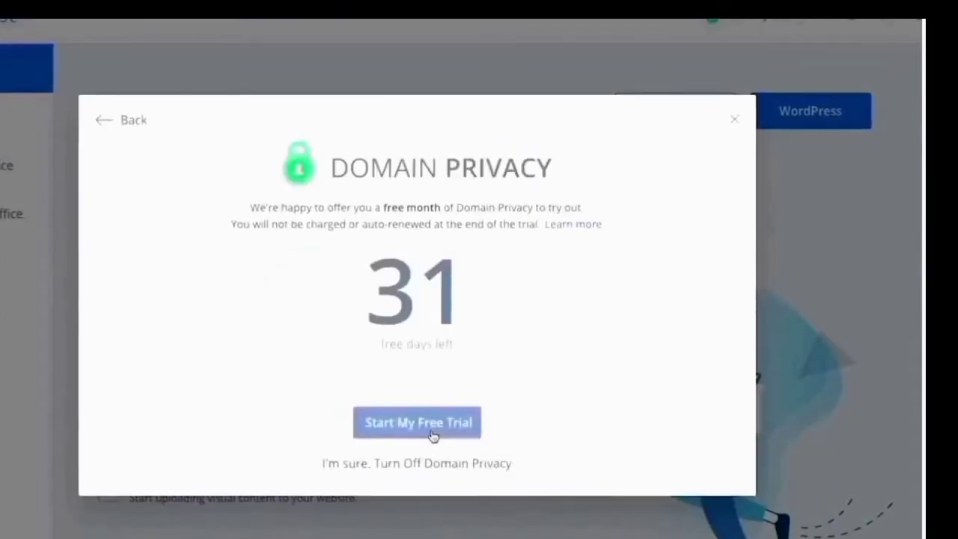
click(427, 471)
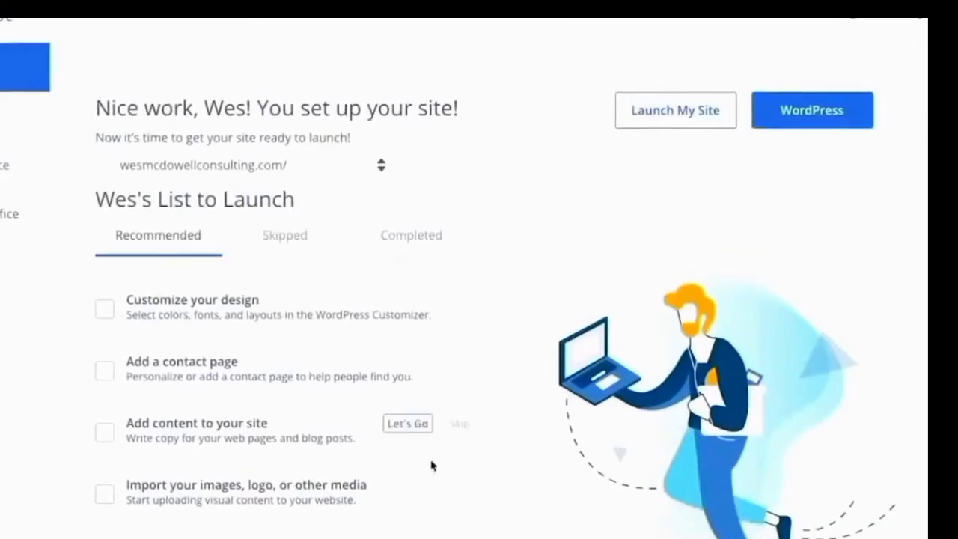
click(816, 110)
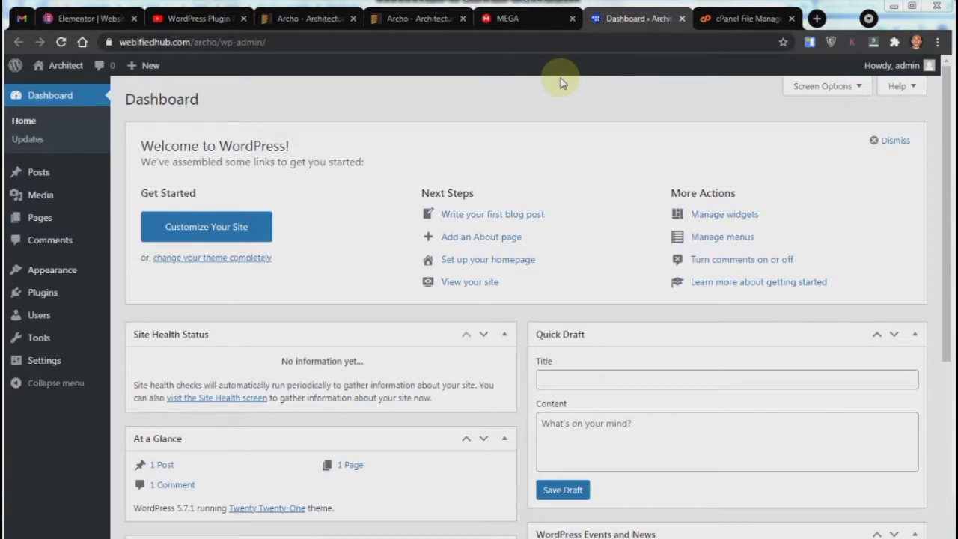
Close the cPanel File Manager tab and go to Appearance > Themes
click(791, 17)
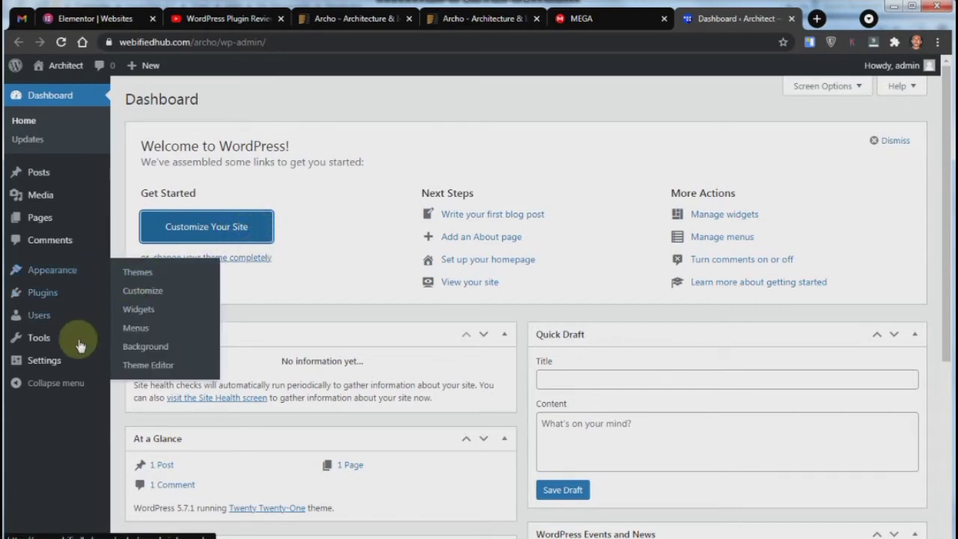
mouse_move(68, 363)
mouse_move(43, 276)
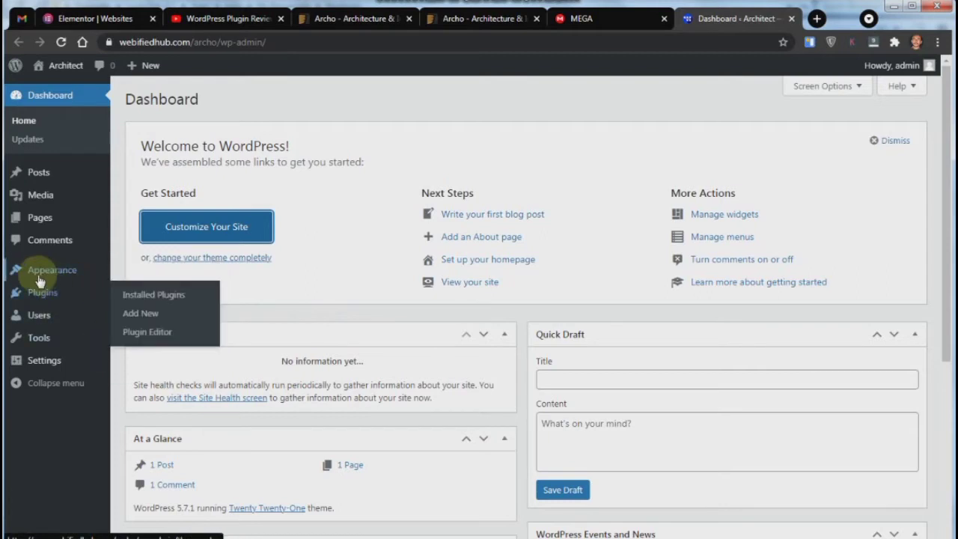
click(141, 275)
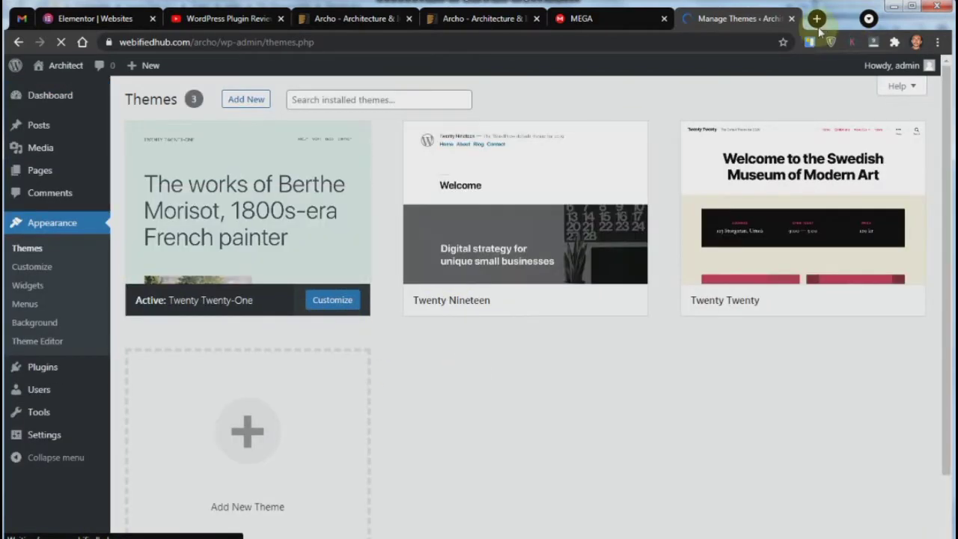
Load webifiedhub.com/archo in a new tab and scroll down to the footer and back
click(817, 19)
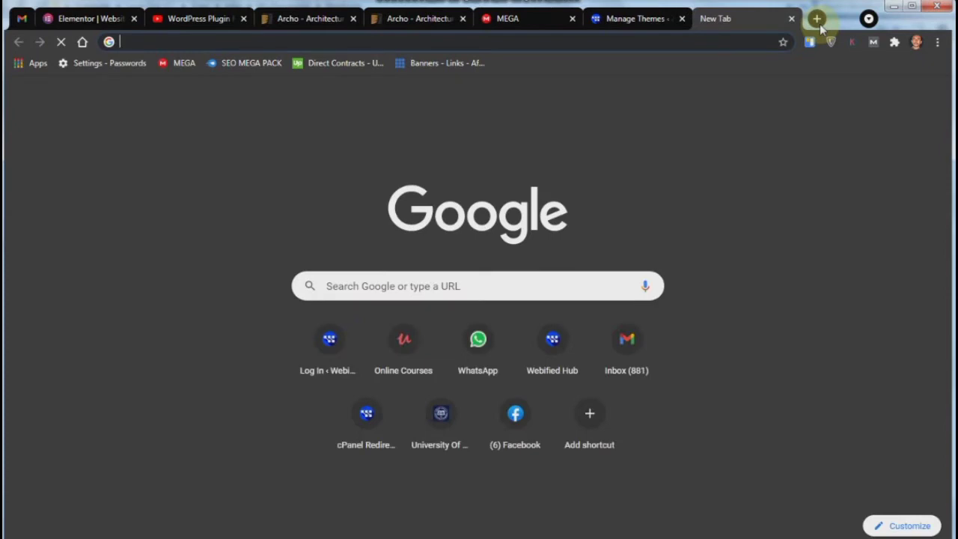
text(webif)
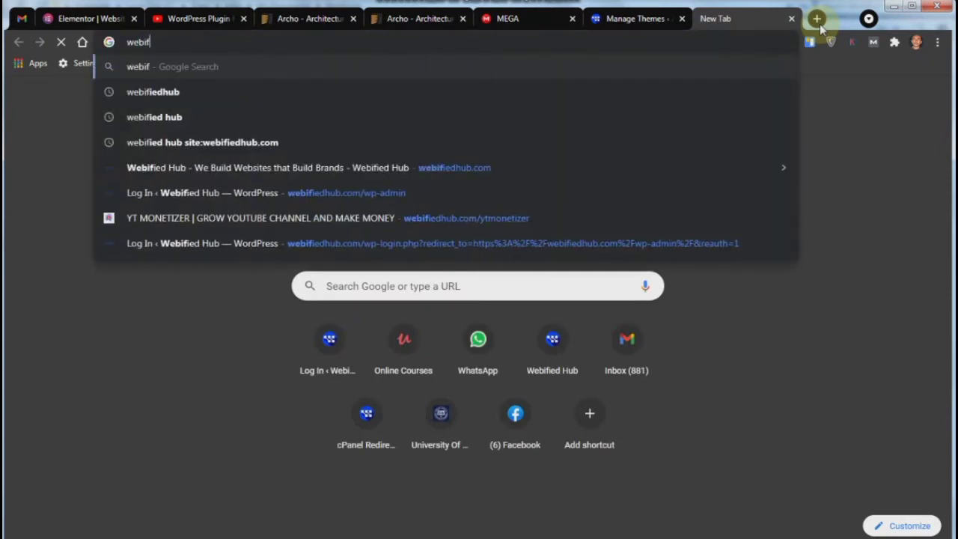
text(iedhub.)
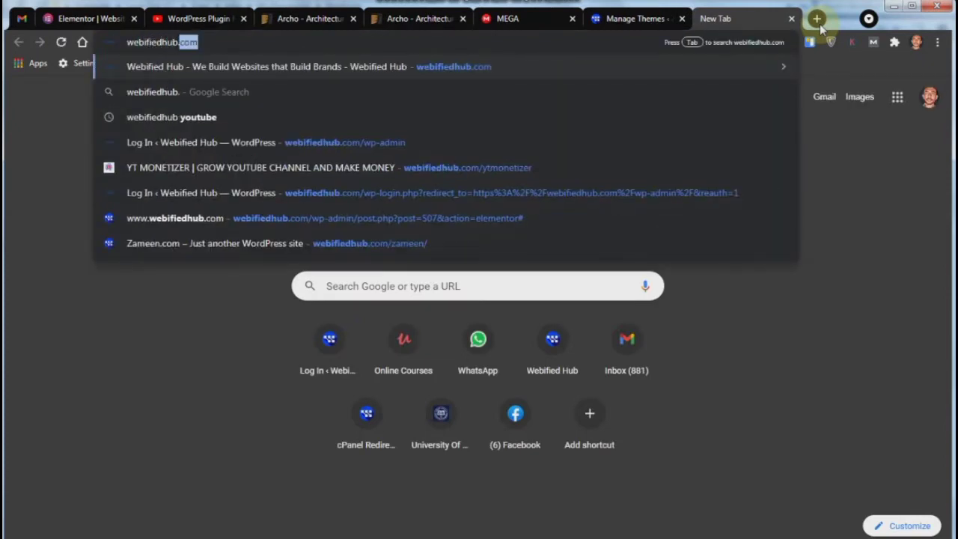
text(com/)
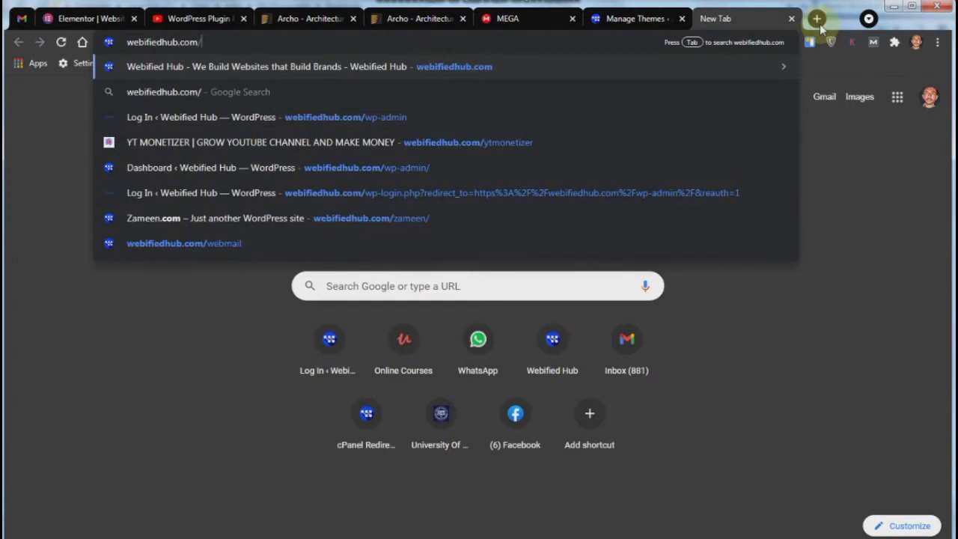
text(archo)
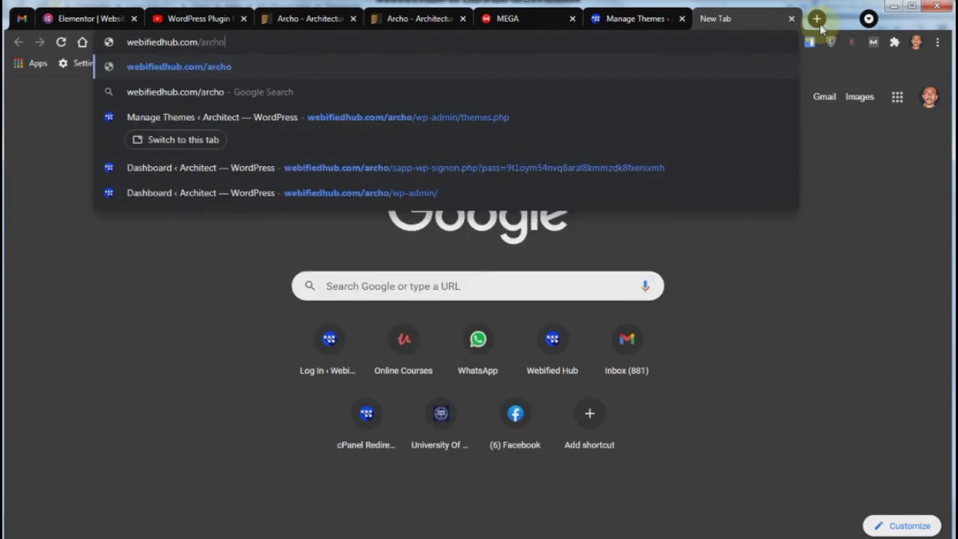
key(Return)
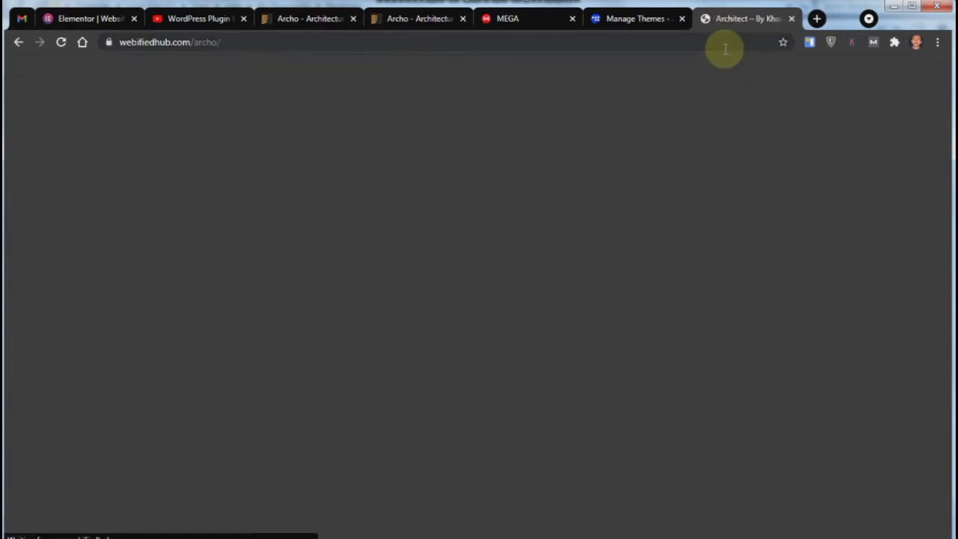
scroll(449, 253, down, 3)
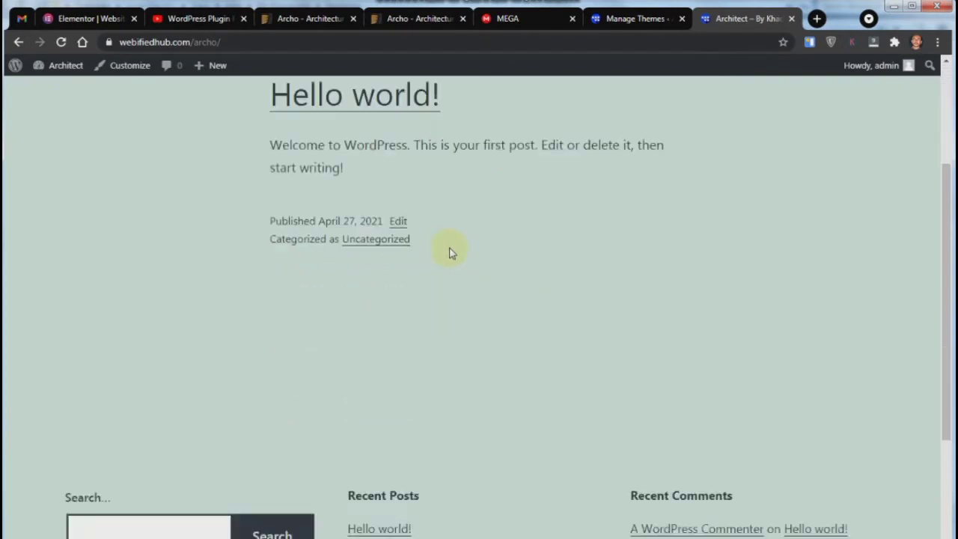
scroll(453, 250, up, 3)
scroll(460, 246, down, 5)
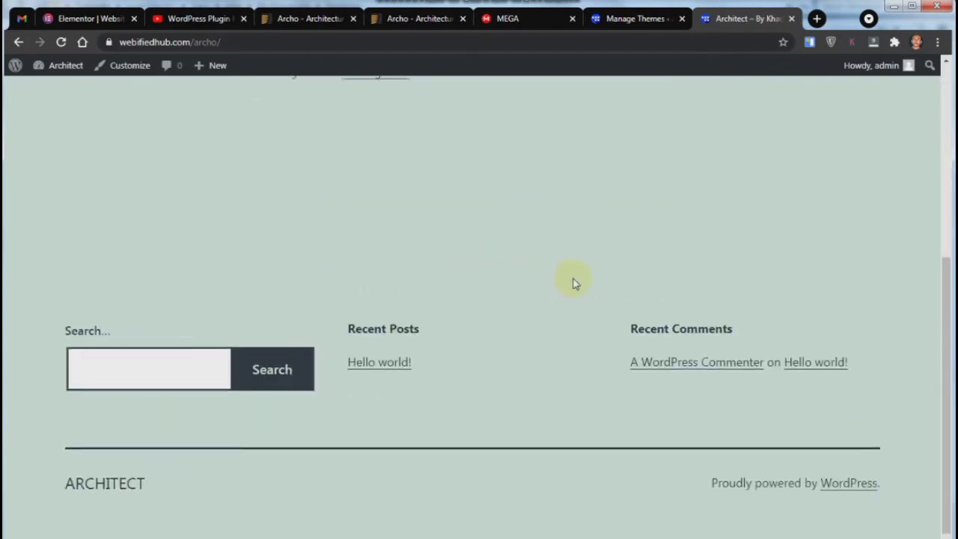
scroll(575, 286, up, 5)
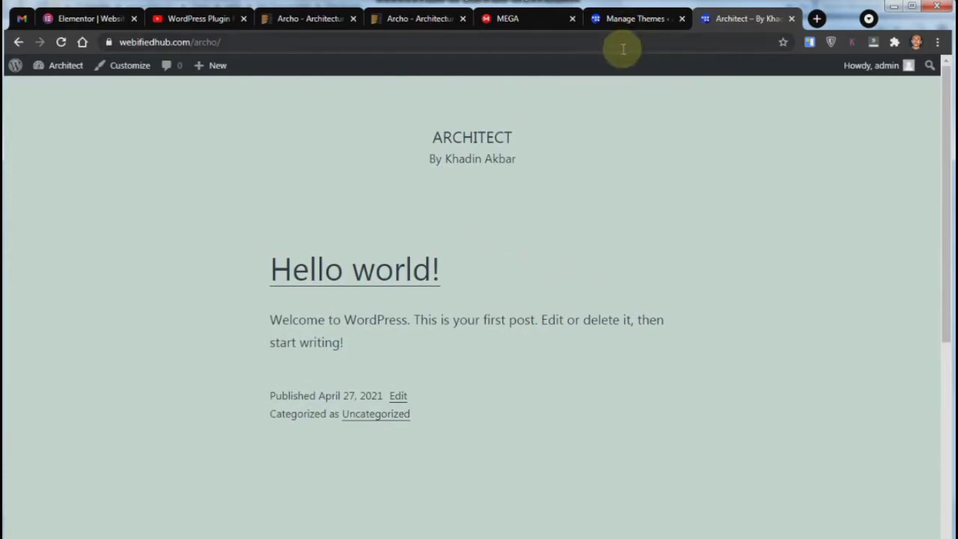
View the top of the Archo kit preview, then return to the Manage Themes tab
click(397, 19)
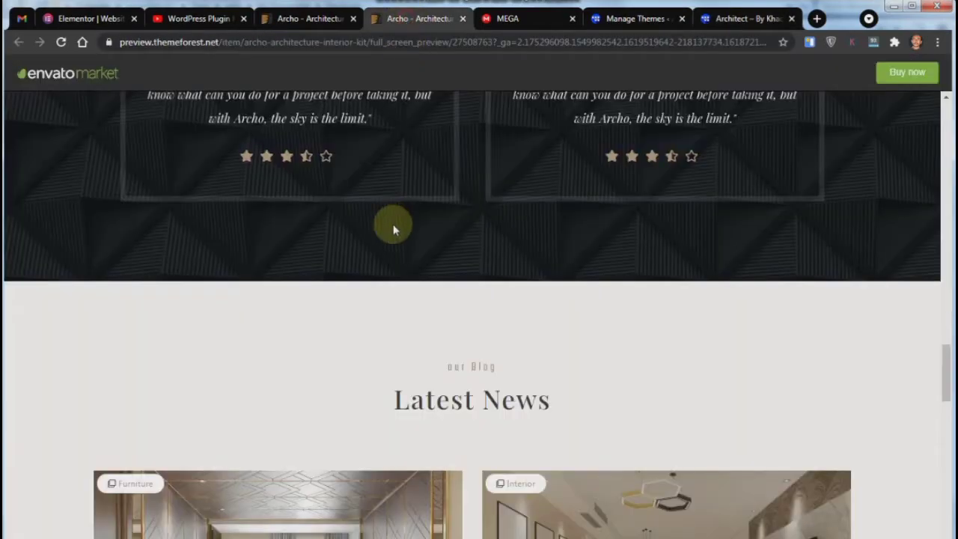
scroll(397, 224, up, 15)
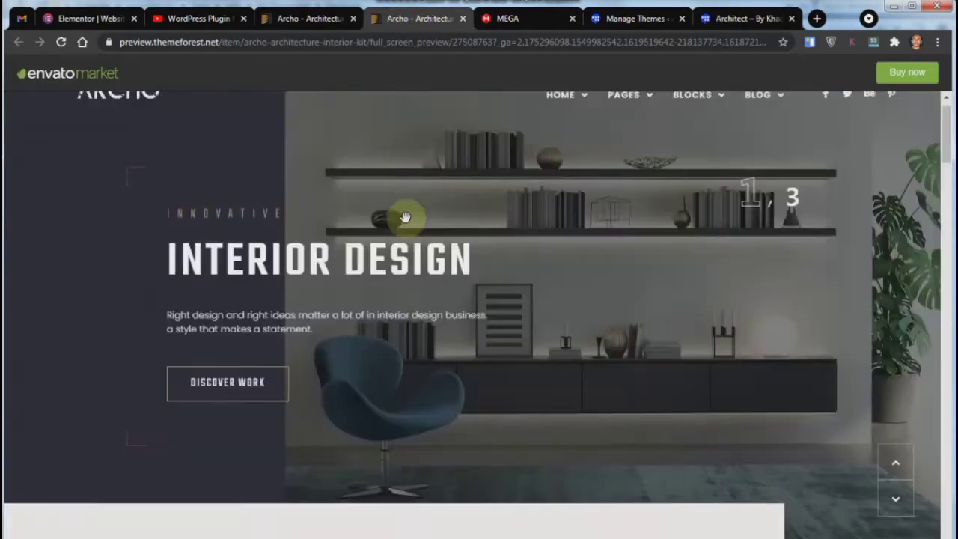
scroll(404, 217, up, 1)
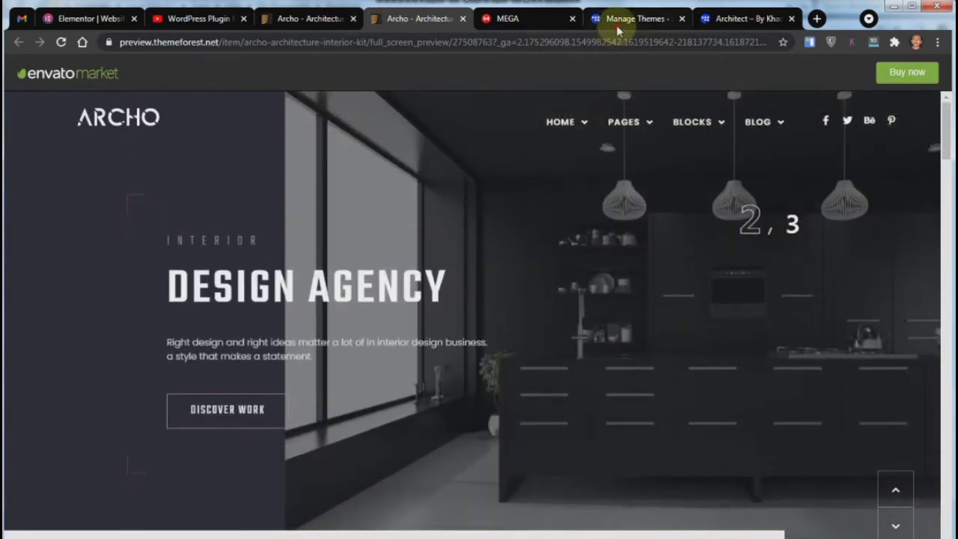
click(618, 20)
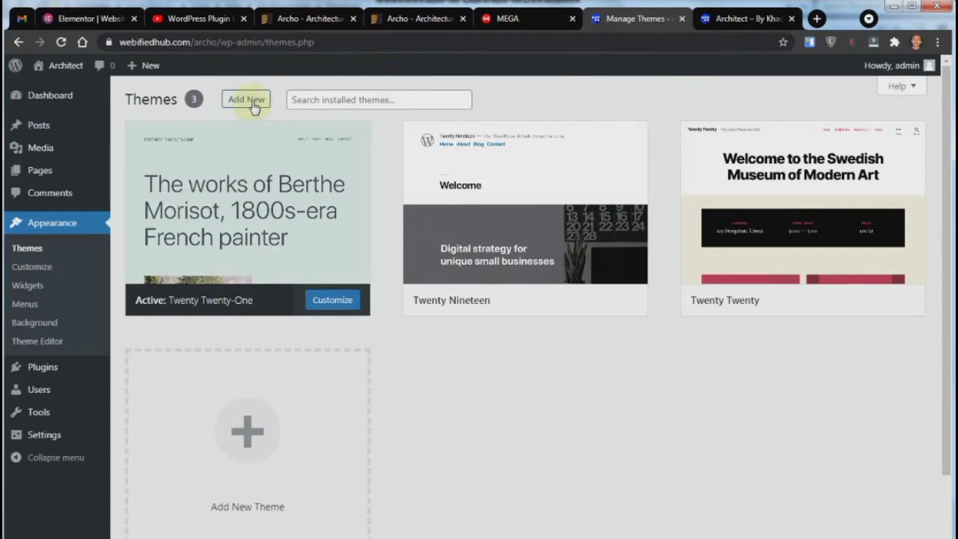
Search Add New themes for 'astra' and install the Astra theme
click(253, 105)
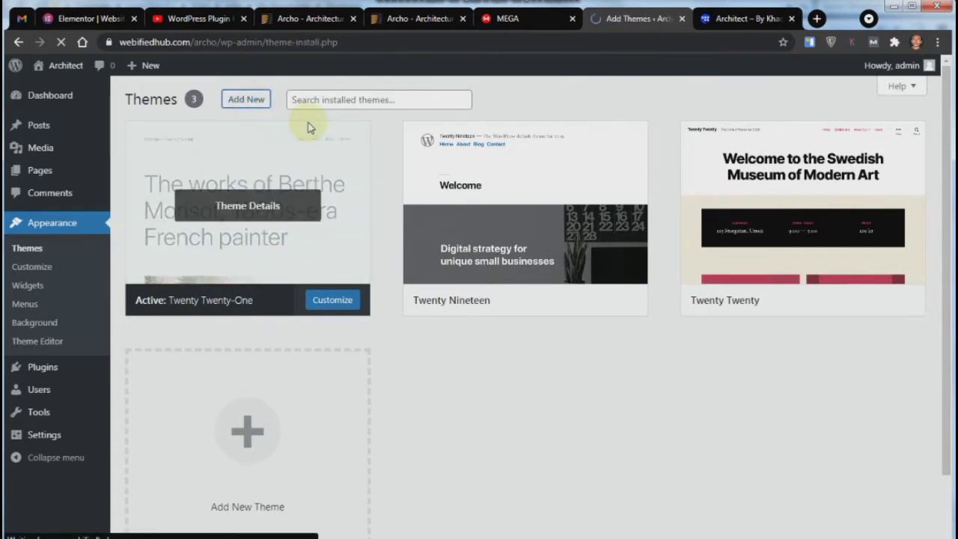
click(829, 137)
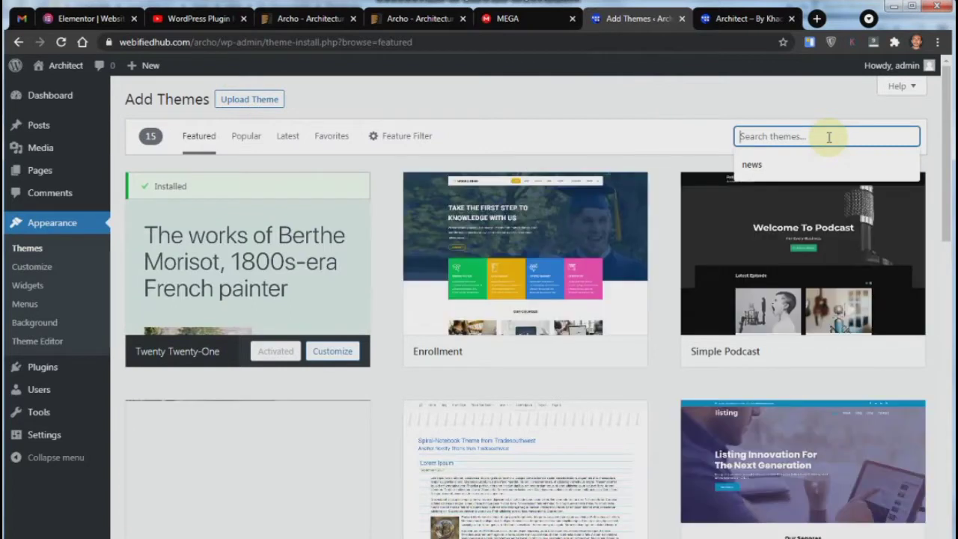
text(a)
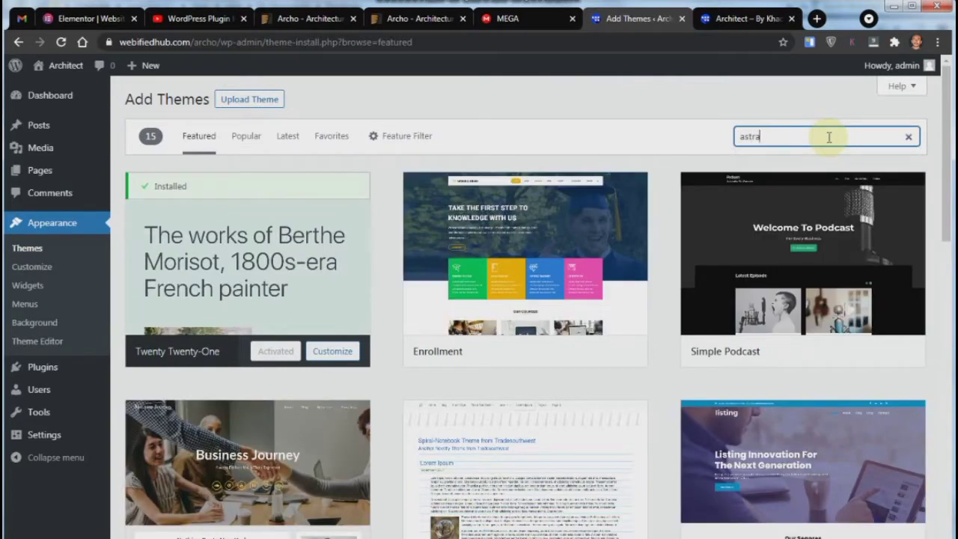
text(stra)
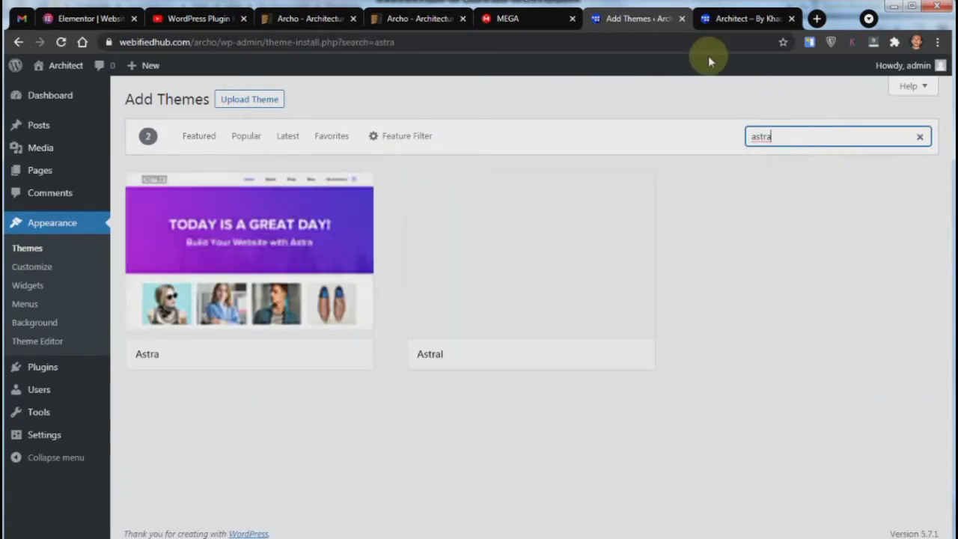
mouse_move(242, 359)
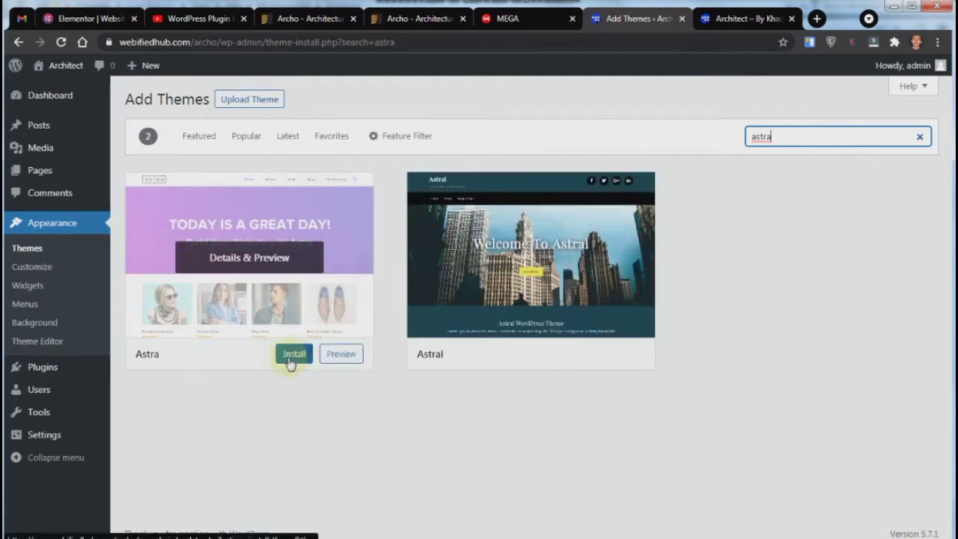
click(293, 362)
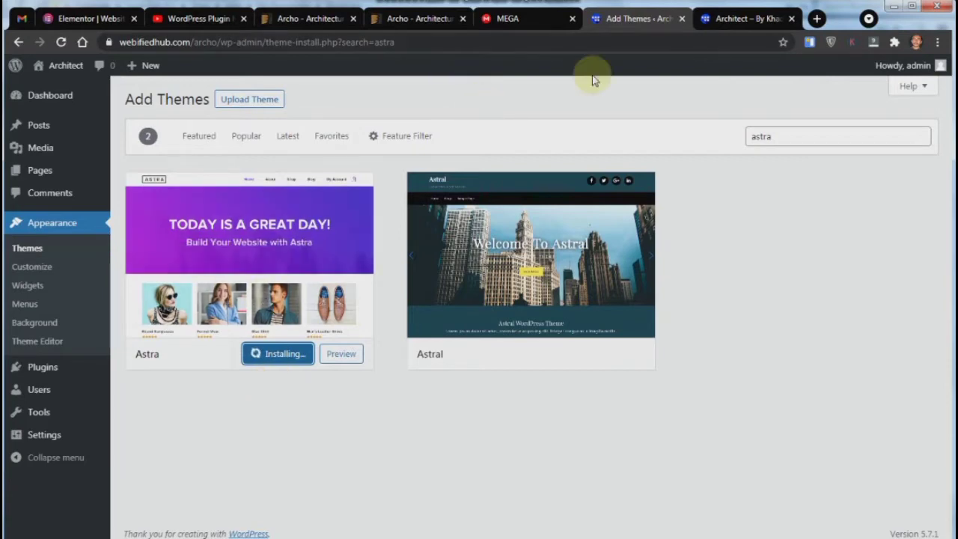
Change the front-page tab's address to the site's wp-admin path
click(717, 19)
click(350, 42)
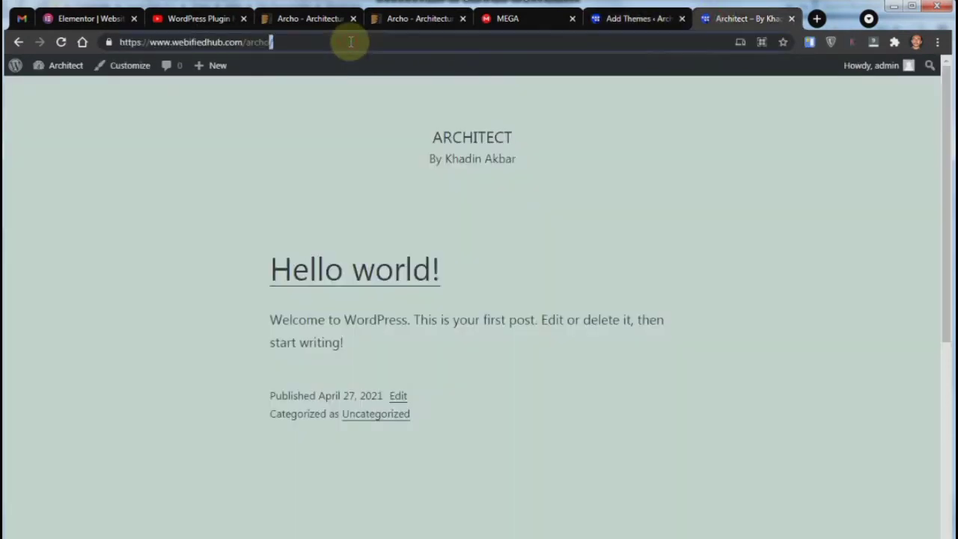
key(BackSpace)
key(BackSpace)
key(BackSpace)
key(BackSpace)
key(BackSpace)
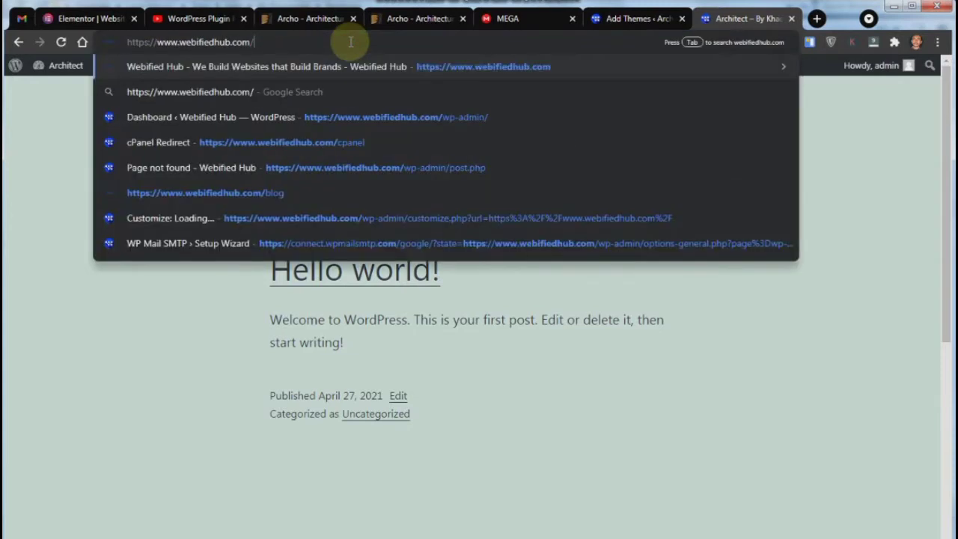
text(wp-admin)
key(Return)
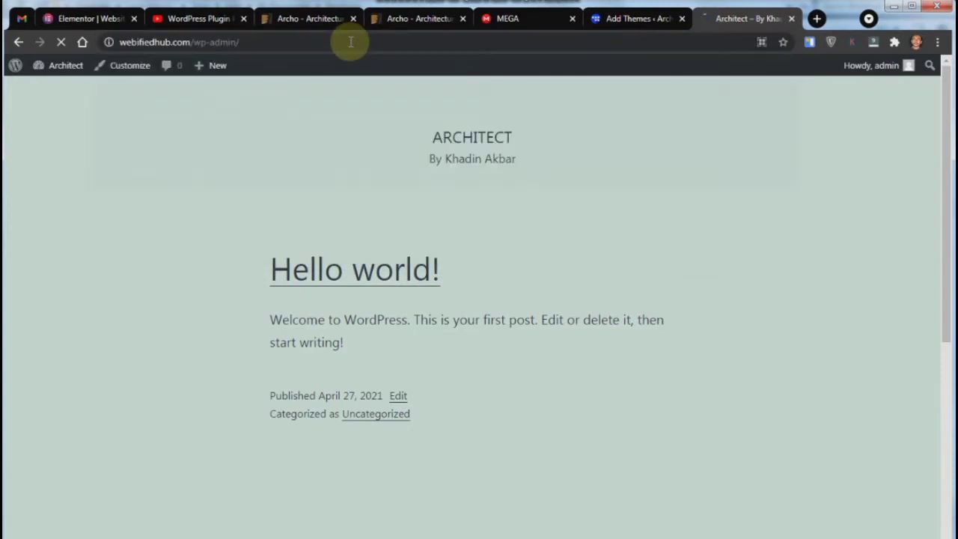
Check the Astra installation progress, then return to the admin login tab
click(615, 18)
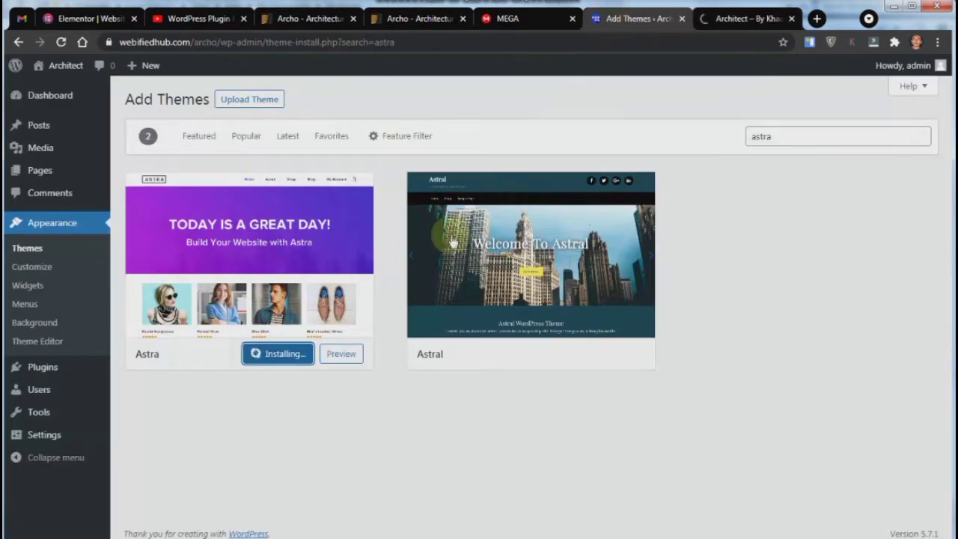
click(721, 19)
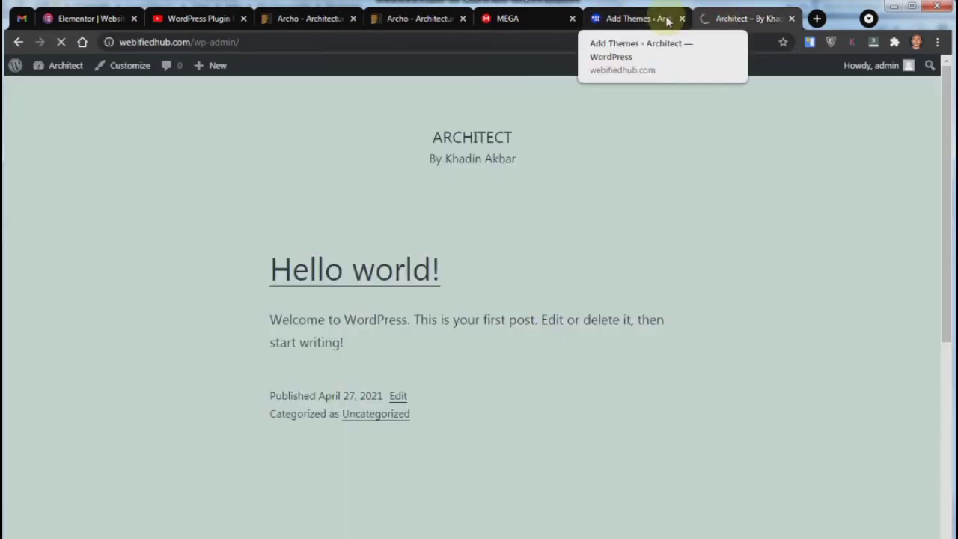
click(668, 23)
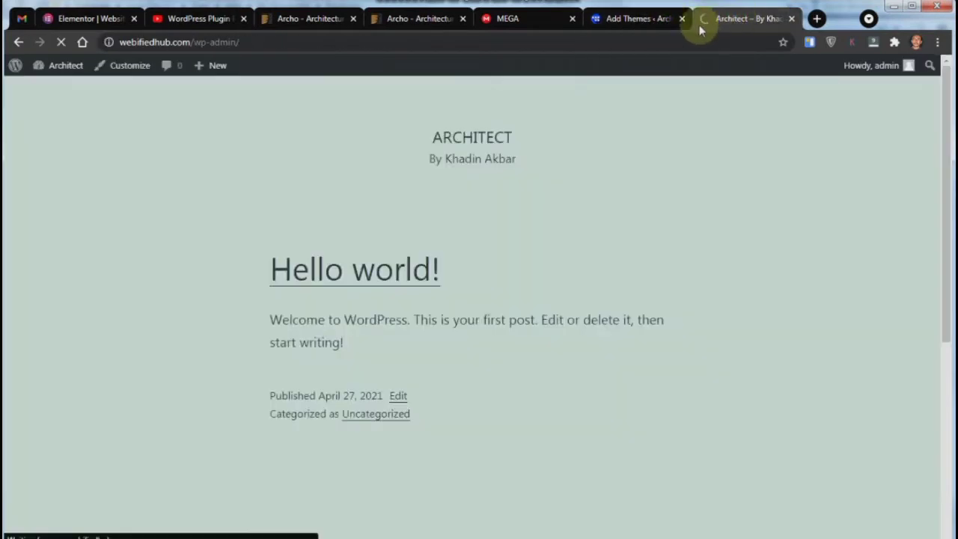
click(659, 25)
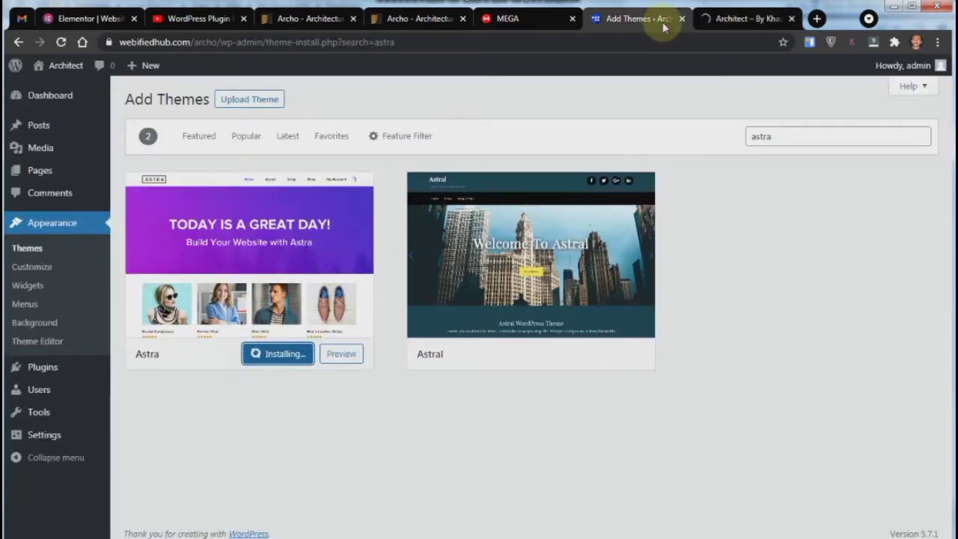
click(717, 21)
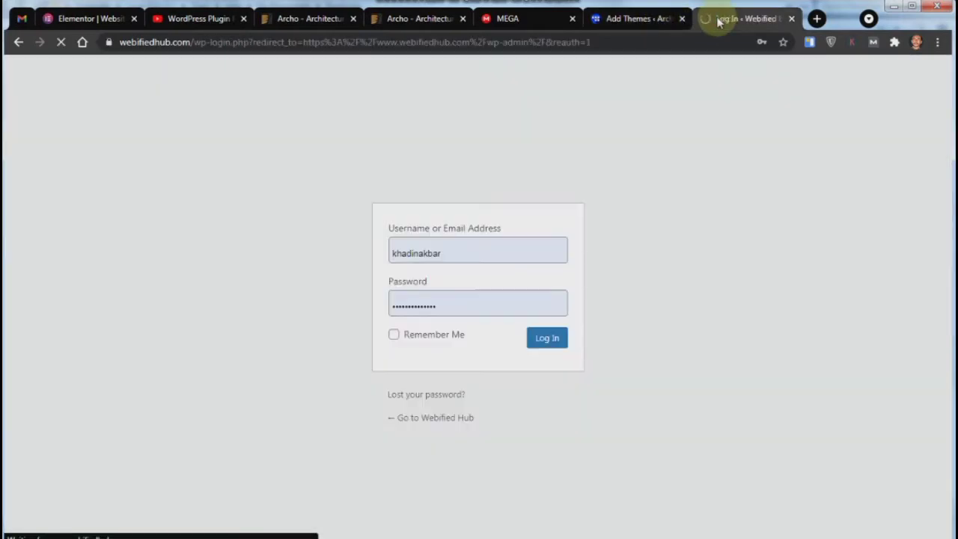
Sign in to the site admin as 'admin' with the saved password, staying remembered
click(429, 335)
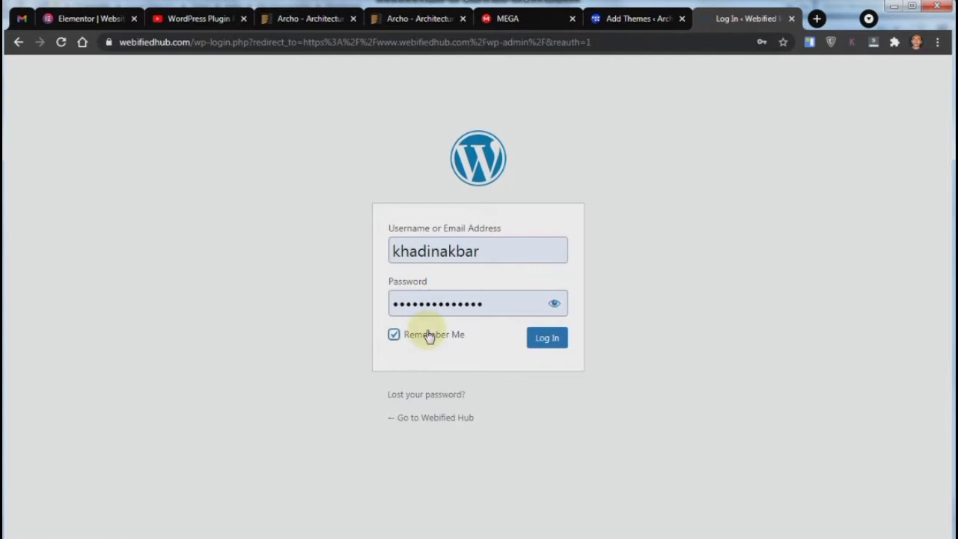
double_click(464, 253)
key(BackSpace)
text(a)
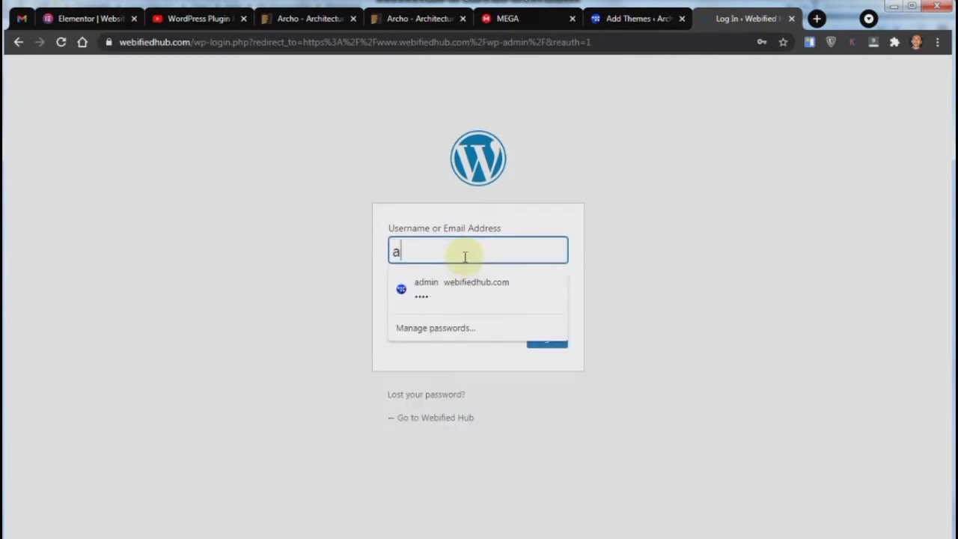
text(f)
key(BackSpace)
text(dmin)
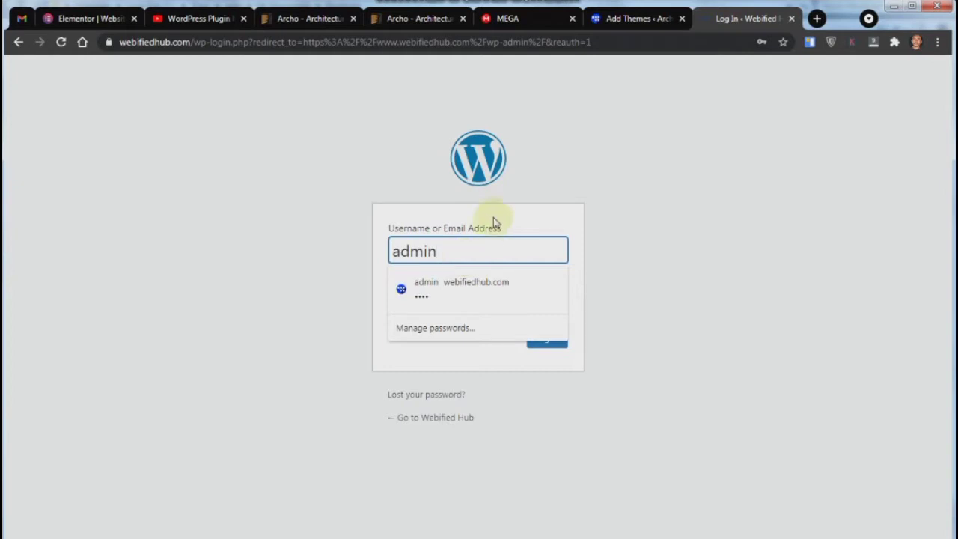
click(445, 291)
click(558, 314)
click(557, 342)
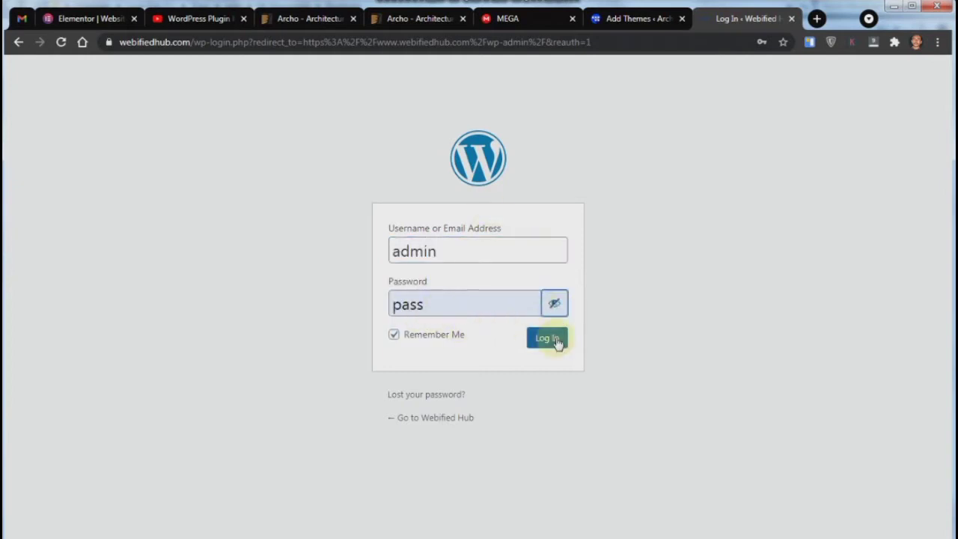
Turn on VPN protection in the browser extension, retype the username, and return to Astra results
click(628, 20)
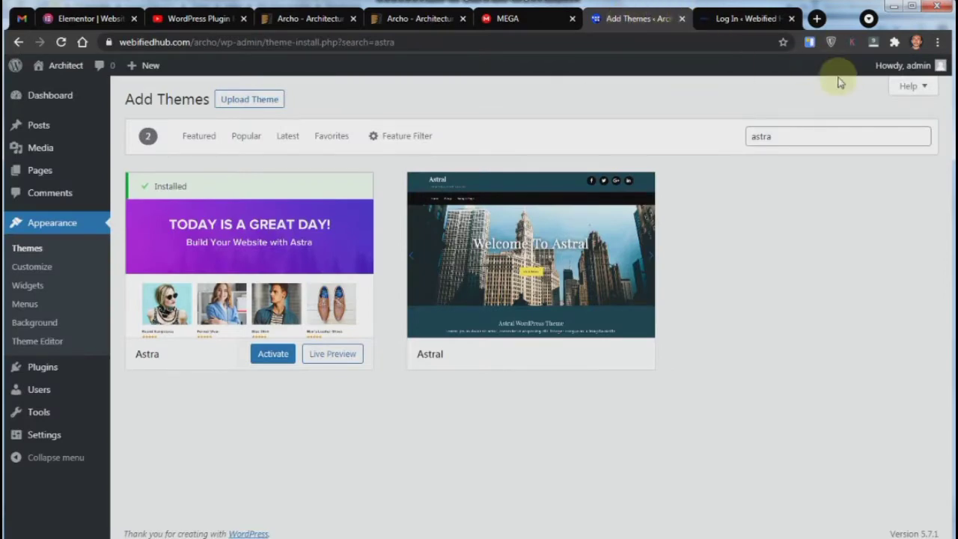
mouse_move(876, 66)
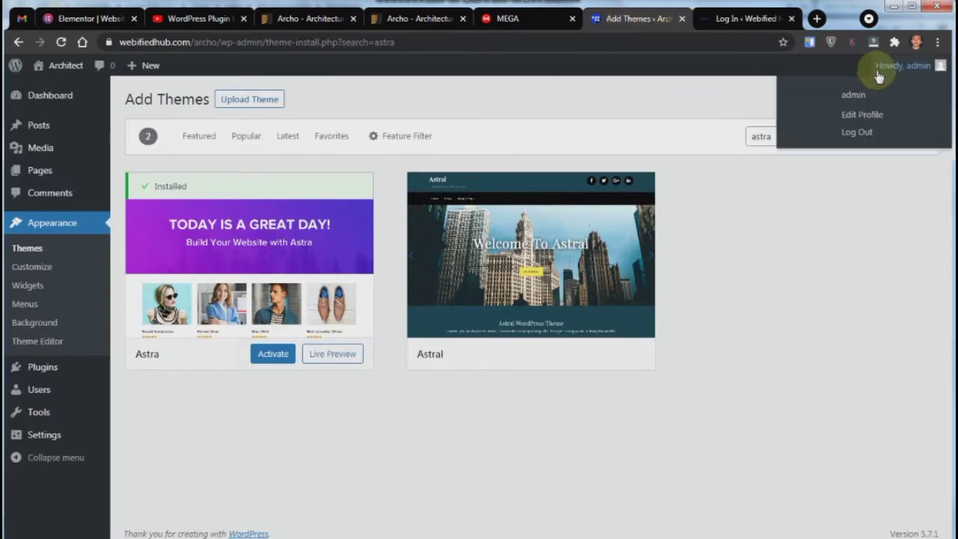
click(831, 43)
click(711, 251)
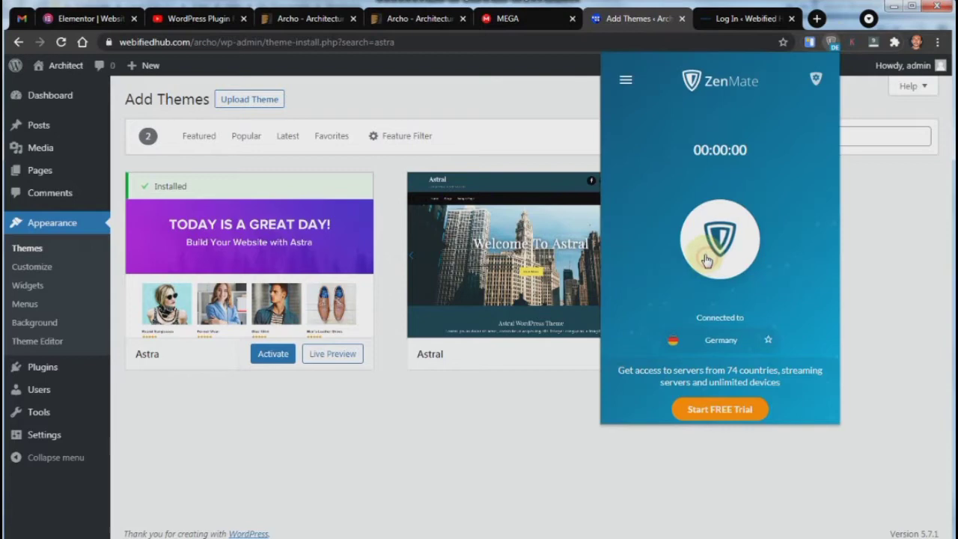
click(741, 18)
double_click(423, 305)
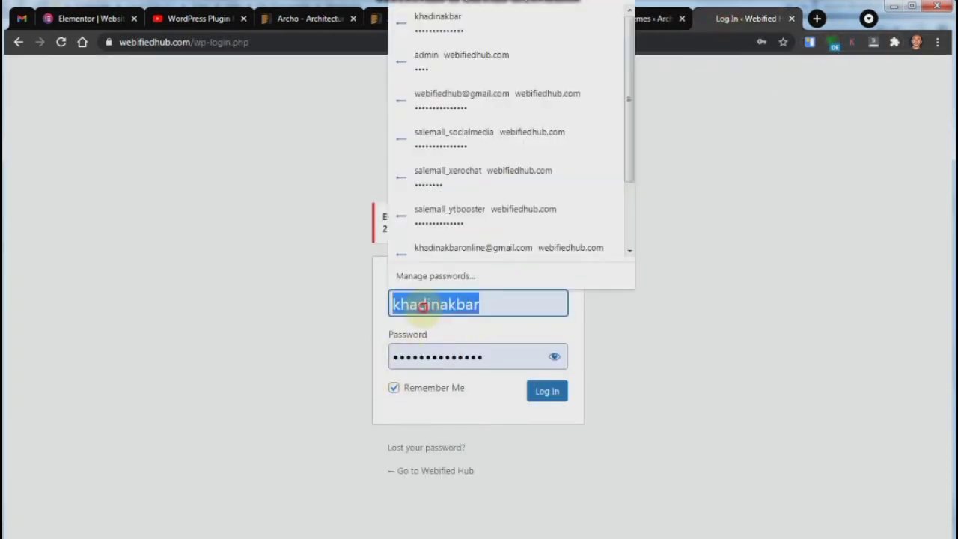
text(a)
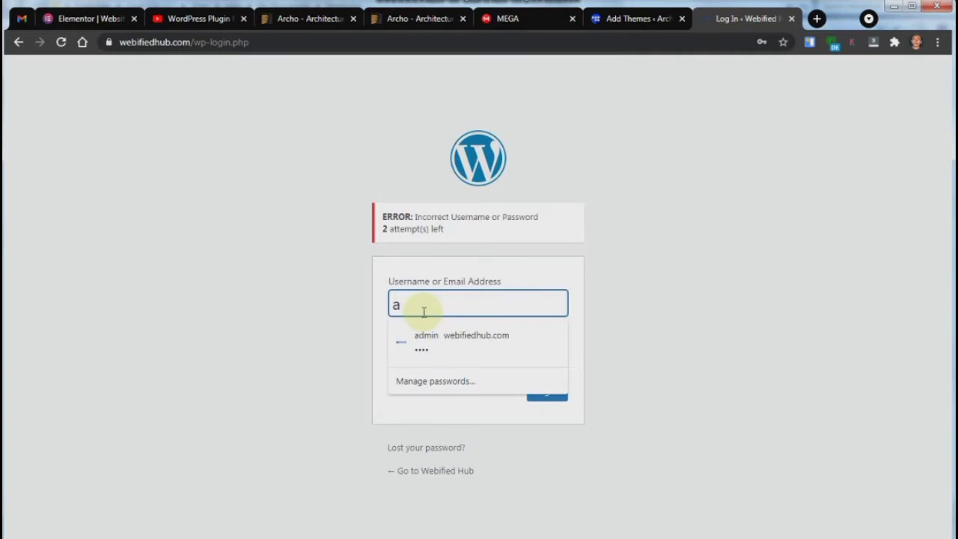
click(625, 18)
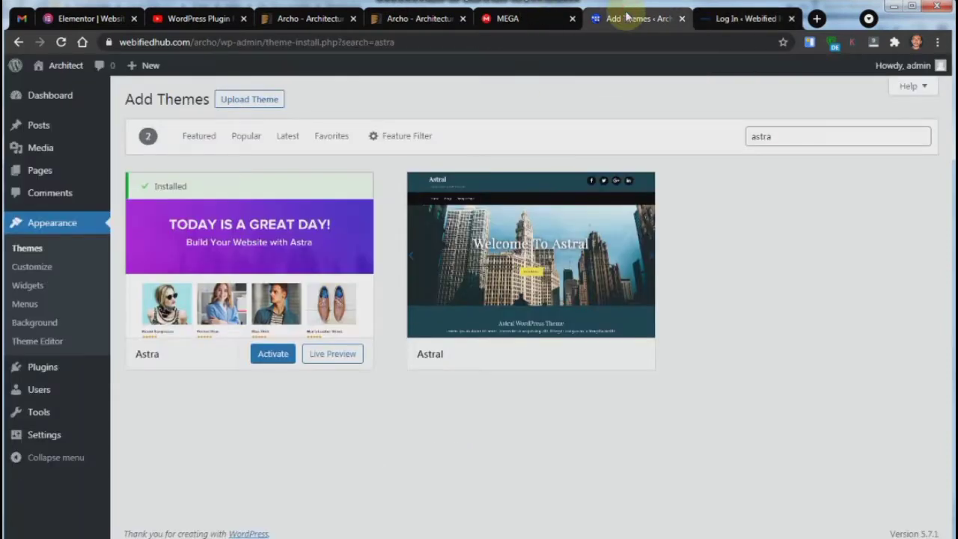
Activate Astra and load the site's archo address in place of wp-login.php
click(281, 355)
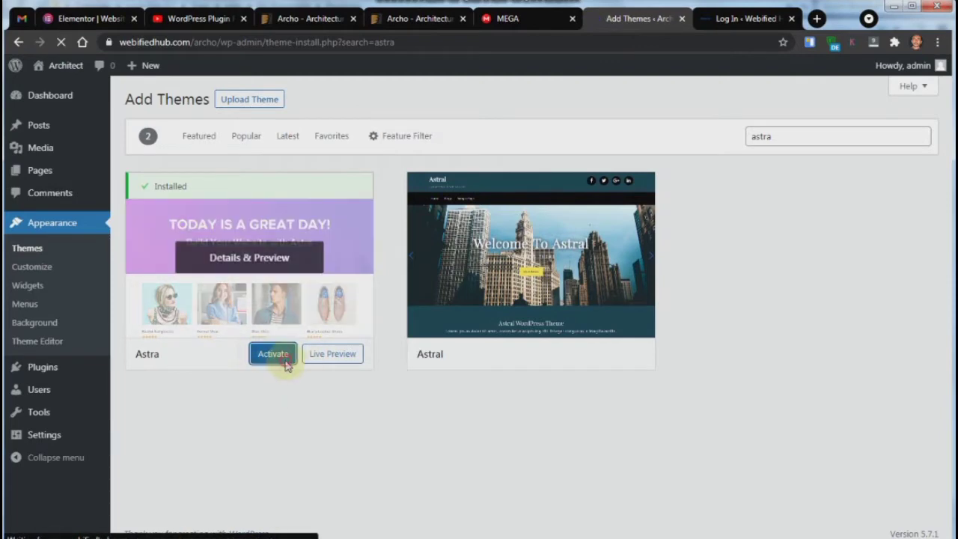
click(724, 20)
drag(238, 42, 193, 42)
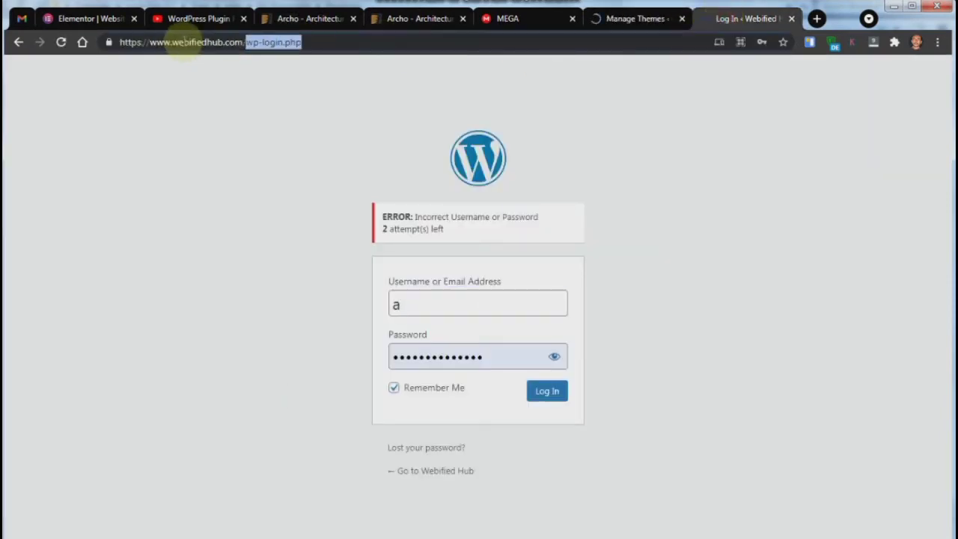
key(BackSpace)
text(arc)
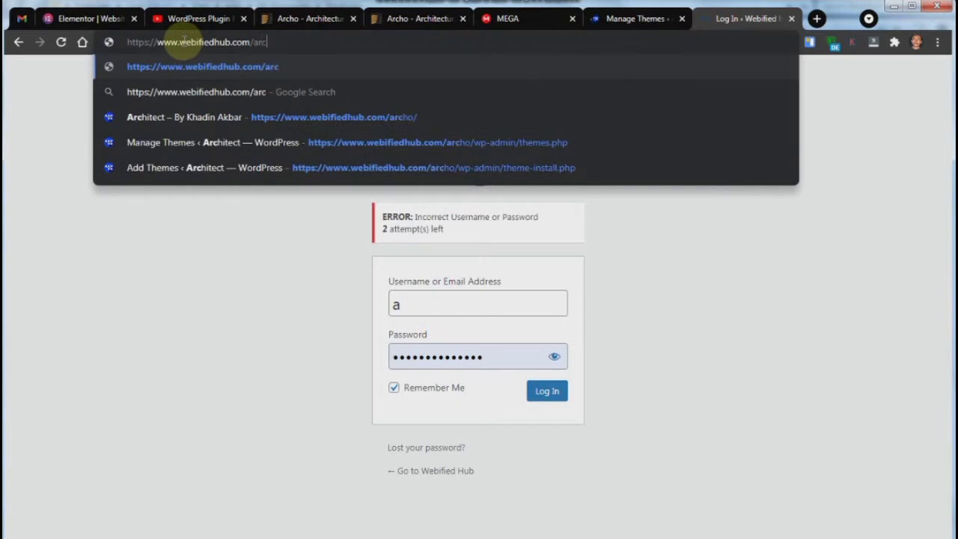
text(ho)
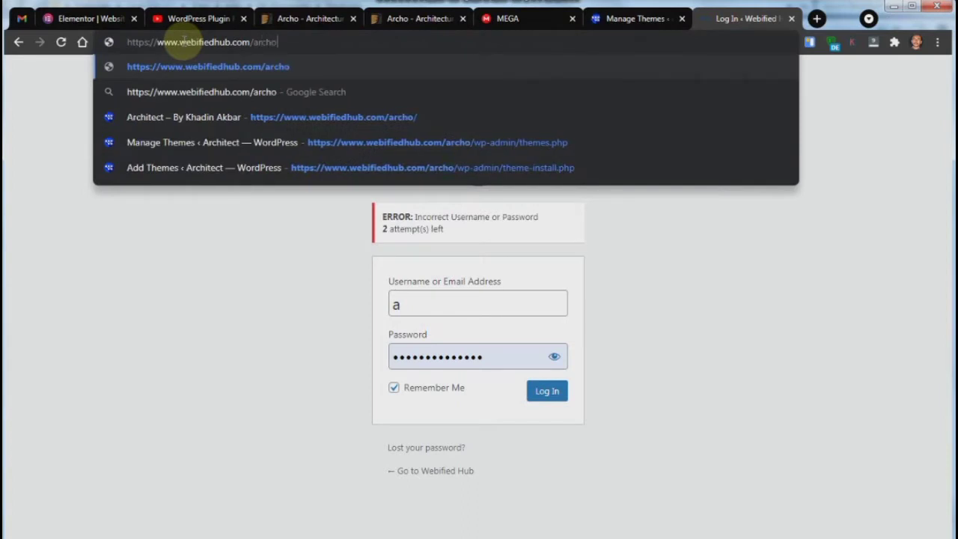
key(Return)
click(635, 18)
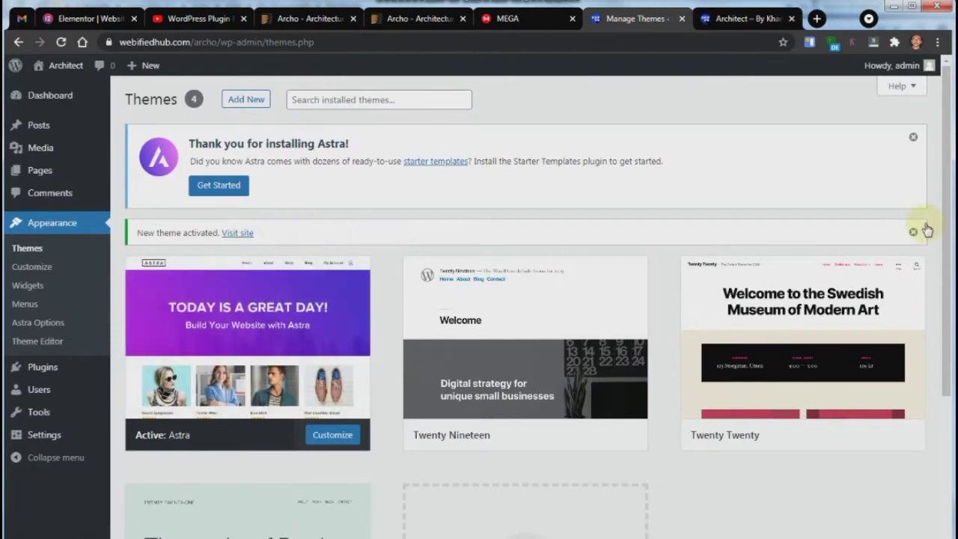
Start Astra's Starter Templates setup and pick Elementor as the page builder
click(232, 193)
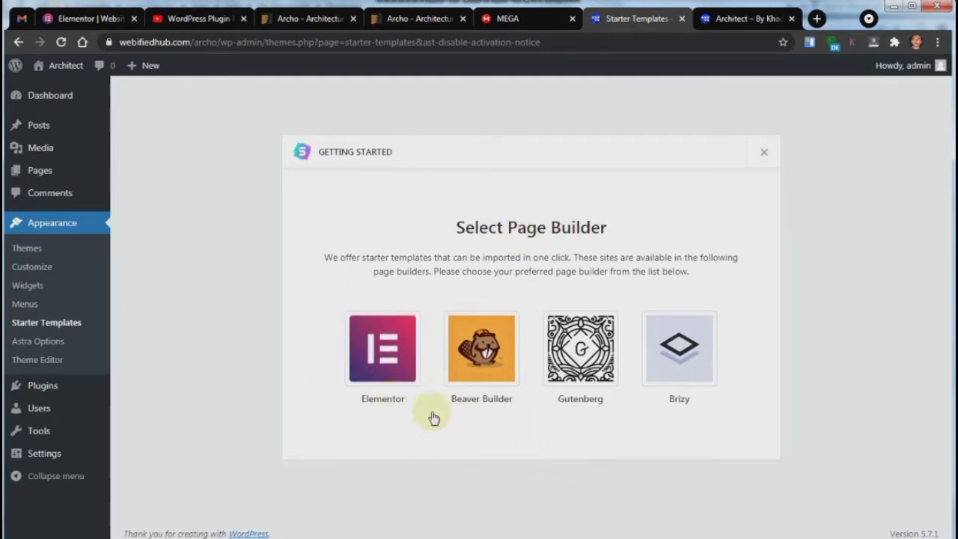
click(387, 334)
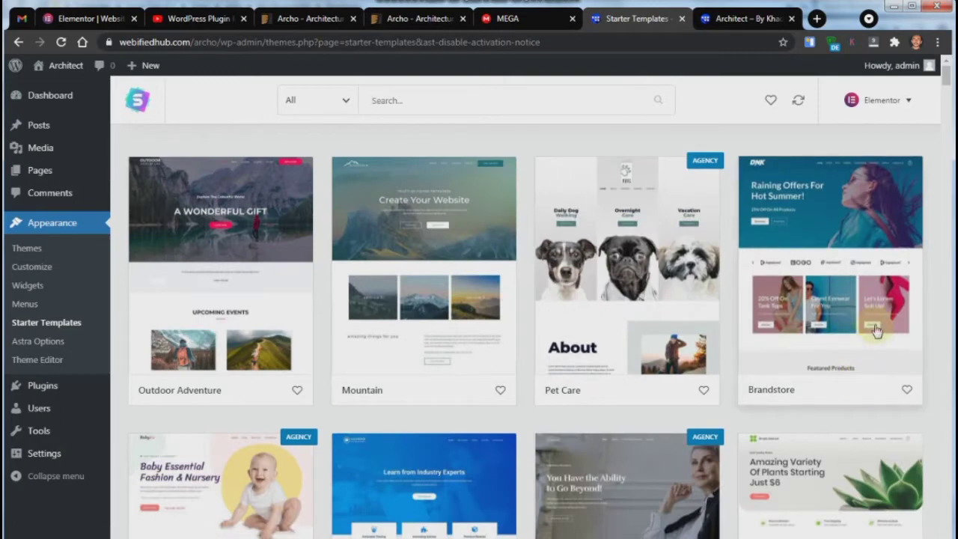
Keep Elementor as the page builder and browse the Elementor starter template grid
click(875, 105)
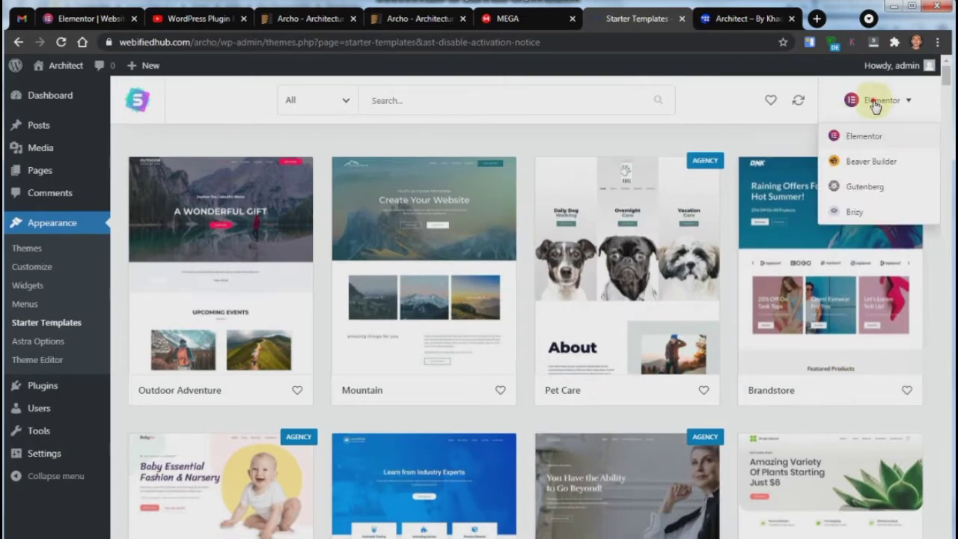
click(875, 105)
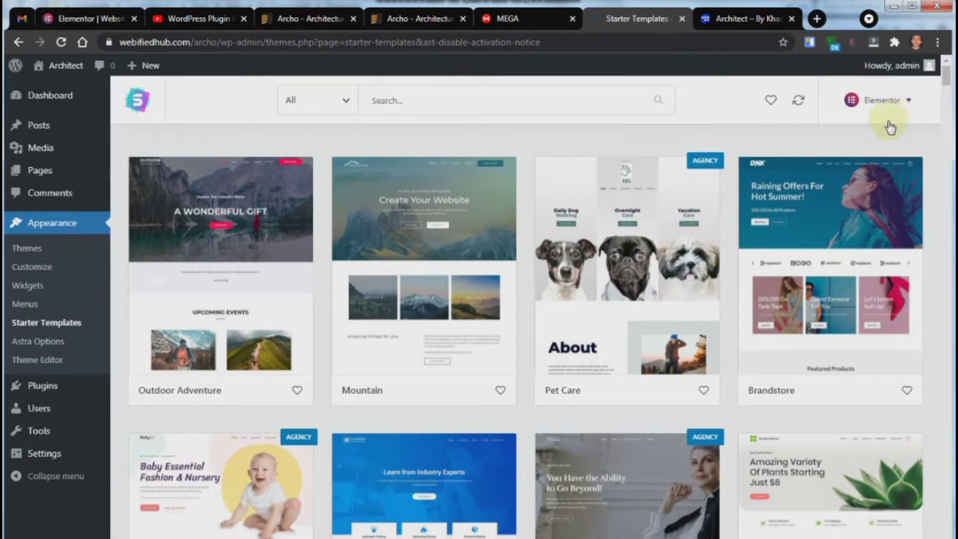
scroll(770, 321, down, 1)
scroll(767, 314, up, 1)
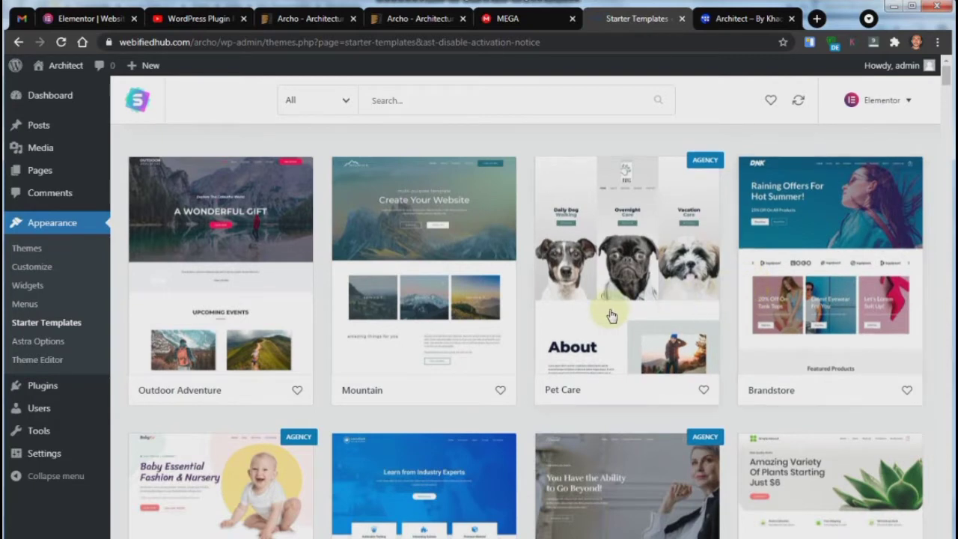
scroll(374, 322, down, 2)
scroll(309, 328, up, 1)
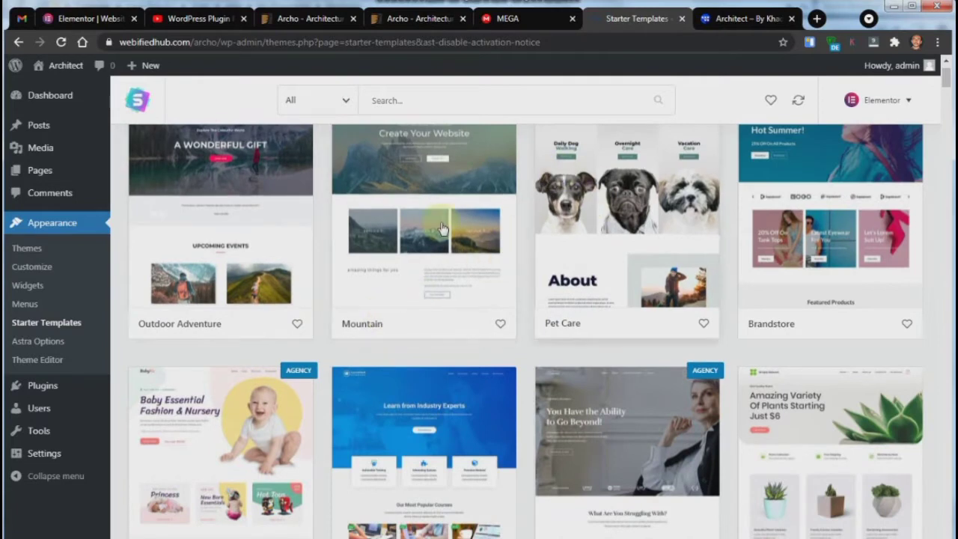
scroll(524, 191, up, 1)
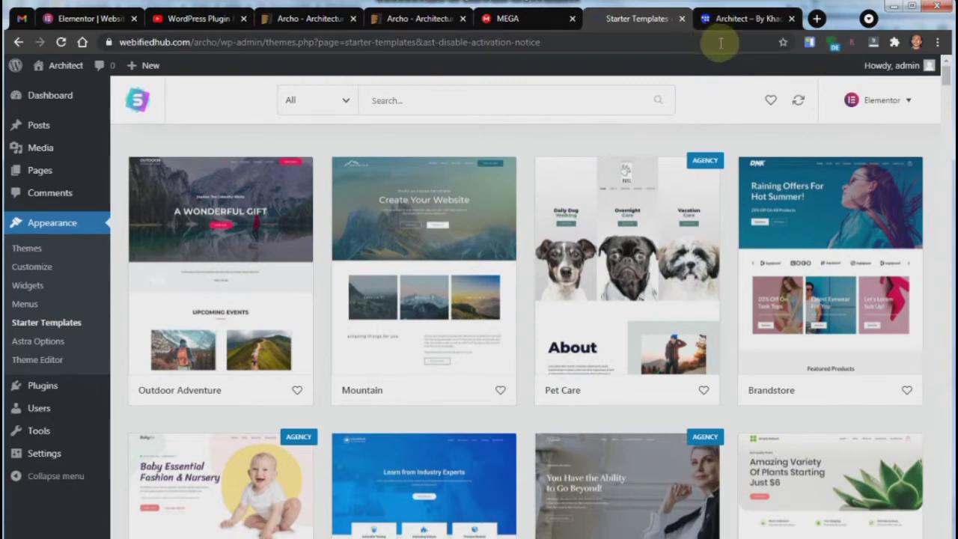
Reload the Architect site's front page, then go back to the Starter Templates gallery
click(749, 18)
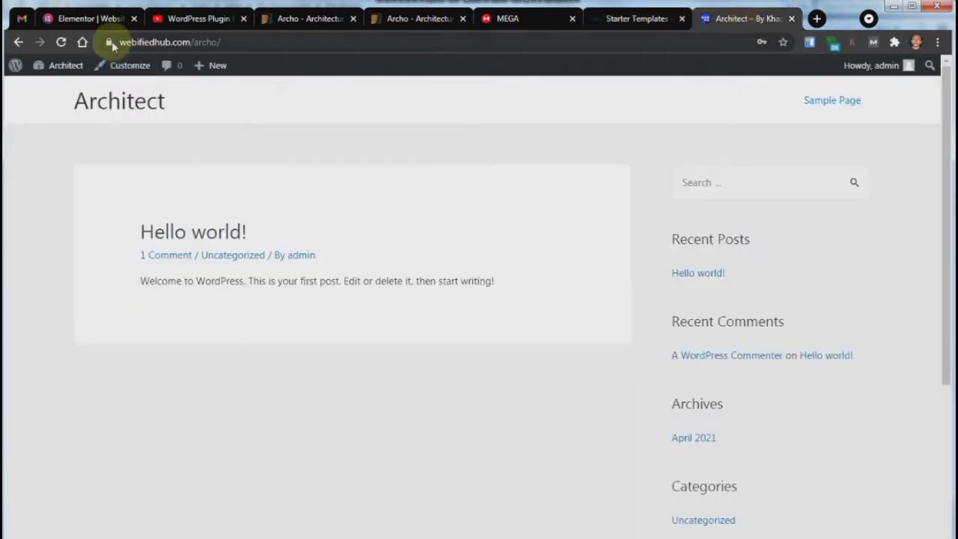
click(61, 42)
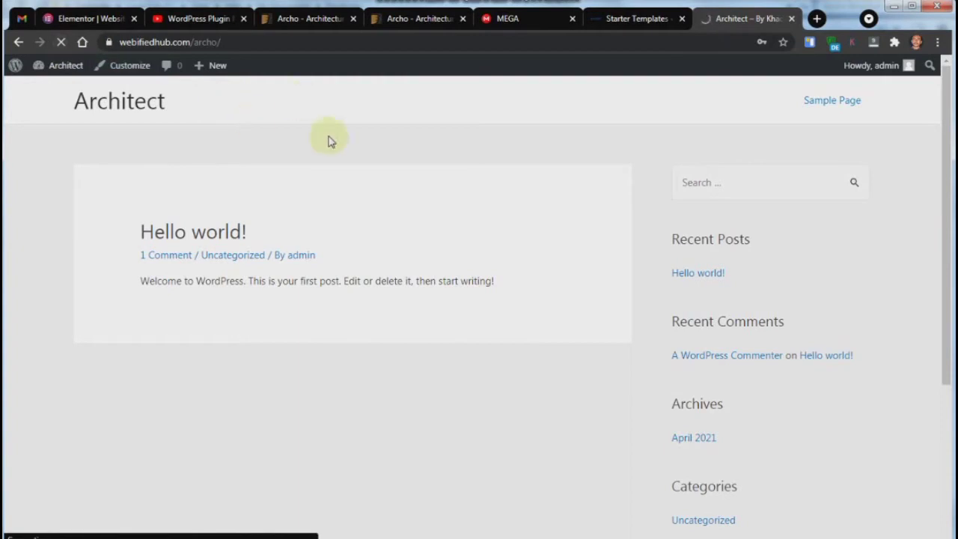
click(663, 18)
mouse_move(94, 388)
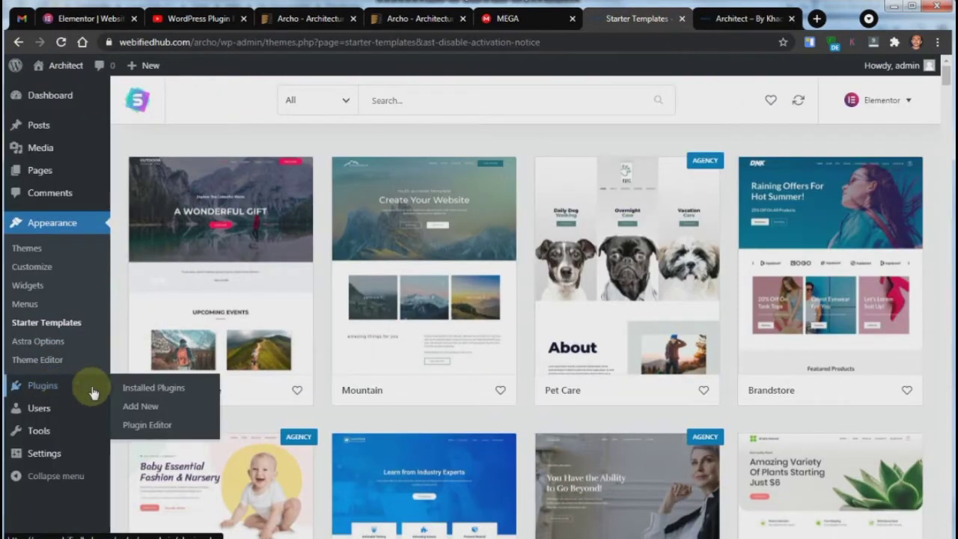
Search Add Plugins for 'template kit' and install the Template Kit – Import plugin
click(139, 408)
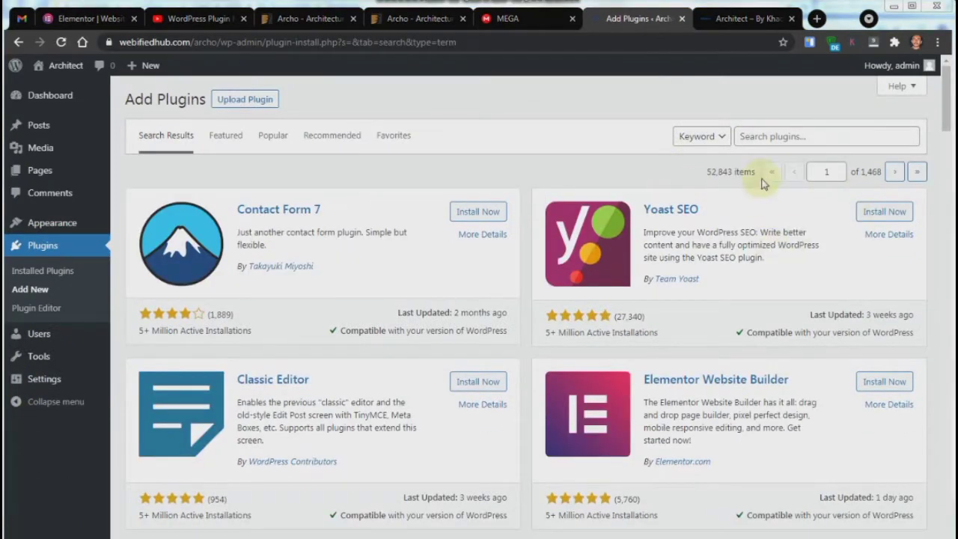
click(809, 135)
text(t)
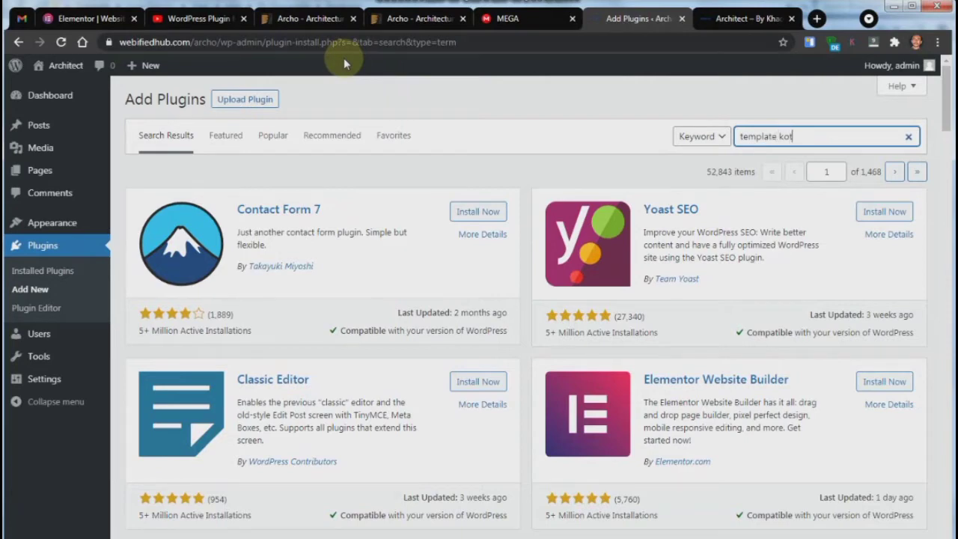
text(emplate ko)
key(BackSpace)
text(i)
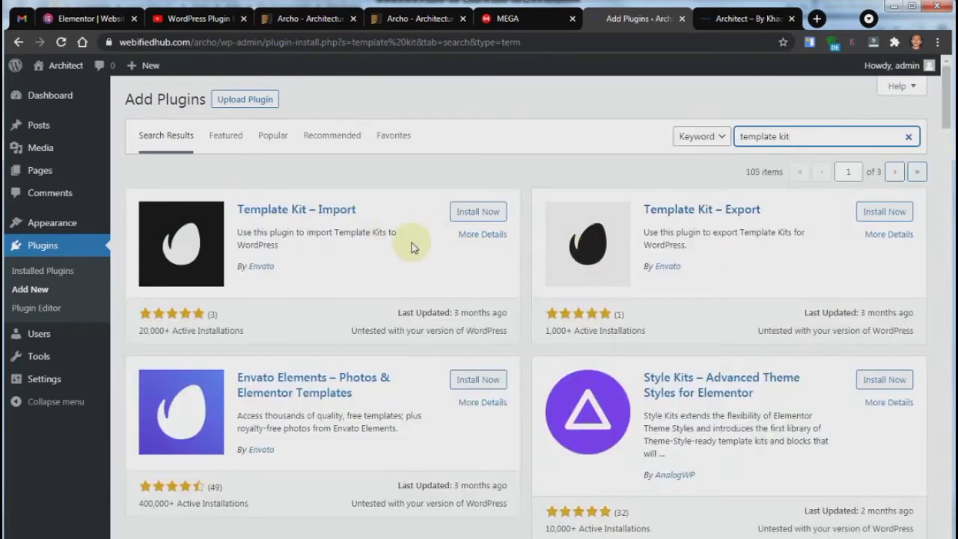
click(478, 216)
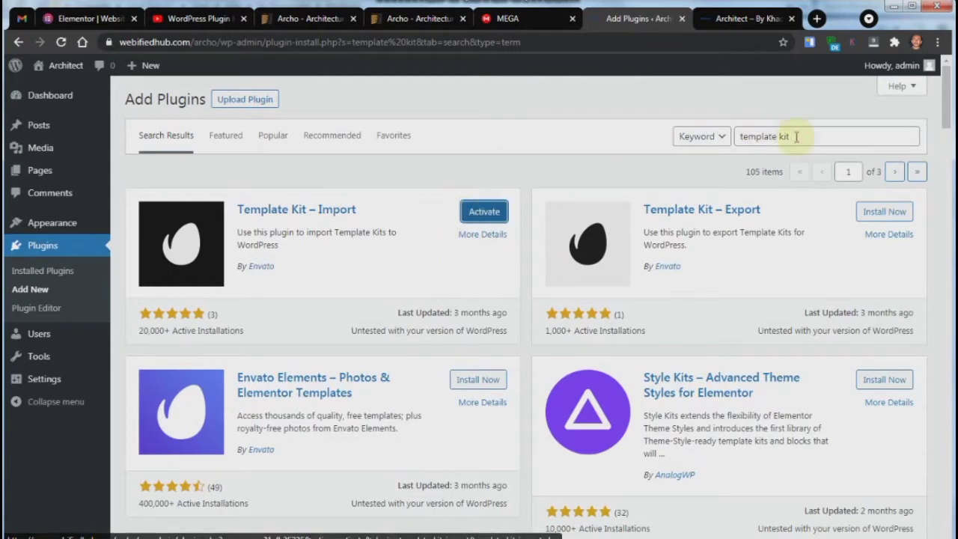
drag(795, 136, 610, 120)
Search plugins for 'elementor' and install Elementor Website Builder, staying on the page
key(BackSpace)
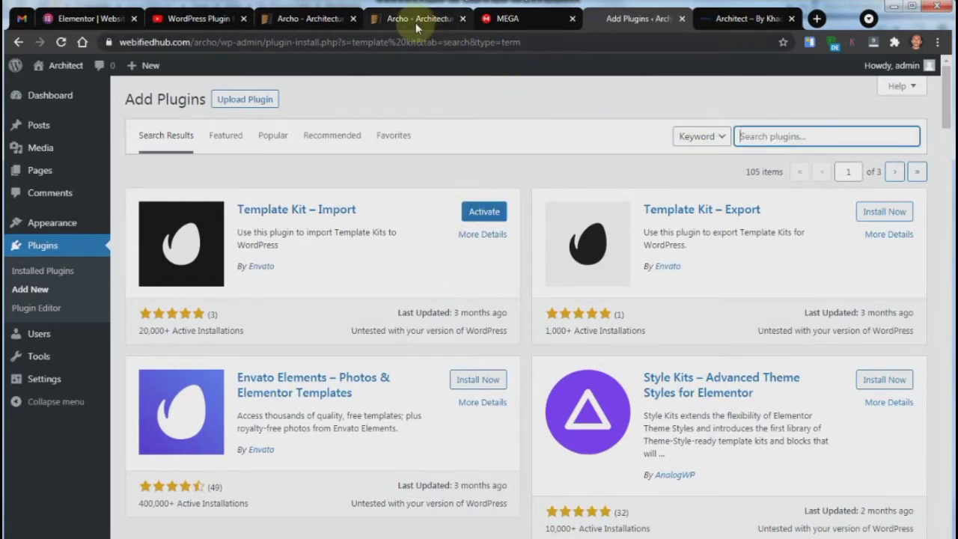
text(el)
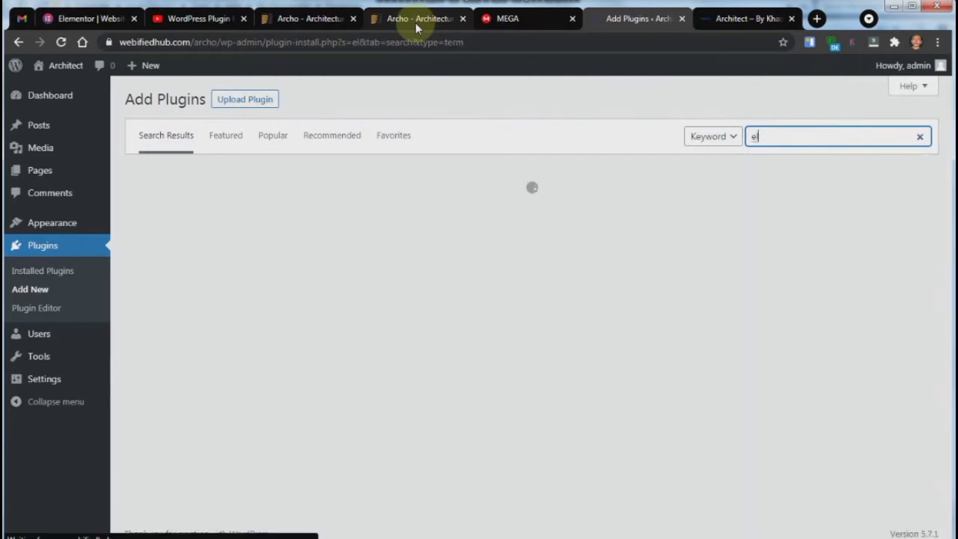
text(e)
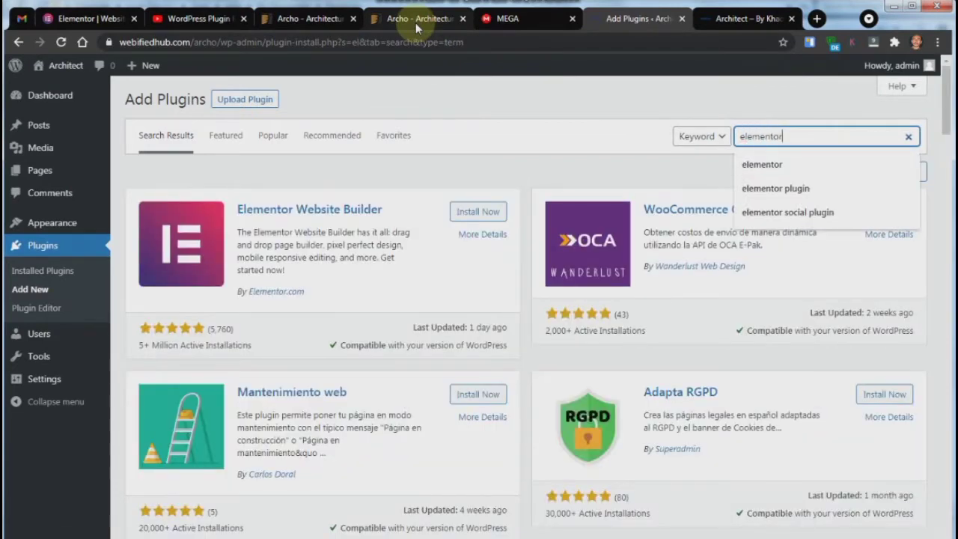
text(mentor)
key(Return)
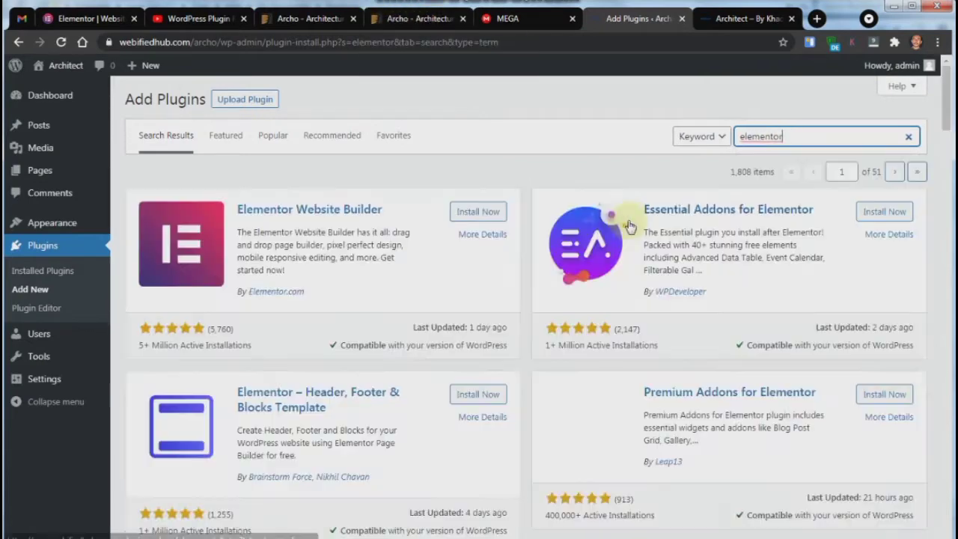
click(490, 214)
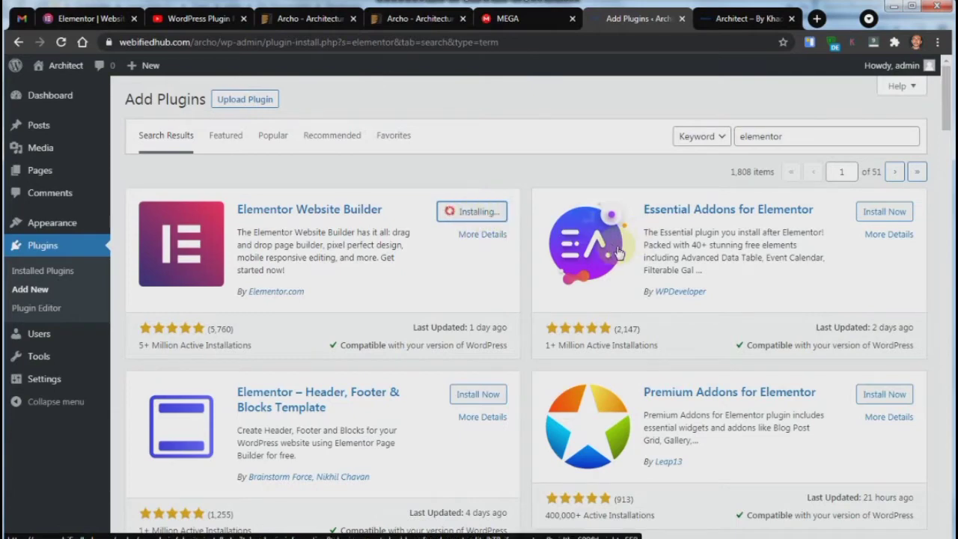
click(50, 271)
click(593, 117)
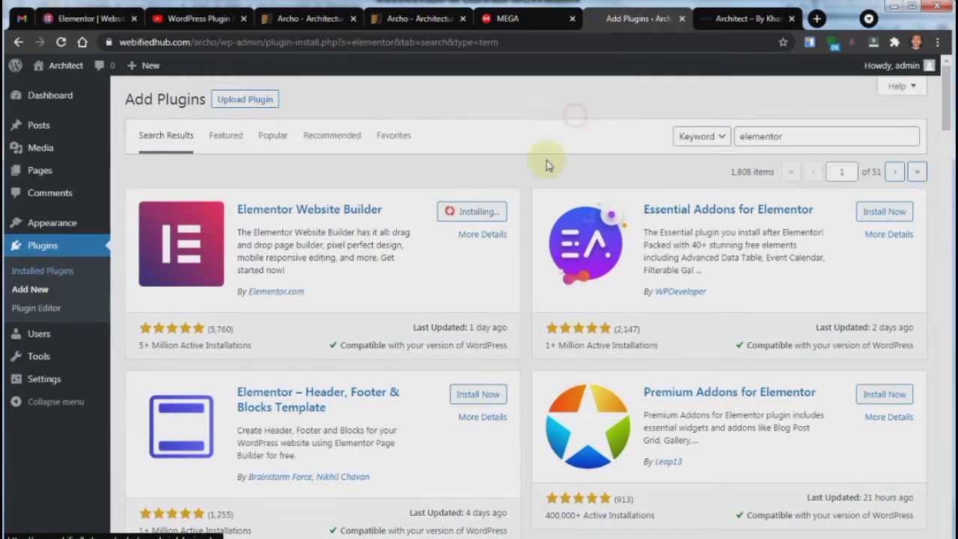
Check the site's front page and dashboard, then return to the Elementor search results
scroll(474, 306, down, 1)
scroll(474, 306, up, 1)
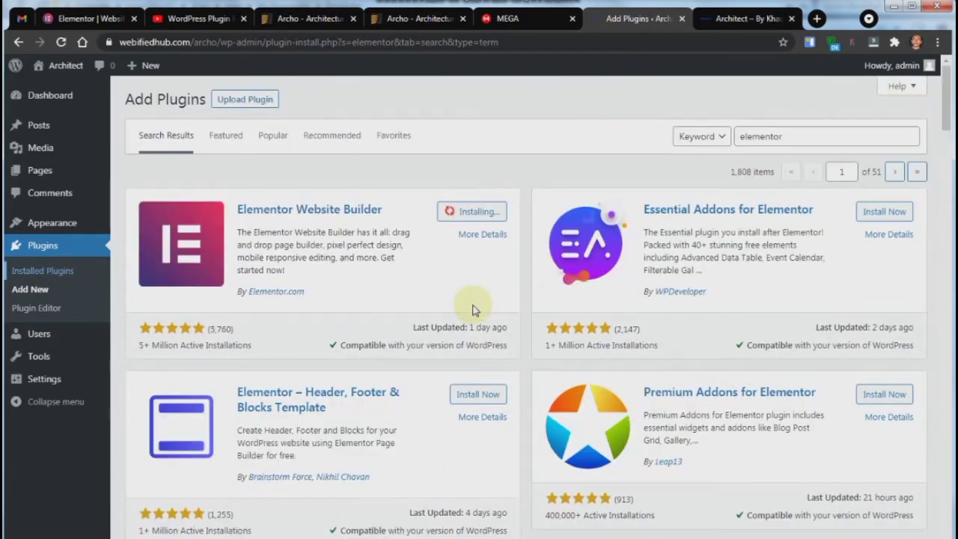
click(739, 18)
mouse_move(66, 65)
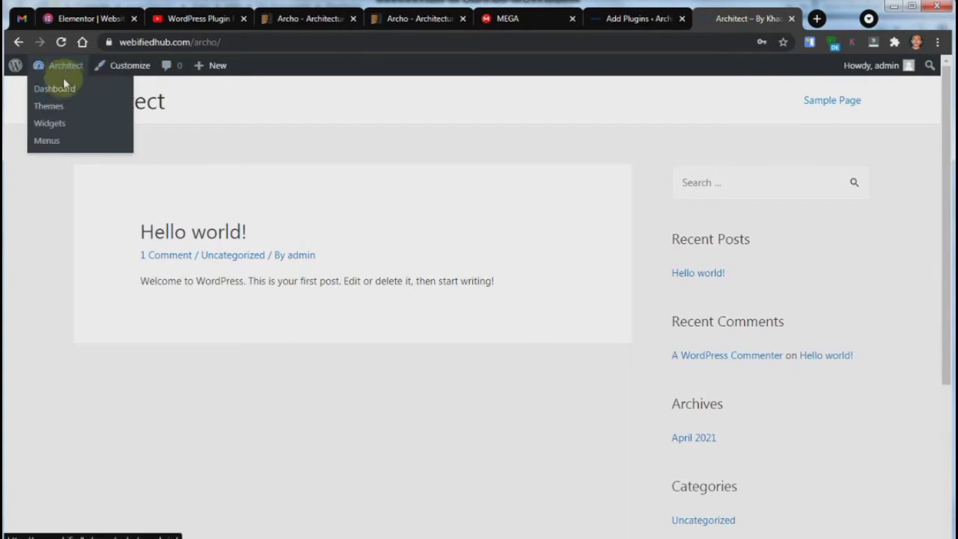
click(47, 88)
click(632, 21)
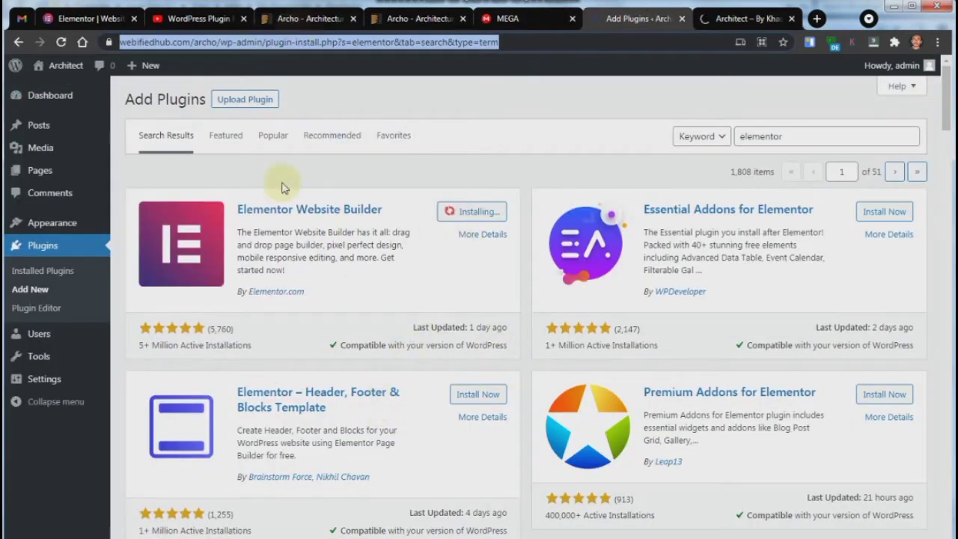
click(300, 17)
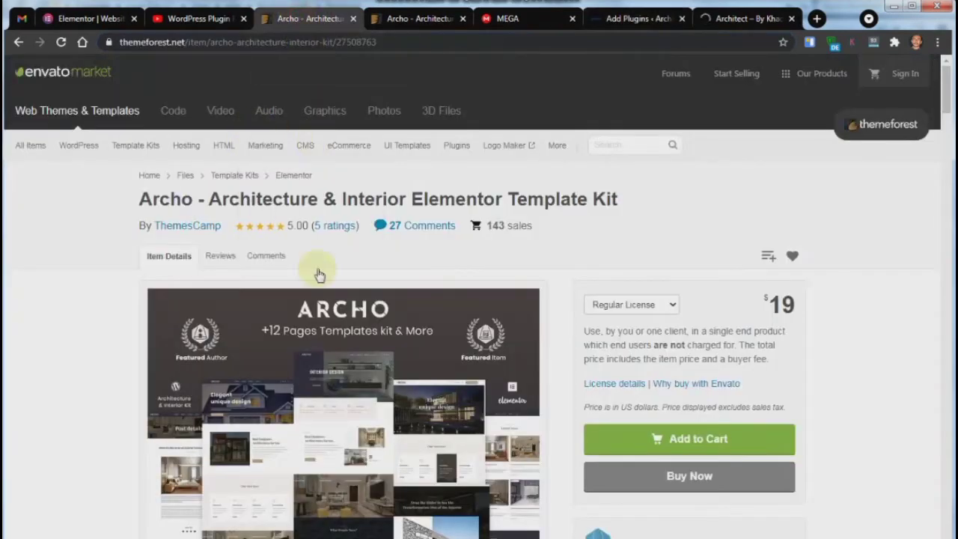
double_click(783, 304)
right_click(782, 304)
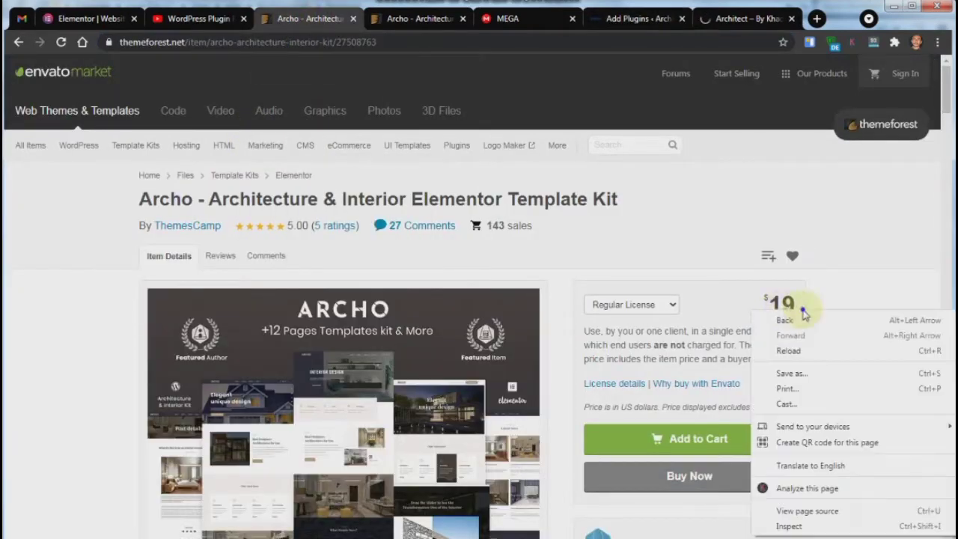
key(Escape)
click(807, 305)
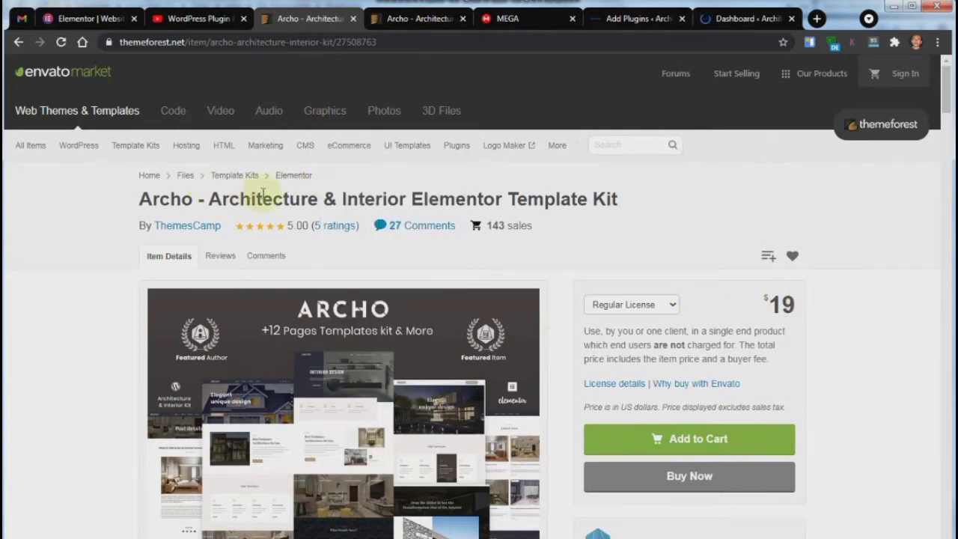
drag(300, 200, 421, 196)
drag(345, 200, 209, 199)
drag(511, 199, 570, 199)
double_click(778, 303)
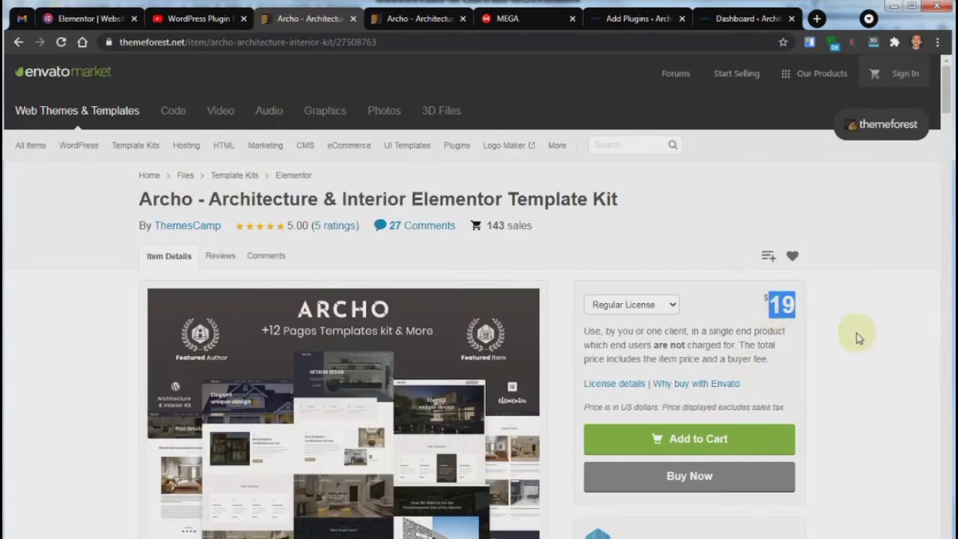
click(638, 309)
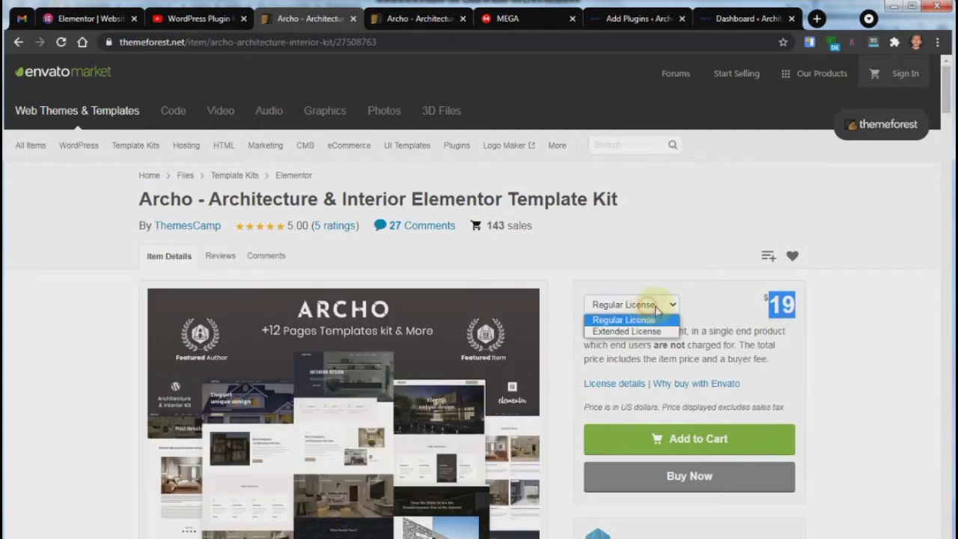
click(662, 307)
click(782, 305)
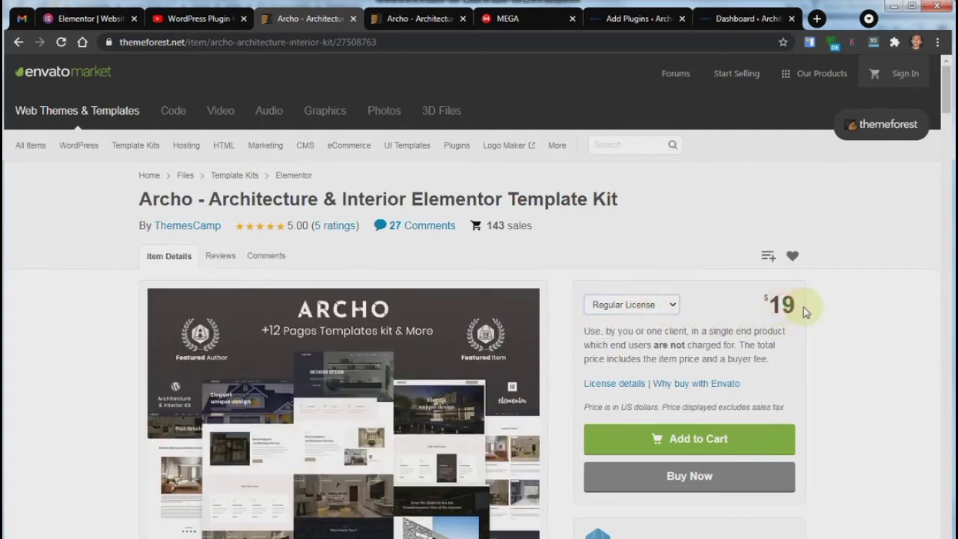
drag(795, 307, 768, 304)
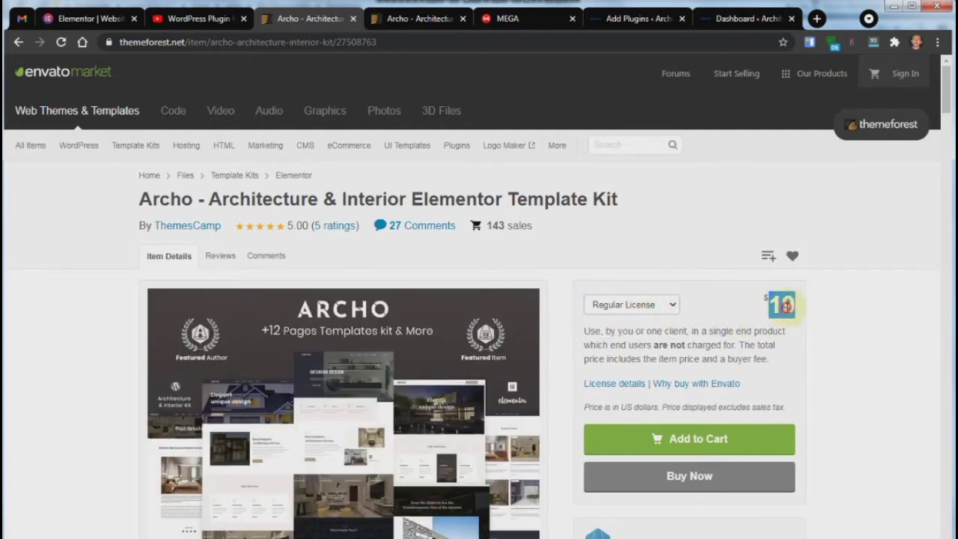
click(785, 306)
scroll(656, 366, down, 2)
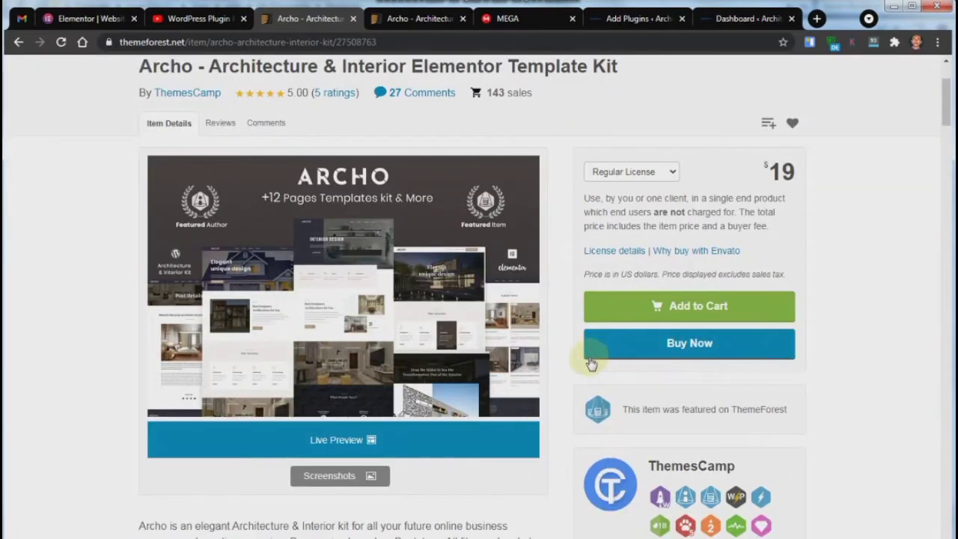
scroll(566, 367, down, 1)
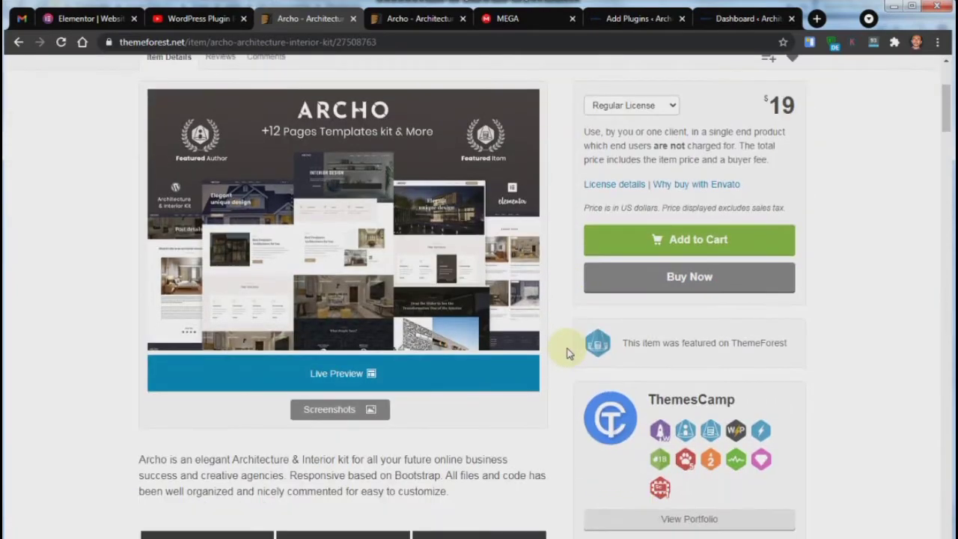
scroll(567, 353, down, 2)
scroll(554, 367, up, 4)
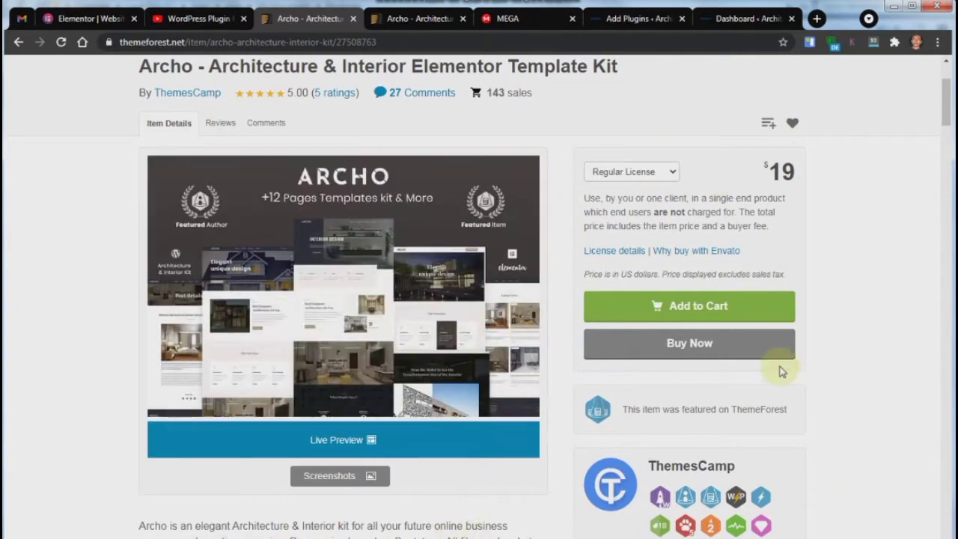
scroll(771, 311, down, 1)
scroll(588, 439, up, 3)
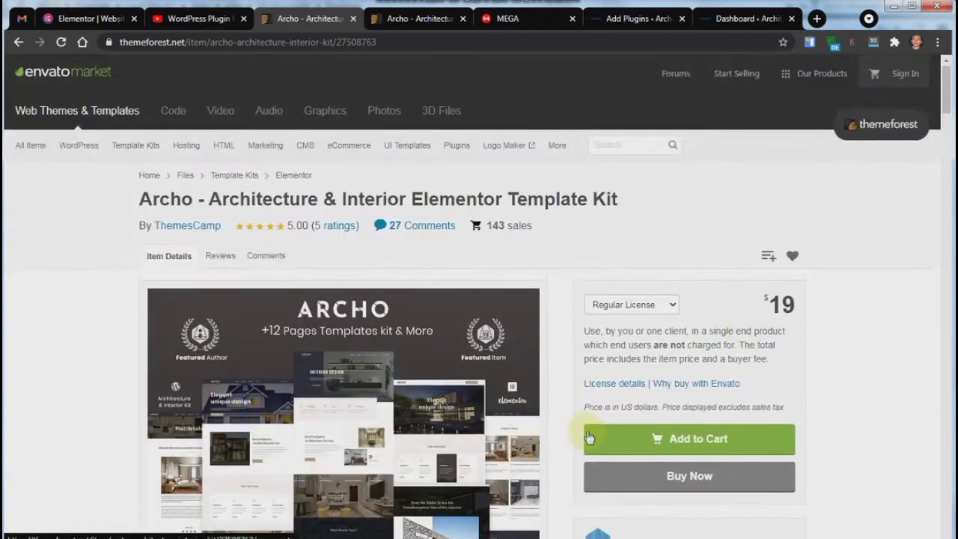
scroll(562, 419, down, 2)
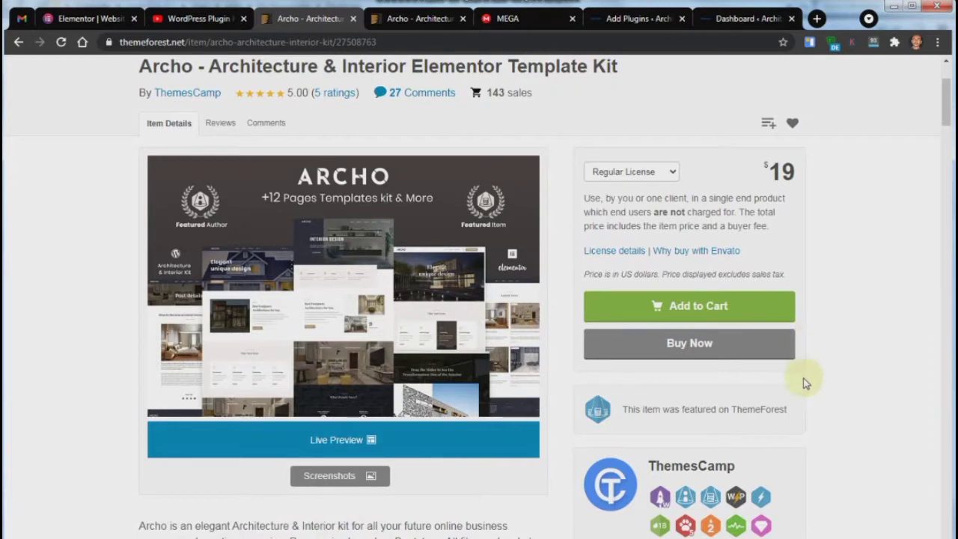
click(728, 346)
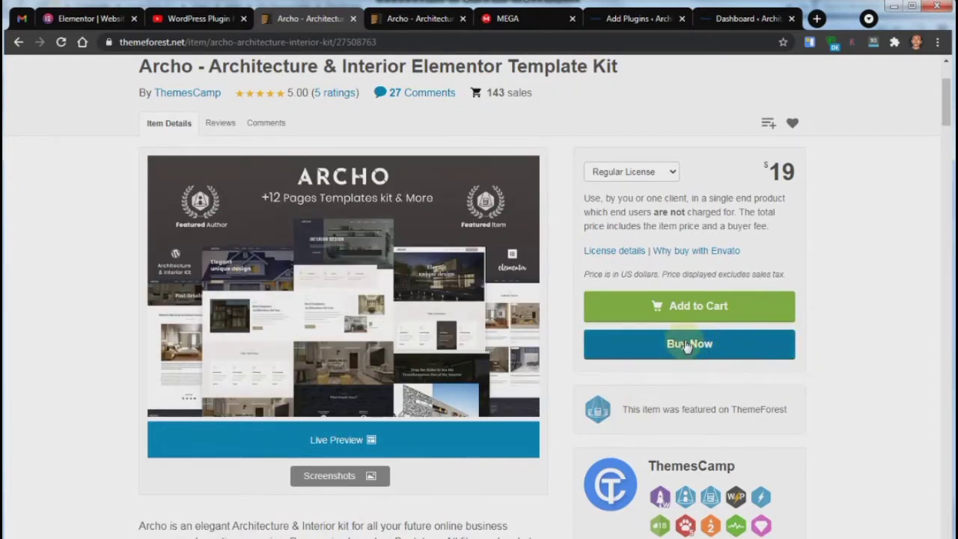
click(734, 345)
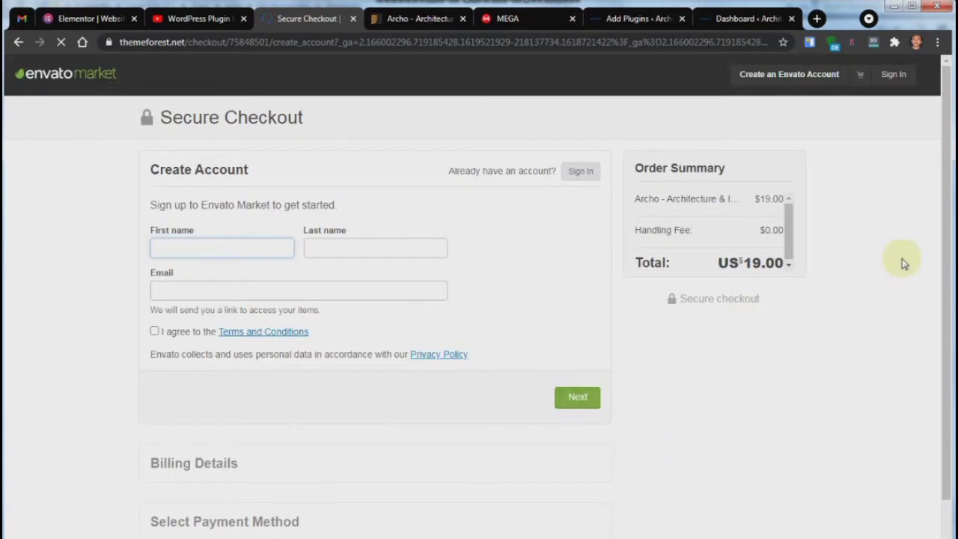
click(17, 43)
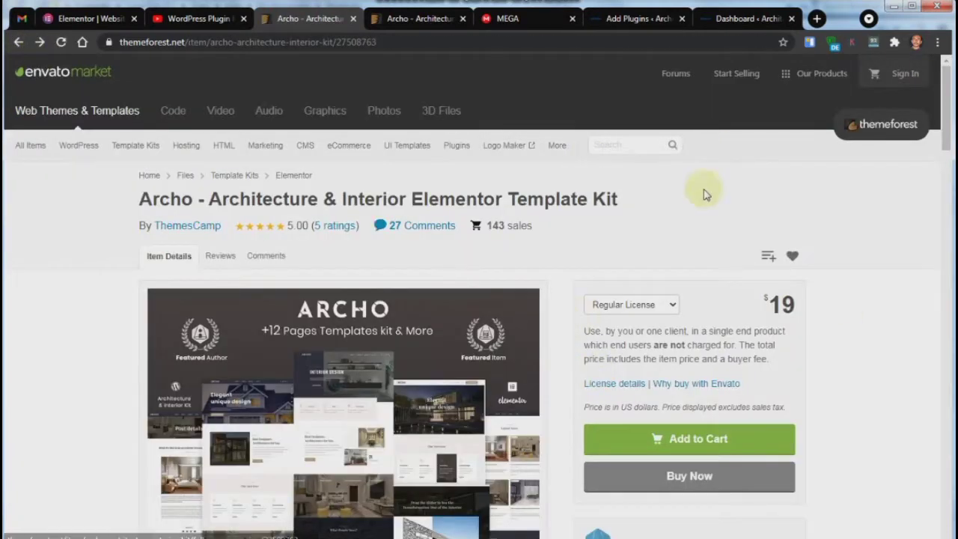
Bulk-activate the Elementor and Template Kit Import plugins from the Installed Plugins list
click(751, 18)
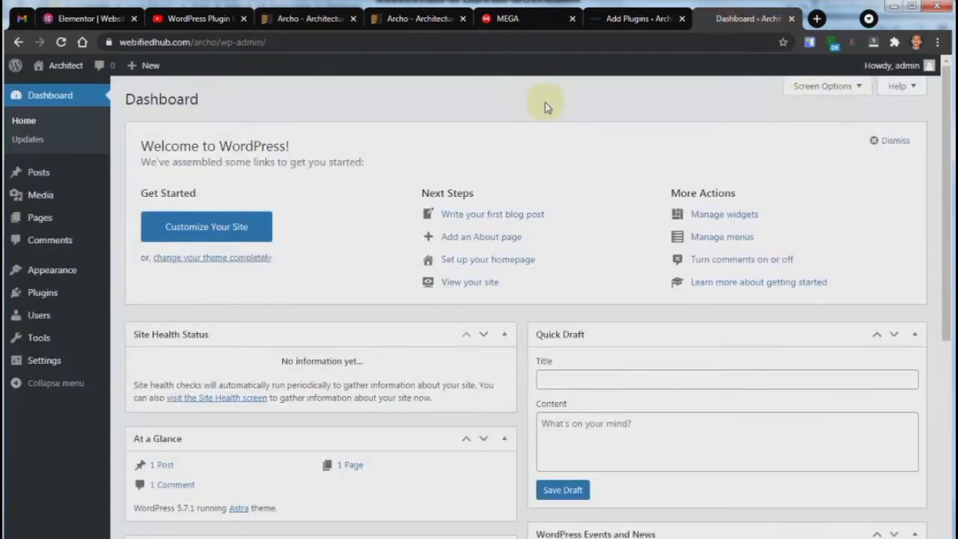
mouse_move(43, 293)
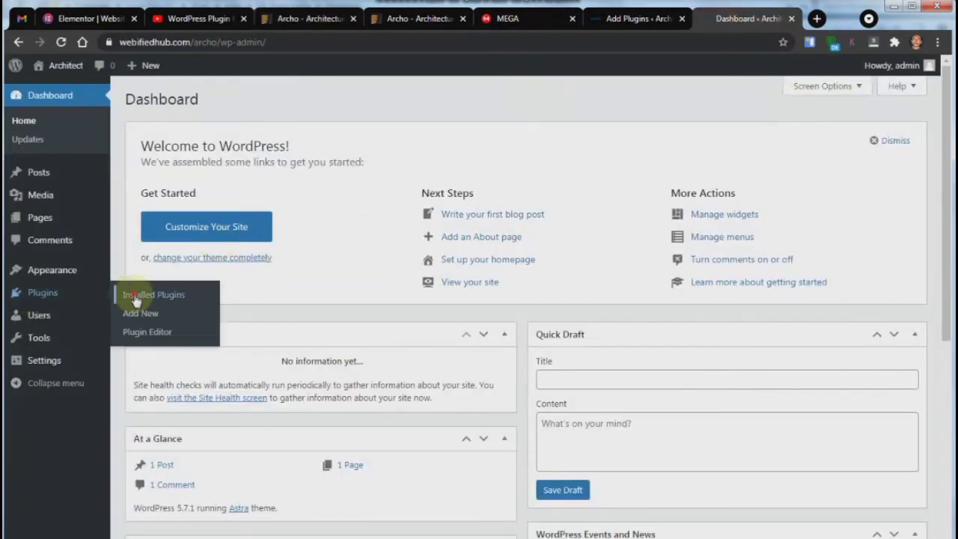
click(137, 297)
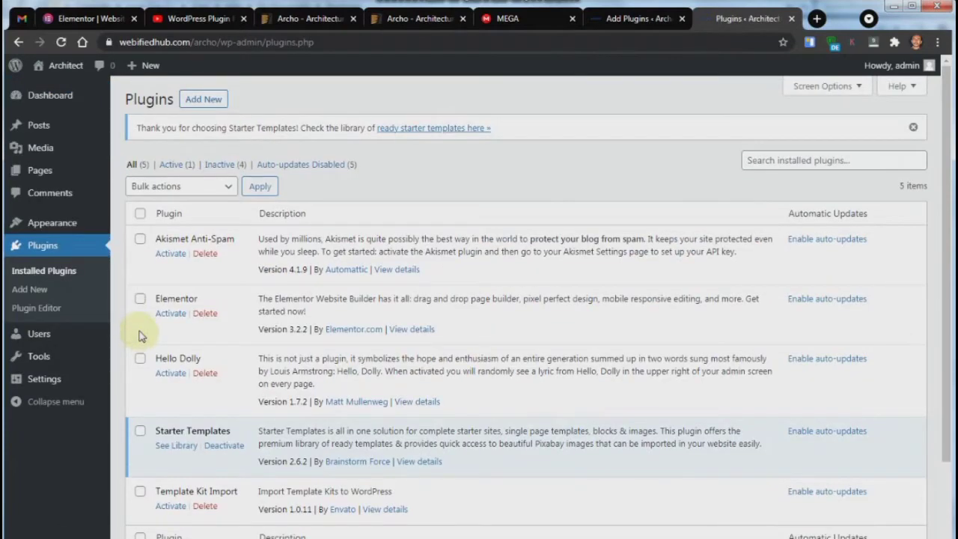
scroll(157, 352, down, 3)
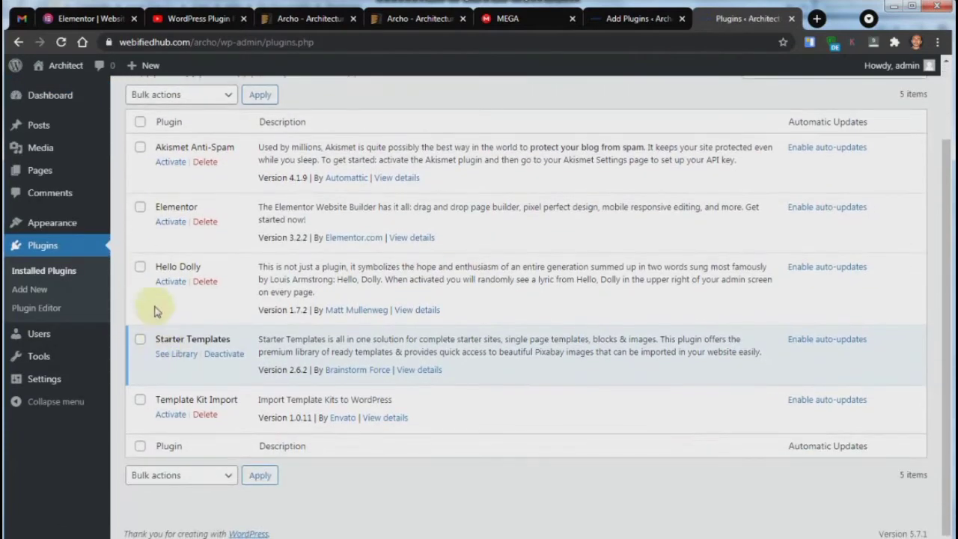
click(139, 209)
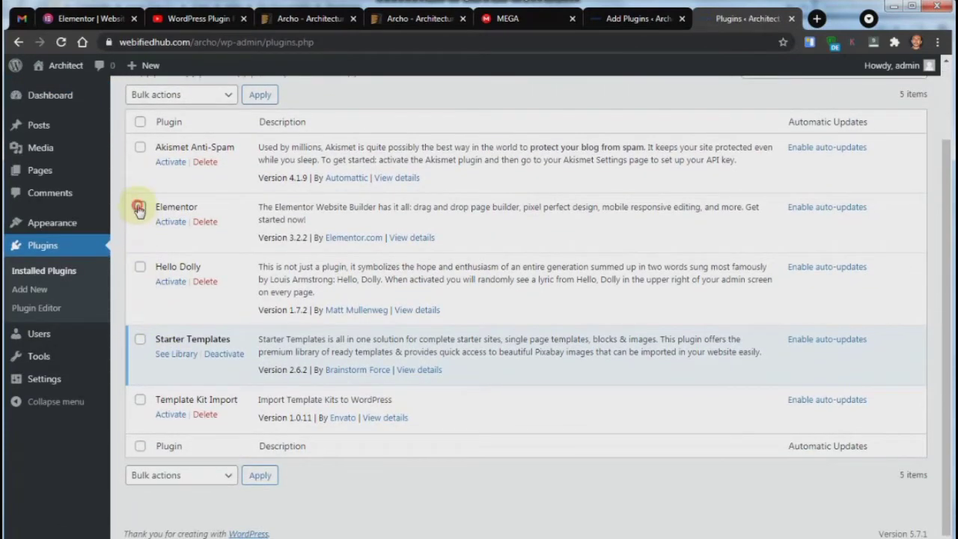
click(140, 400)
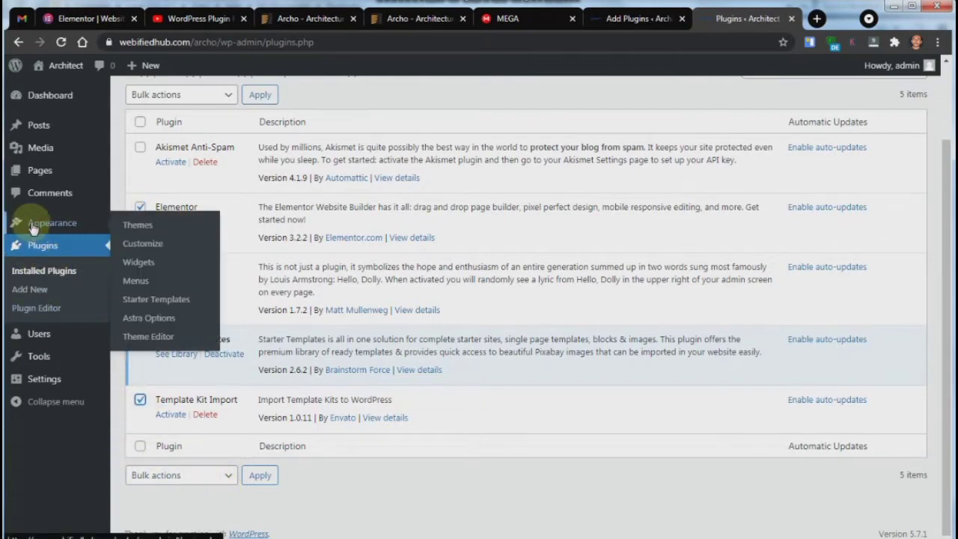
click(167, 477)
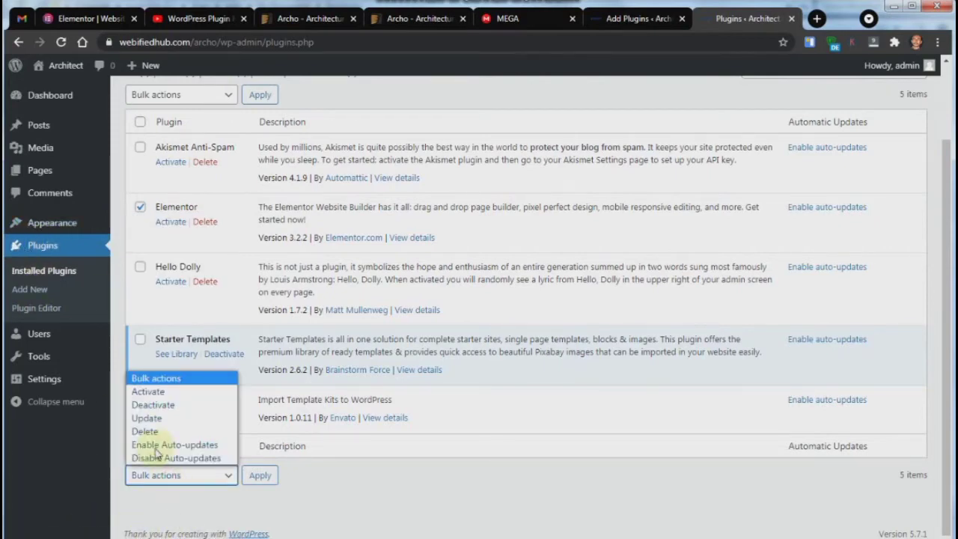
click(157, 391)
click(260, 476)
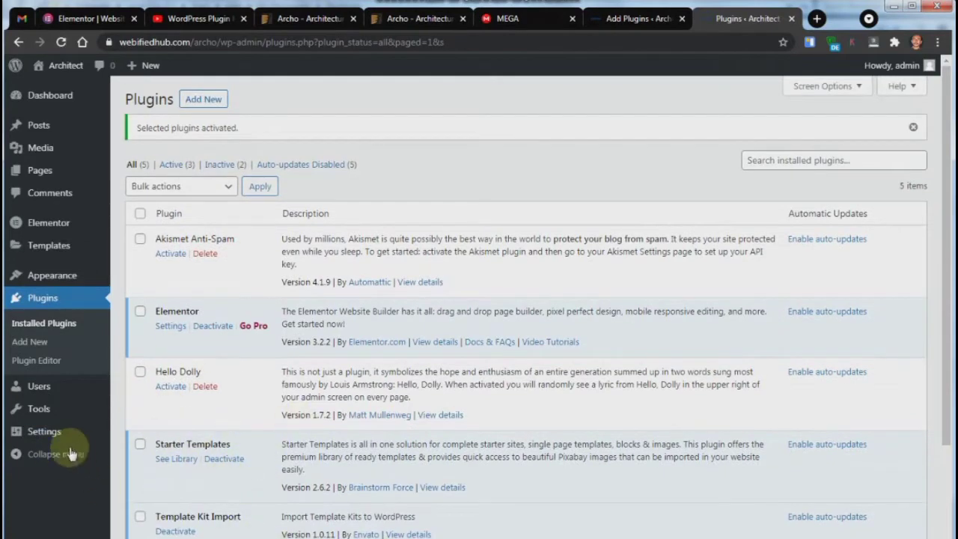
mouse_move(41, 416)
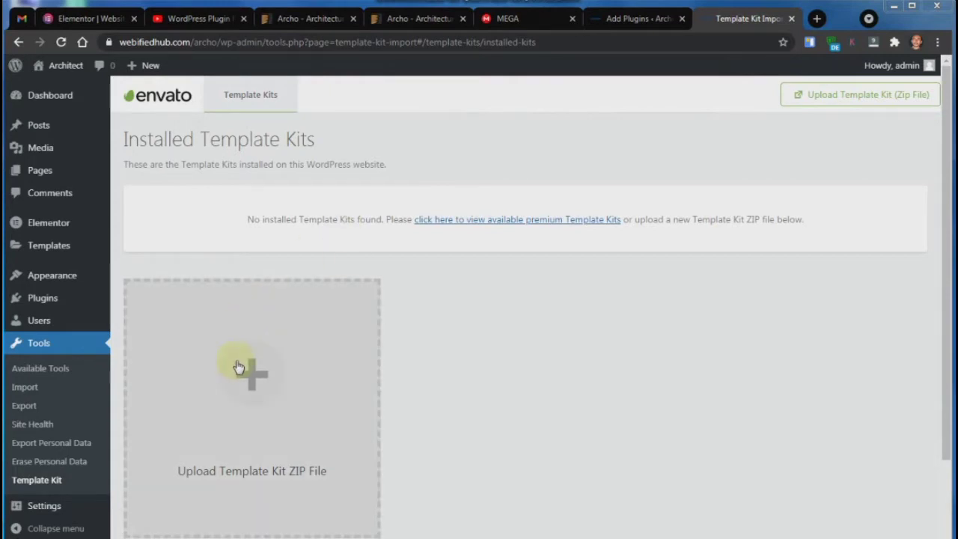
Upload the archo-architecture-interior-kit archive from the Desktop as a template kit
click(238, 367)
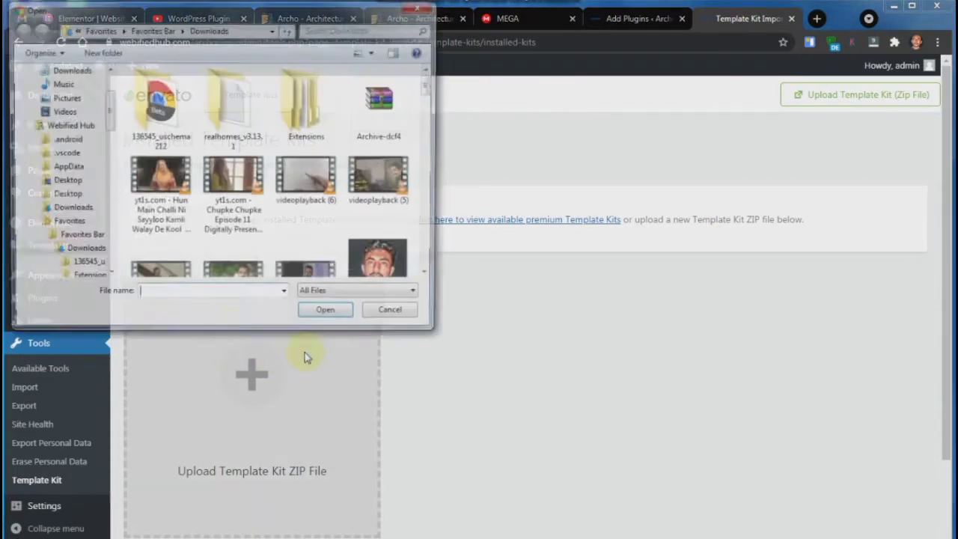
scroll(75, 120, up, 3)
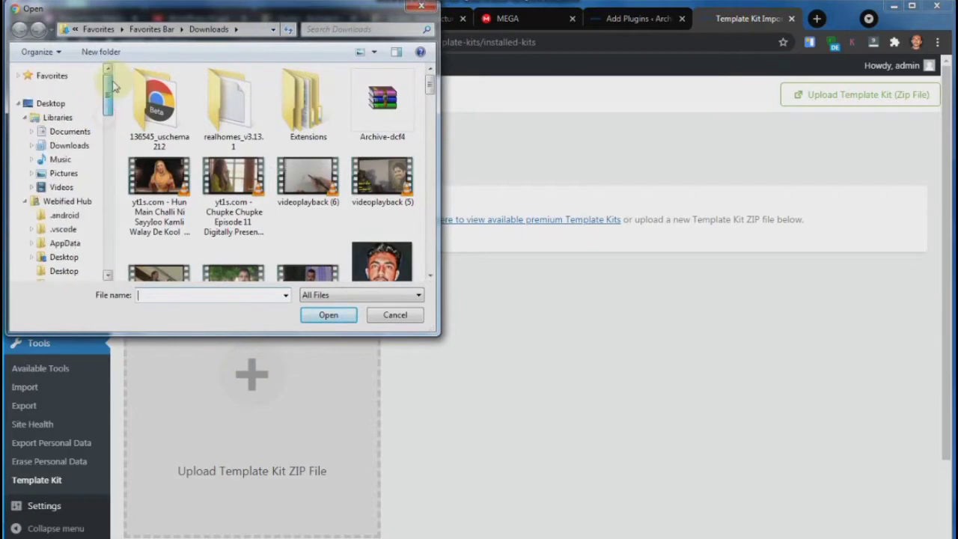
click(60, 107)
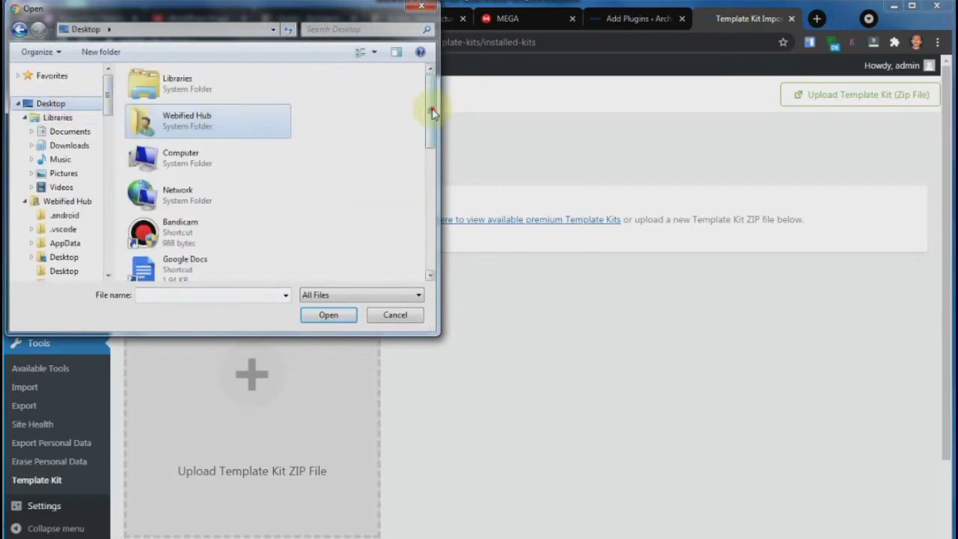
drag(432, 112, 434, 177)
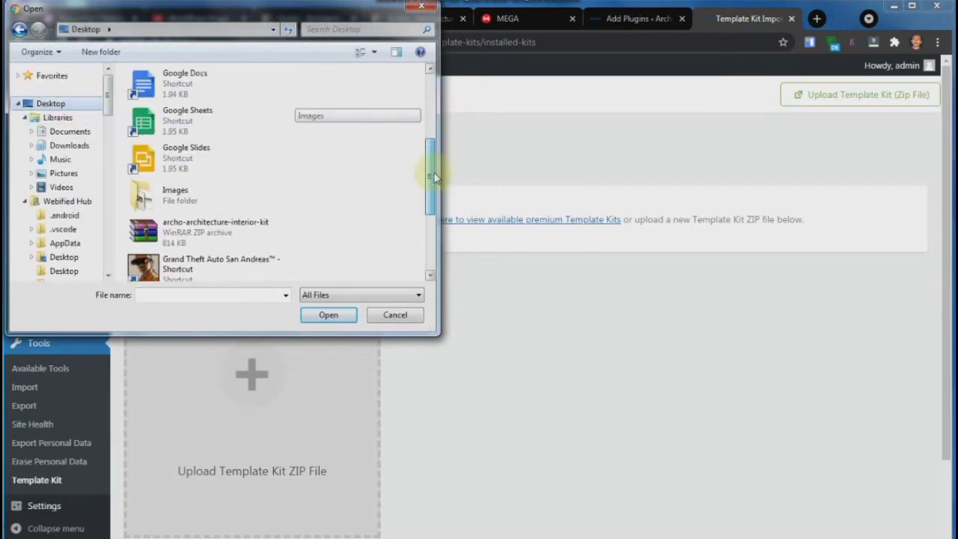
click(191, 233)
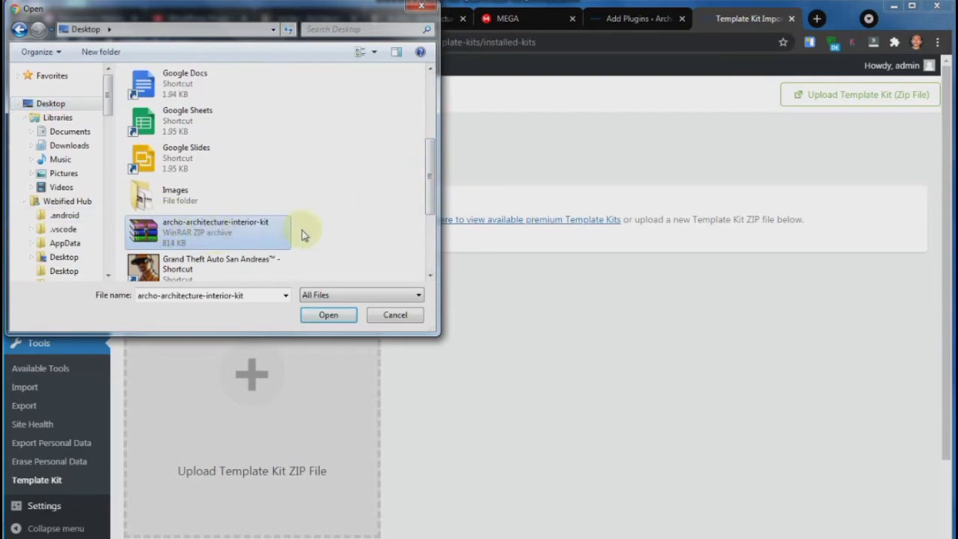
click(347, 315)
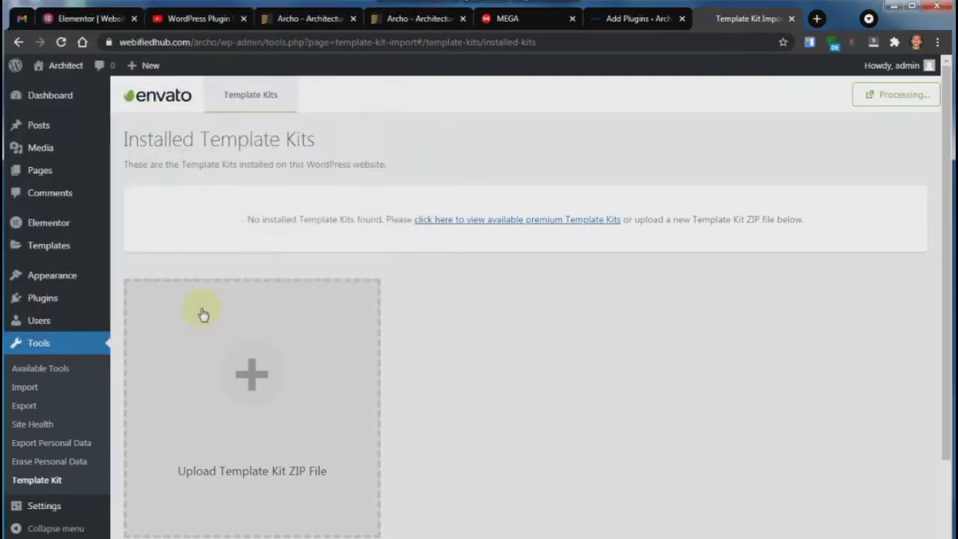
scroll(276, 391, down, 2)
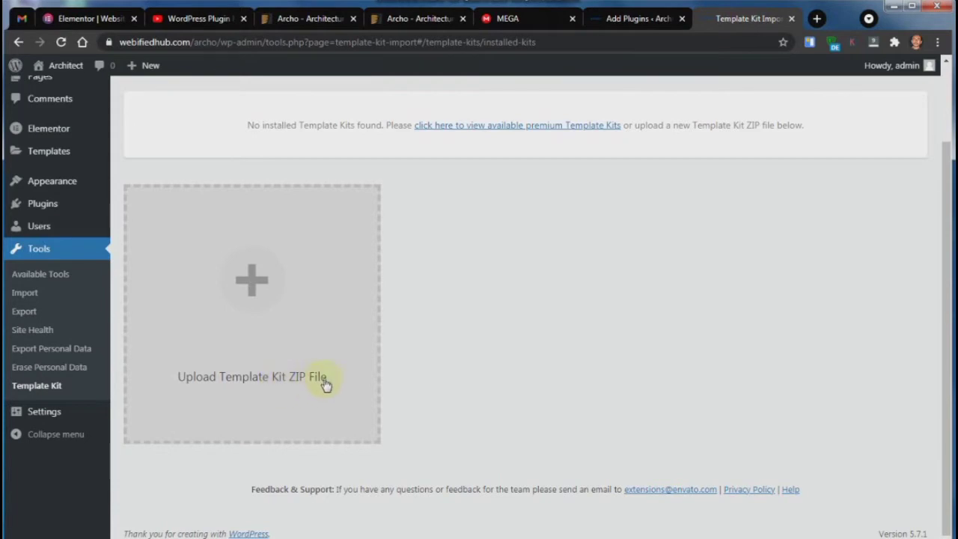
Dismiss a second file picker and review the kit's templates and 4-requirements warning
click(290, 337)
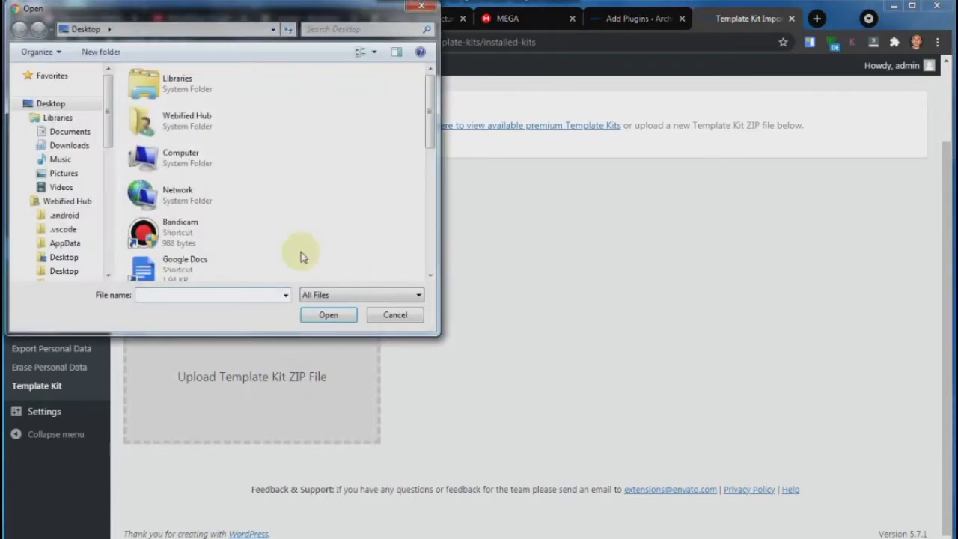
scroll(420, 135, down, 5)
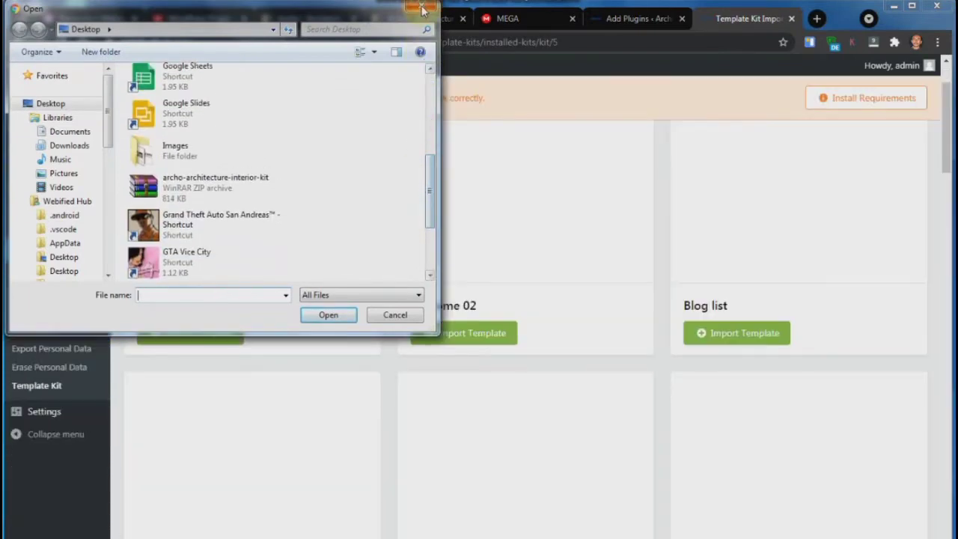
click(422, 9)
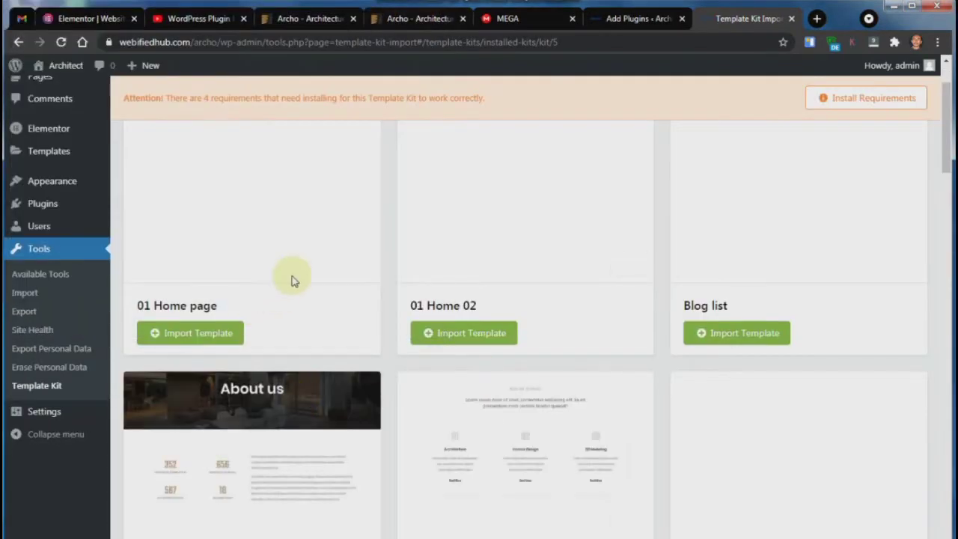
scroll(587, 343, down, 5)
scroll(559, 342, up, 5)
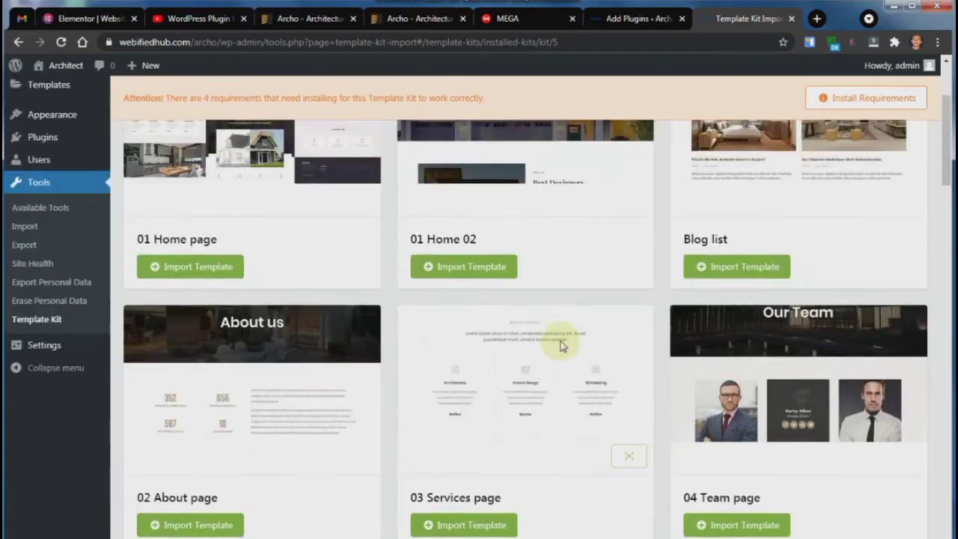
scroll(563, 336, down, 10)
scroll(566, 331, down, 7)
scroll(567, 332, up, 5)
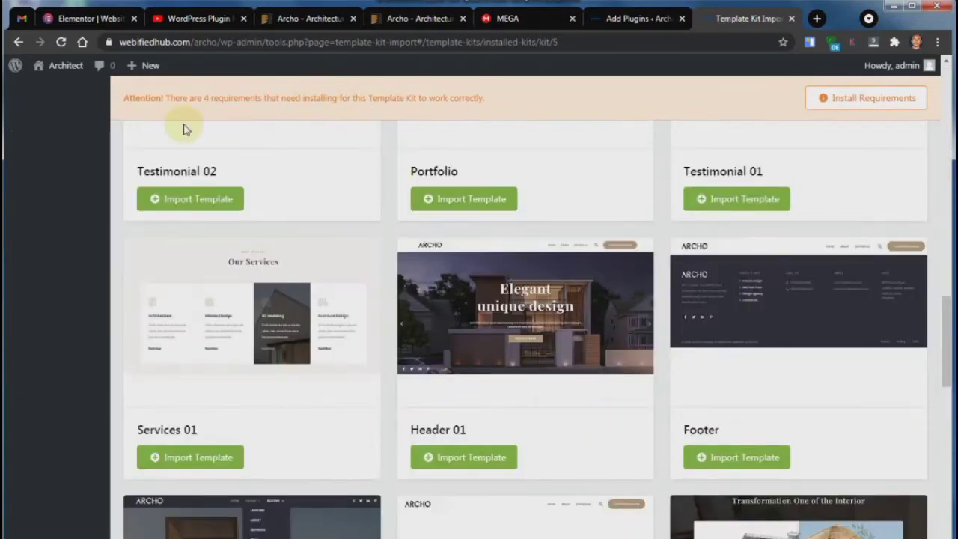
drag(187, 98, 310, 96)
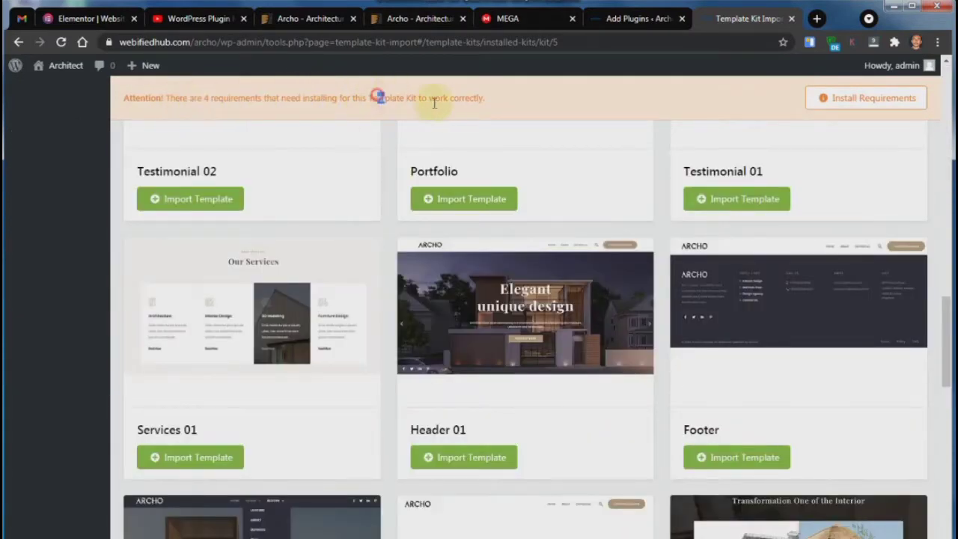
drag(378, 98, 484, 98)
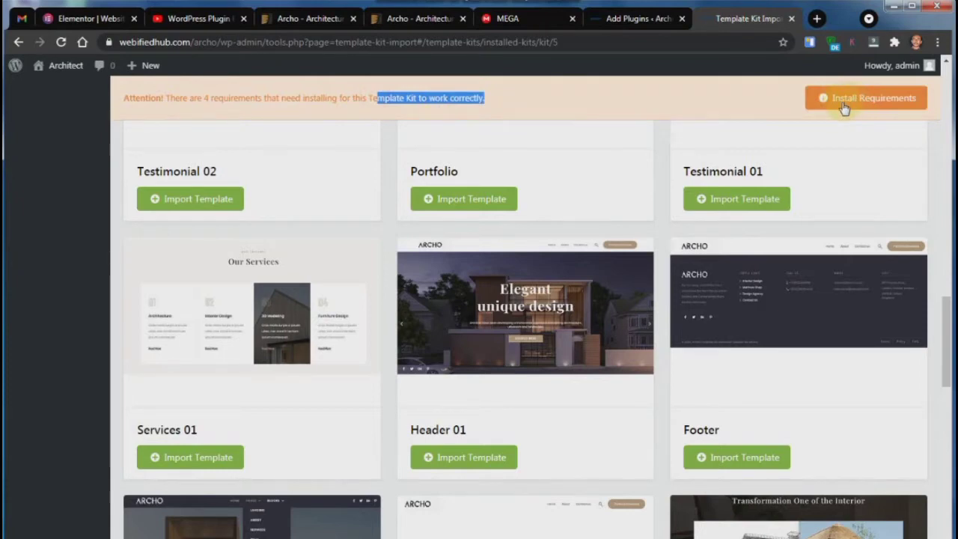
Install all four missing Archo kit requirements and close the installer once each succeeds
click(854, 99)
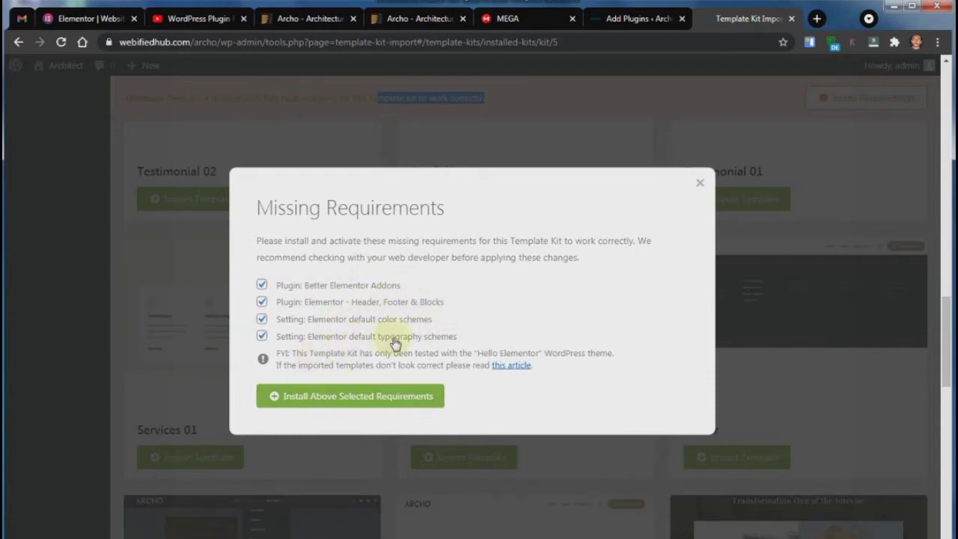
click(316, 402)
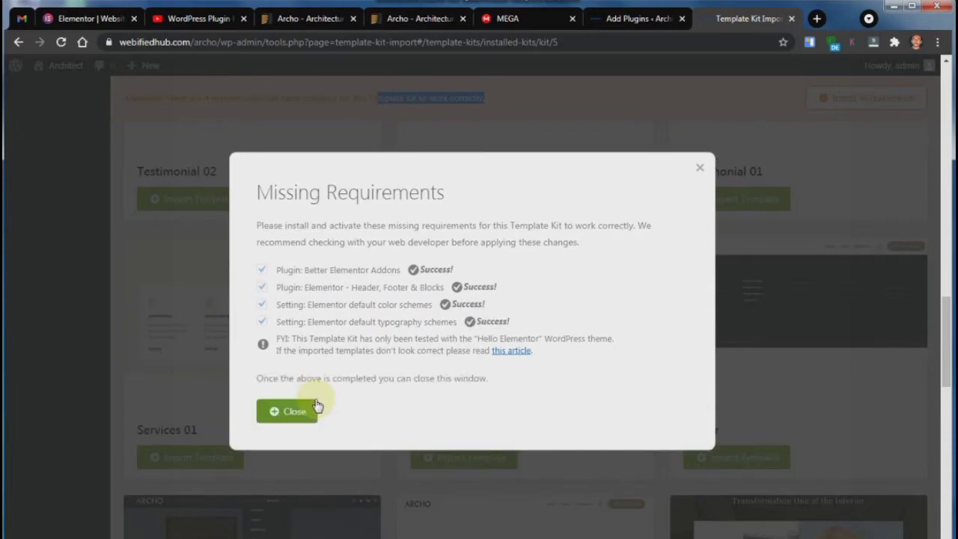
click(270, 411)
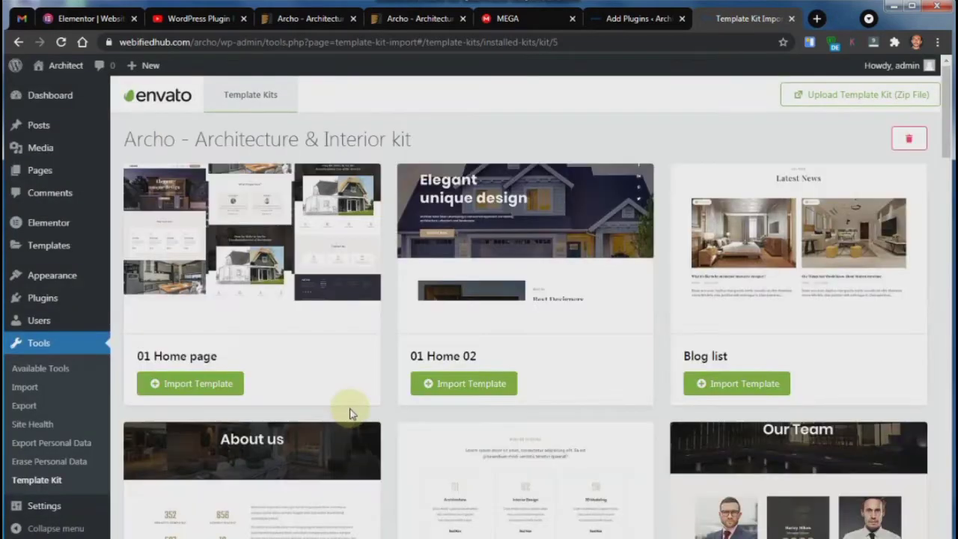
scroll(370, 406, down, 1)
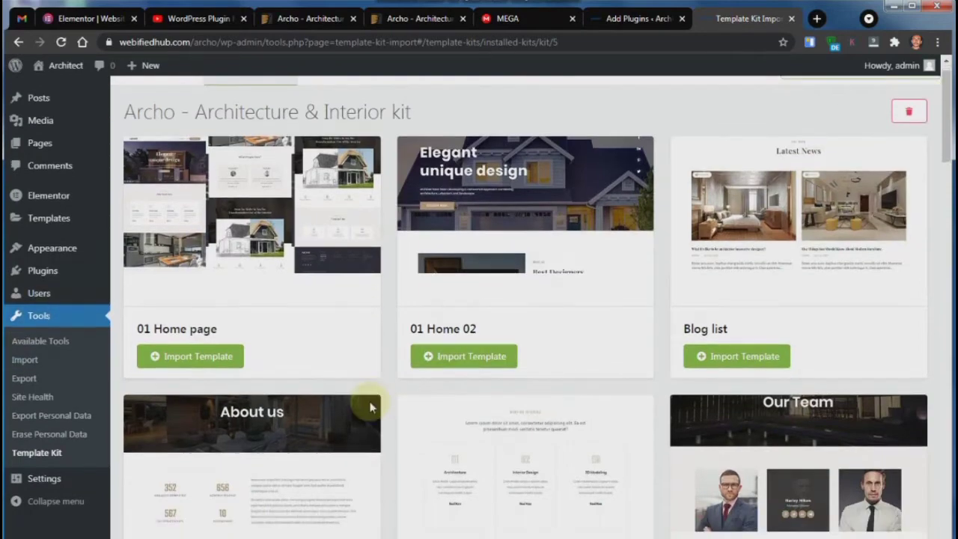
scroll(369, 406, up, 1)
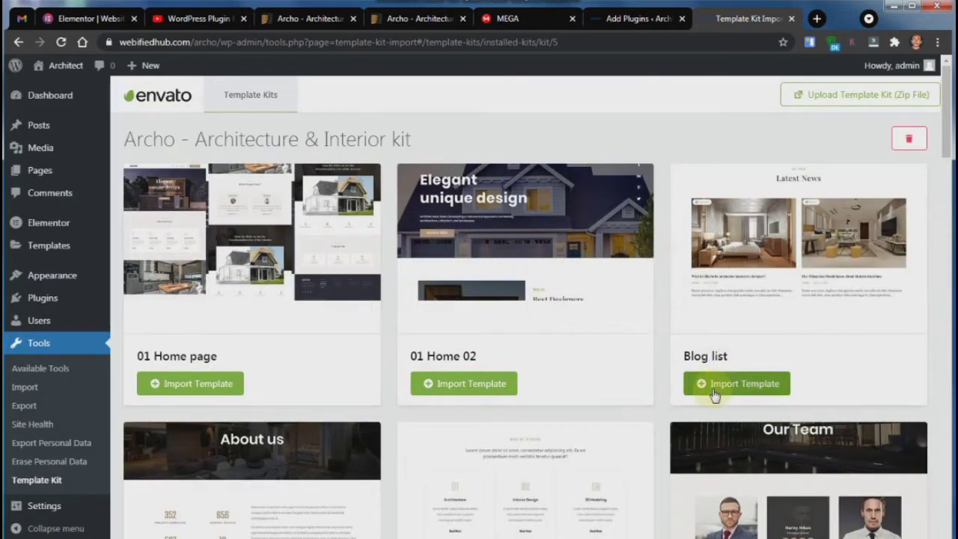
scroll(714, 395, down, 5)
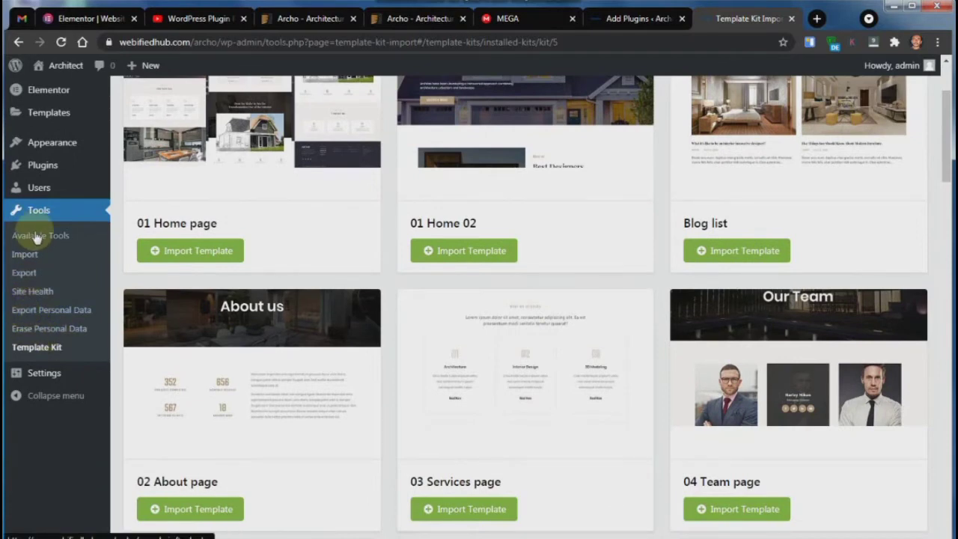
scroll(34, 218, up, 2)
mouse_move(37, 231)
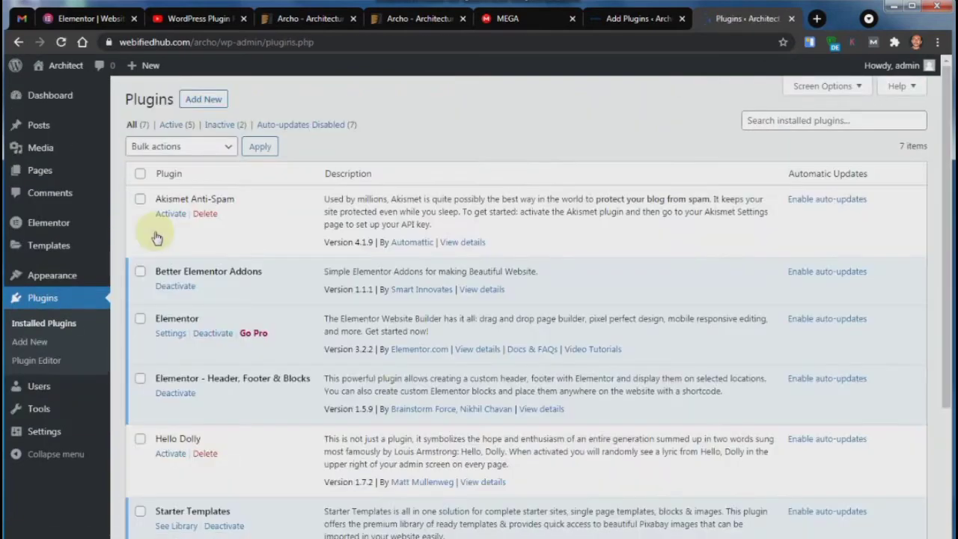
Bulk-delete the Akismet Anti-Spam and Hello Dolly plugins, leaving five installed
scroll(200, 333, down, 2)
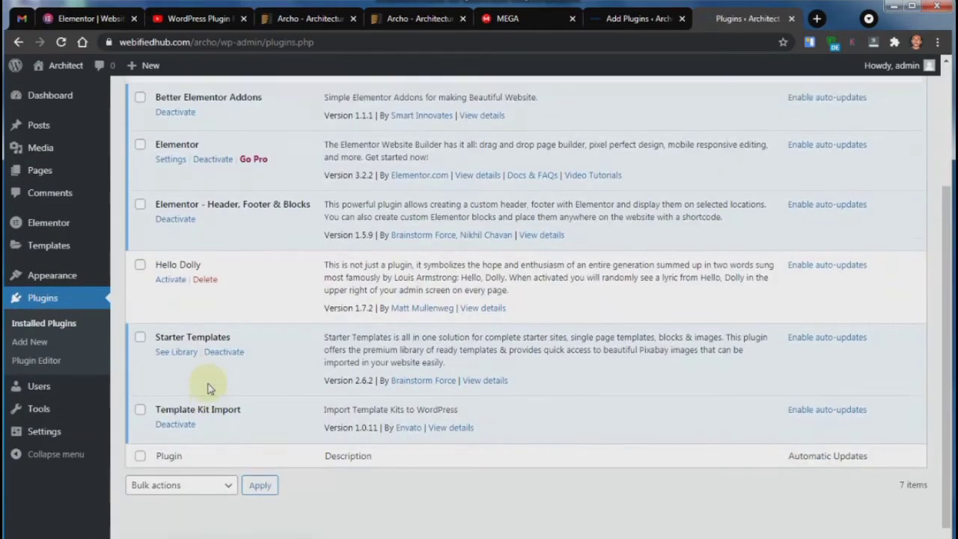
scroll(209, 386, up, 2)
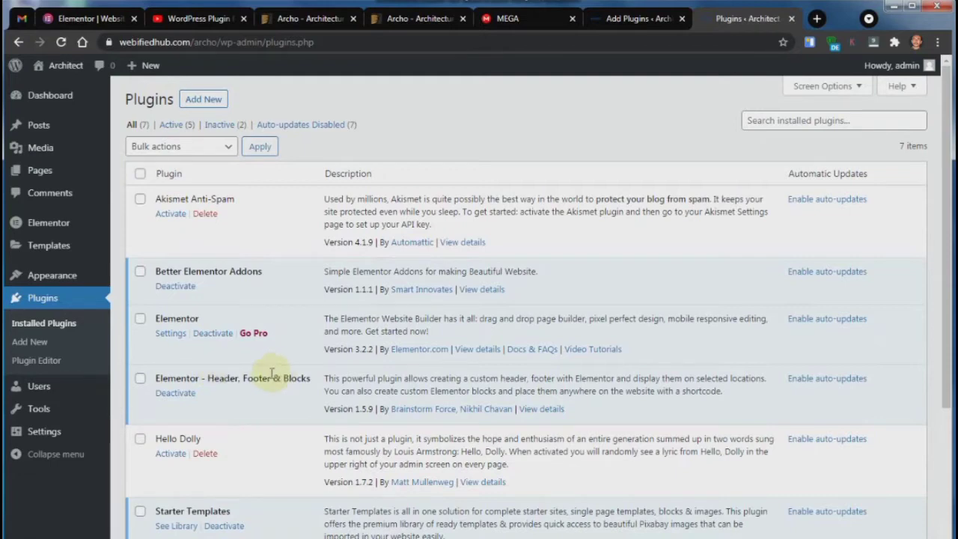
scroll(187, 402, down, 2)
scroll(137, 396, up, 2)
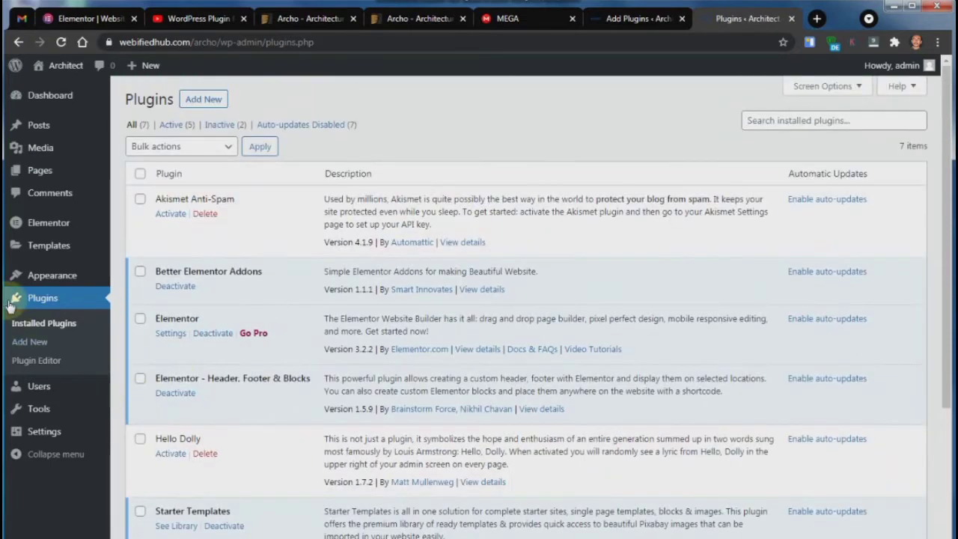
scroll(225, 479, down, 3)
scroll(195, 441, up, 2)
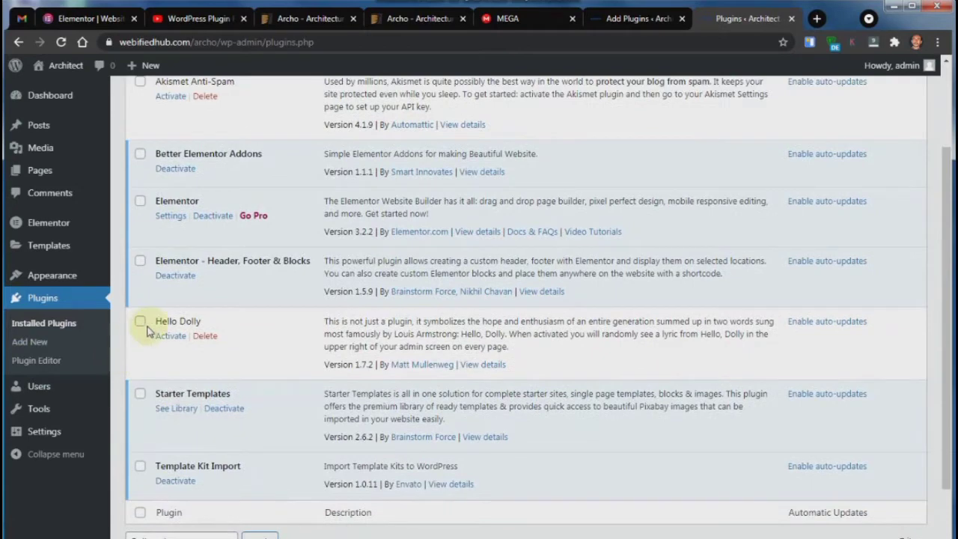
scroll(140, 329, up, 2)
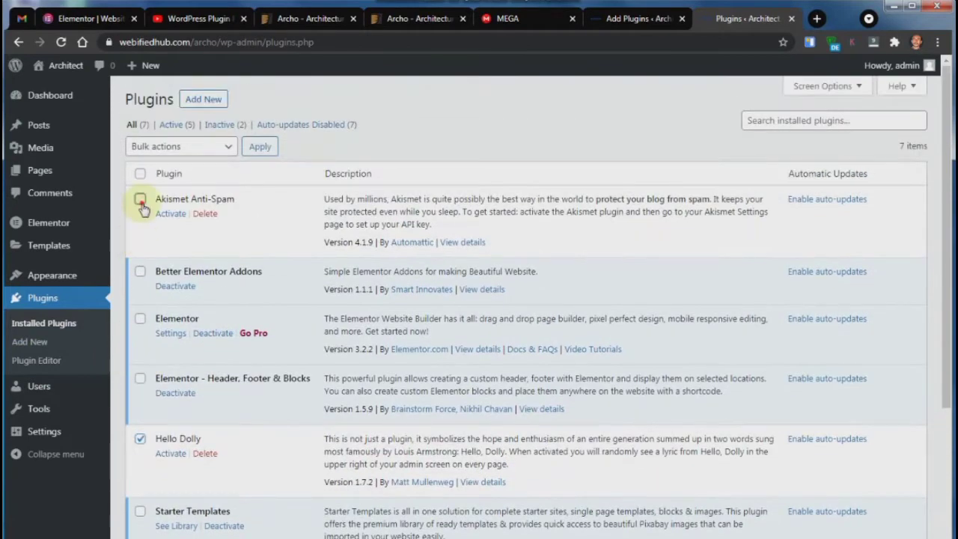
click(158, 146)
click(145, 216)
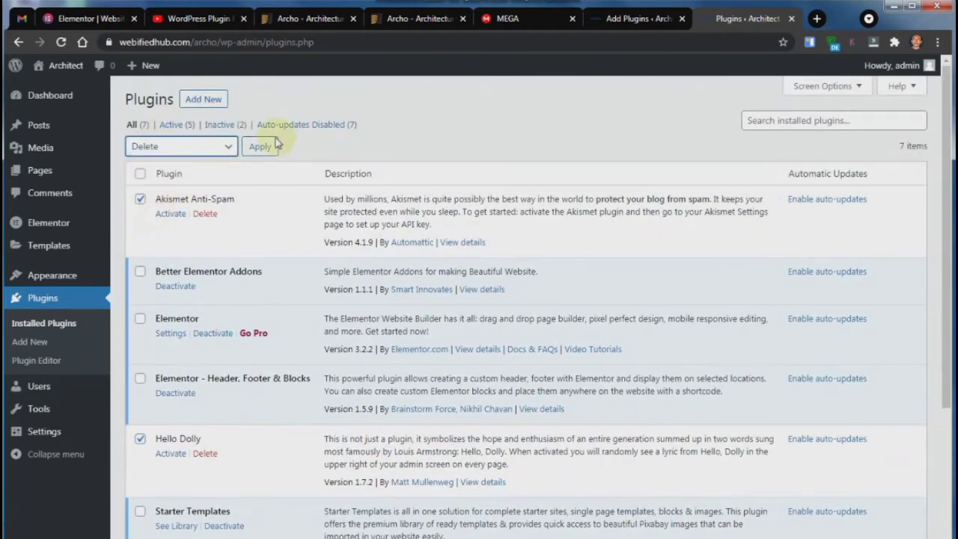
click(258, 147)
click(540, 129)
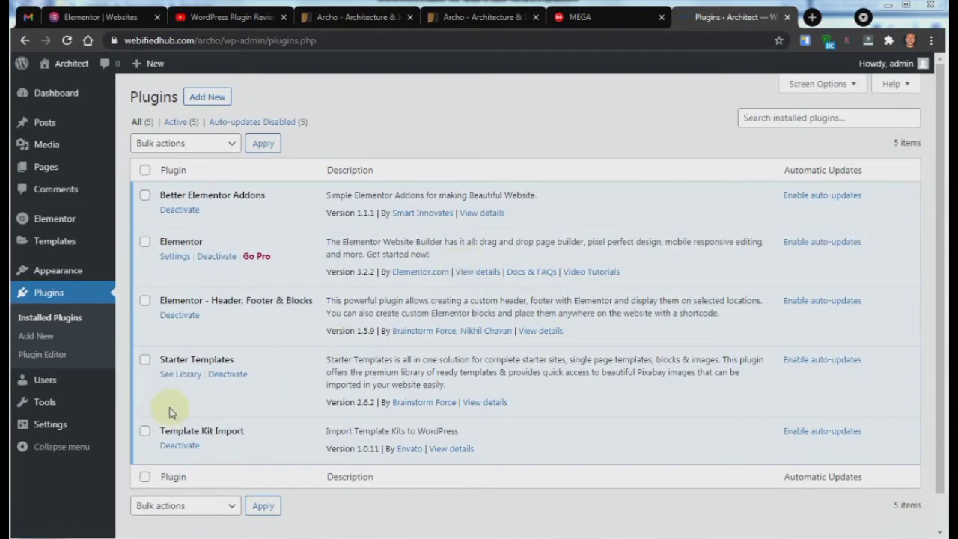
mouse_move(62, 426)
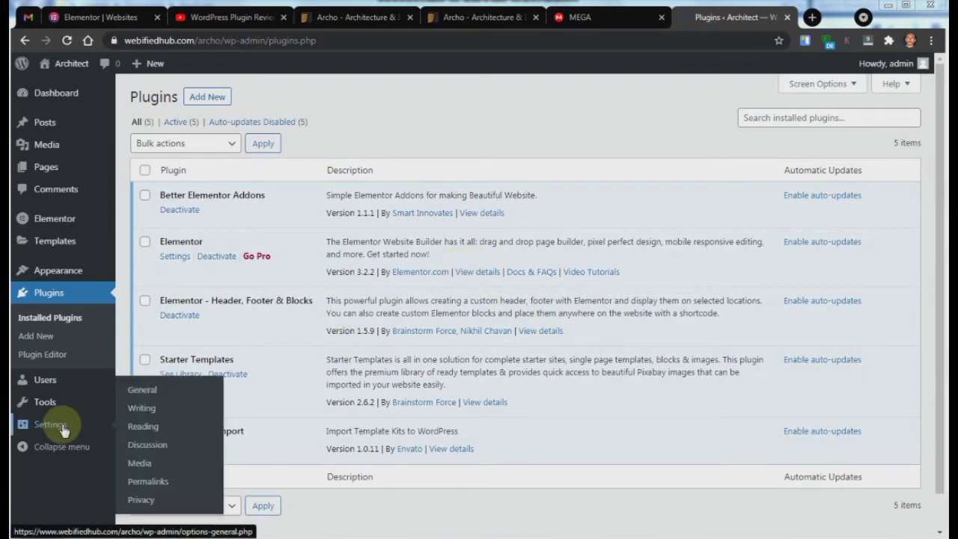
Review the site's General Settings, including the Tagline field
click(144, 395)
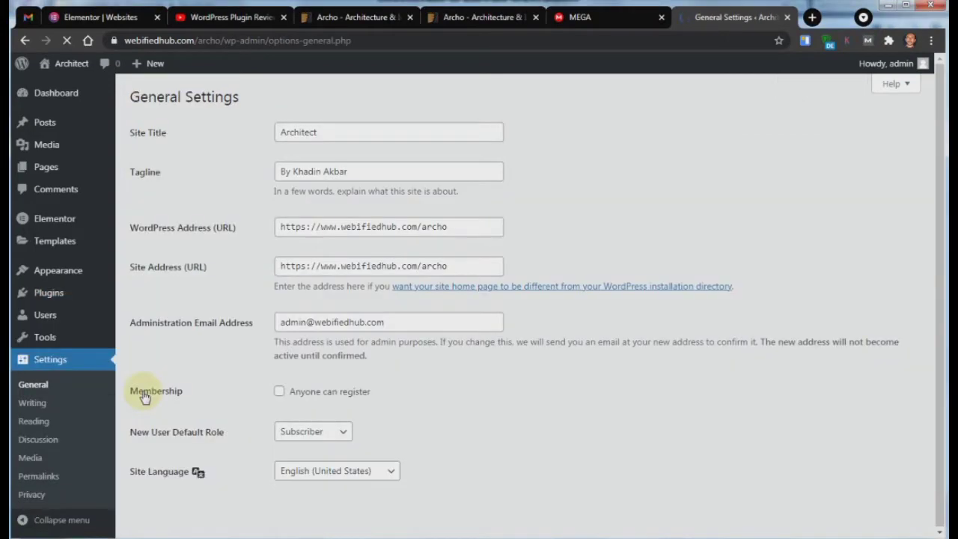
click(350, 172)
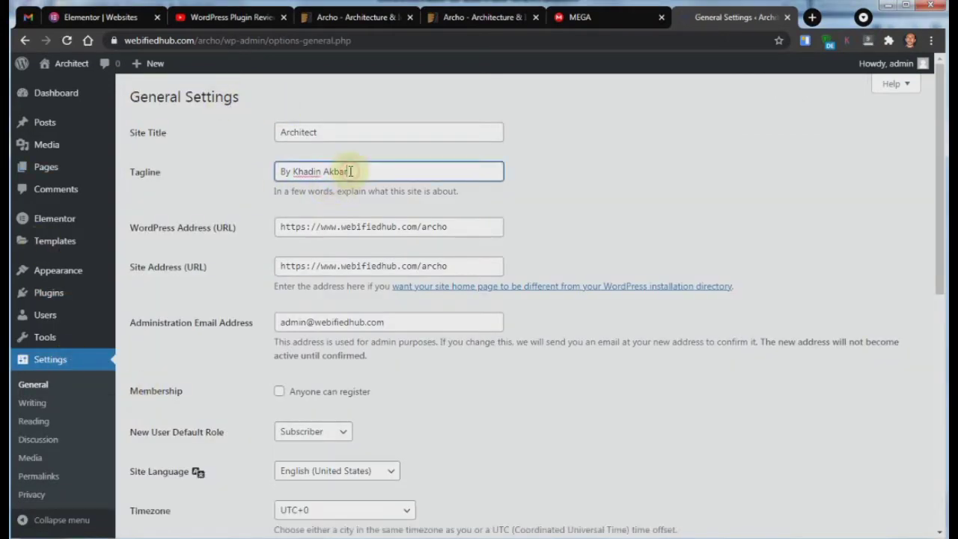
scroll(295, 513, down, 2)
scroll(297, 450, up, 2)
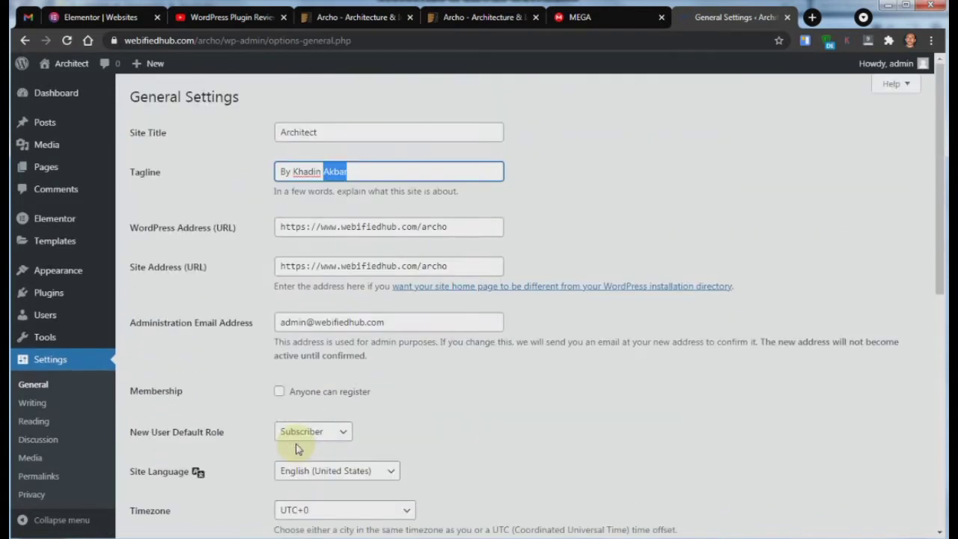
drag(157, 393, 223, 390)
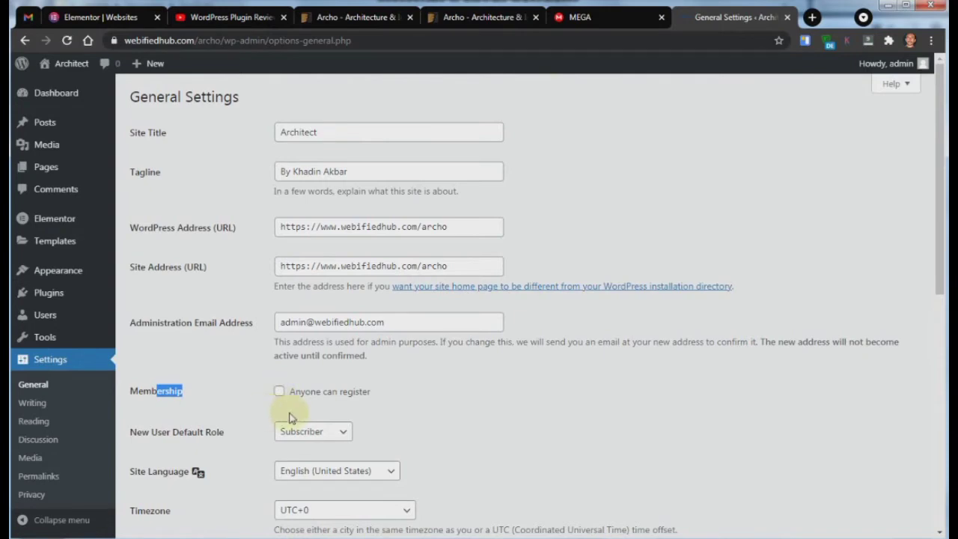
scroll(348, 420, down, 4)
scroll(356, 420, up, 4)
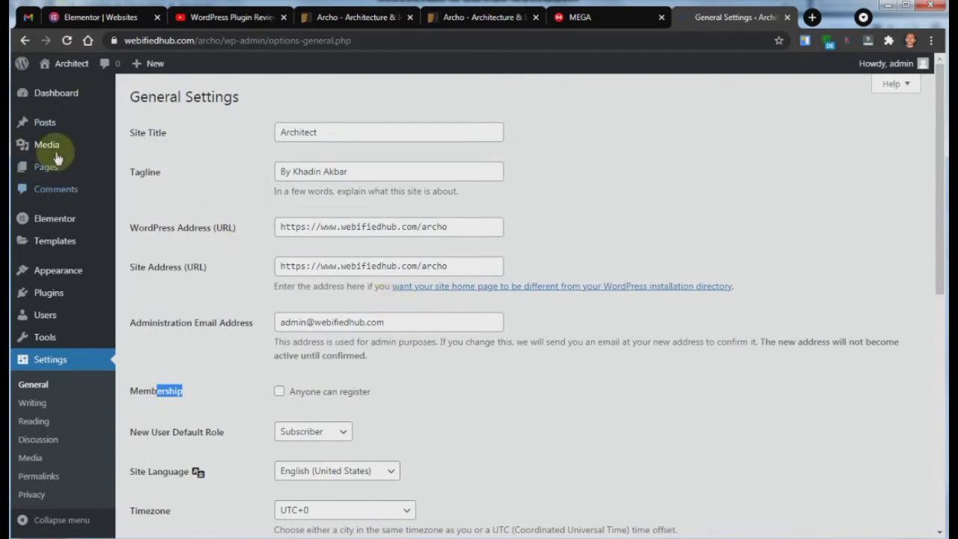
mouse_move(62, 175)
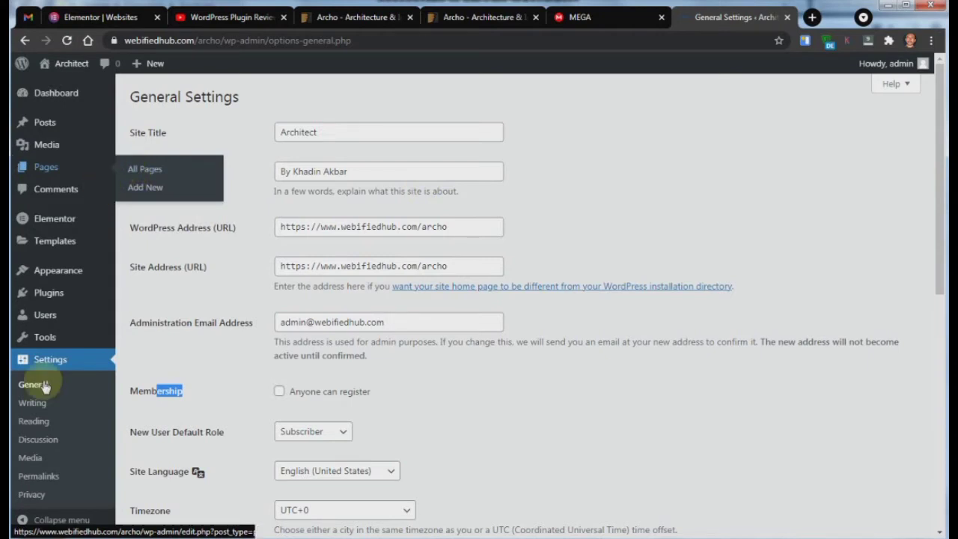
Return to the Installed Template Kits page listing the Archo kit's 25 templates
scroll(39, 397, down, 4)
scroll(54, 416, down, 2)
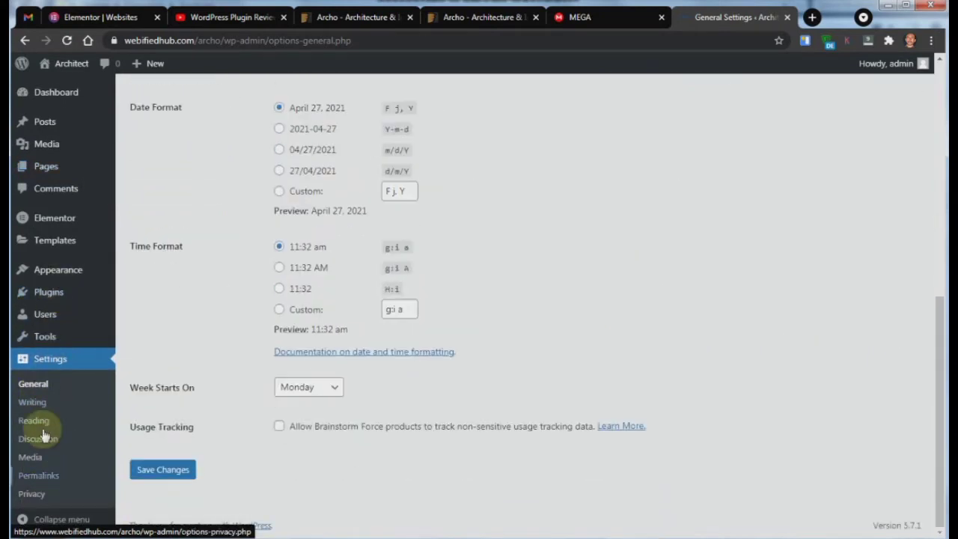
mouse_move(45, 336)
click(152, 449)
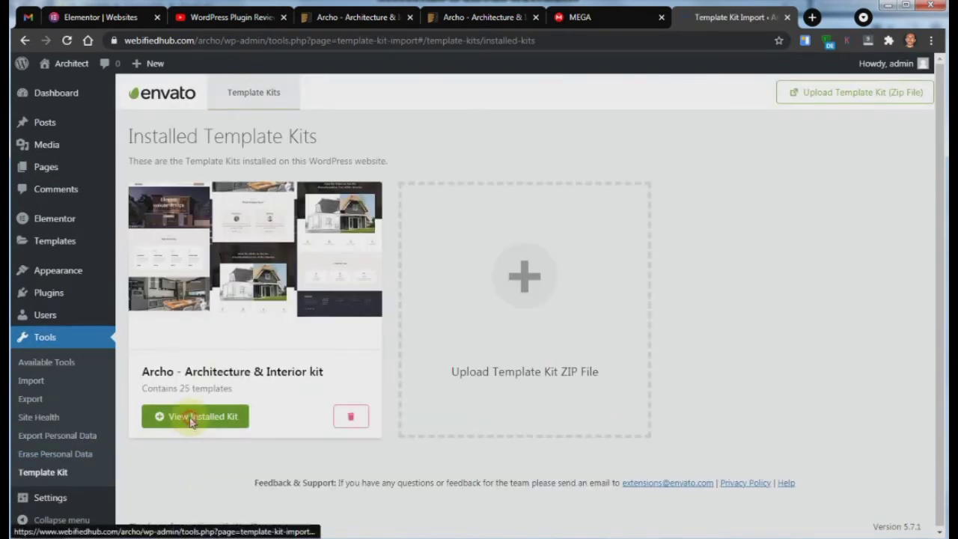
click(191, 420)
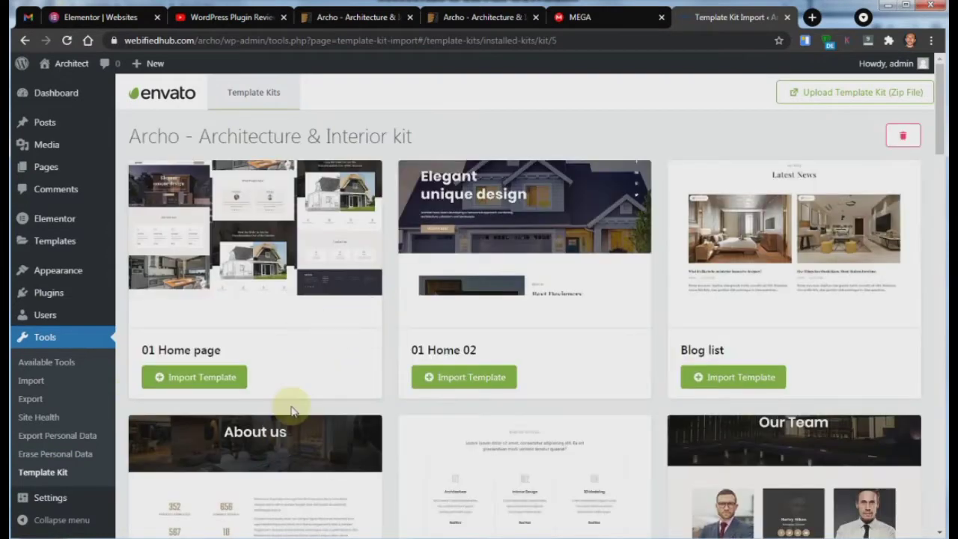
scroll(292, 410, down, 1)
scroll(432, 413, up, 1)
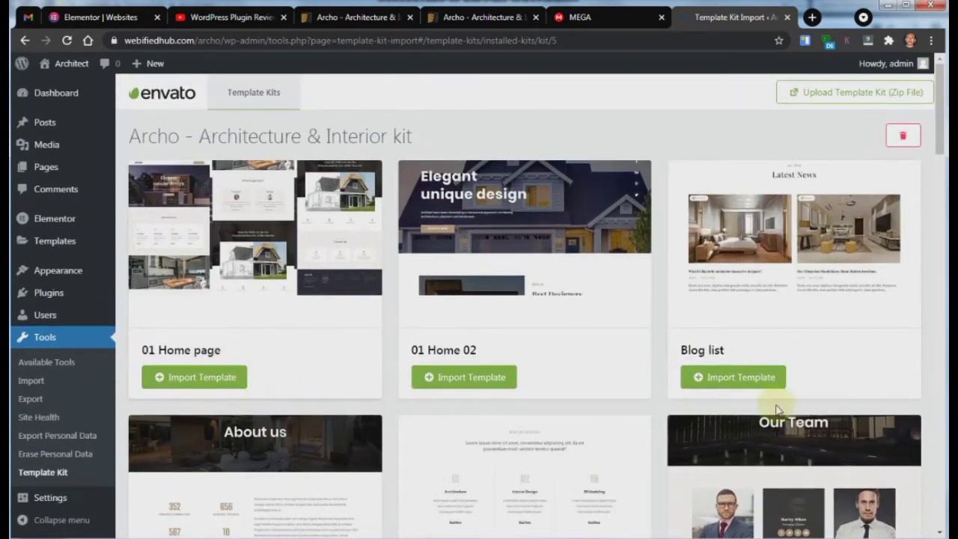
scroll(777, 408, down, 4)
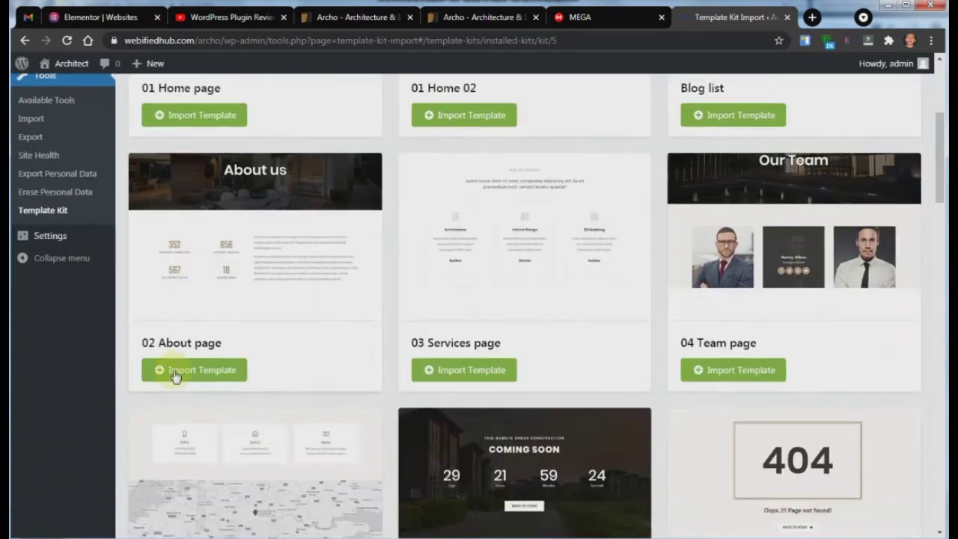
scroll(234, 428, down, 4)
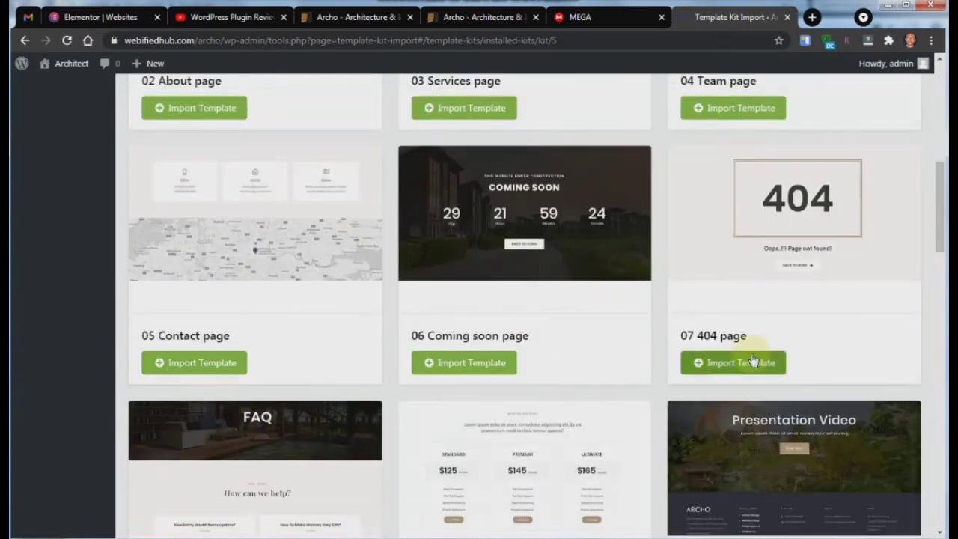
scroll(524, 417, down, 3)
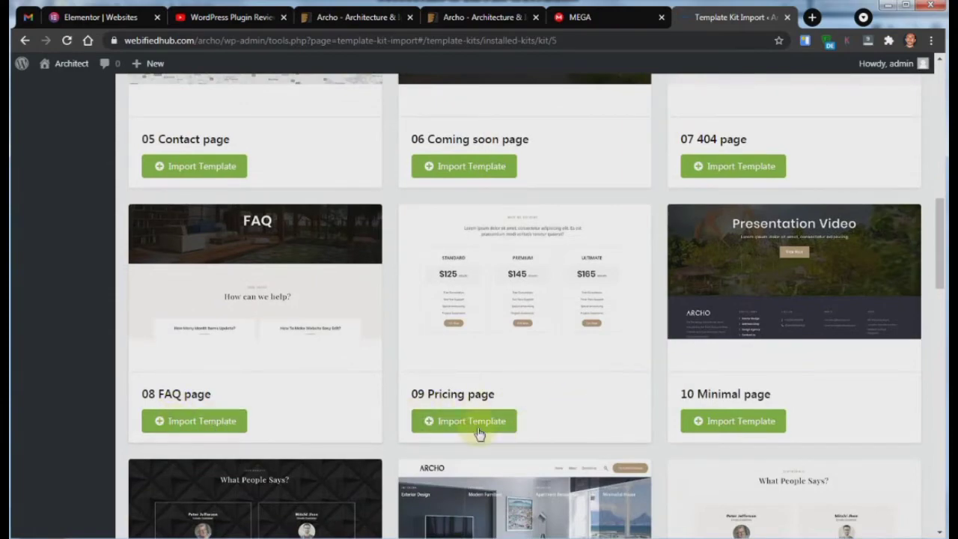
scroll(689, 458, down, 15)
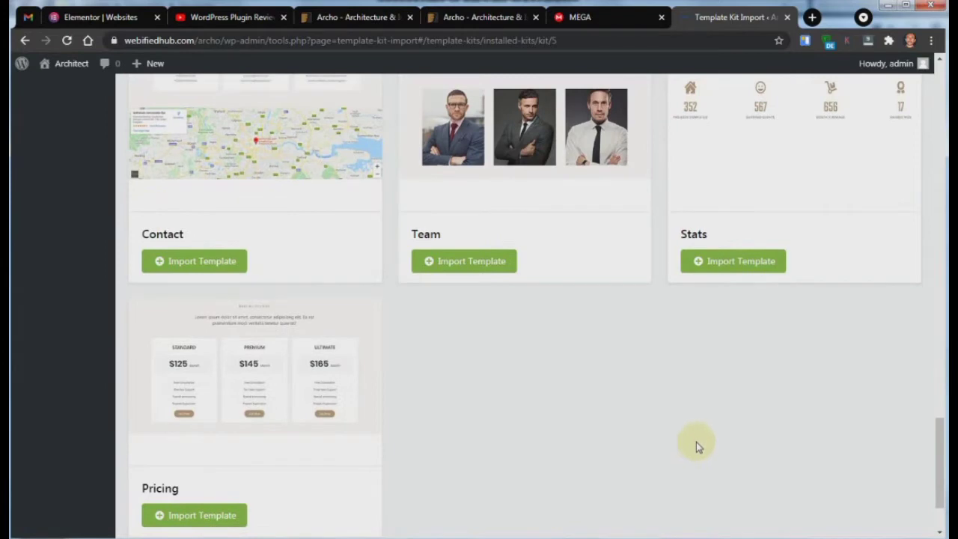
scroll(696, 444, up, 2)
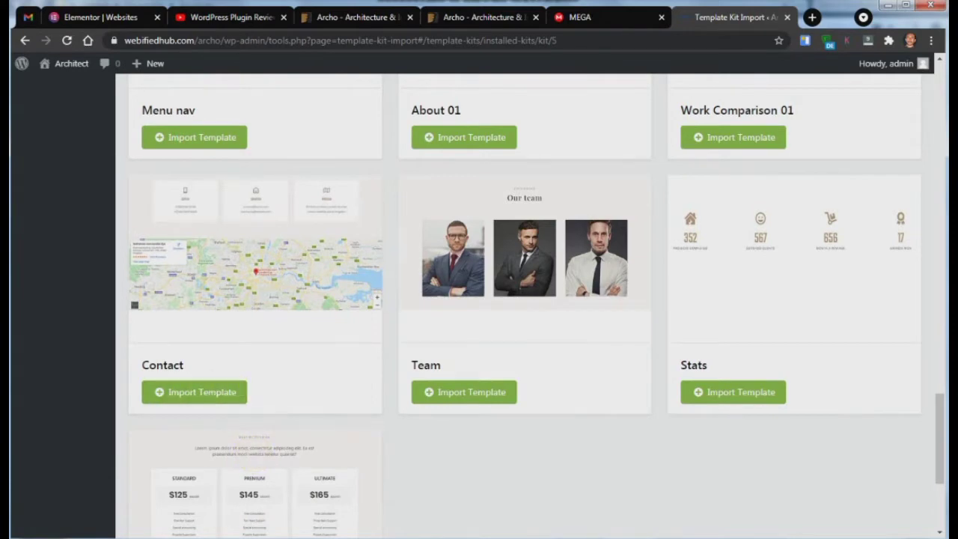
scroll(625, 461, down, 1)
scroll(625, 460, up, 1)
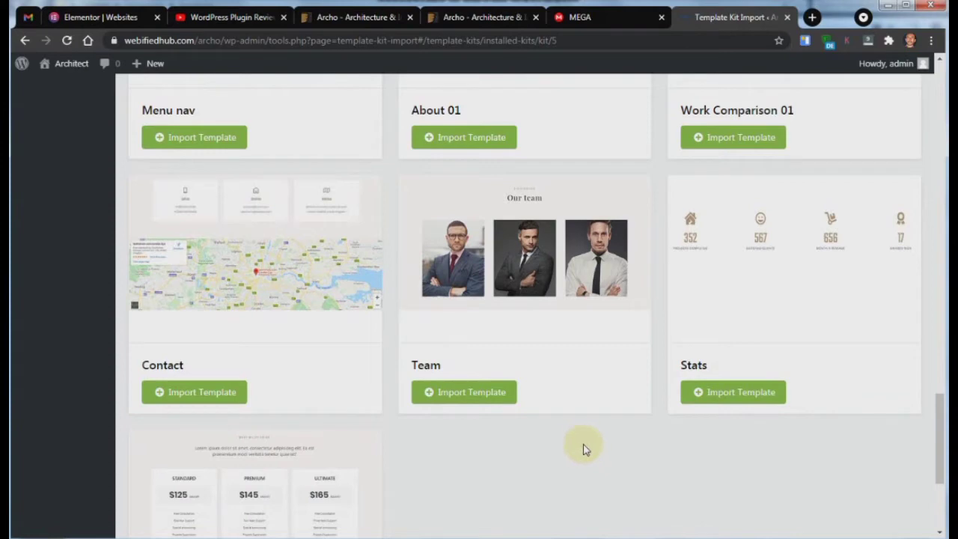
scroll(584, 447, up, 2)
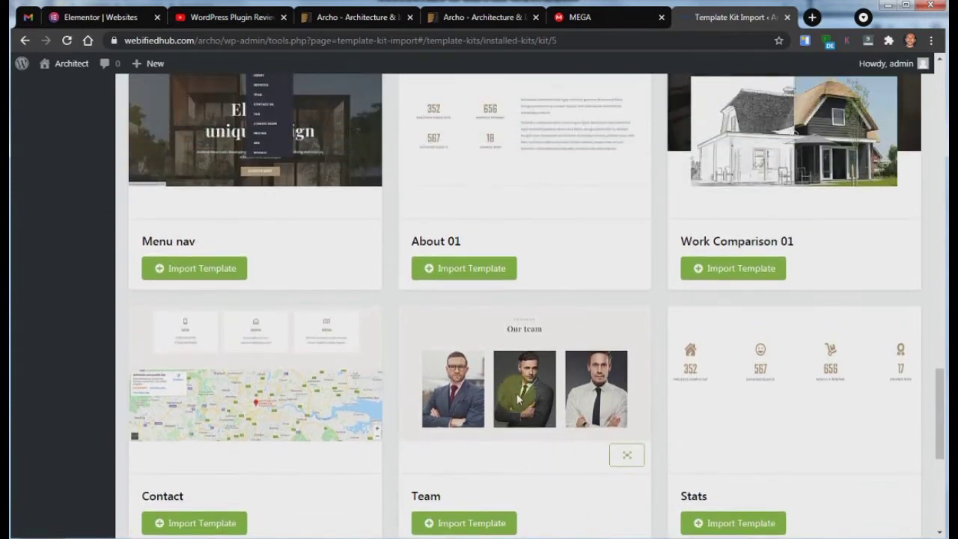
scroll(342, 449, up, 2)
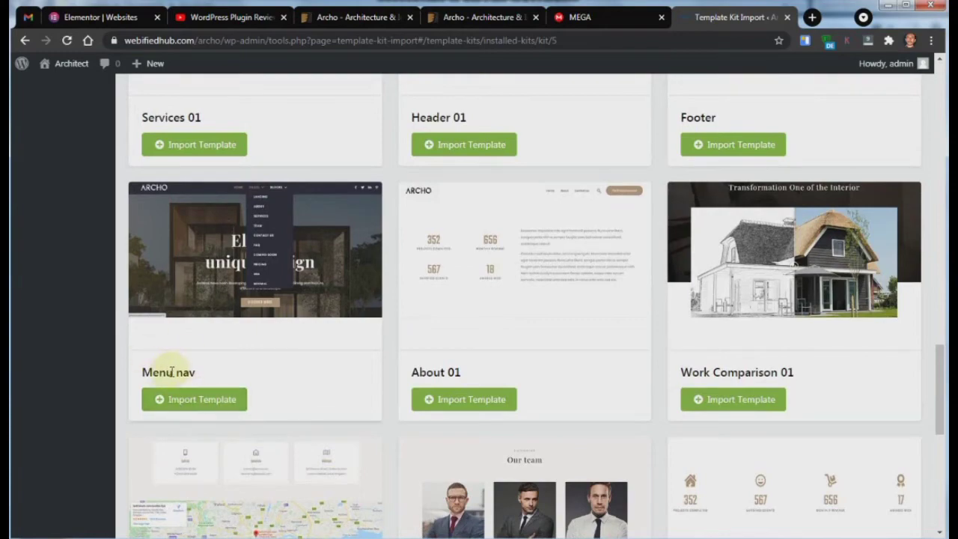
scroll(277, 425, up, 4)
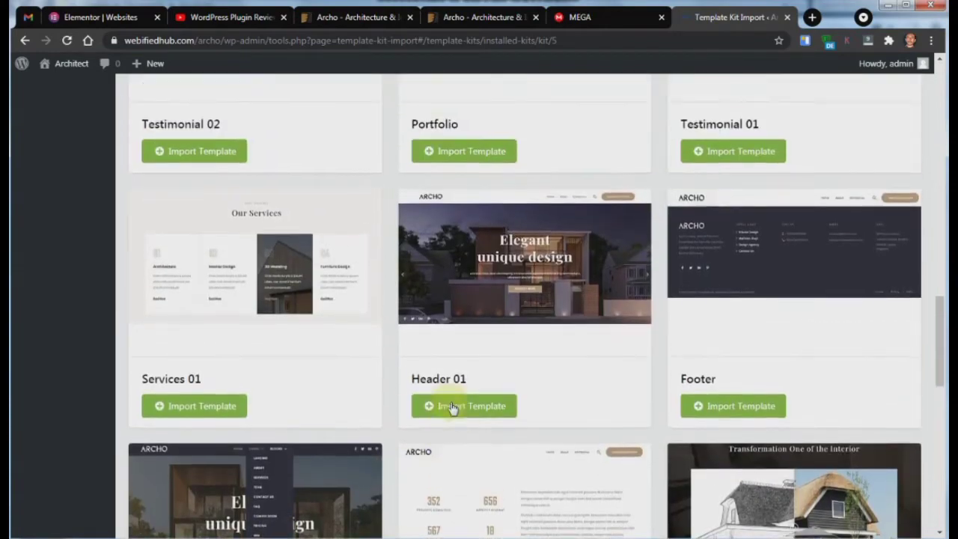
scroll(651, 311, up, 2)
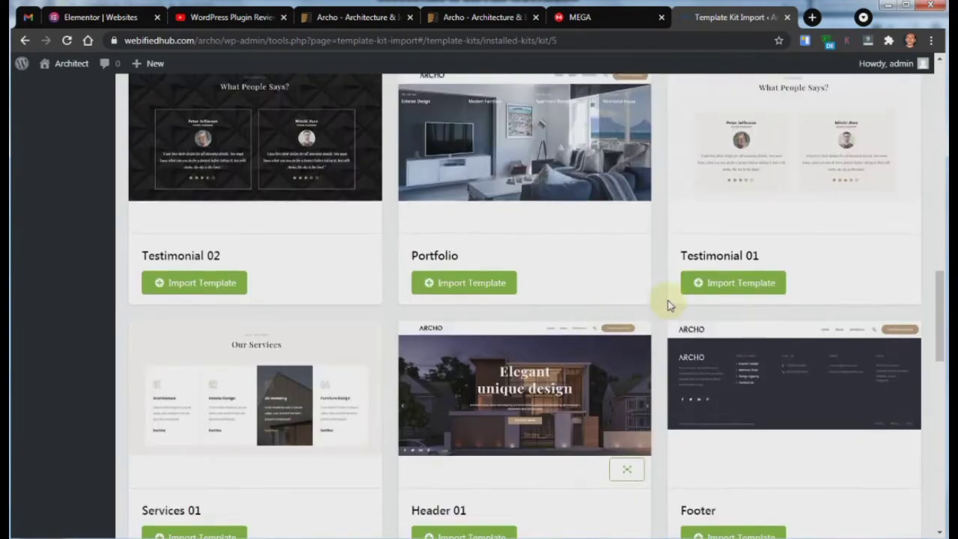
scroll(442, 315, up, 4)
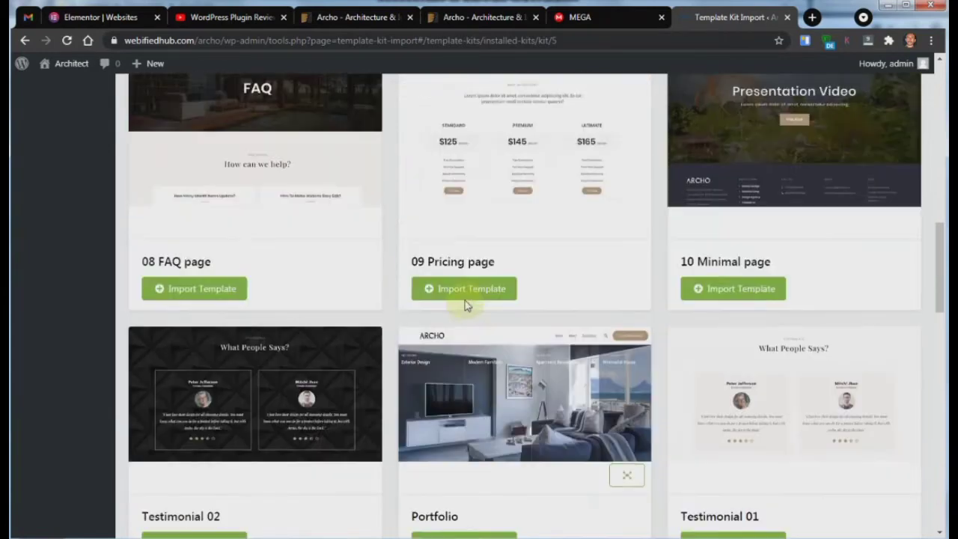
scroll(484, 353, down, 2)
scroll(482, 352, up, 2)
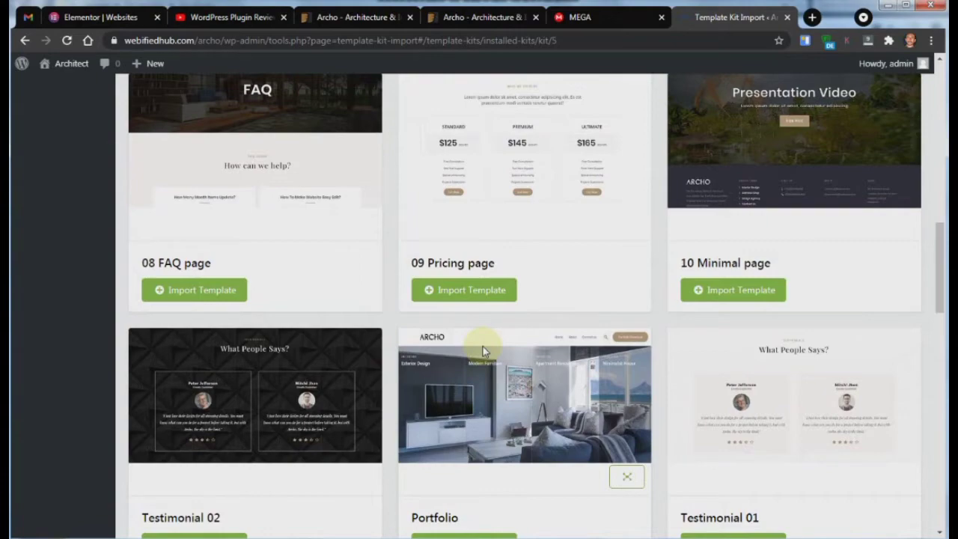
scroll(482, 352, up, 5)
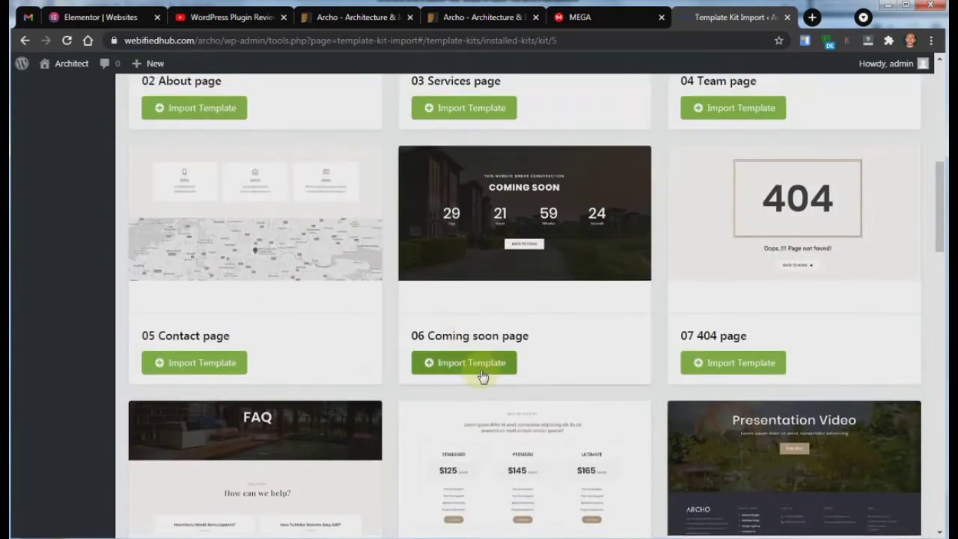
scroll(483, 377, up, 2)
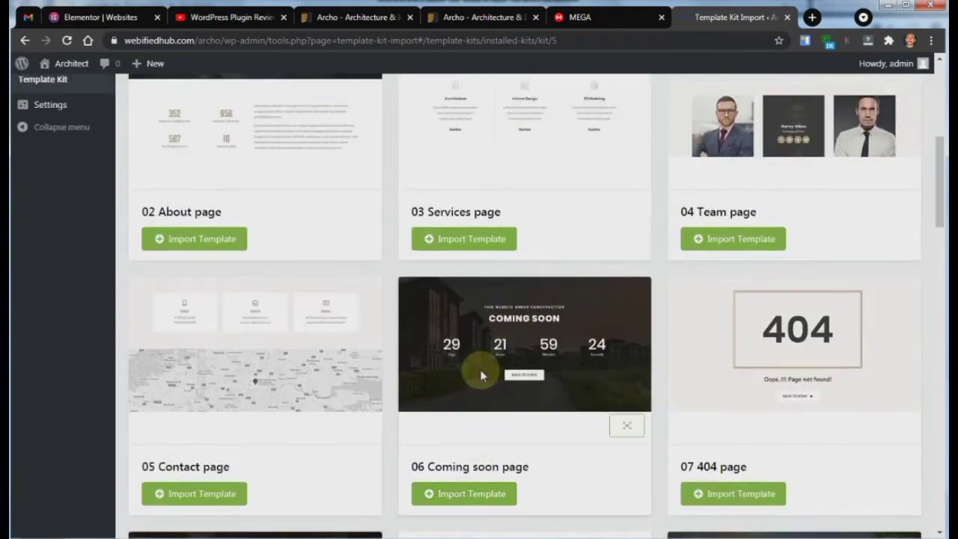
scroll(482, 374, up, 5)
scroll(487, 377, down, 3)
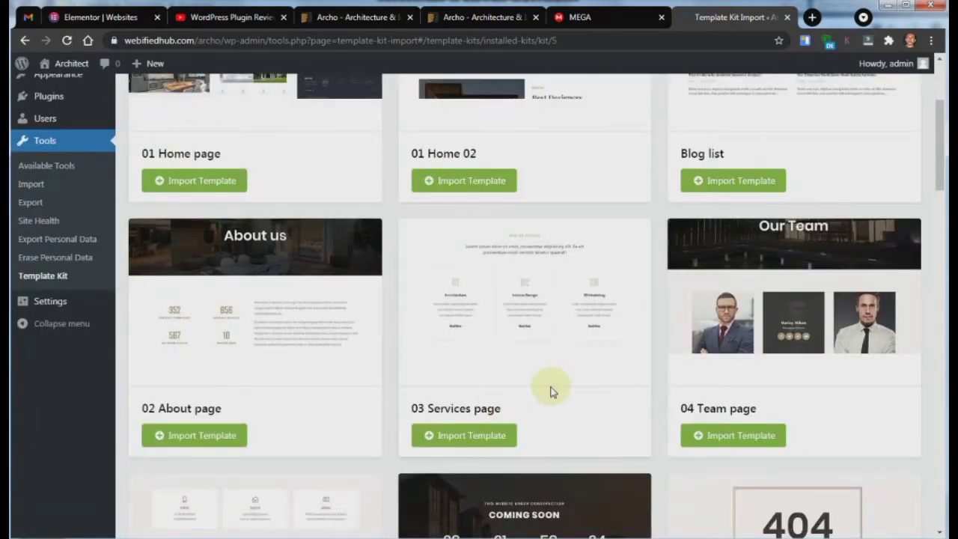
scroll(550, 391, down, 2)
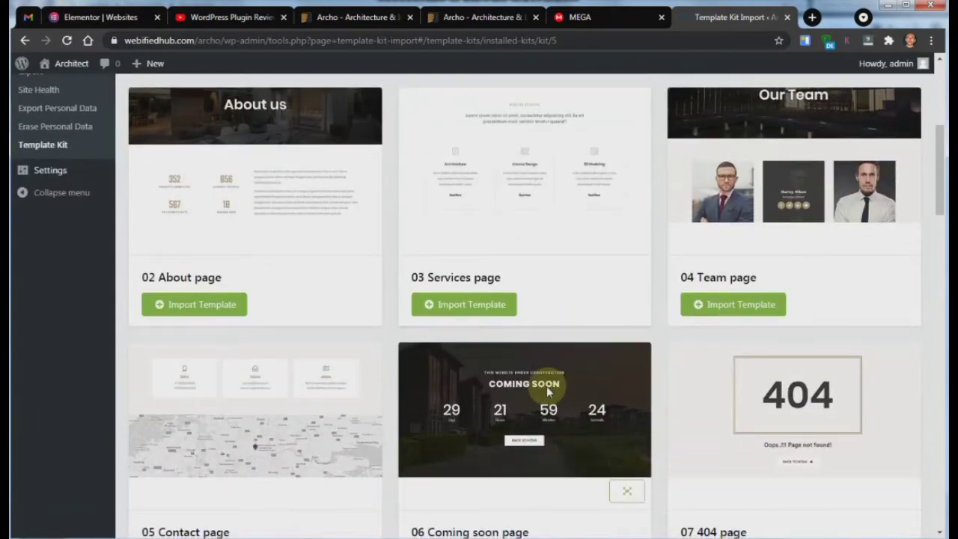
scroll(548, 391, up, 5)
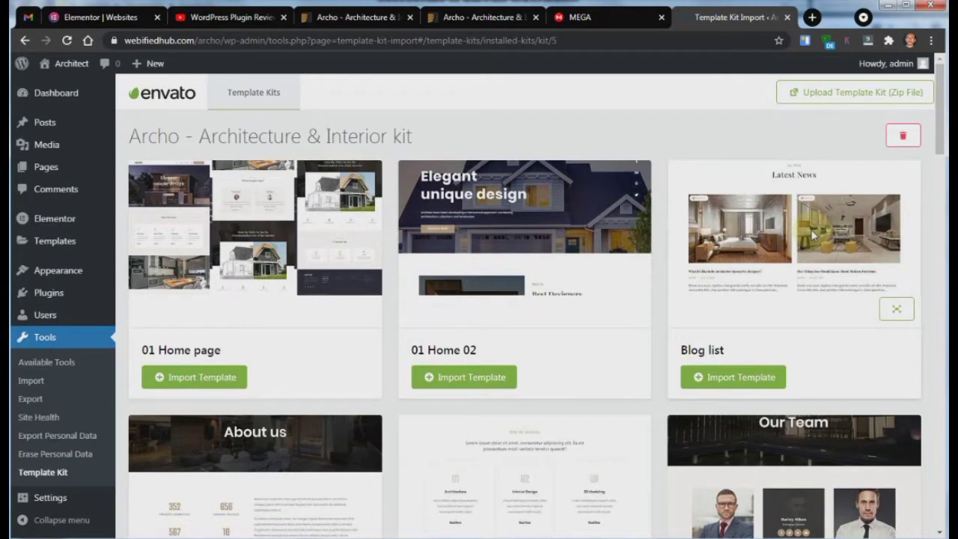
scroll(805, 247, down, 1)
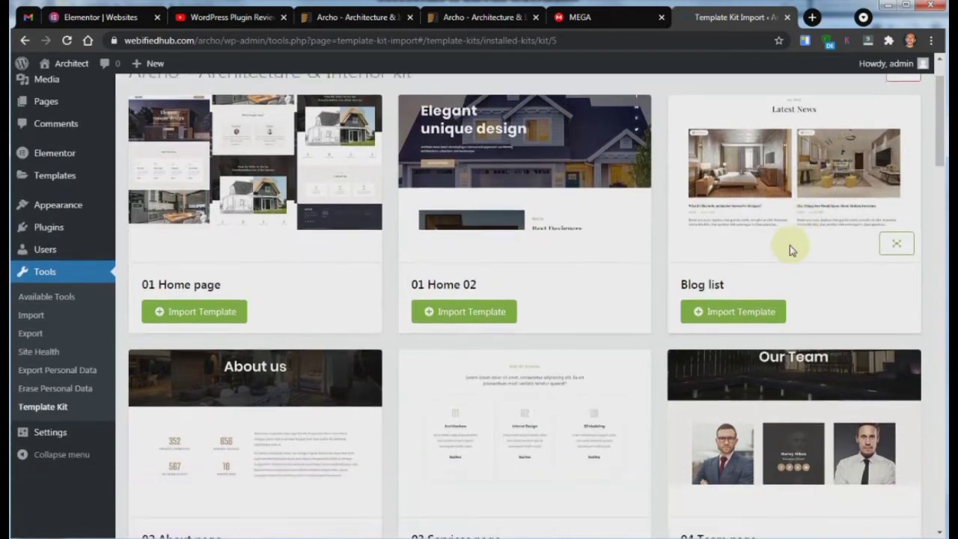
scroll(381, 321, up, 1)
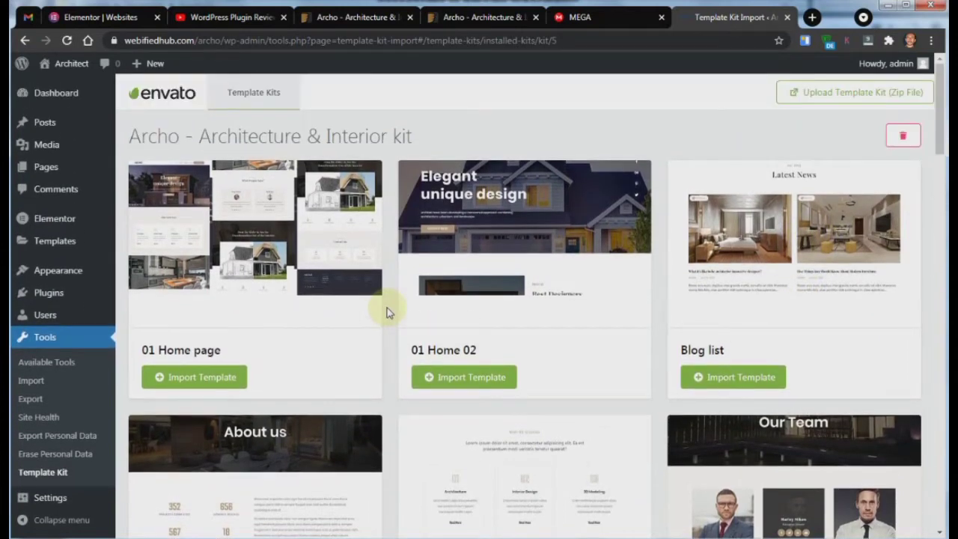
mouse_move(422, 281)
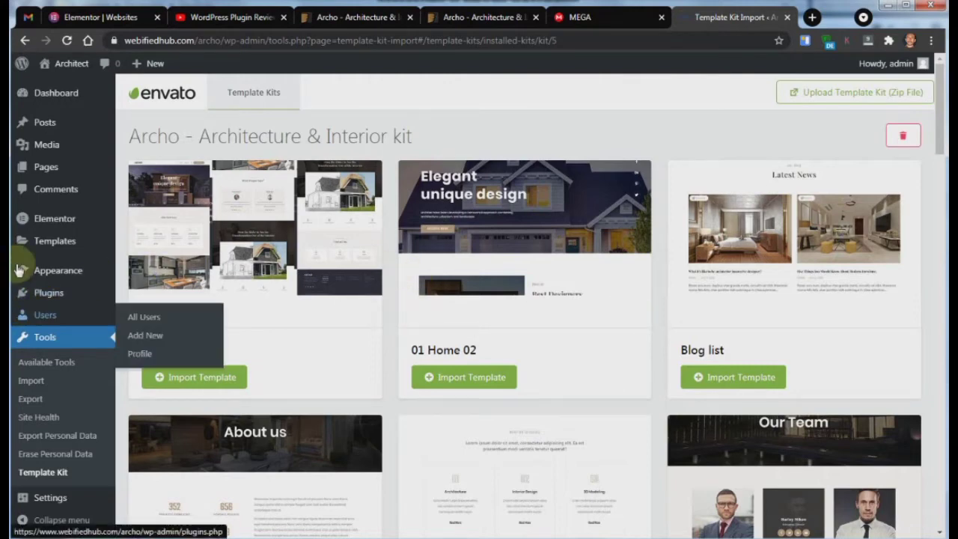
Create a new page titled 'Home' with the default page template
mouse_move(37, 171)
click(146, 170)
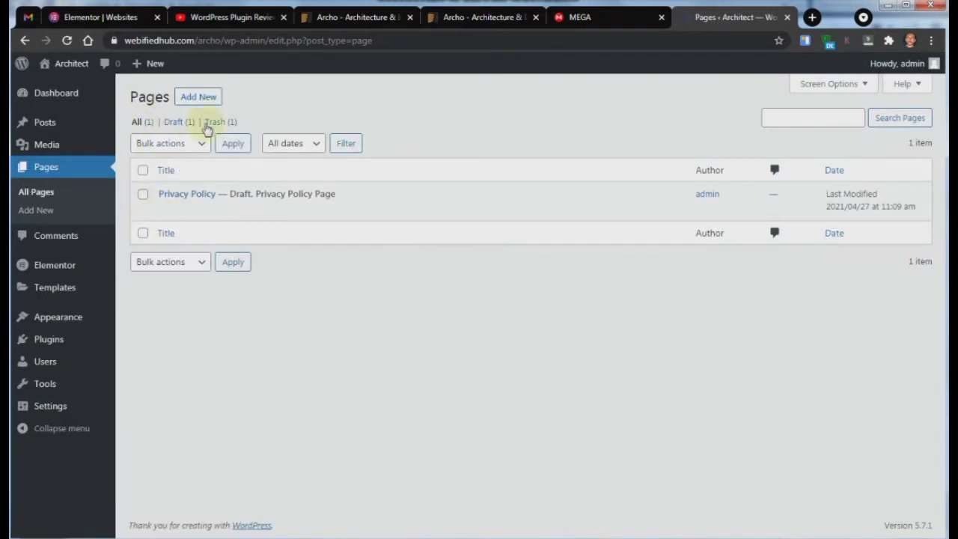
click(201, 96)
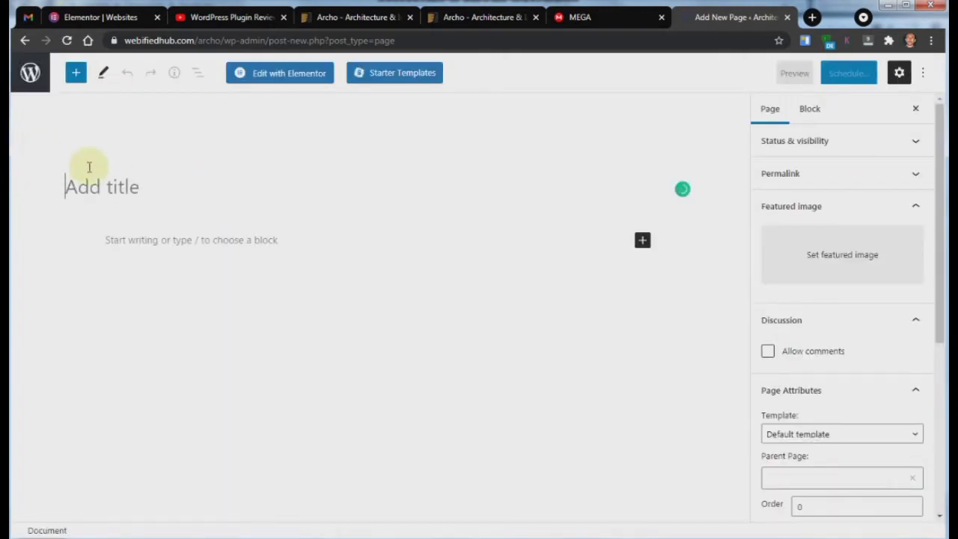
text(Home)
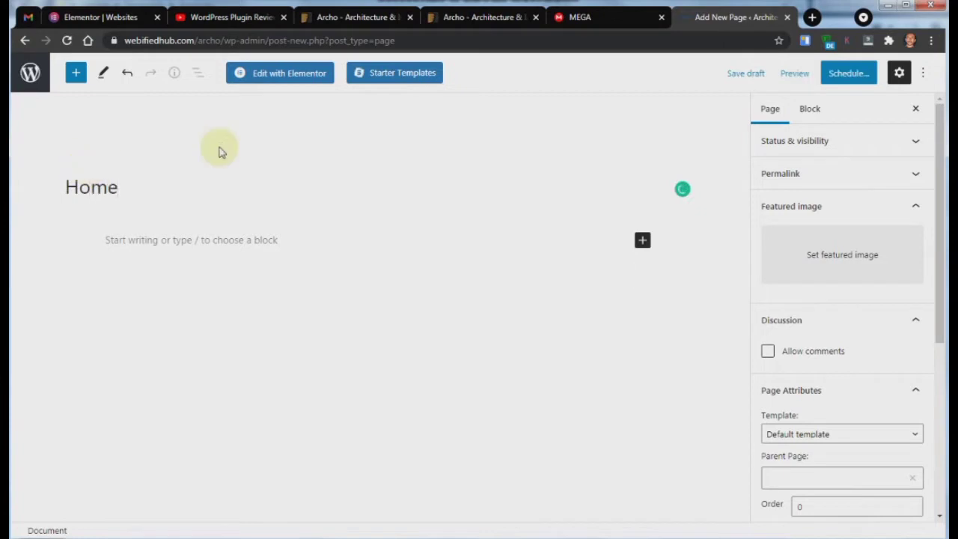
scroll(885, 364, down, 2)
click(786, 305)
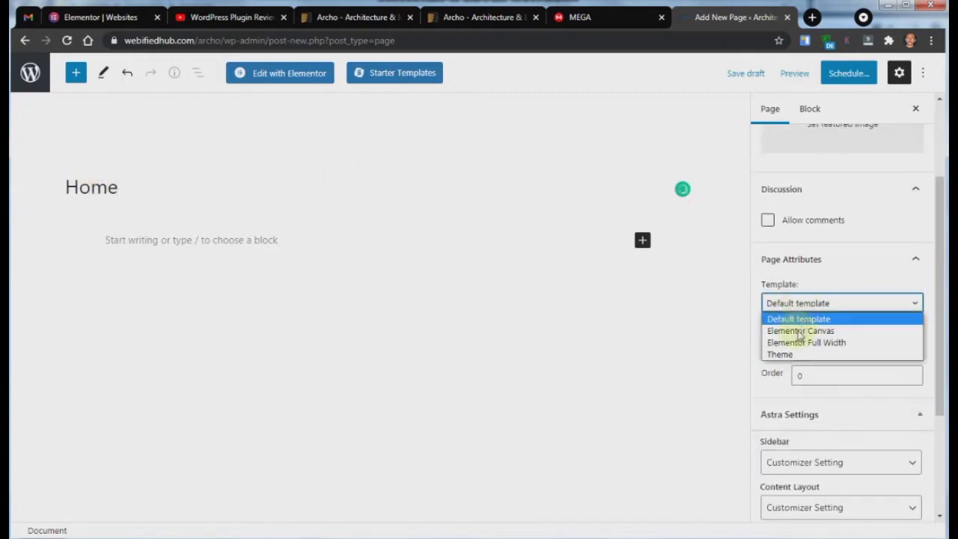
click(799, 320)
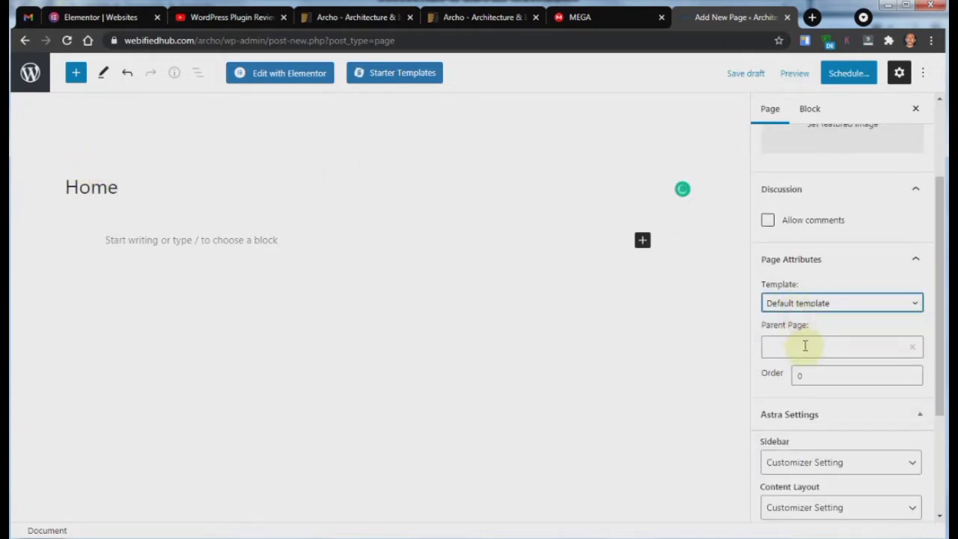
Set the Home page to a no-sidebar layout and publish it
scroll(813, 372, down, 2)
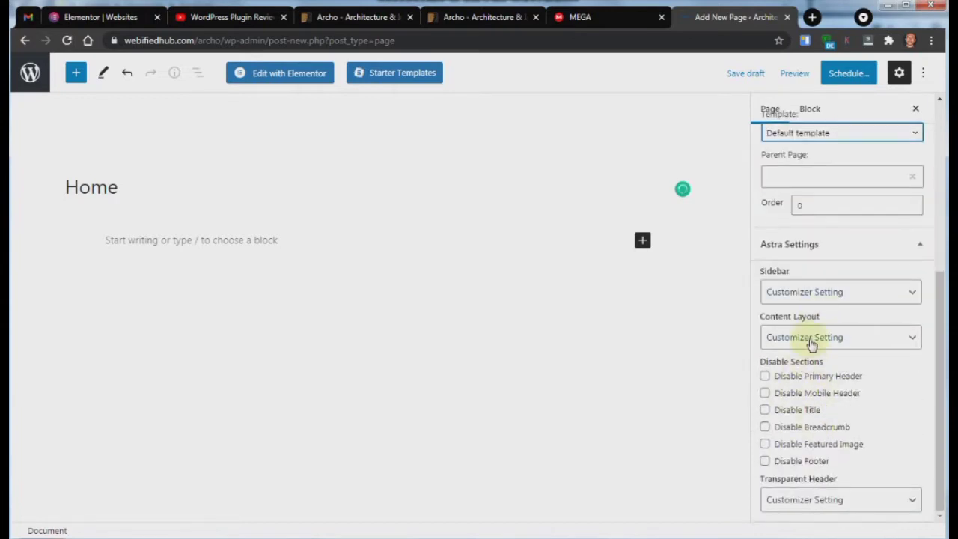
click(786, 337)
click(821, 297)
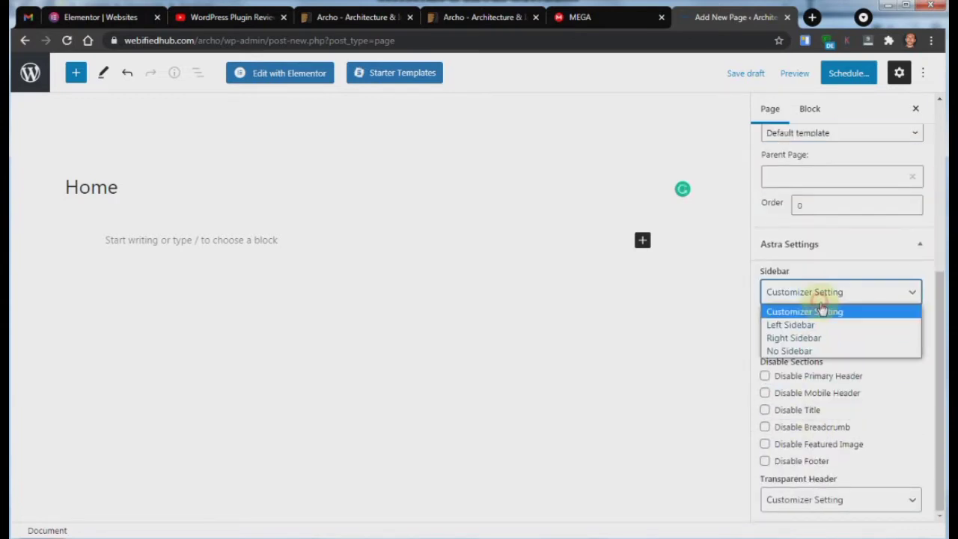
click(819, 351)
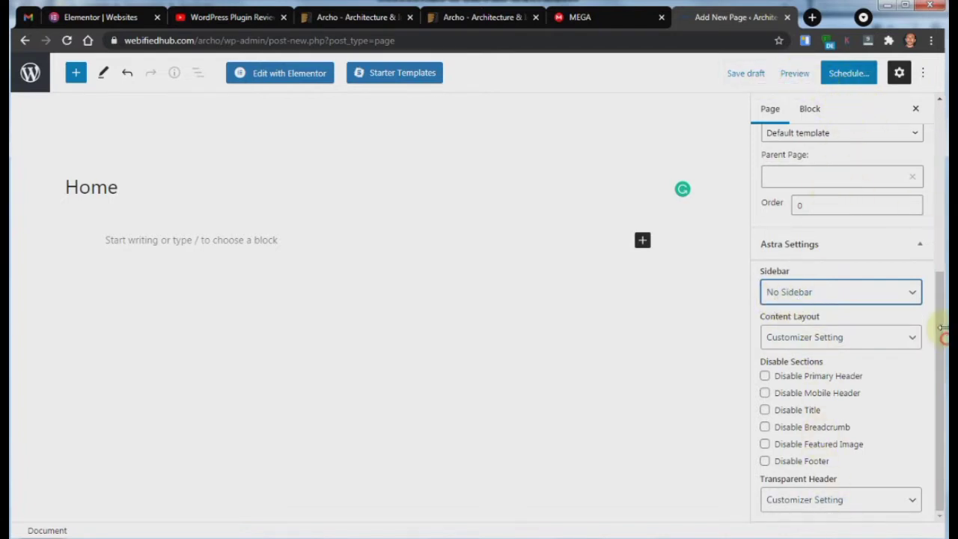
drag(943, 330, 936, 123)
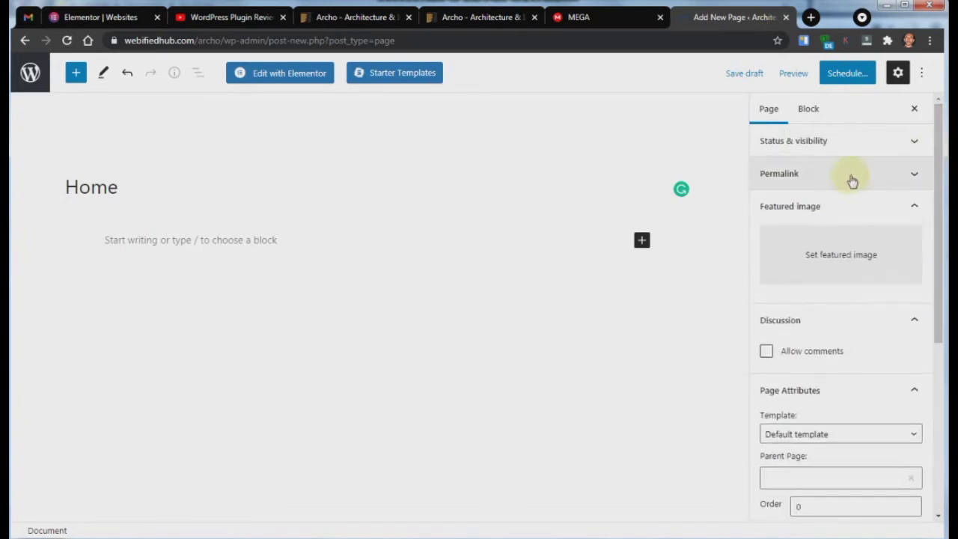
click(852, 180)
click(835, 75)
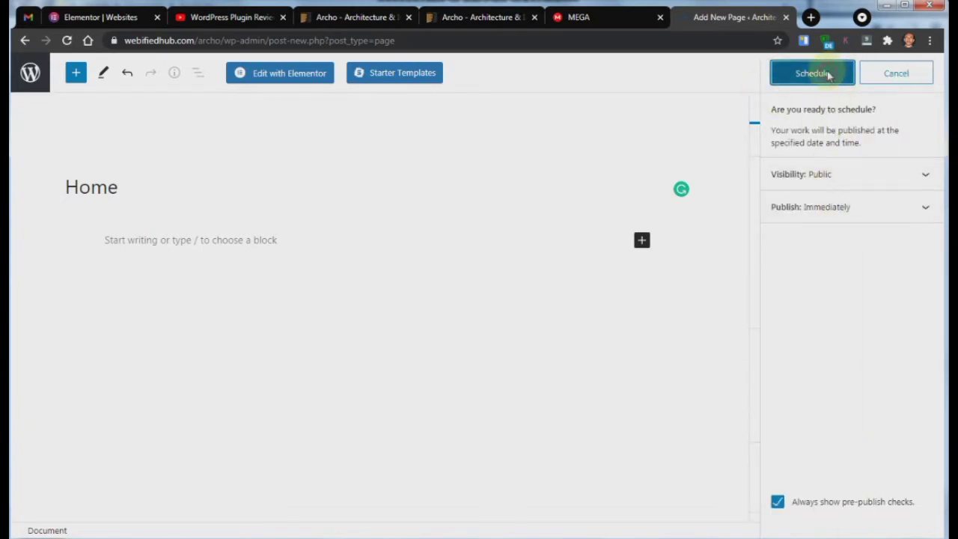
click(829, 75)
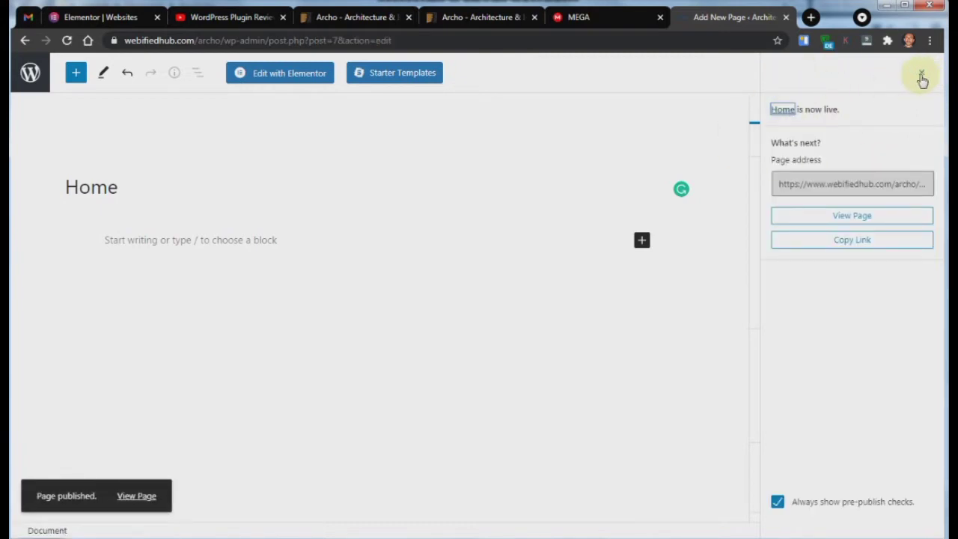
Dismiss the published-page summary and go back to the Pages list
click(76, 75)
click(75, 74)
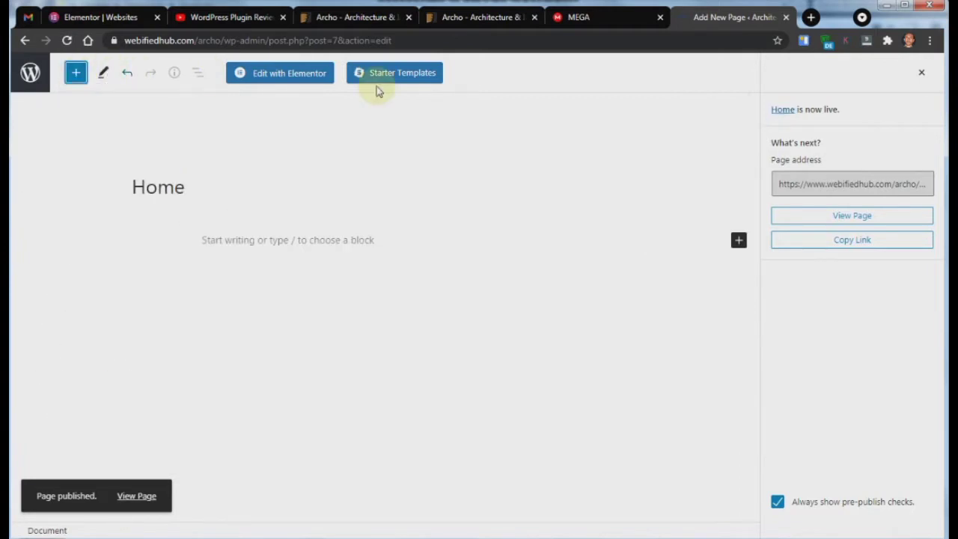
click(921, 73)
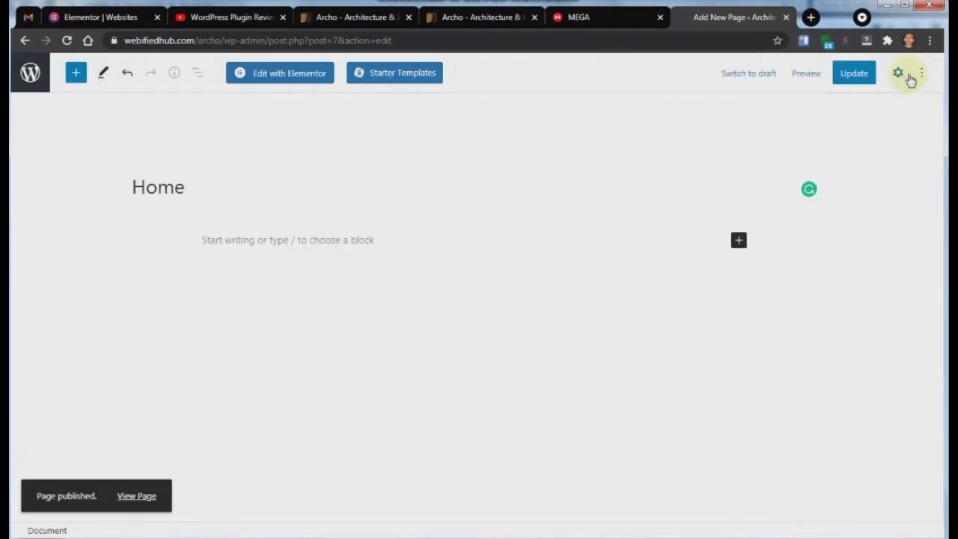
click(23, 40)
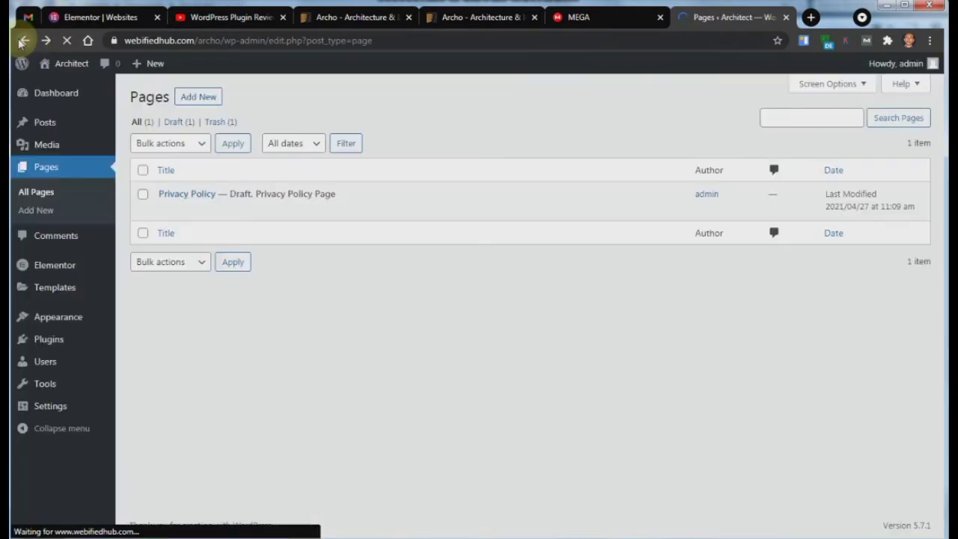
Start a new page titled About
click(200, 100)
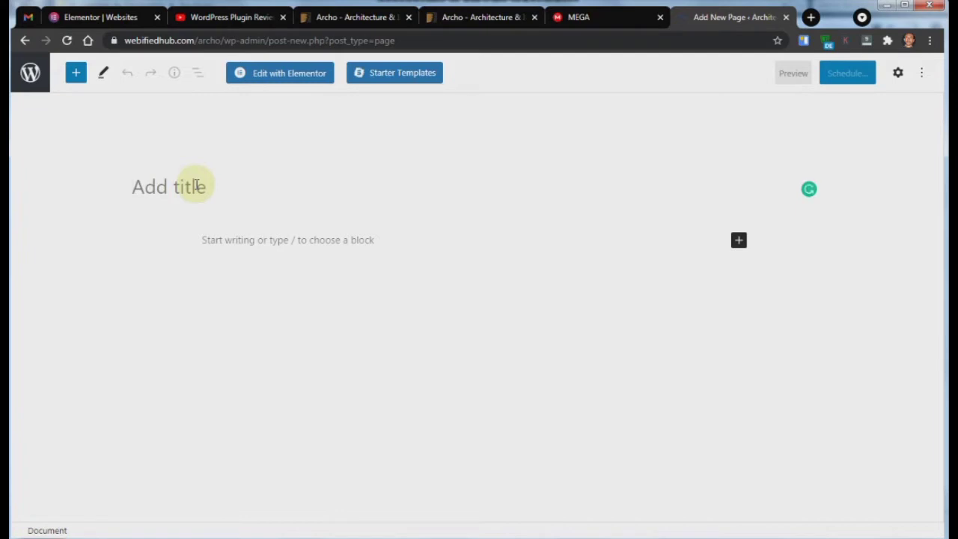
text(a)
key(BackSpace)
text(About)
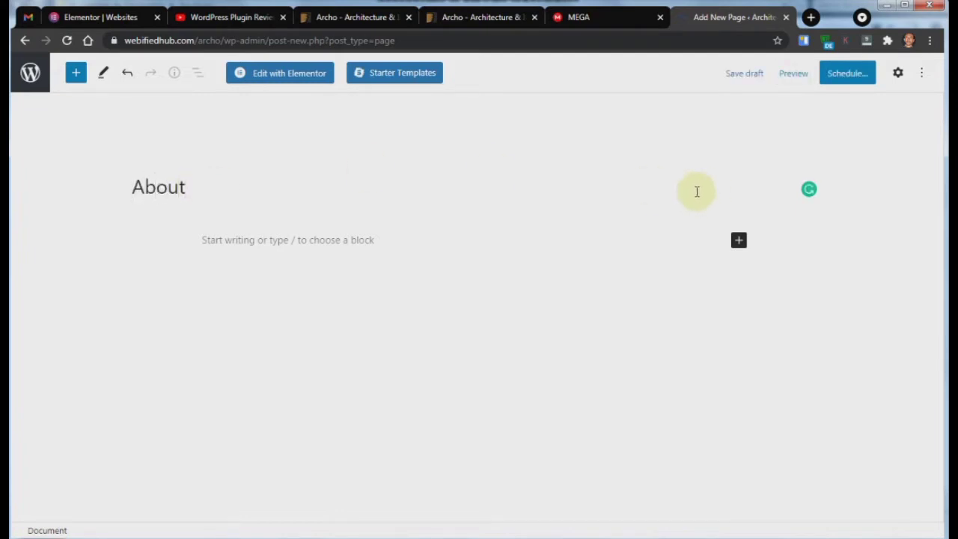
Set the About page's Astra sidebar layout to No Sidebar
click(898, 73)
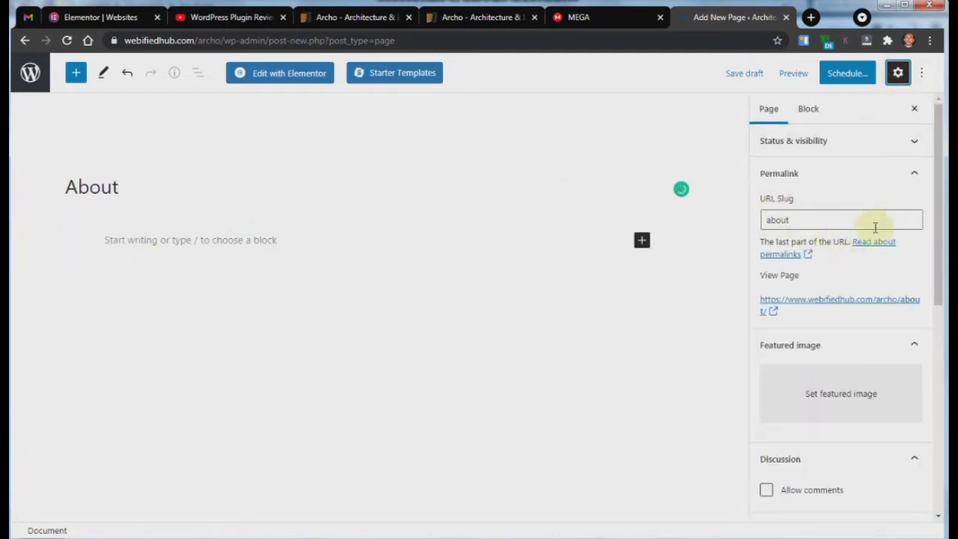
scroll(829, 395, down, 3)
scroll(831, 395, down, 3)
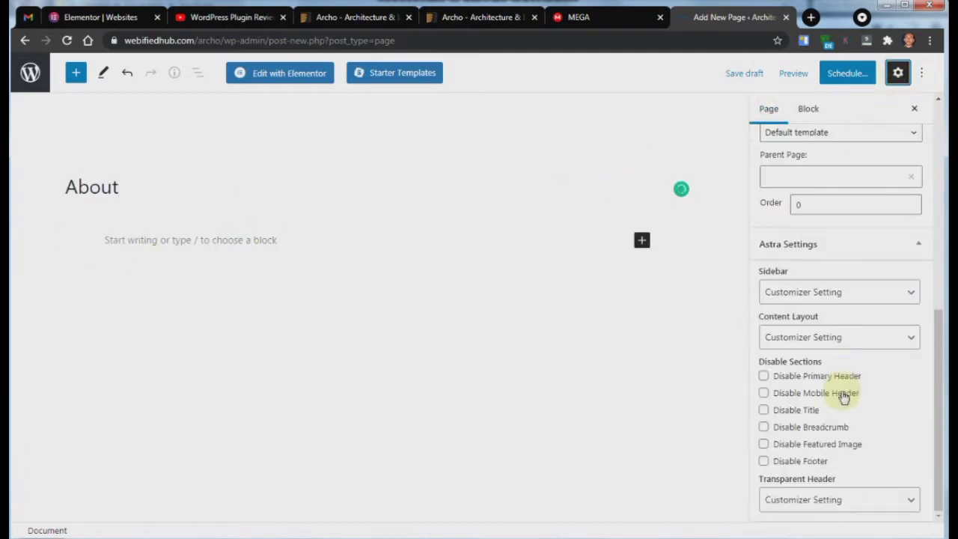
click(829, 338)
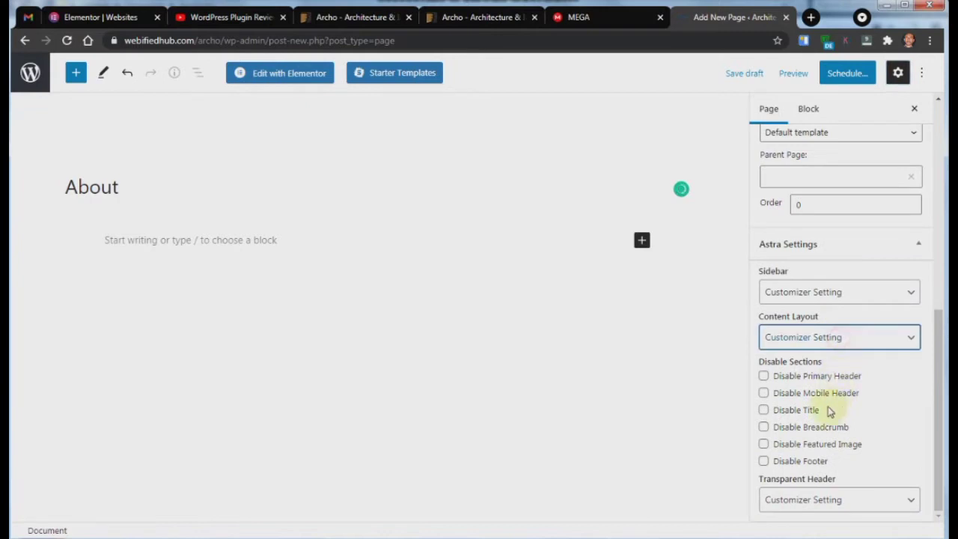
click(813, 290)
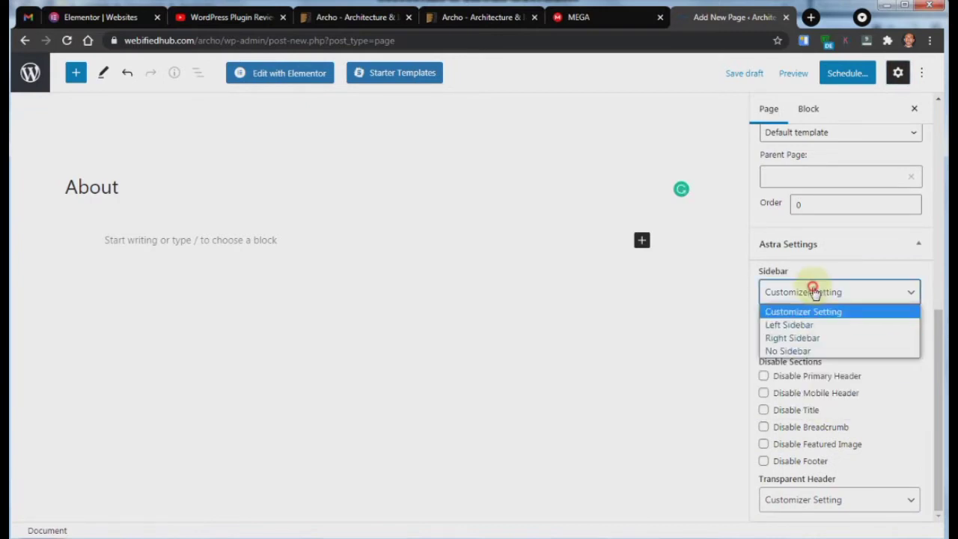
click(807, 352)
Publish the About page and return to the Pages list
click(853, 81)
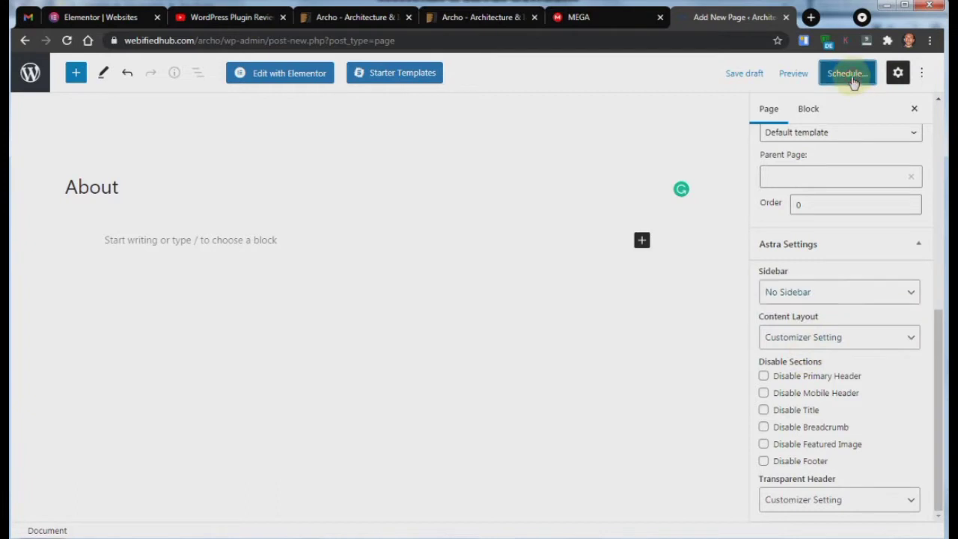
click(819, 78)
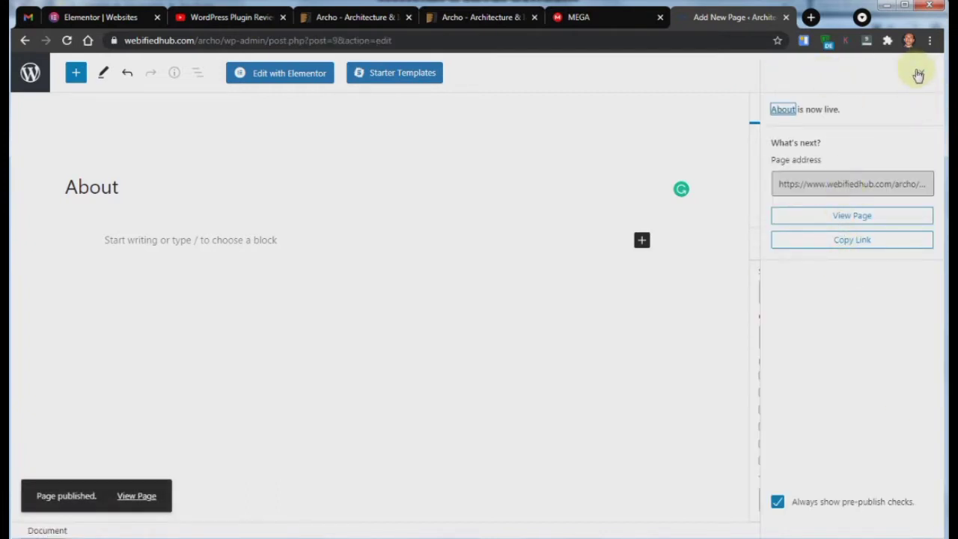
click(25, 40)
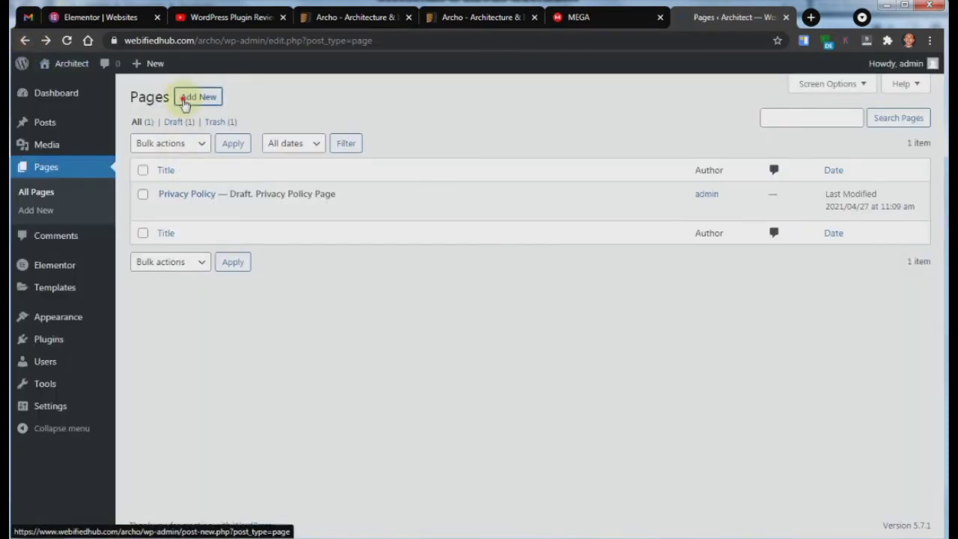
Create a new page titled Contact with its Astra sidebar set to No Sidebar
click(185, 104)
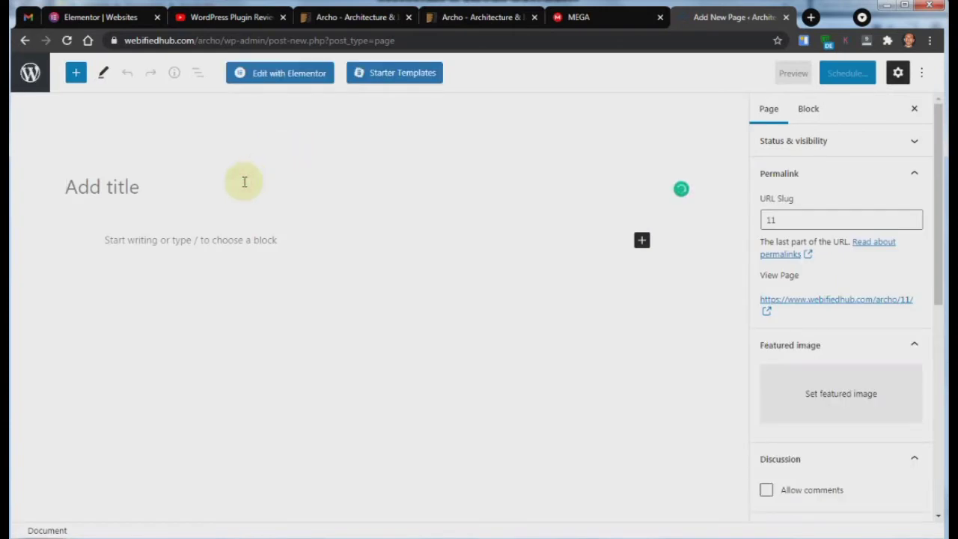
text(Contact)
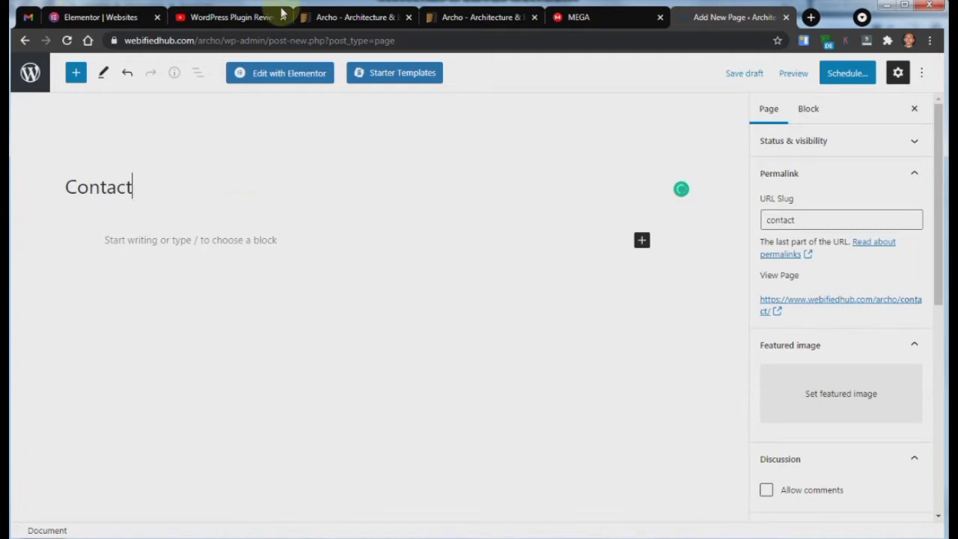
scroll(774, 321, down, 3)
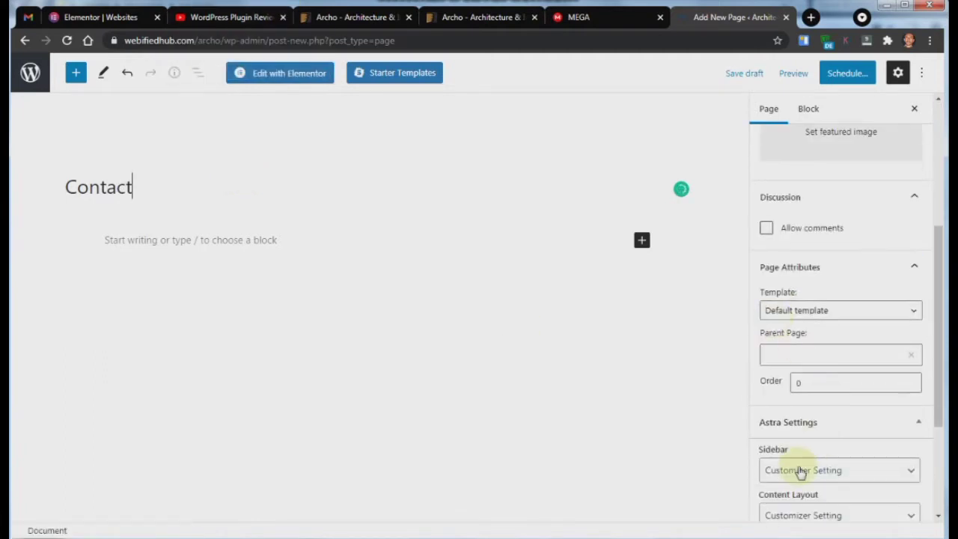
scroll(801, 449, down, 2)
click(813, 408)
click(807, 461)
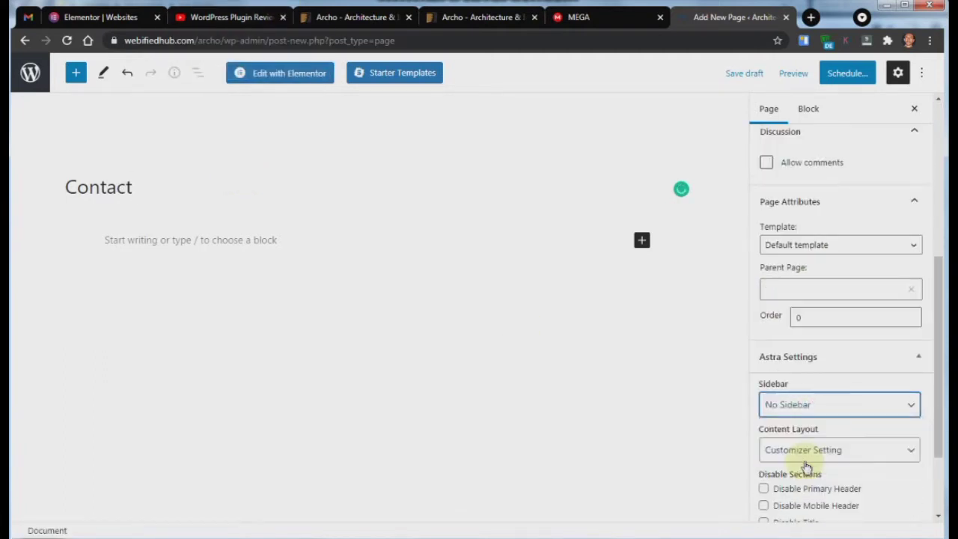
Publish the Contact page and go back to the Pages list
click(848, 81)
click(833, 75)
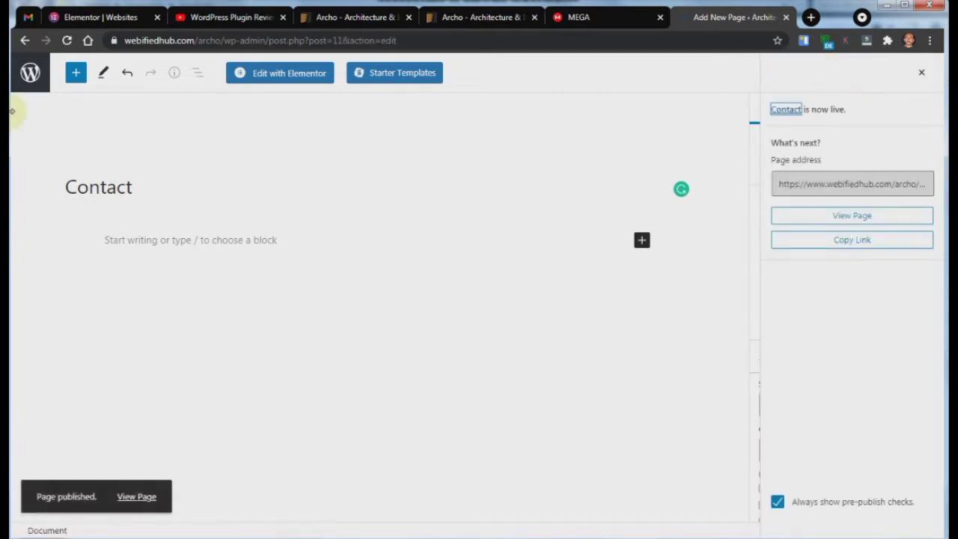
click(22, 41)
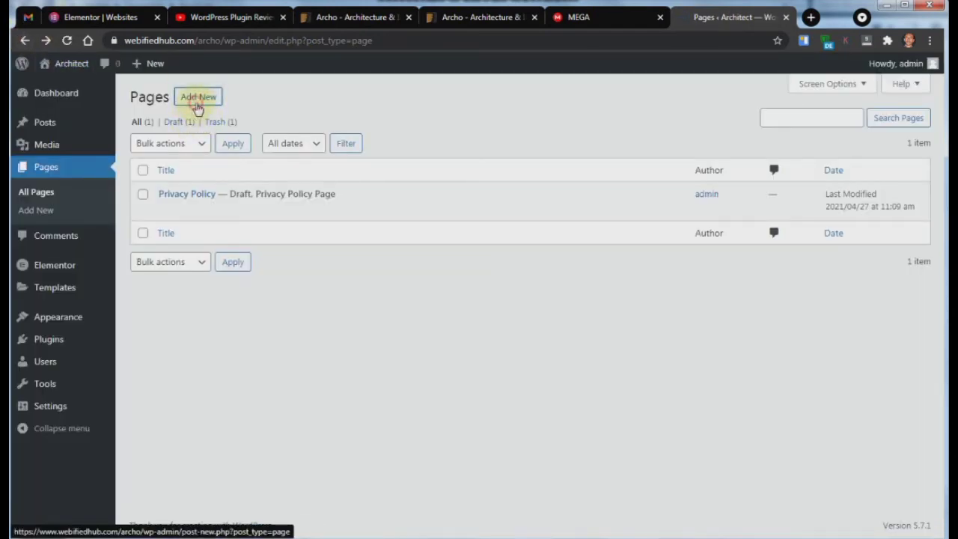
Create a new page titled Services with its Astra sidebar set to No Sidebar
click(198, 106)
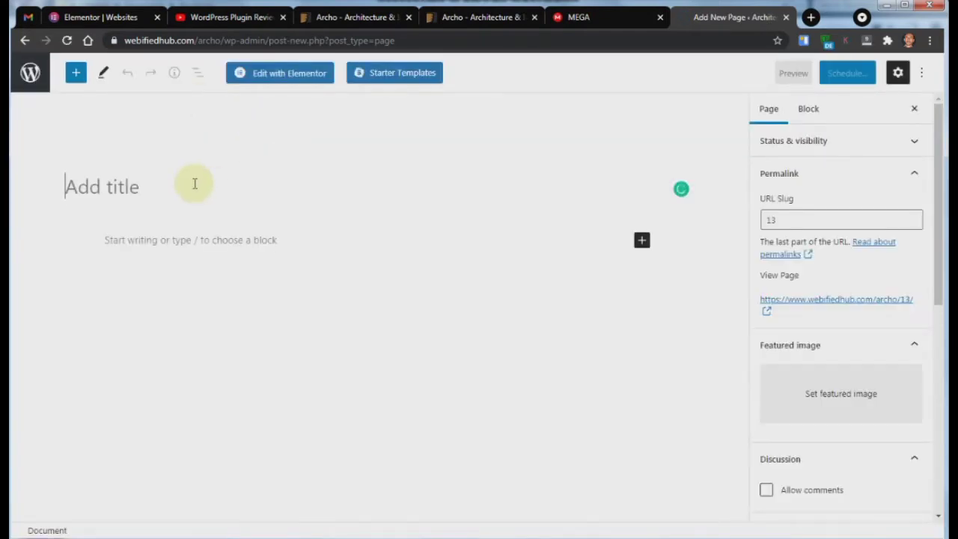
text(Services)
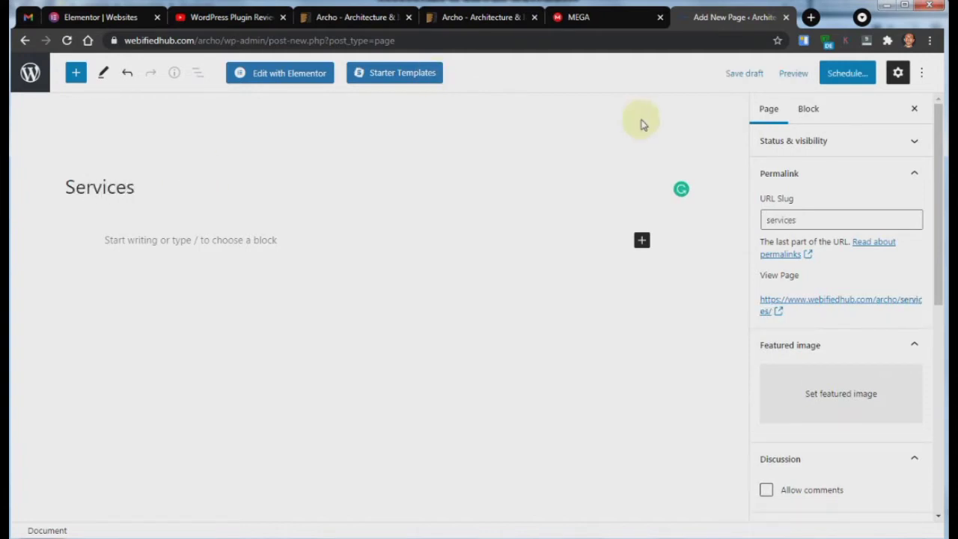
scroll(857, 315, down, 5)
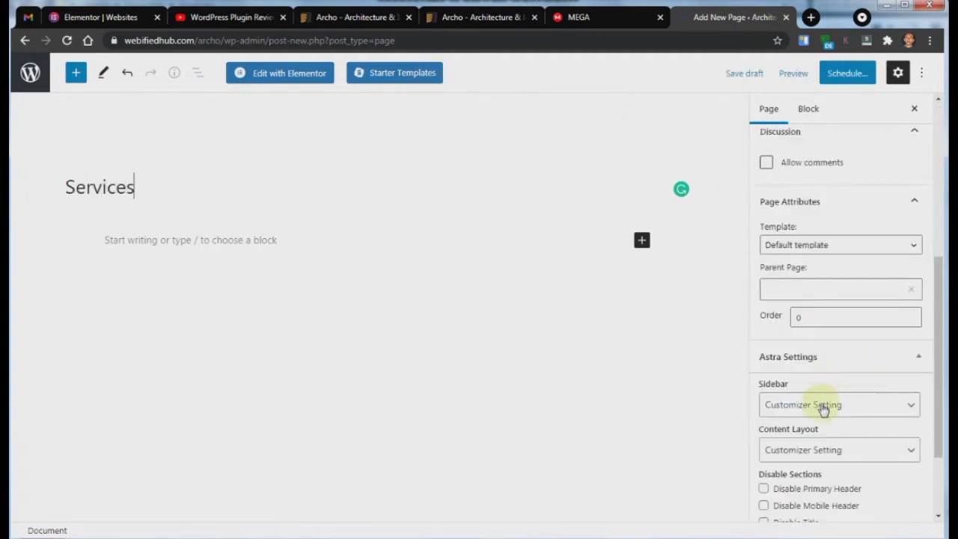
click(823, 405)
click(816, 461)
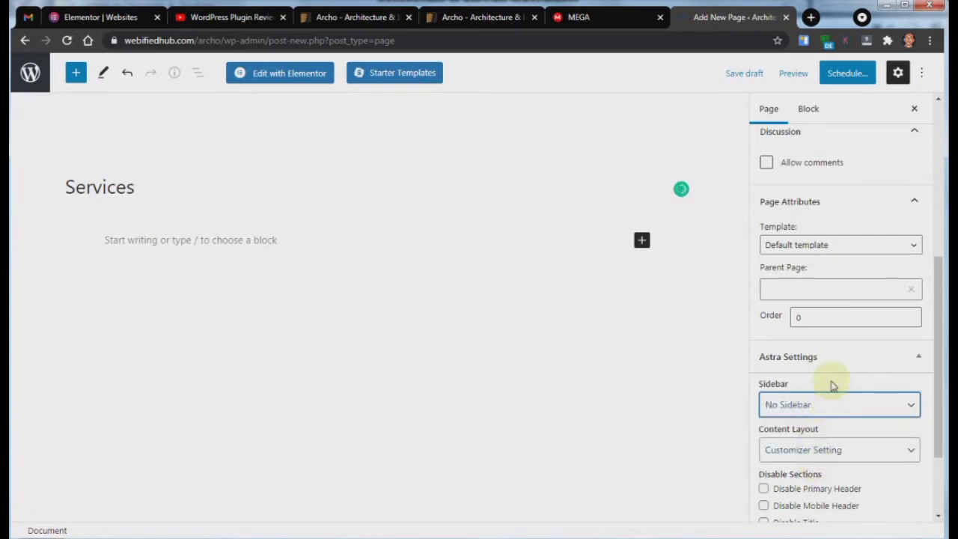
Publish the Services page and go back to the Pages list
click(837, 75)
click(835, 75)
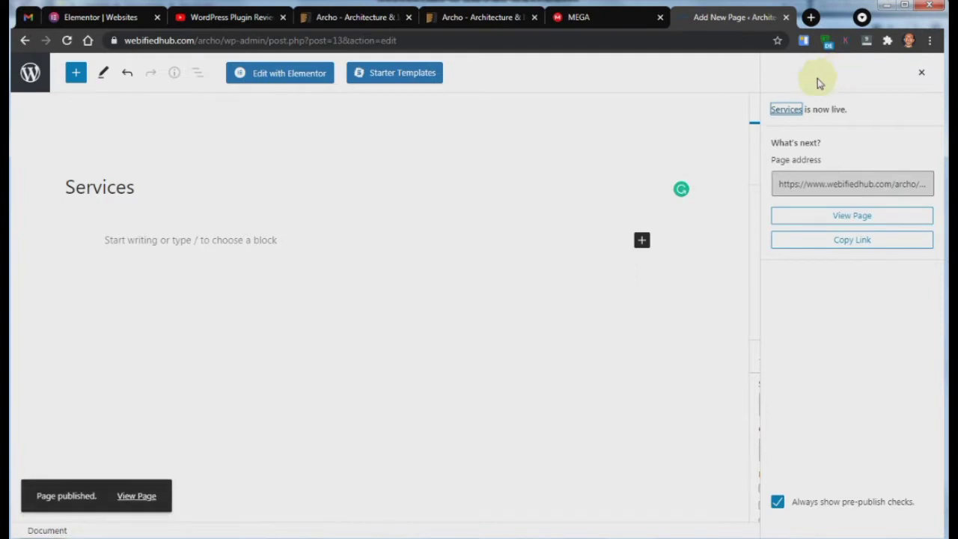
click(24, 42)
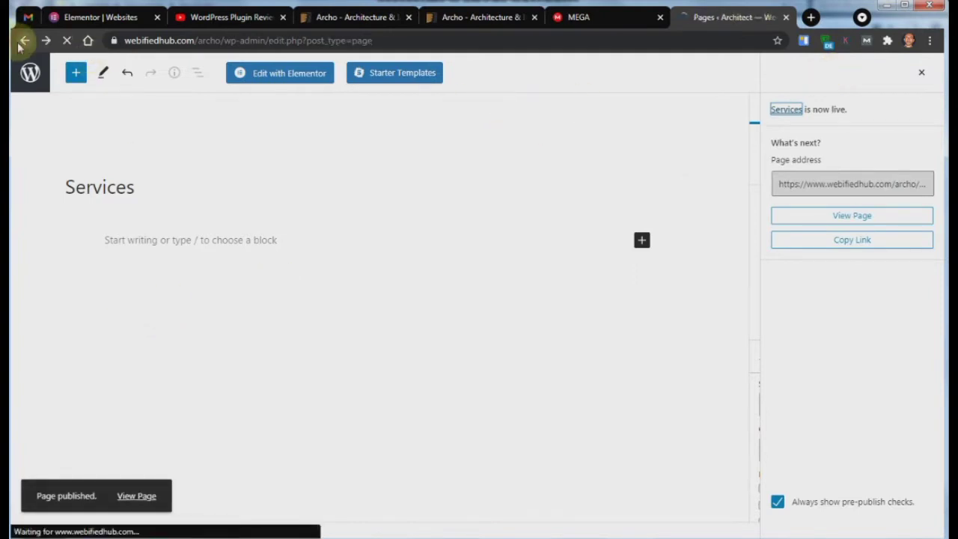
Reload the Pages list to show About, Contact, Home and Services, then edit Home
click(66, 41)
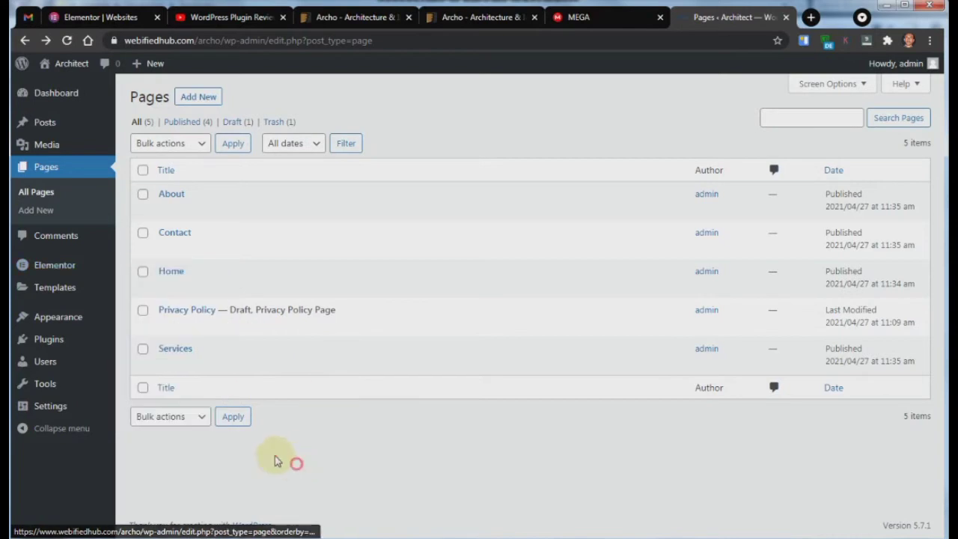
click(167, 288)
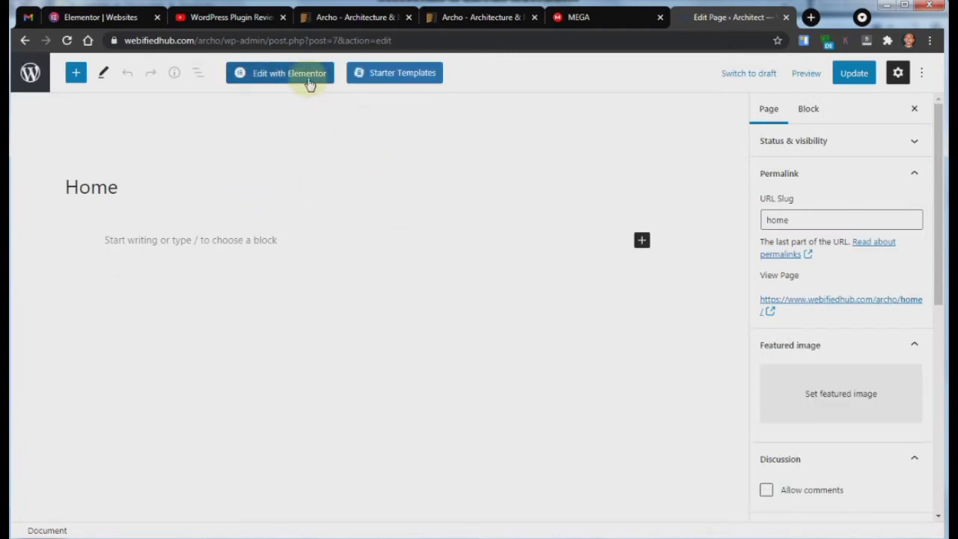
Launch Elementor on the Home page and scan the widget panel while it loads
click(314, 77)
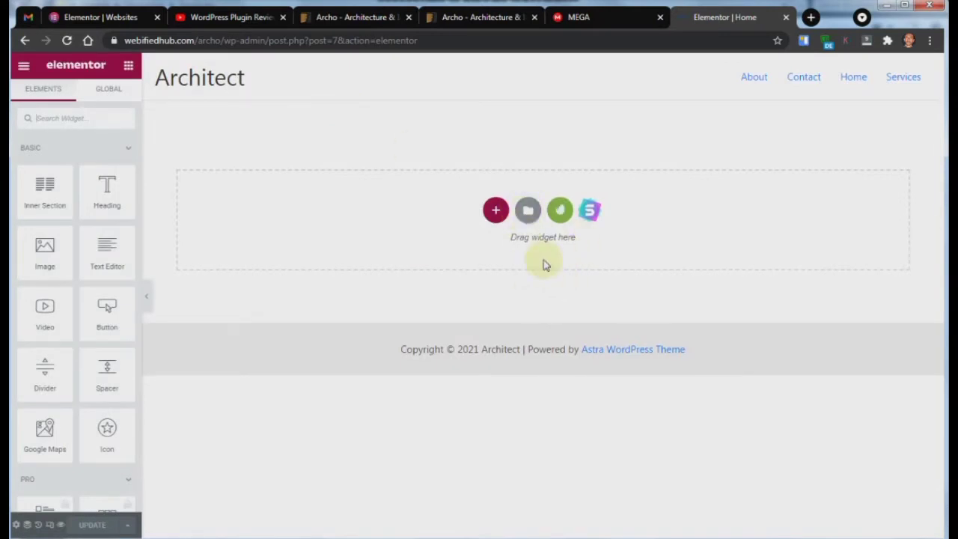
scroll(70, 346, down, 5)
scroll(72, 349, down, 10)
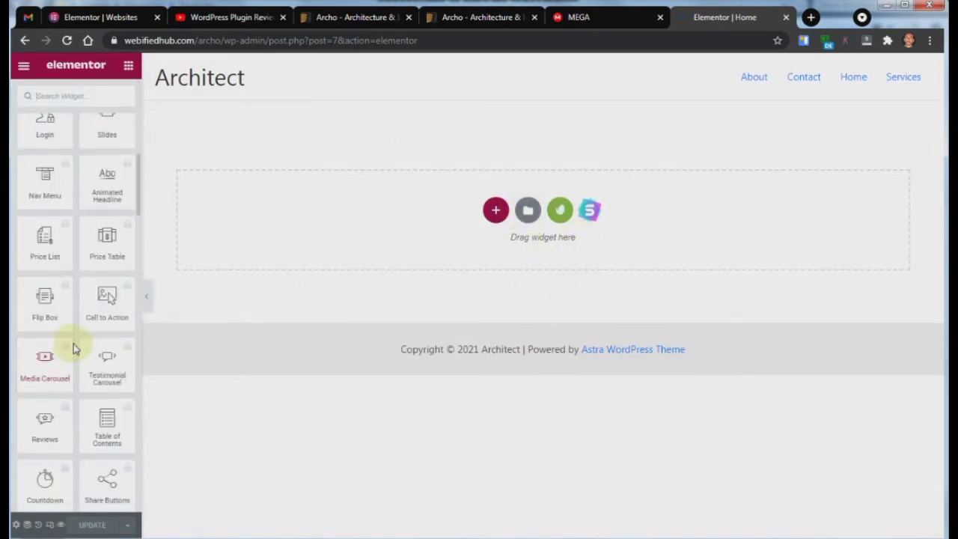
scroll(75, 348, down, 2)
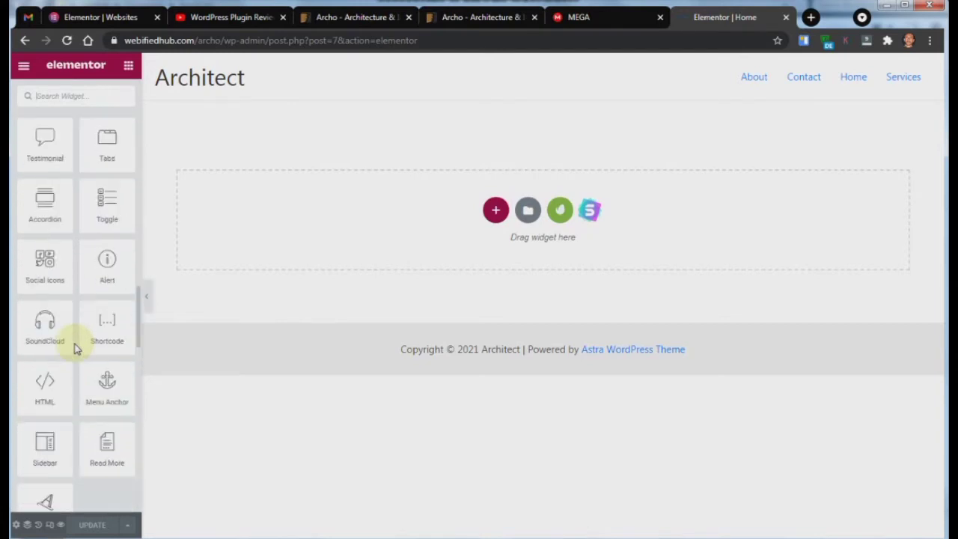
scroll(75, 348, up, 2)
scroll(75, 348, up, 10)
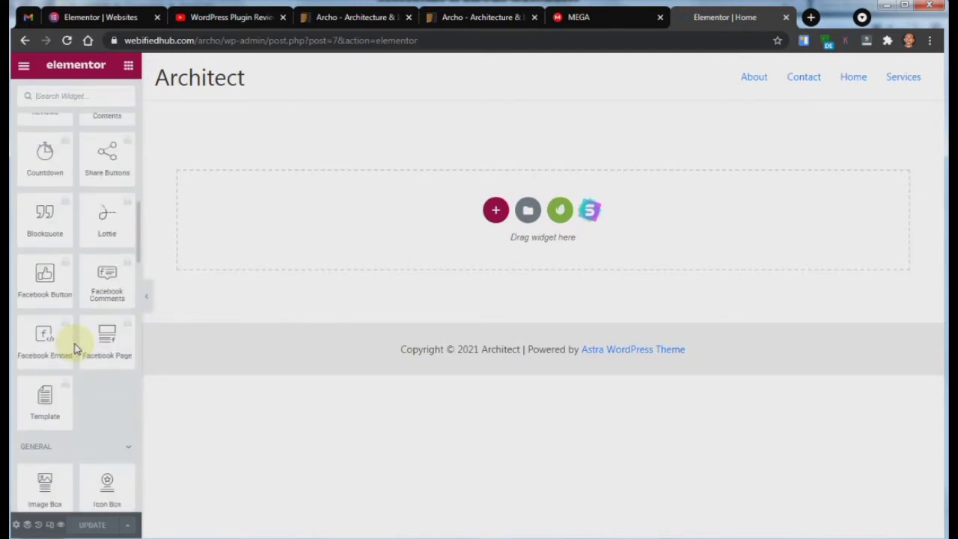
scroll(75, 346, up, 5)
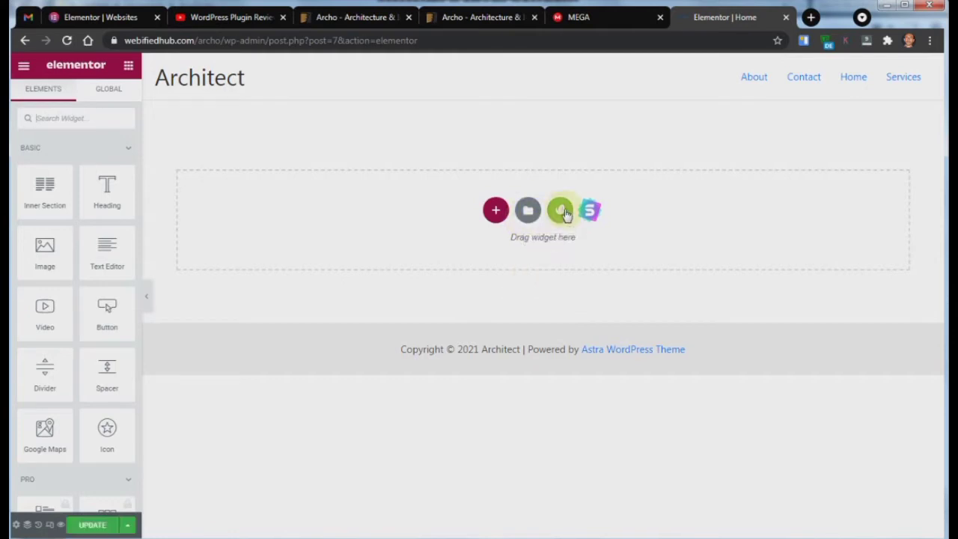
Open the installed Archo template kit and browse its templates for the 01 Home page
click(560, 210)
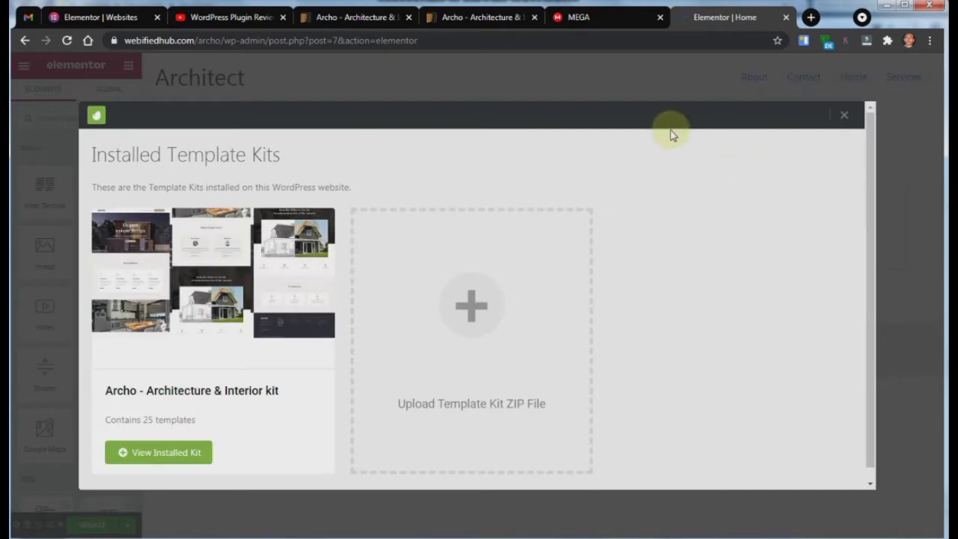
click(175, 460)
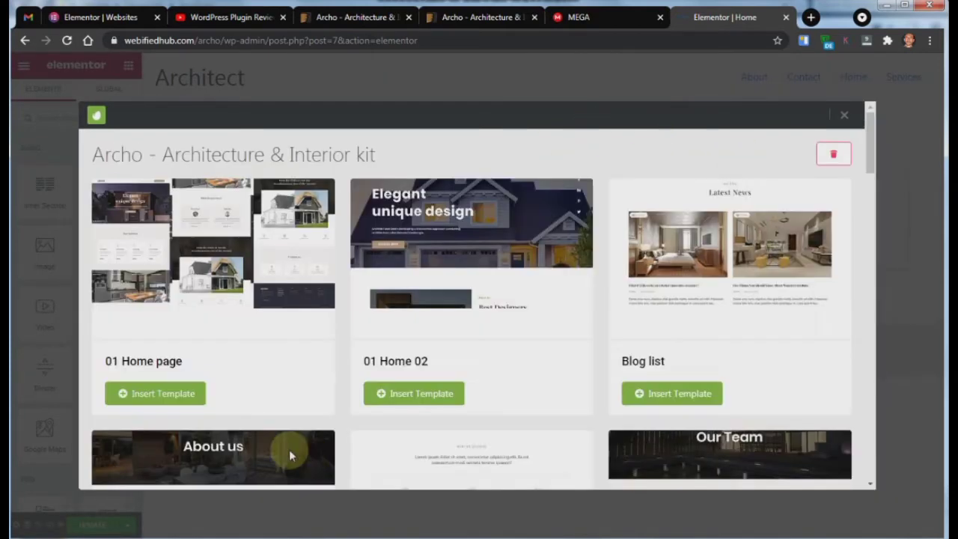
scroll(565, 367, down, 1)
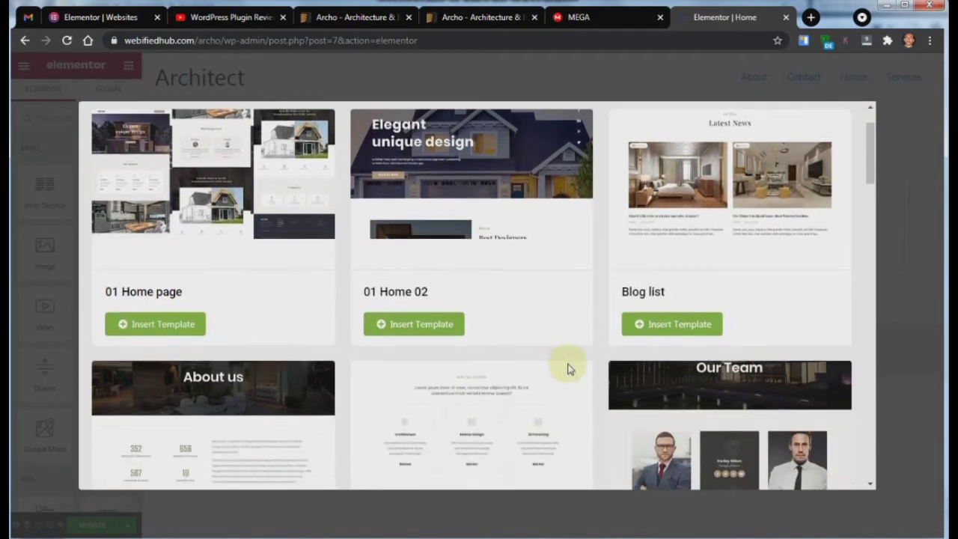
scroll(587, 364, up, 1)
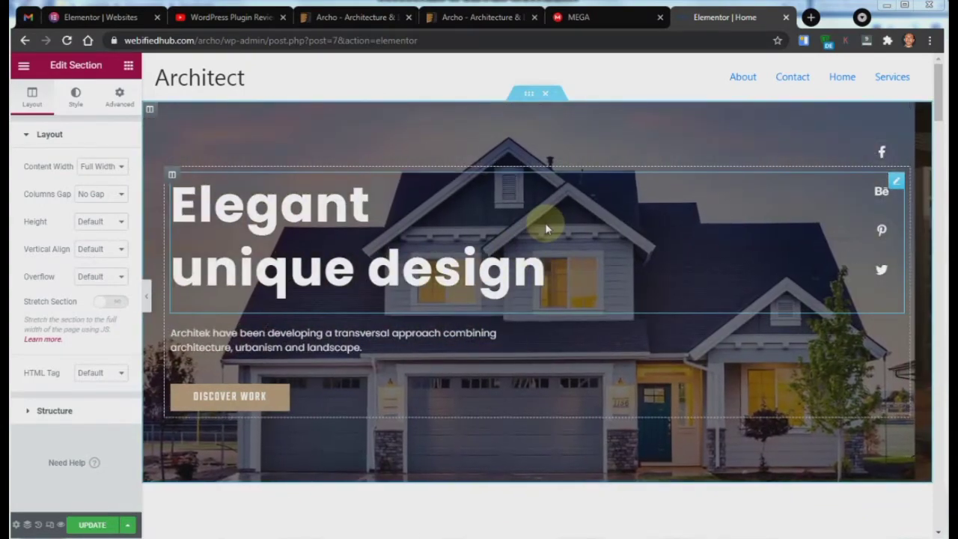
drag(941, 120, 945, 69)
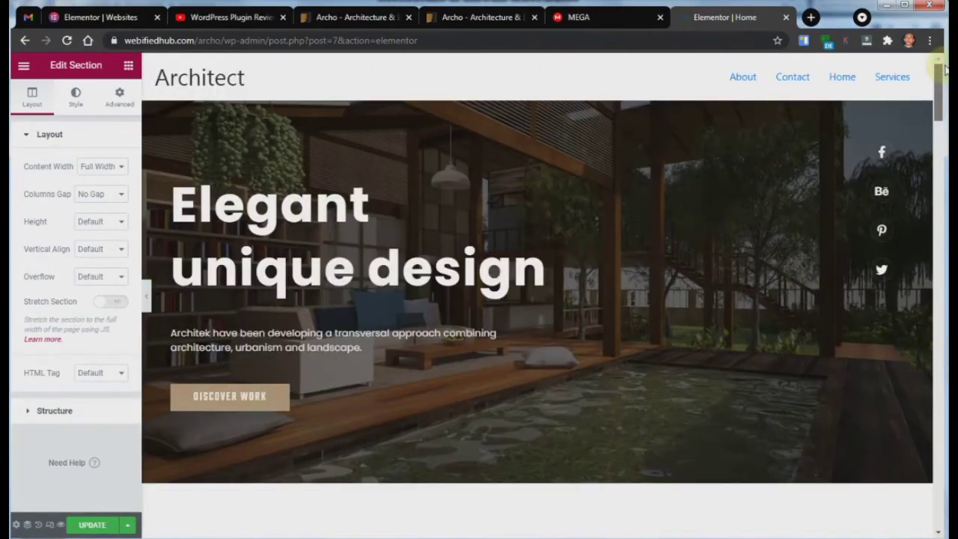
scroll(561, 284, down, 4)
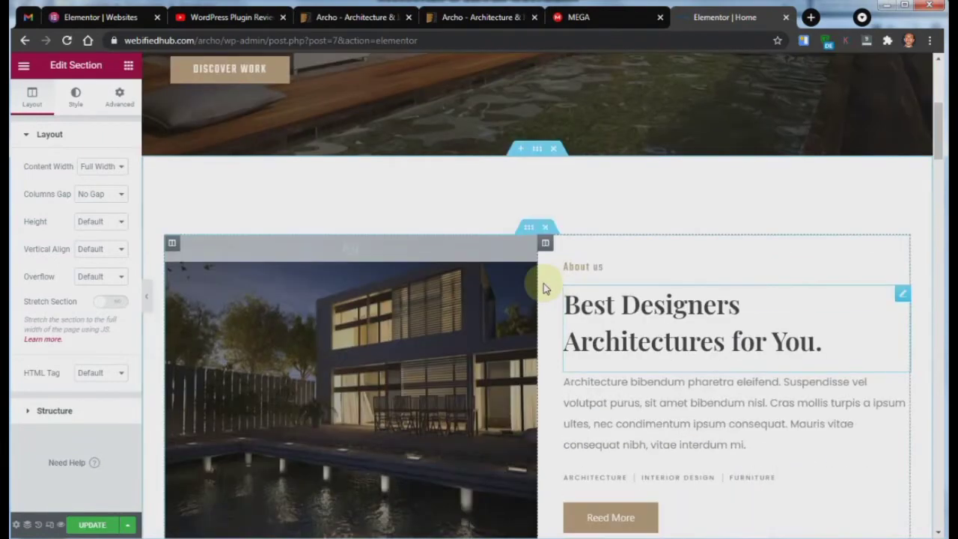
scroll(544, 288, up, 3)
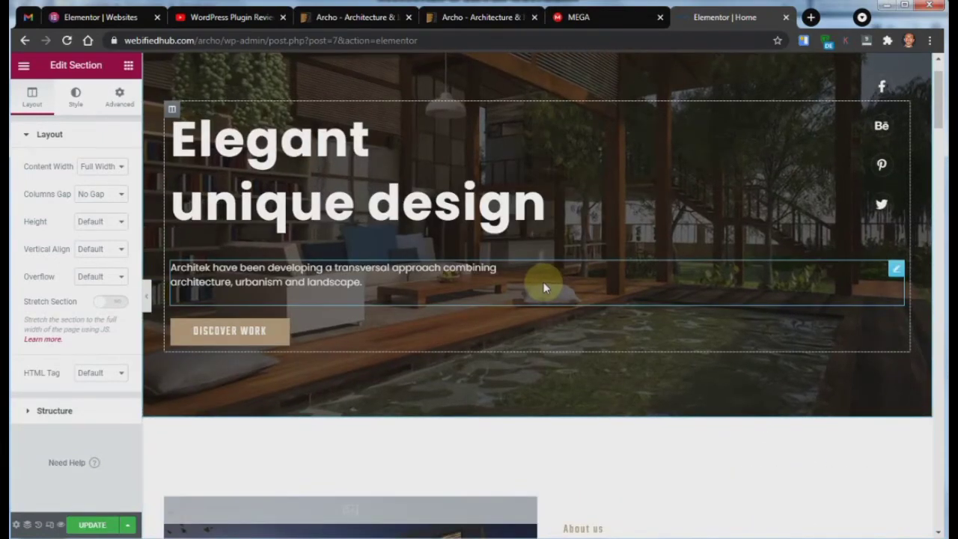
scroll(482, 273, up, 1)
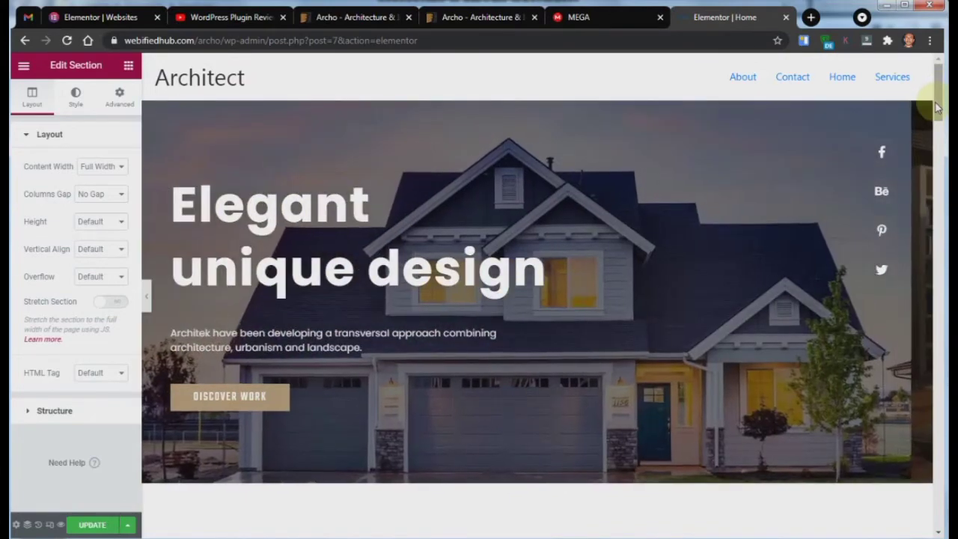
scroll(942, 109, down, 1)
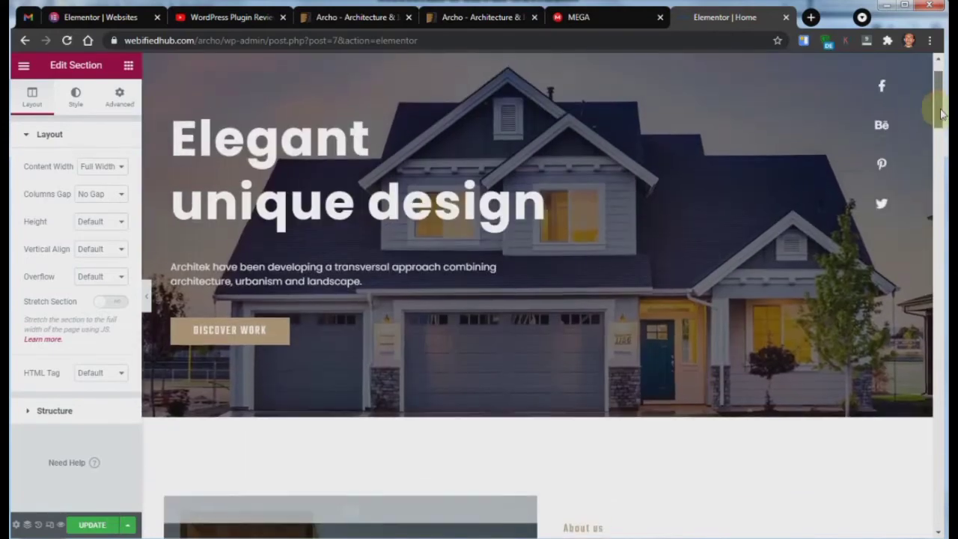
scroll(942, 109, up, 1)
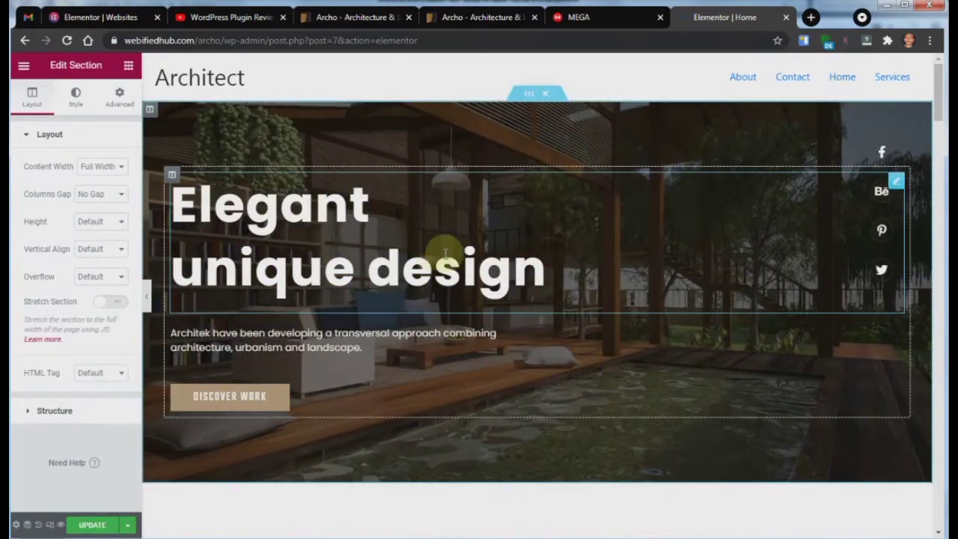
scroll(552, 240, down, 5)
scroll(554, 244, down, 15)
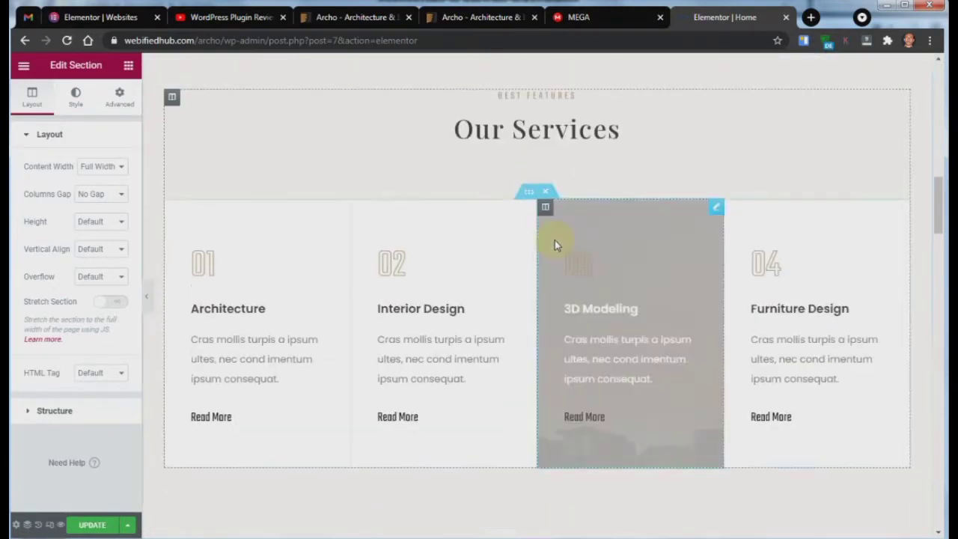
scroll(560, 236, up, 20)
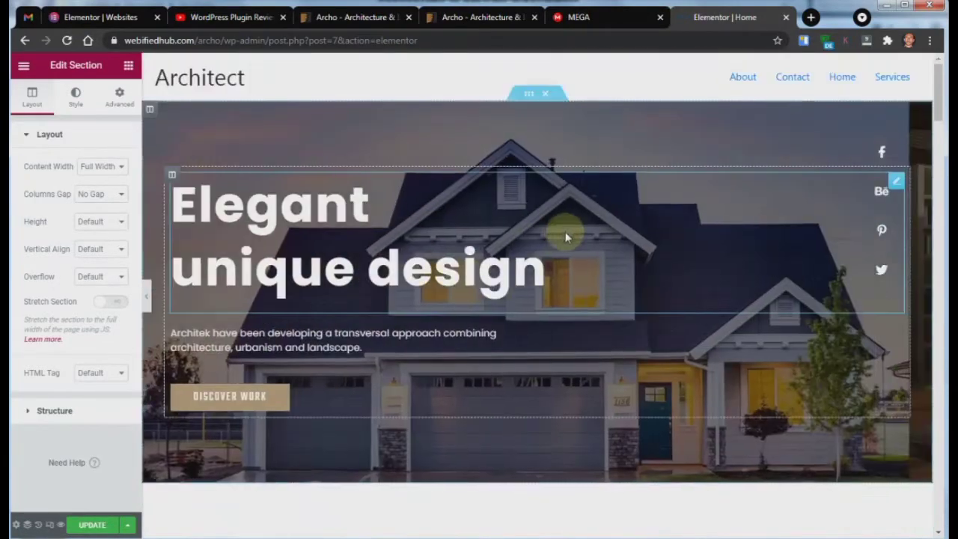
Select and delete the hero heading text 'Elegant unique design' inline
click(390, 270)
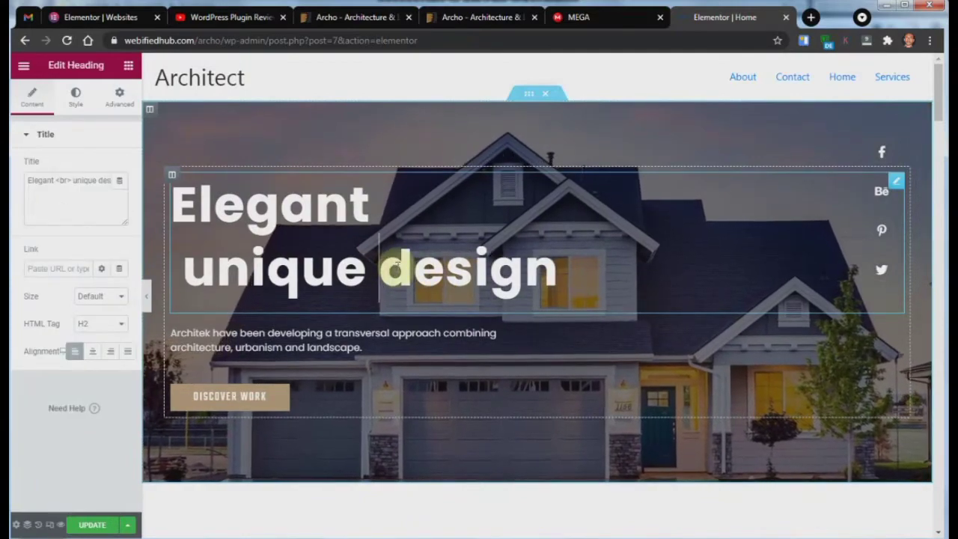
scroll(397, 271, down, 2)
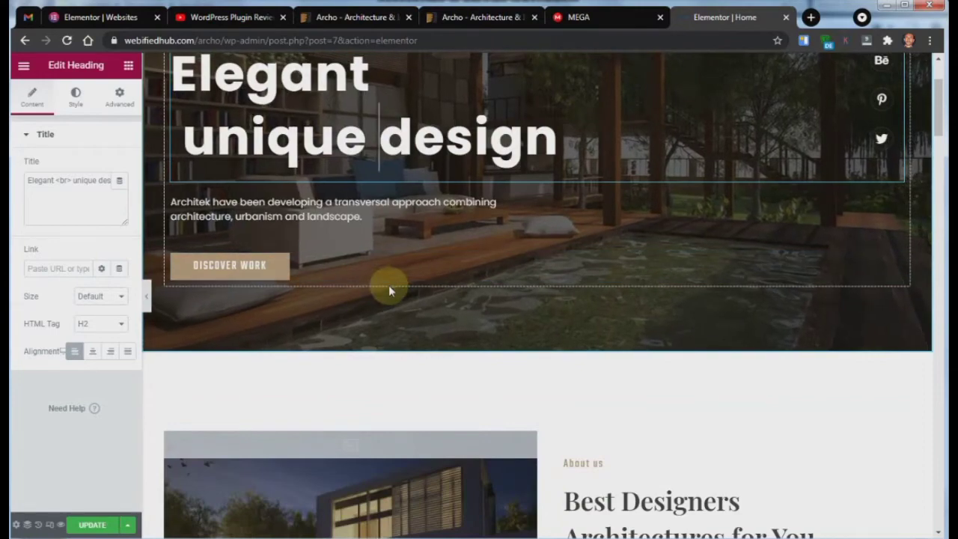
scroll(385, 290, up, 2)
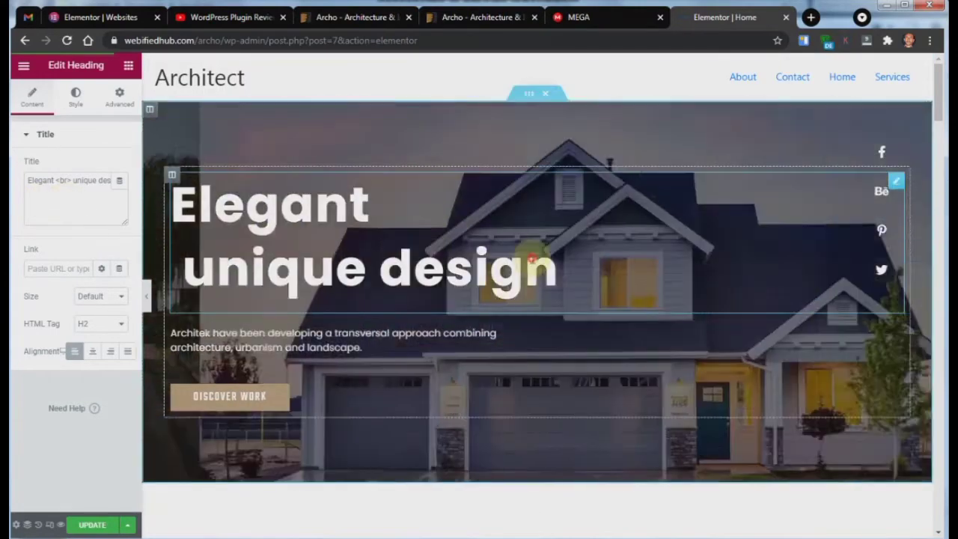
double_click(85, 181)
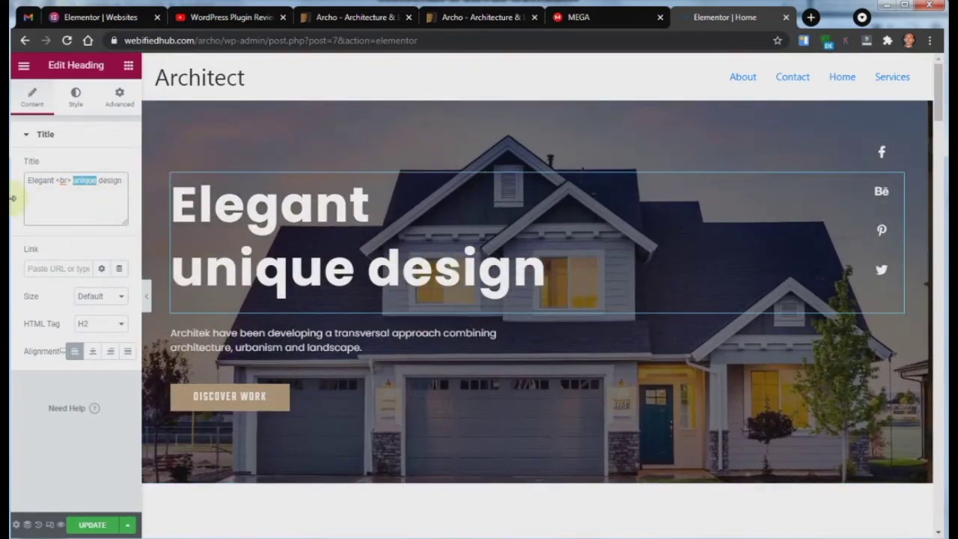
click(532, 288)
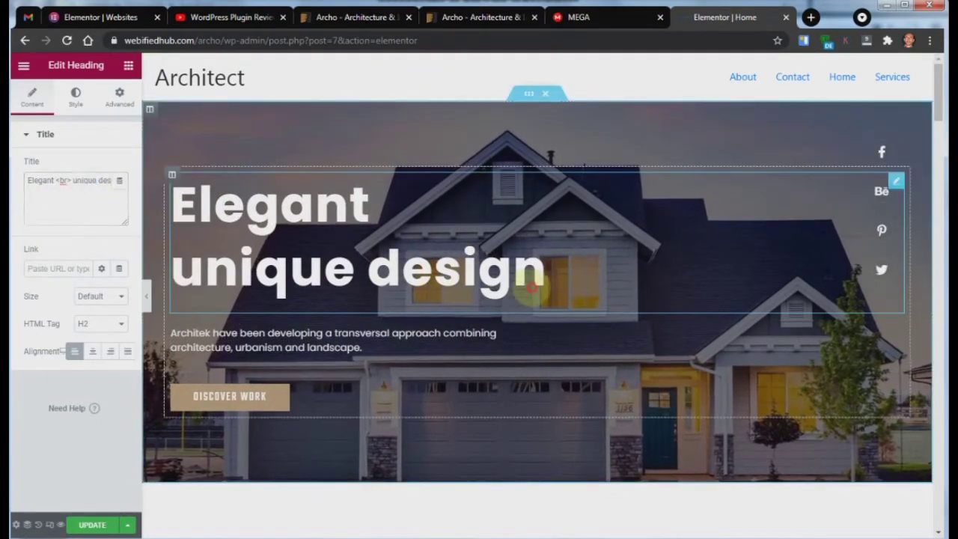
double_click(532, 288)
triple_click(553, 274)
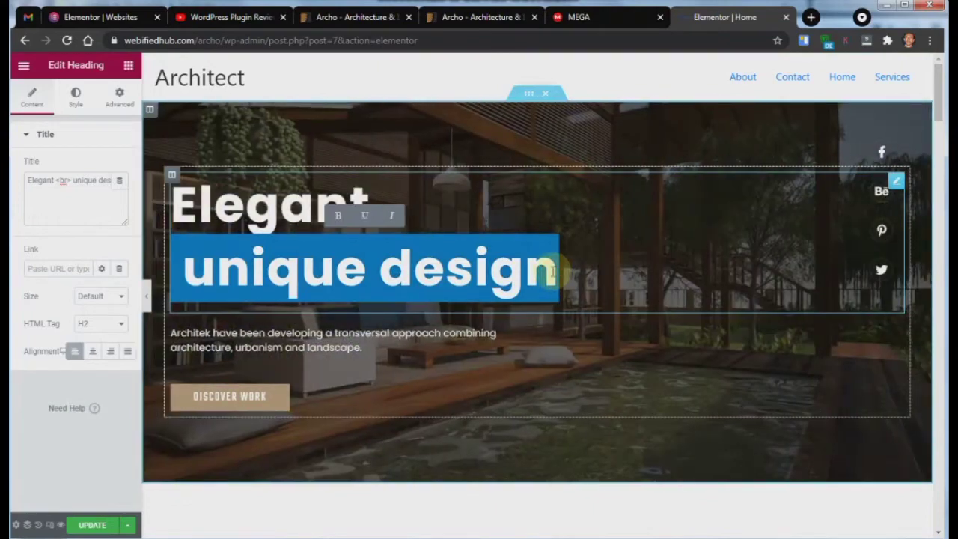
key(BackSpace)
key(BackSpace)
key(BackSpace)
key(BackSpace)
key(BackSpace)
key(BackSpace)
key(BackSpace)
key(BackSpace)
key(BackSpace)
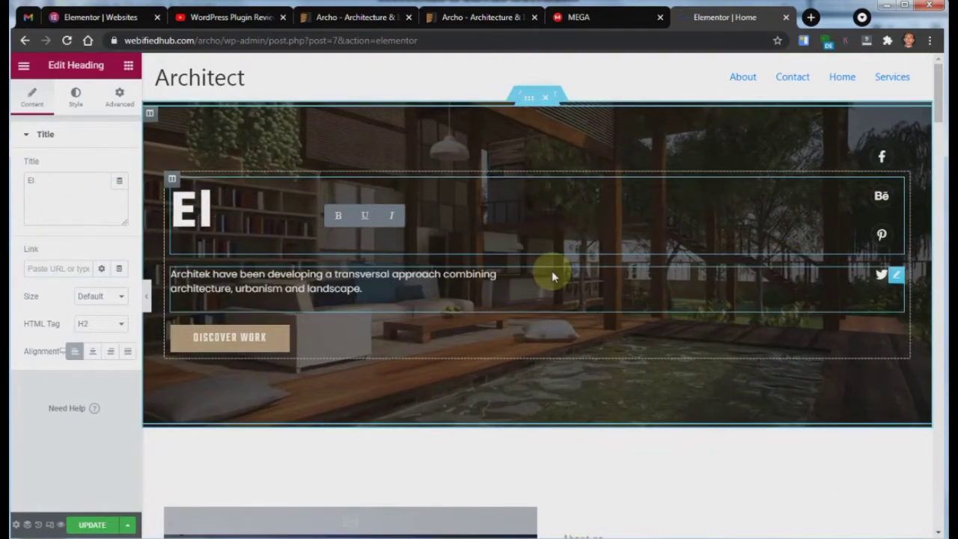
Type 'Shamsher Construction Company' as the new hero heading
text(=Sham)
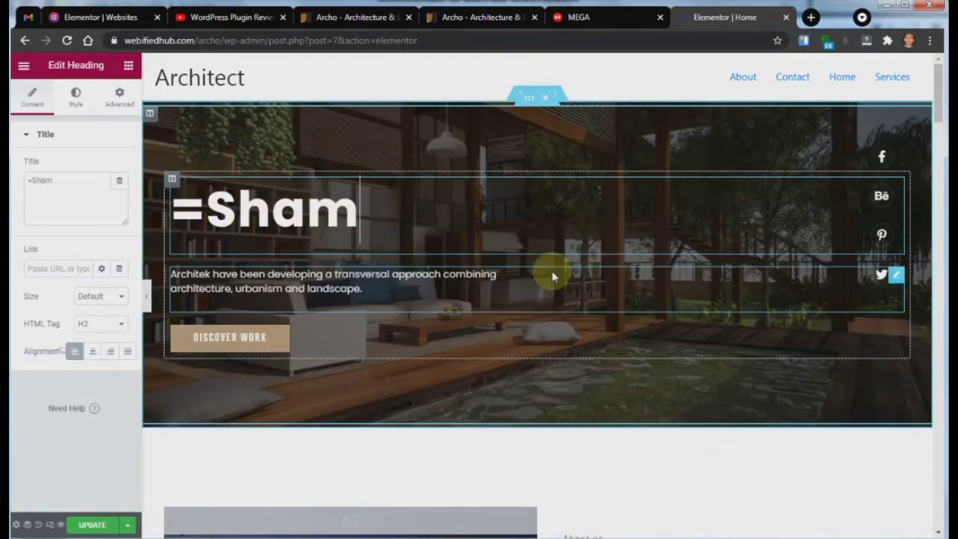
key(BackSpace)
key(BackSpace)
text(Sh)
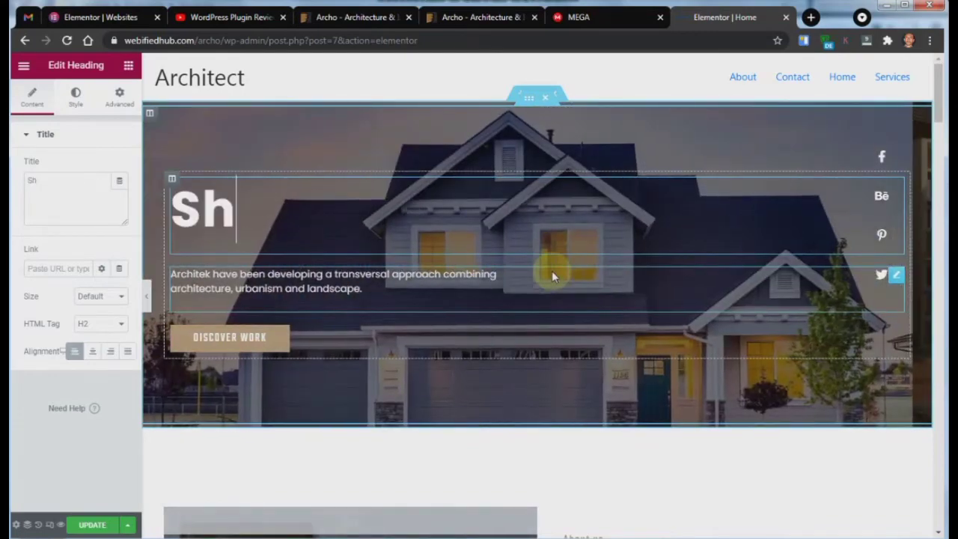
text(amsher)
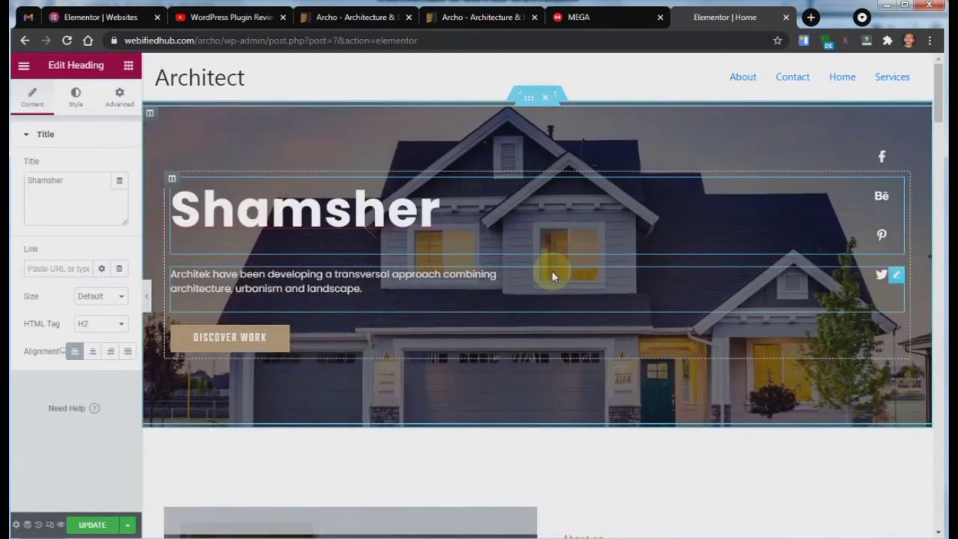
text(Construction Compa)
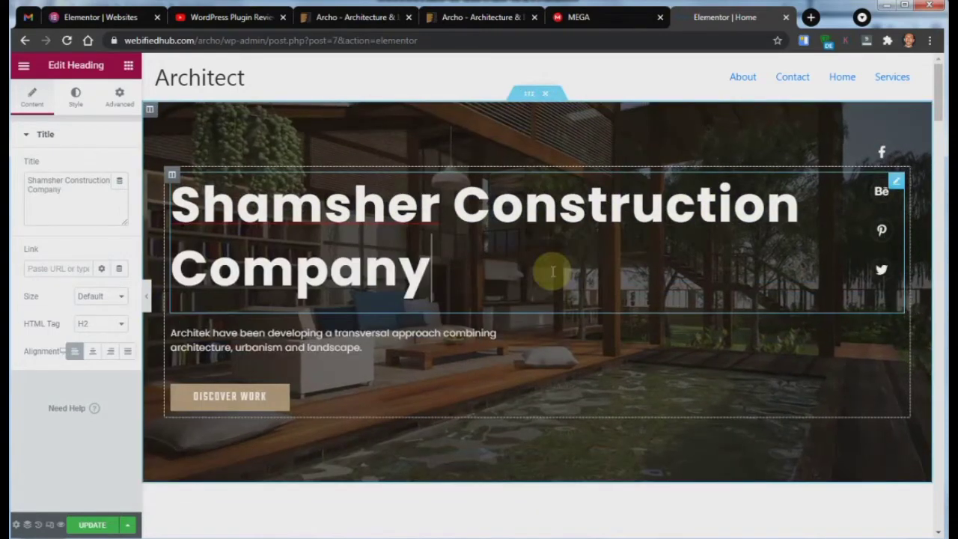
text(ny)
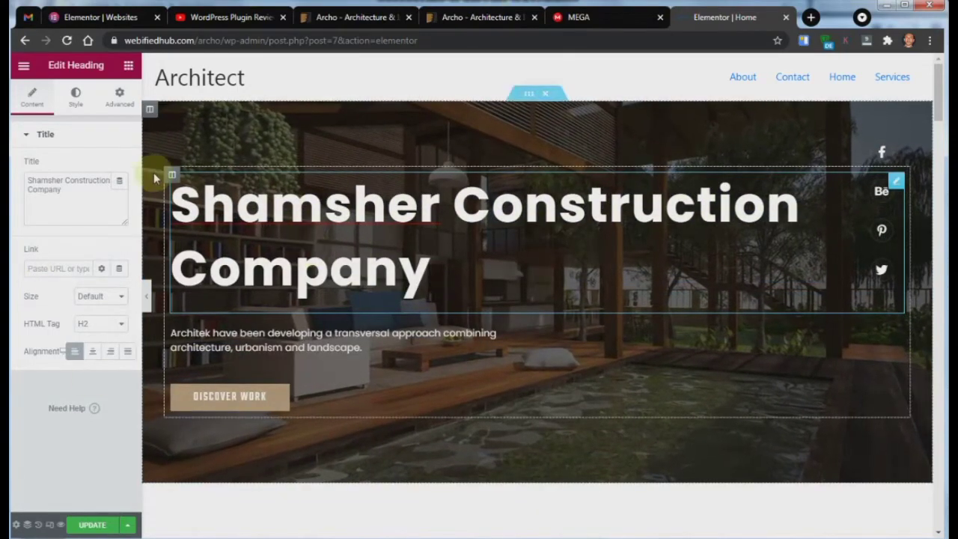
Change the hero heading's typography family from Poppins to Port Lligat
click(76, 97)
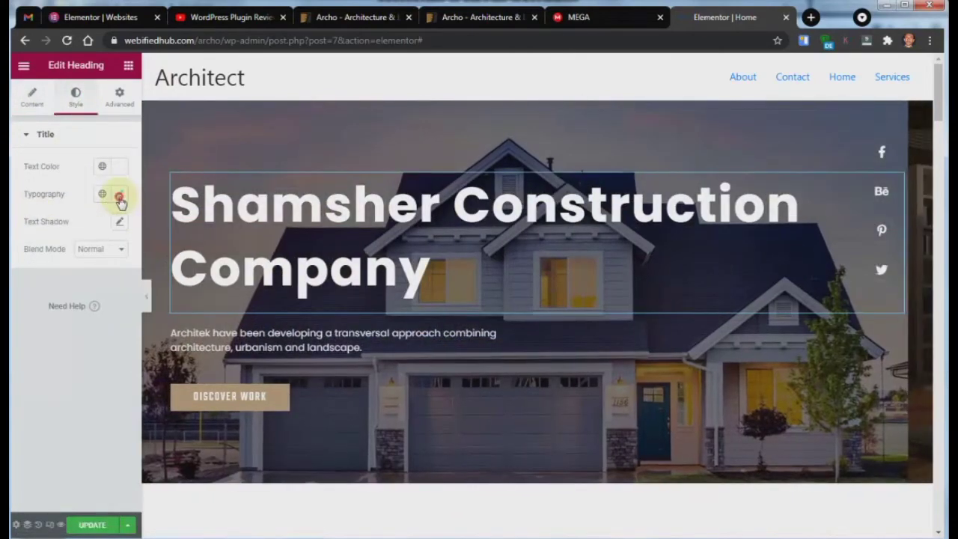
click(119, 194)
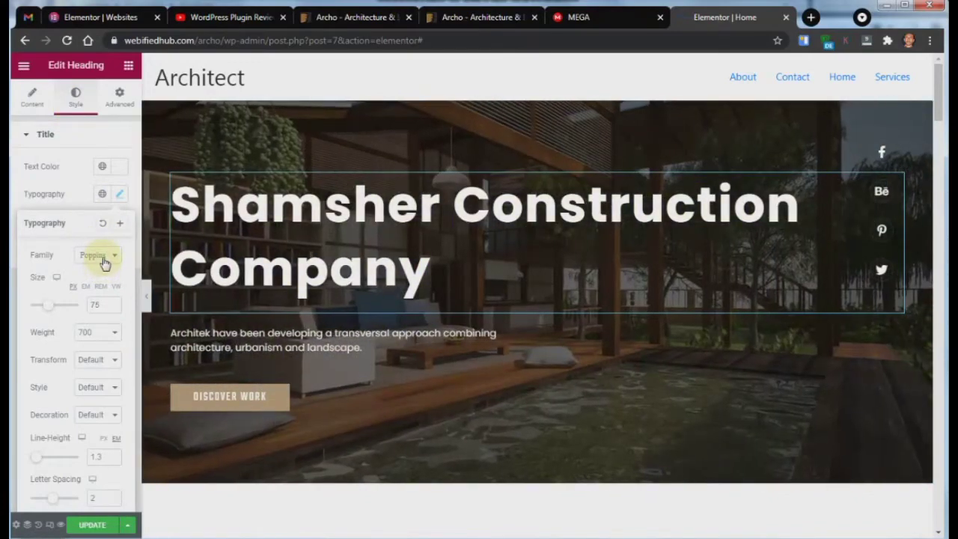
click(104, 257)
click(104, 257)
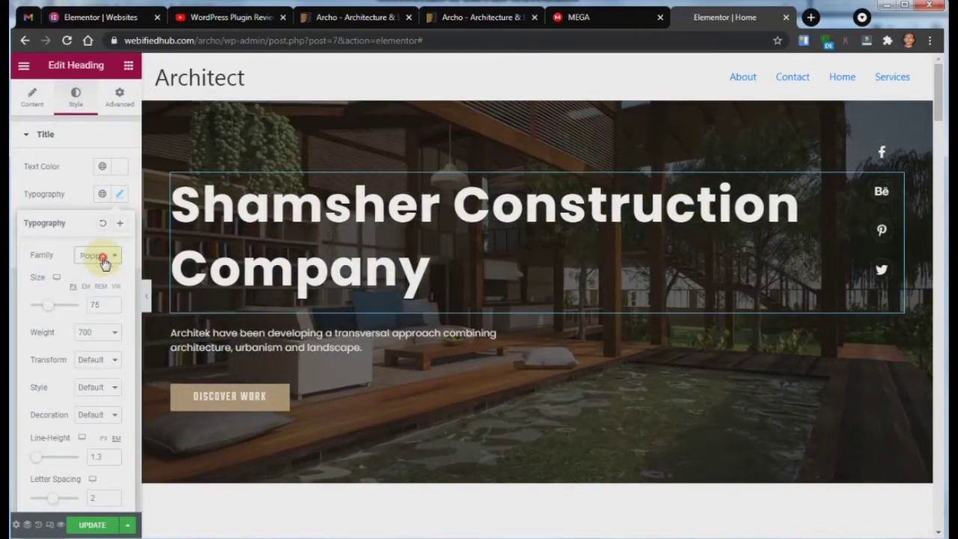
key(Return)
click(94, 370)
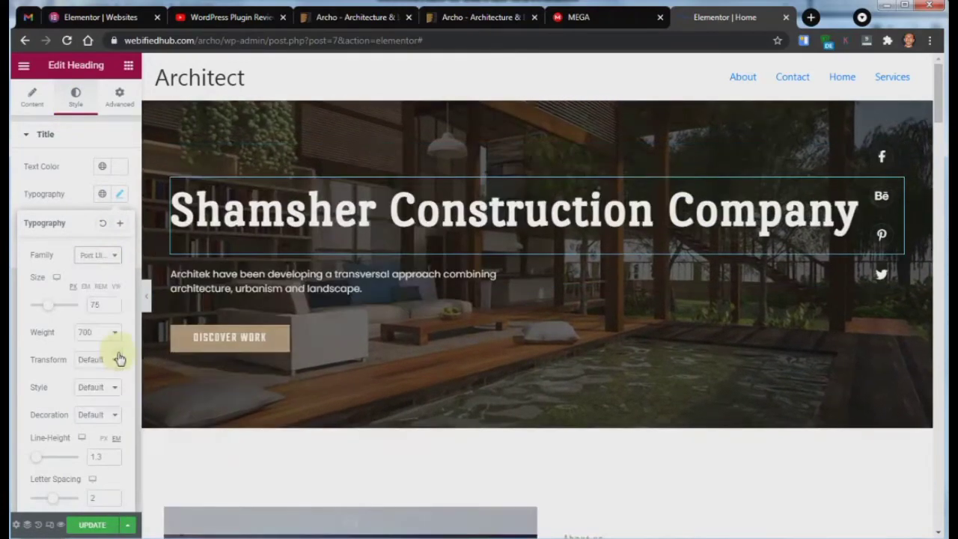
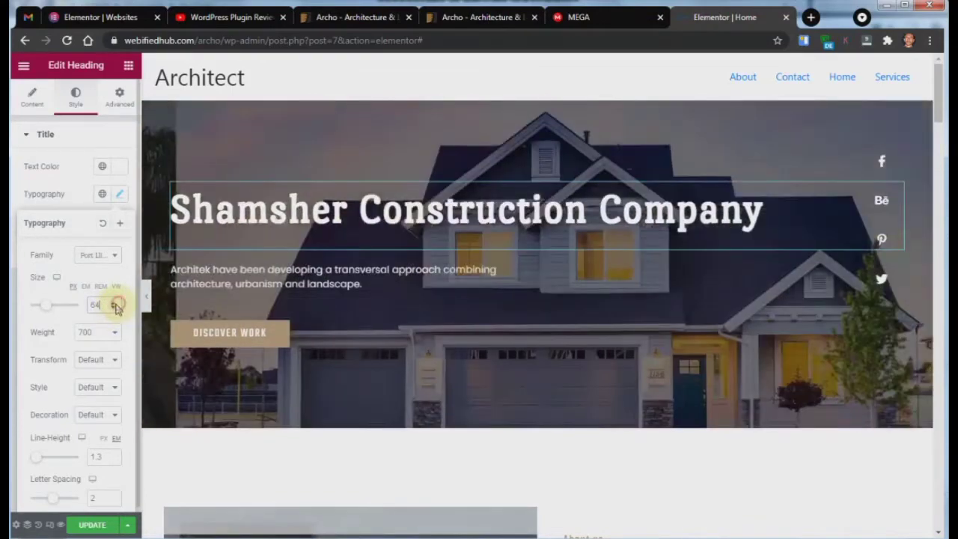
Raise the hero heading's font size two steps with the spinner, then select the hero paragraph
click(113, 304)
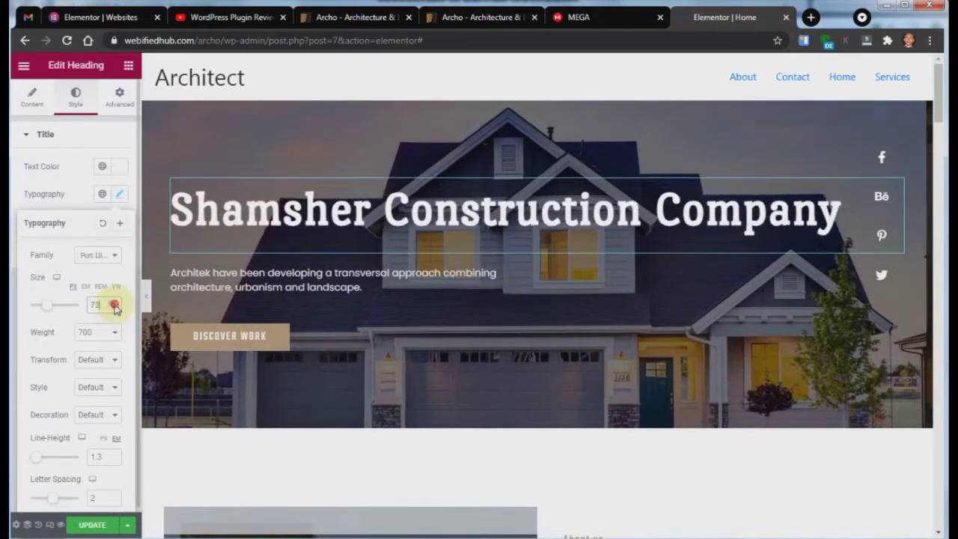
click(113, 305)
click(308, 288)
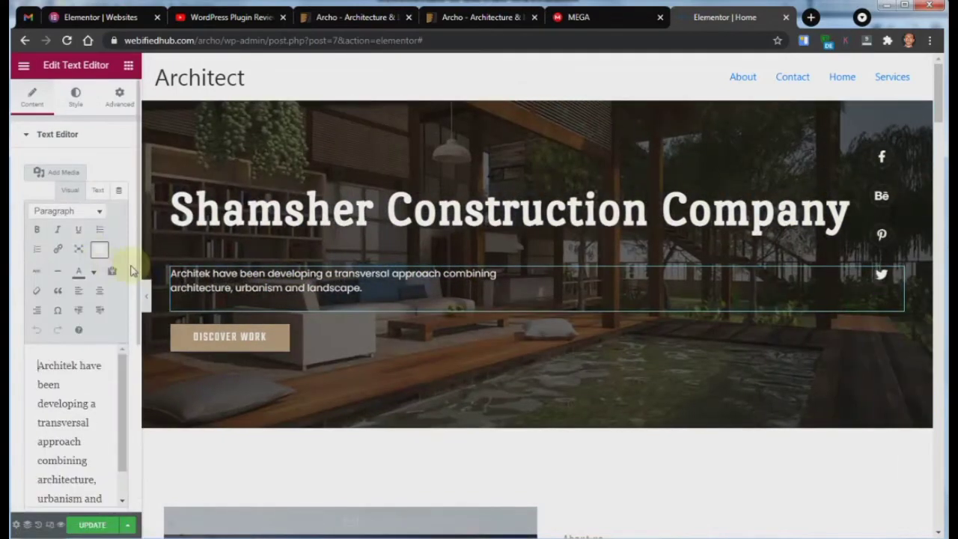
Set the hero paragraph's typography weight to 100 (thin), after briefly trying 800
click(104, 101)
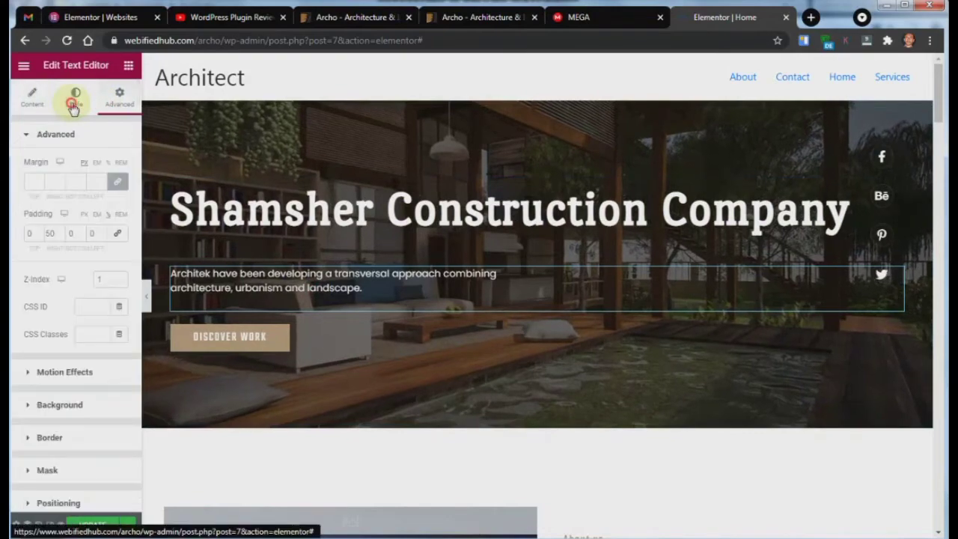
click(78, 113)
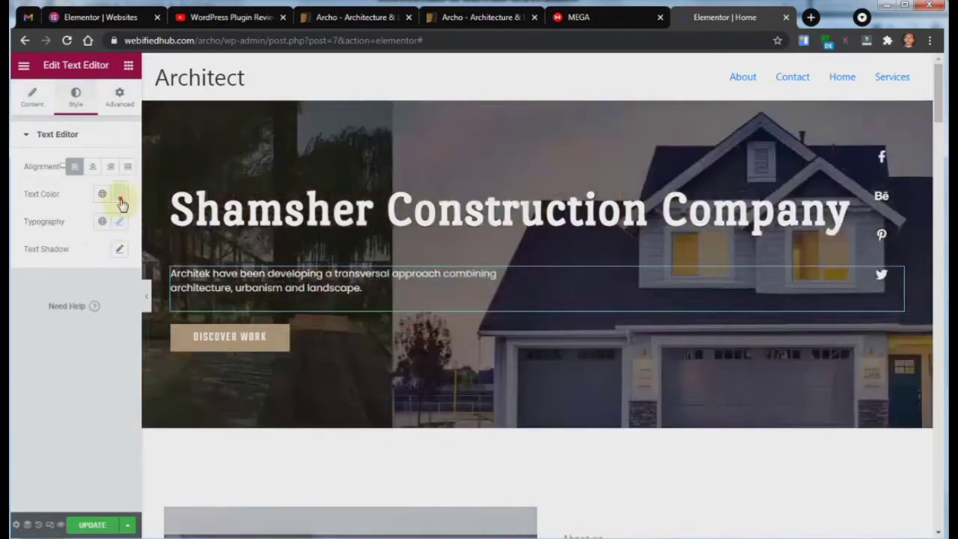
click(120, 195)
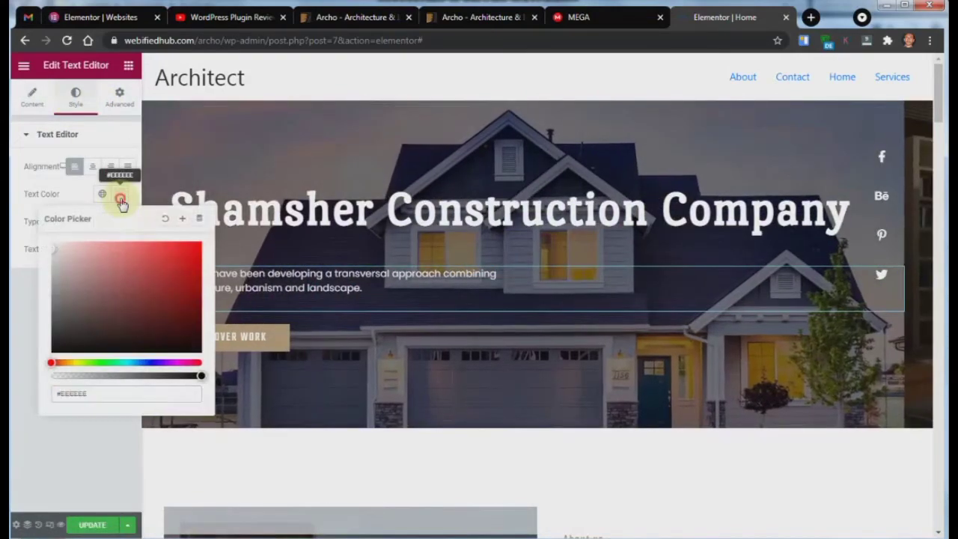
click(120, 198)
click(121, 223)
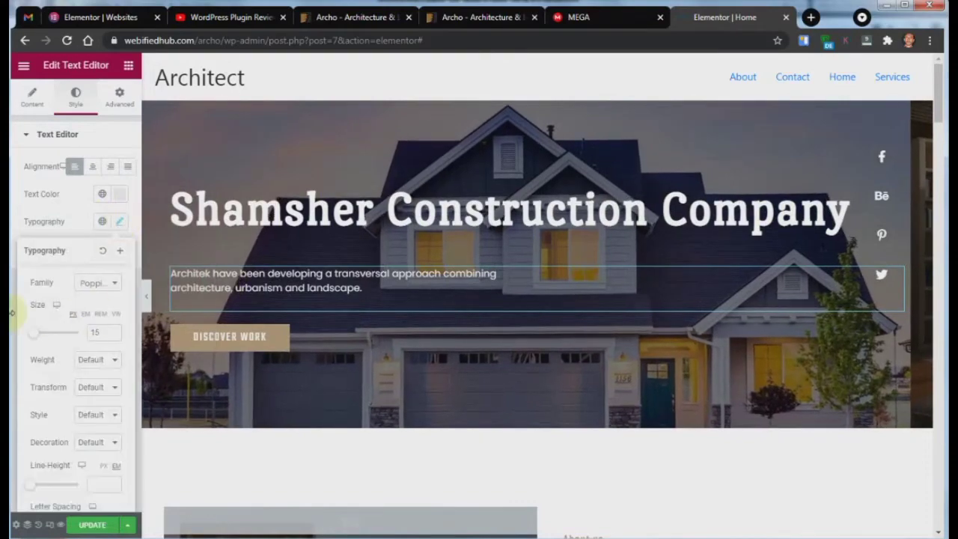
click(98, 359)
click(102, 446)
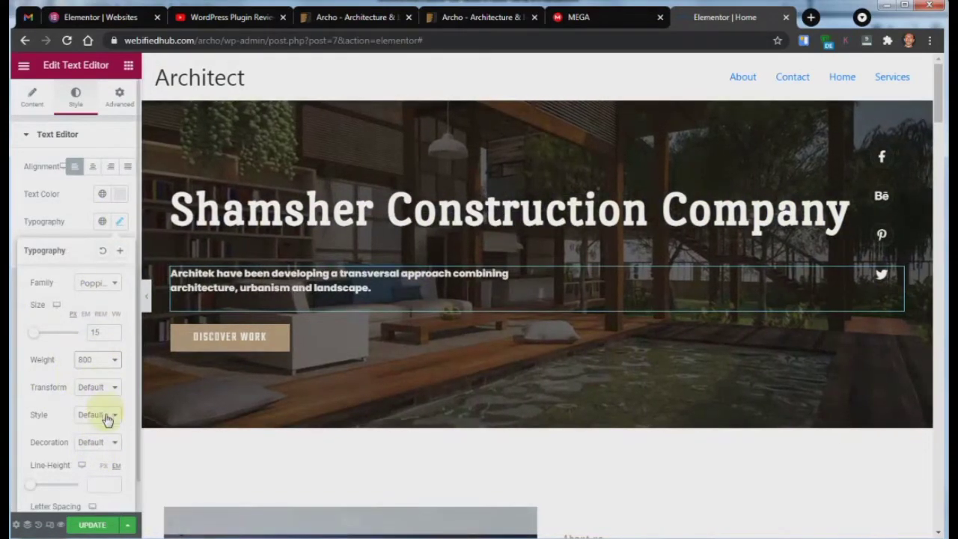
click(108, 389)
click(98, 360)
click(98, 359)
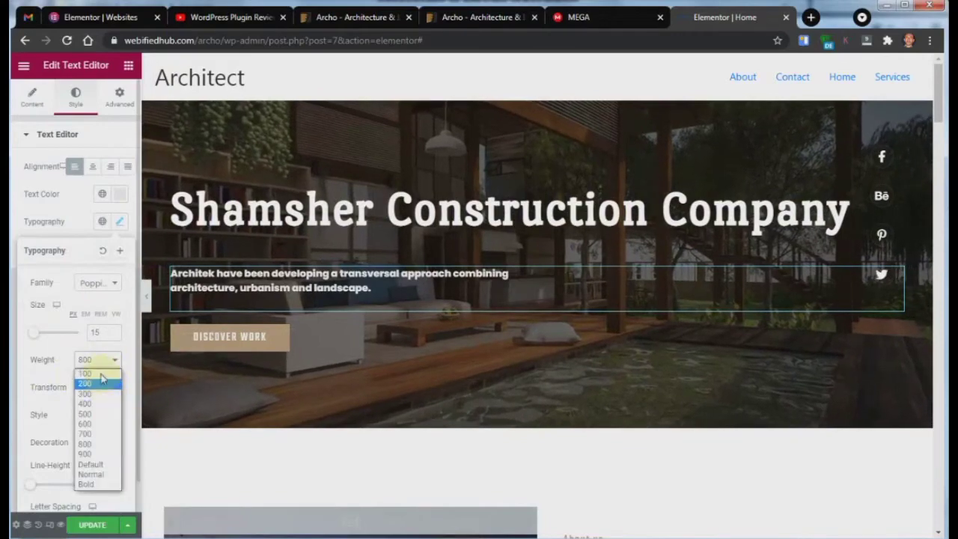
click(96, 369)
click(121, 222)
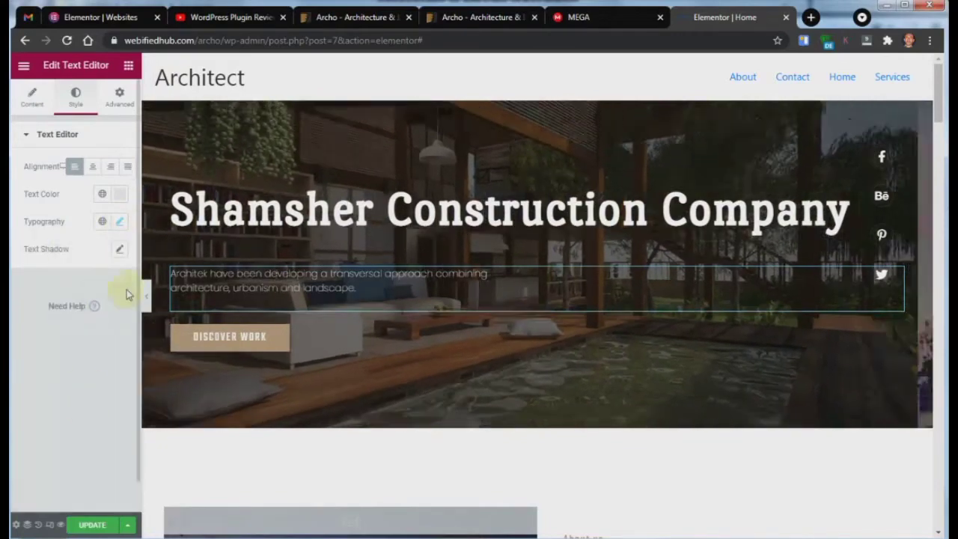
Edit the hero image column to view its background slideshow style settings
scroll(864, 225, down, 4)
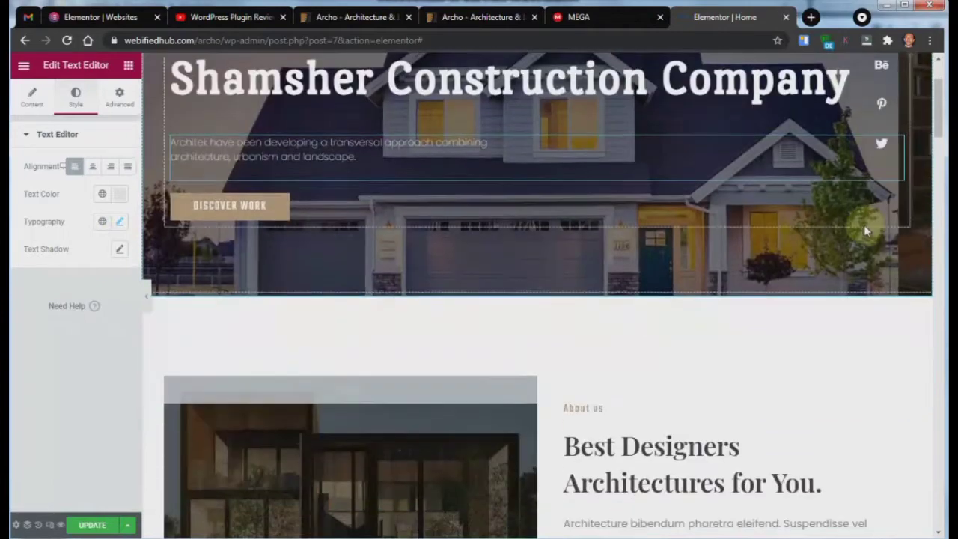
scroll(676, 241, up, 2)
scroll(583, 284, down, 3)
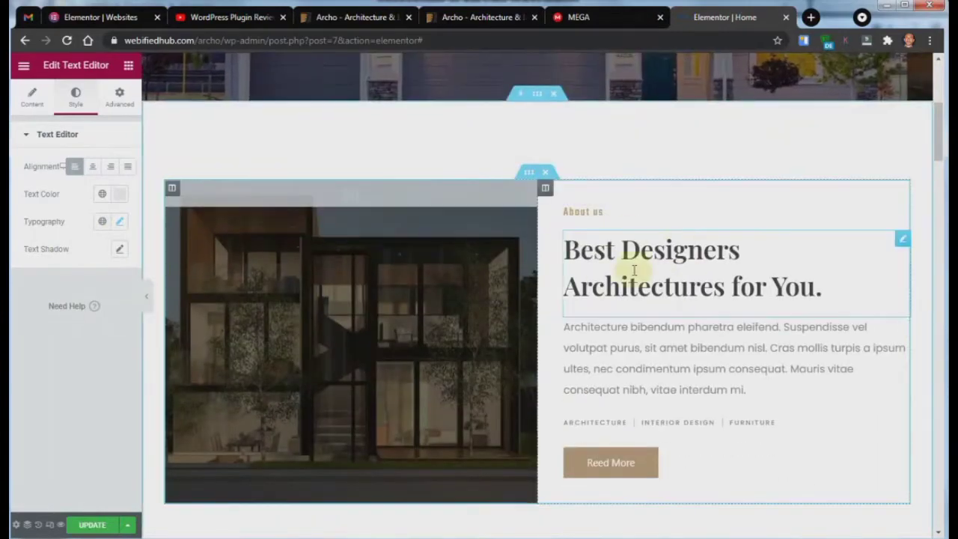
scroll(629, 255, down, 5)
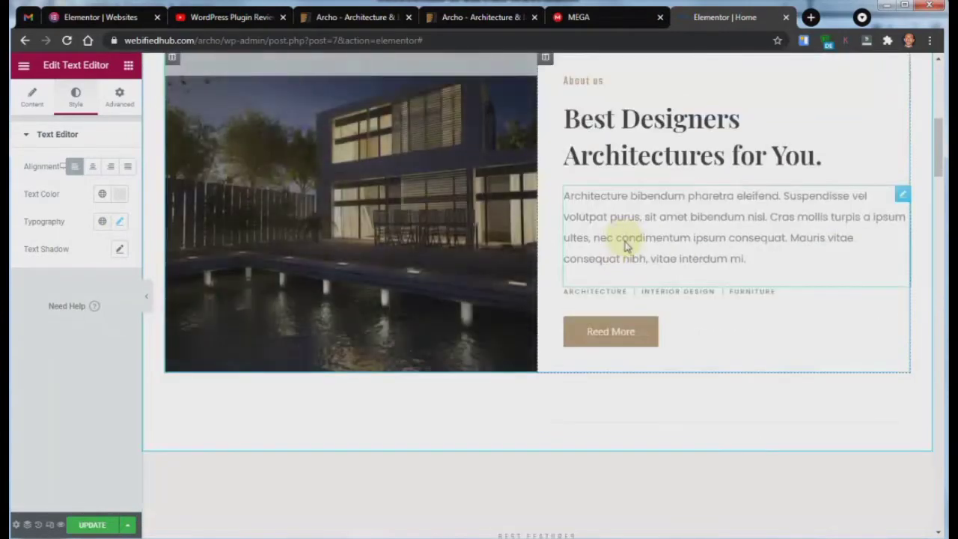
scroll(284, 189, up, 3)
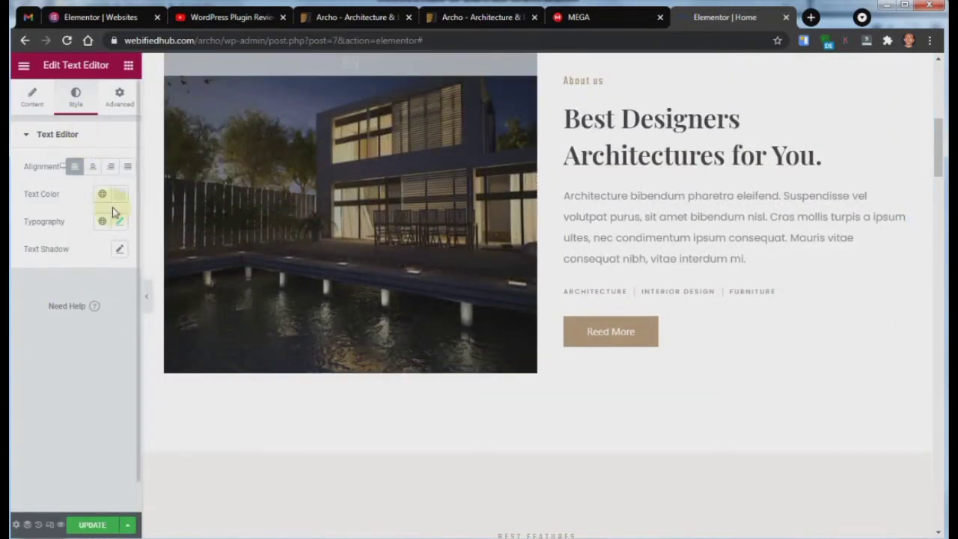
click(44, 108)
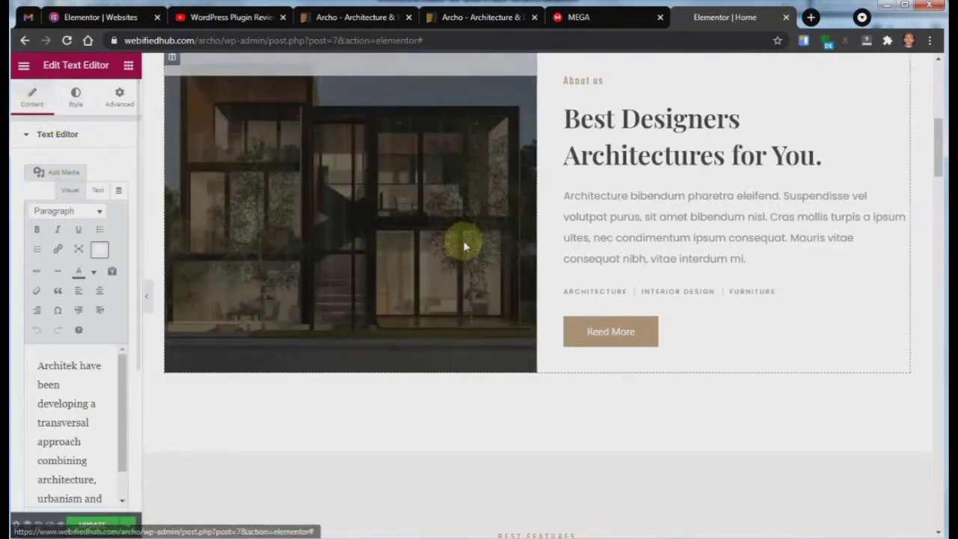
right_click(326, 209)
click(330, 207)
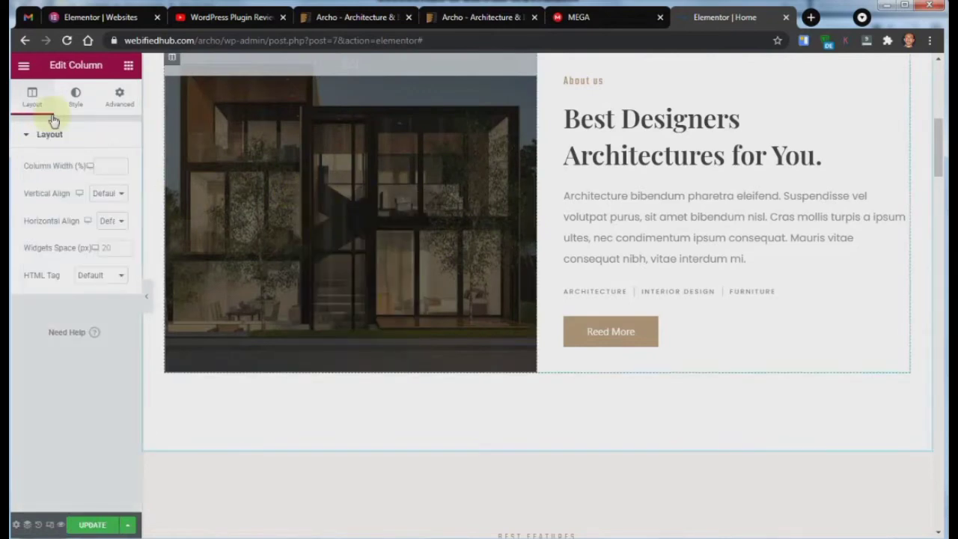
click(91, 104)
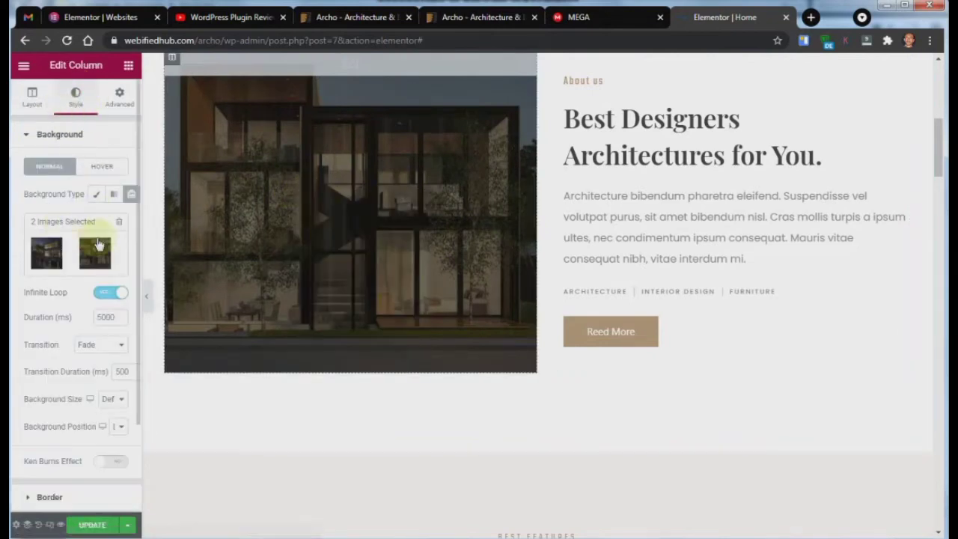
Open the Email Us contact icon box's settings near the bottom of the page
scroll(525, 262, down, 10)
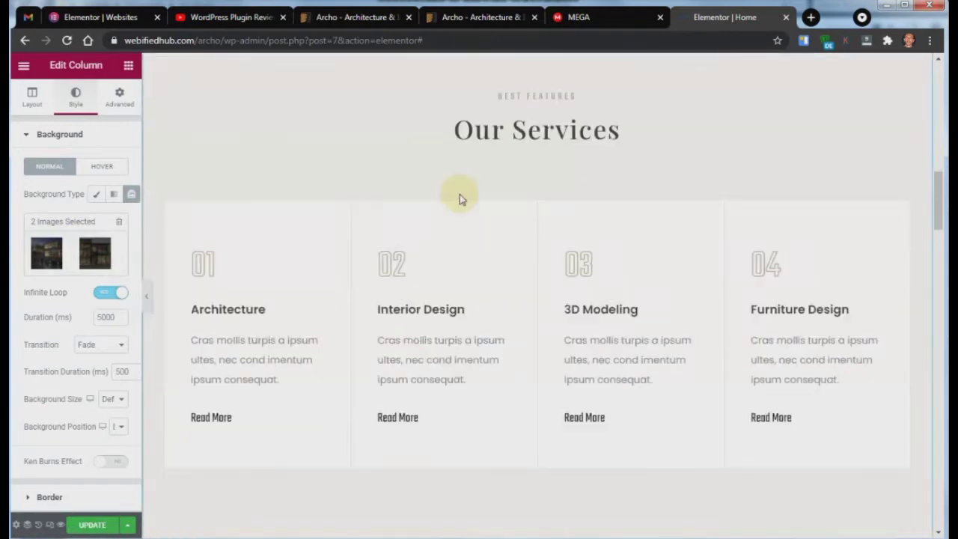
scroll(392, 143, up, 2)
scroll(464, 217, down, 8)
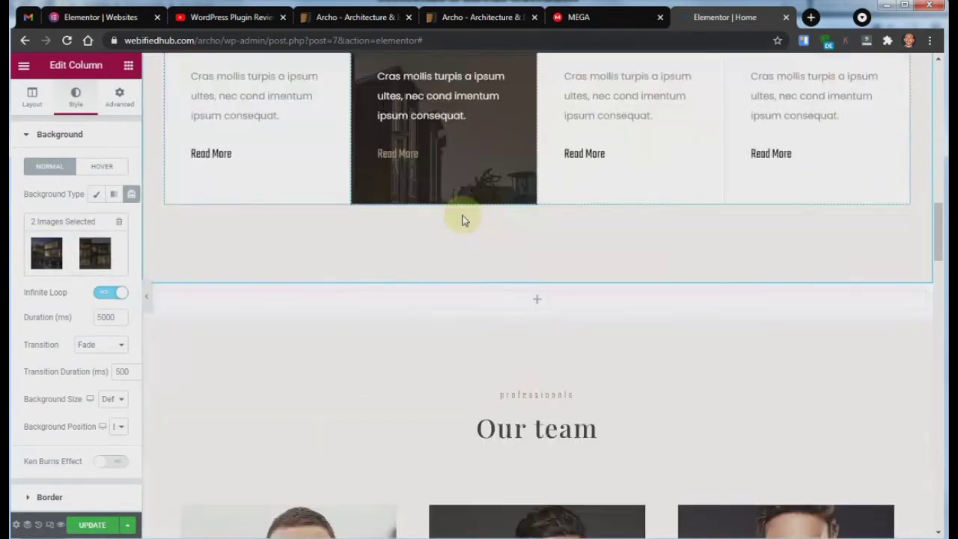
scroll(471, 214, down, 15)
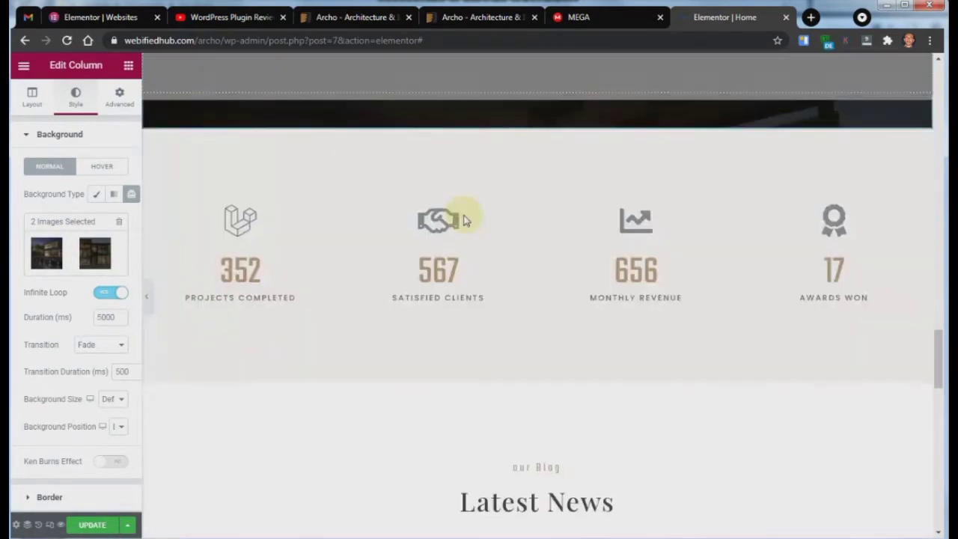
scroll(480, 217, down, 2)
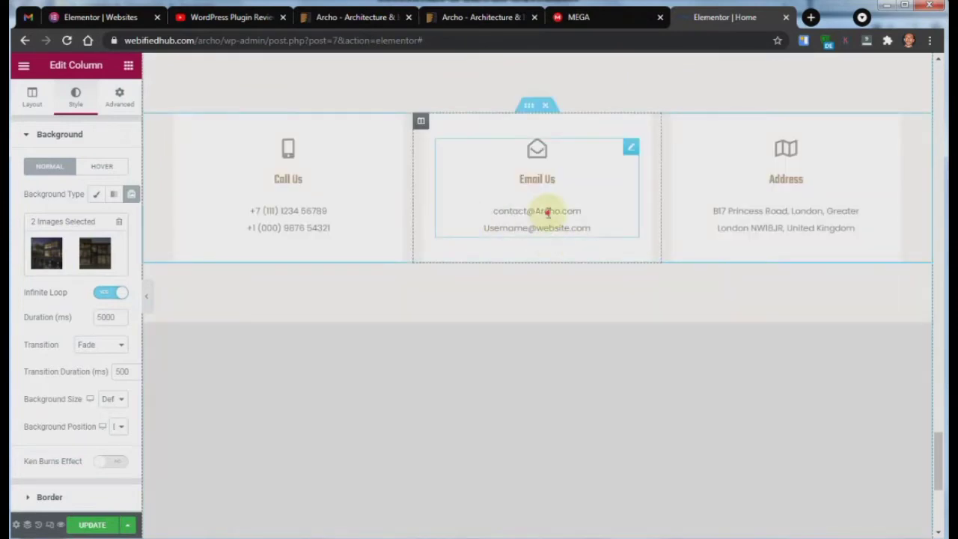
click(497, 227)
scroll(487, 225, up, 15)
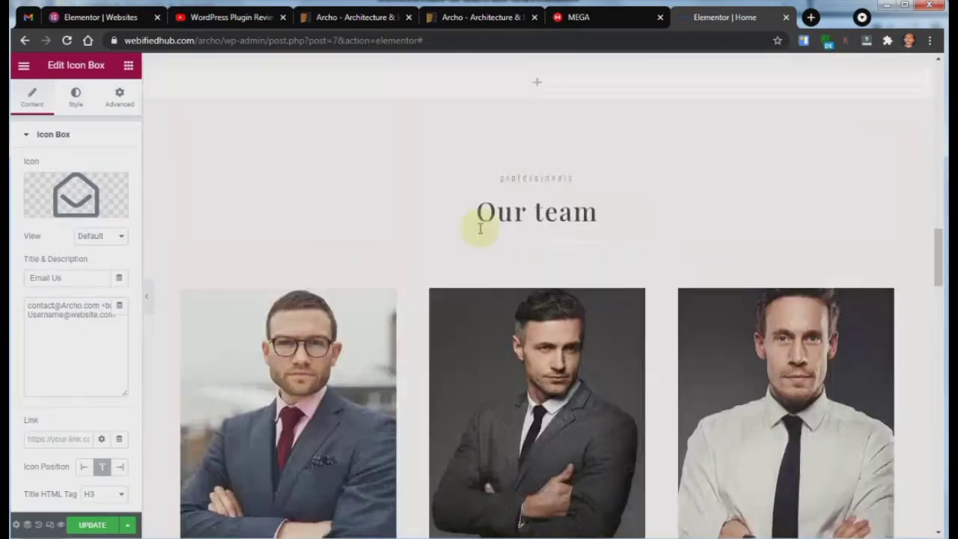
scroll(480, 228, up, 10)
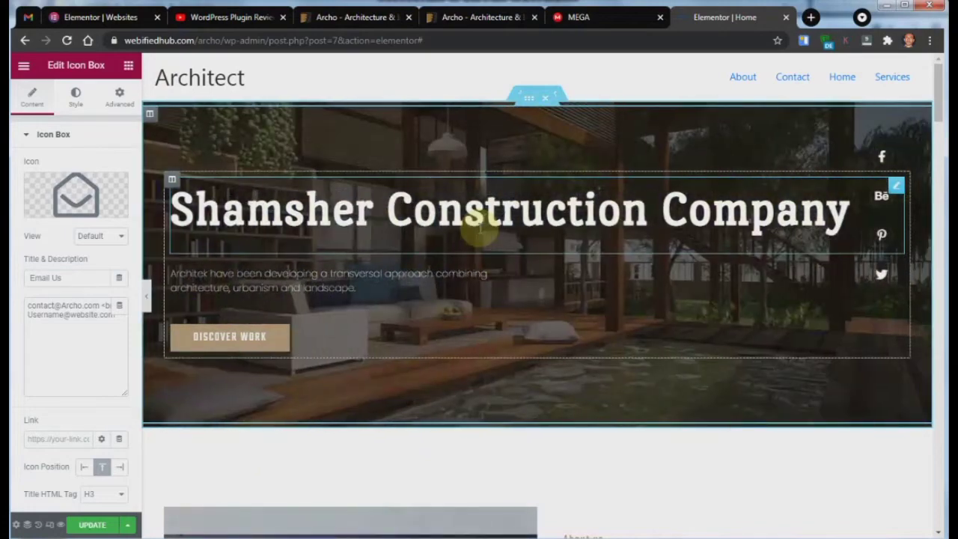
Insert a new section above About us with a column structure and show the widget list
scroll(480, 228, down, 5)
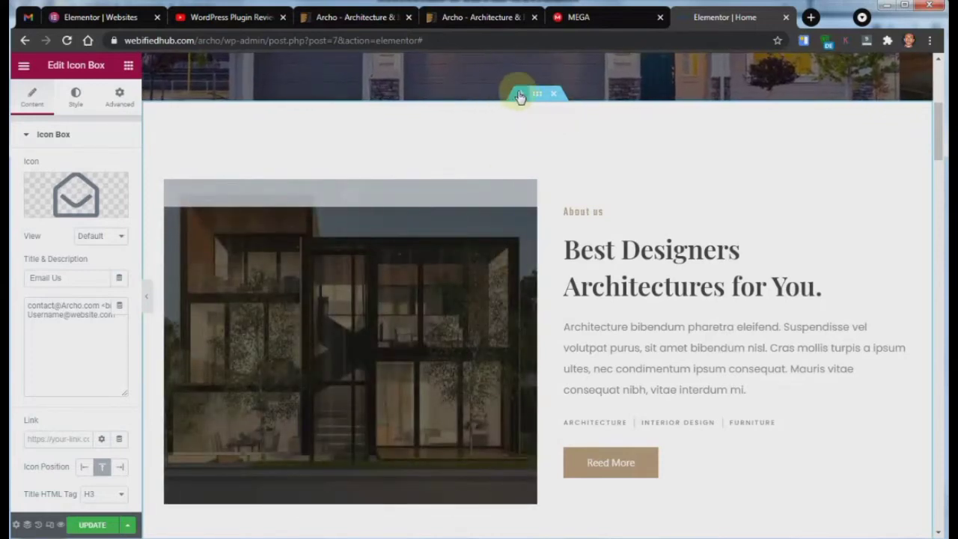
click(522, 95)
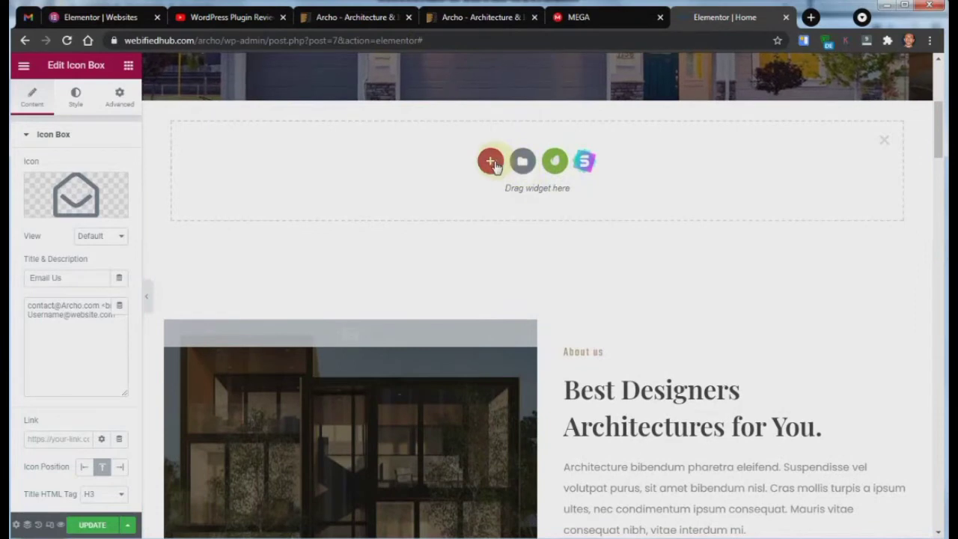
click(128, 66)
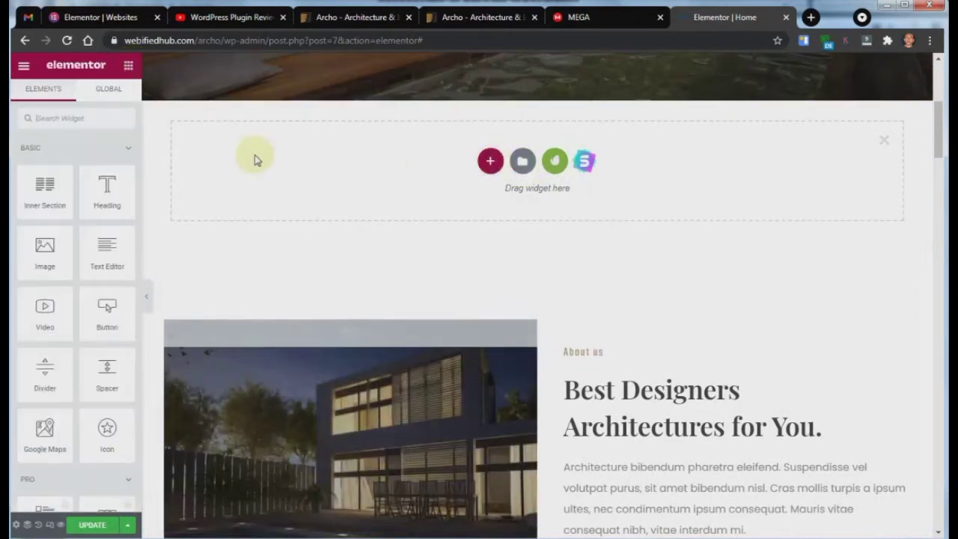
click(491, 161)
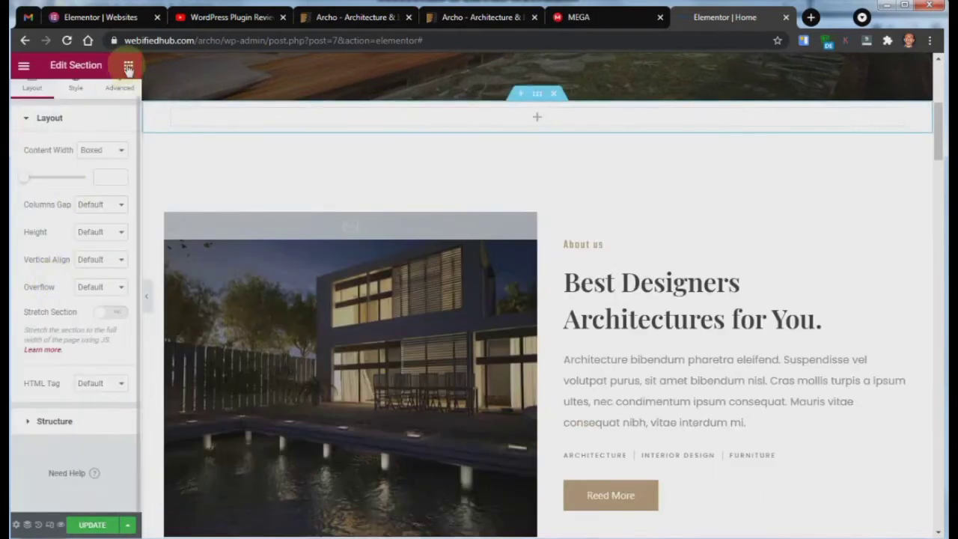
click(128, 65)
scroll(92, 246, down, 10)
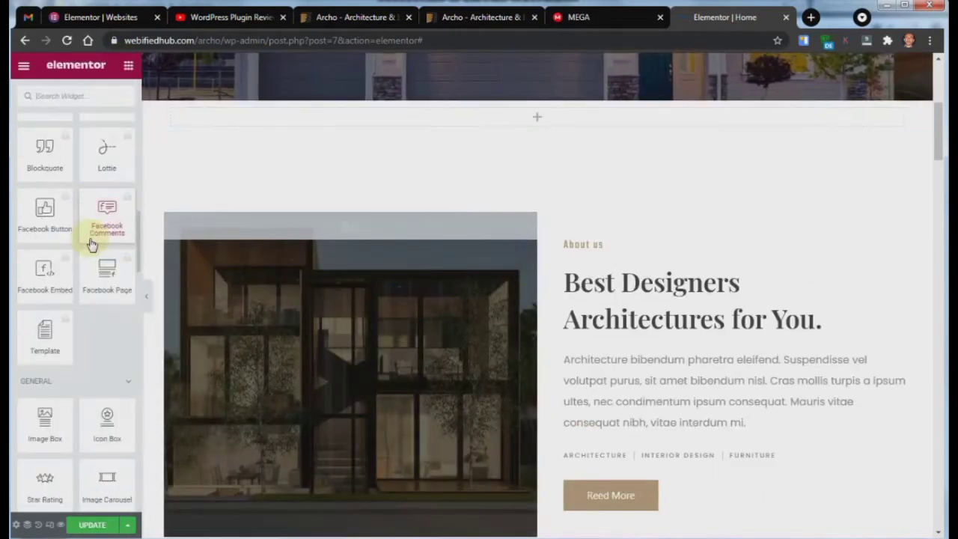
scroll(92, 246, down, 5)
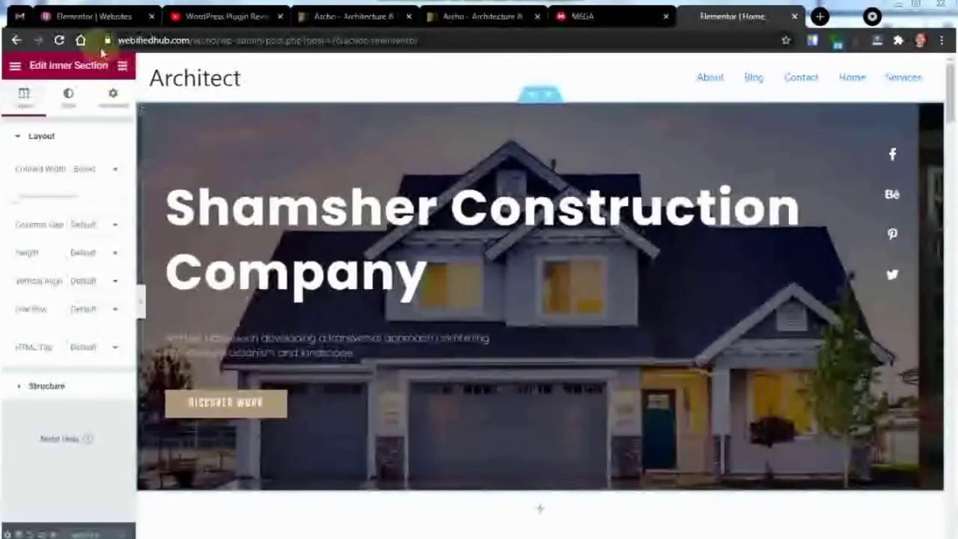
Add an empty single-column section above the Shamsher Construction Company hero, then return to widgets
click(122, 65)
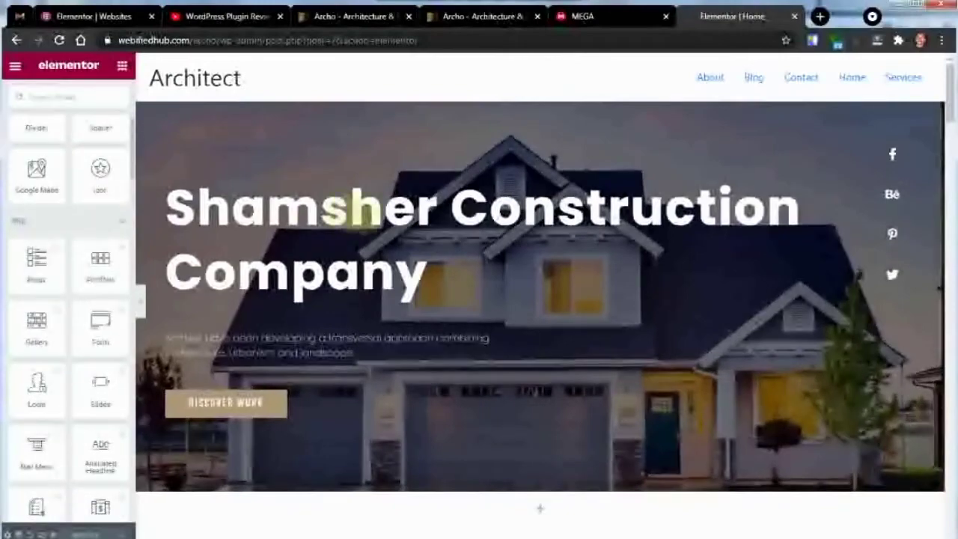
scroll(348, 209, down, 3)
scroll(536, 225, up, 3)
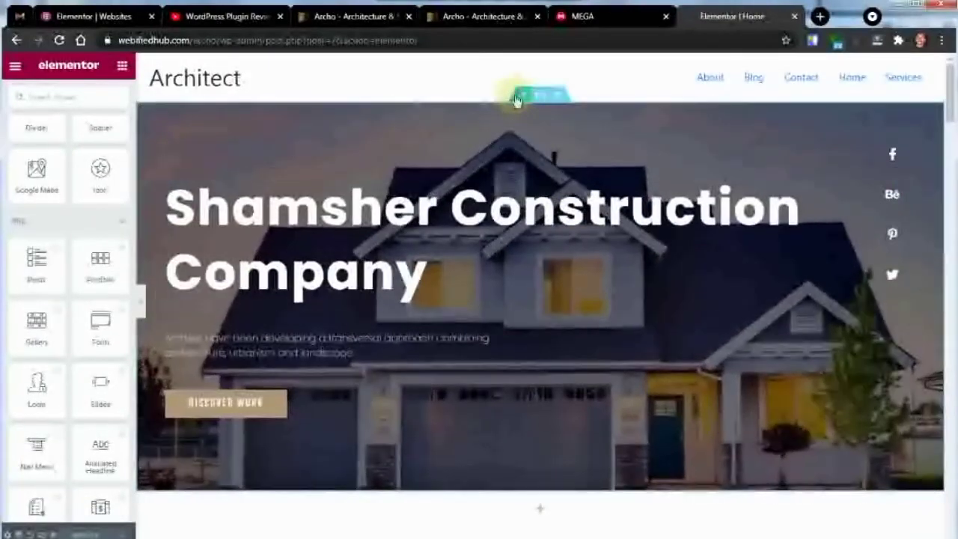
scroll(521, 105, up, 1)
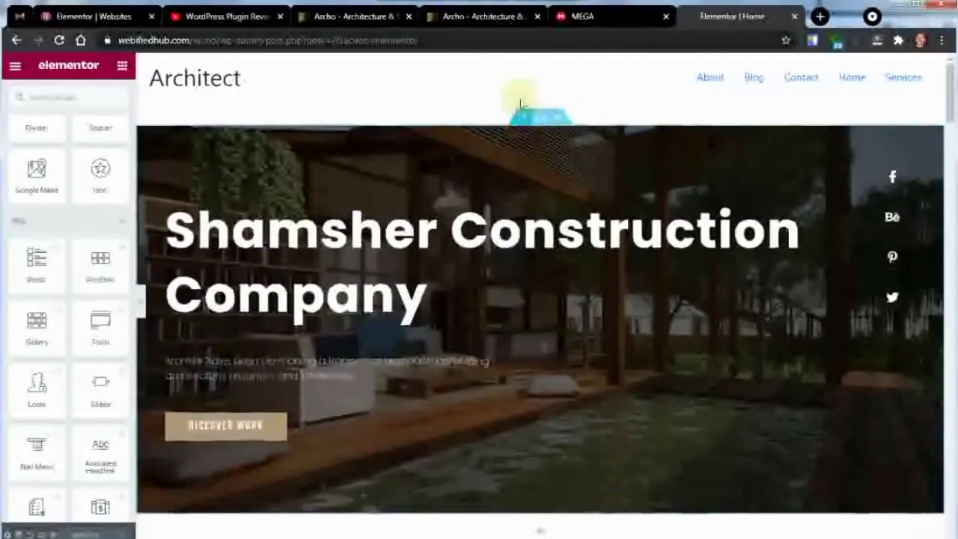
click(521, 104)
click(492, 162)
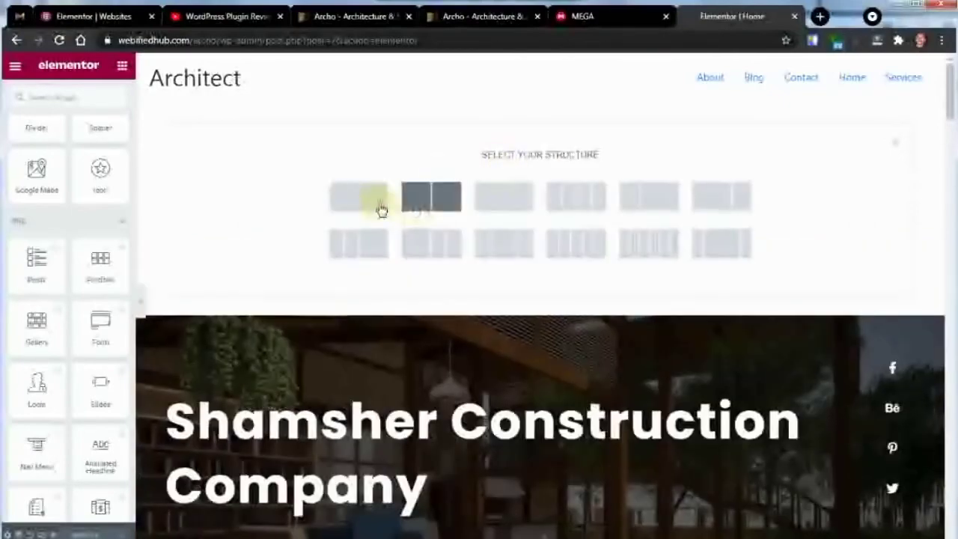
click(358, 196)
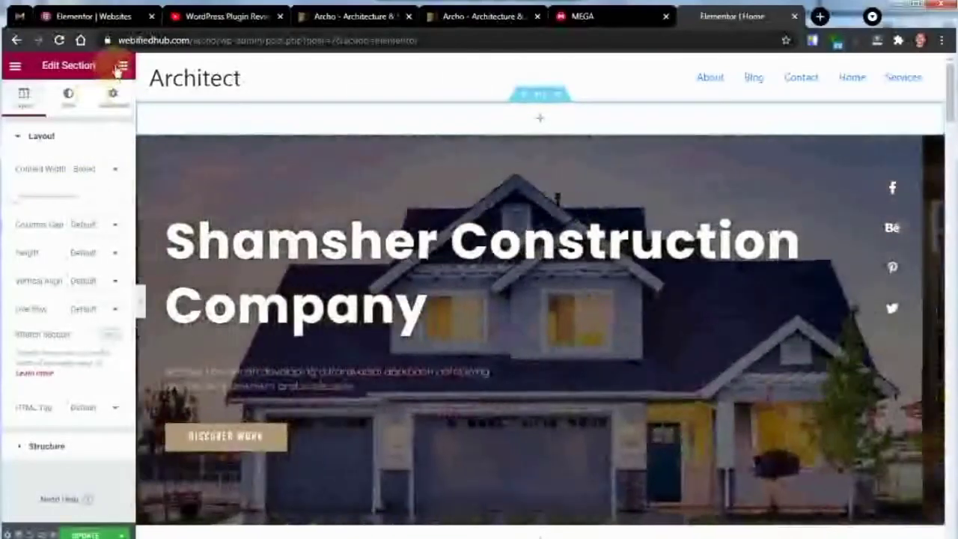
click(120, 67)
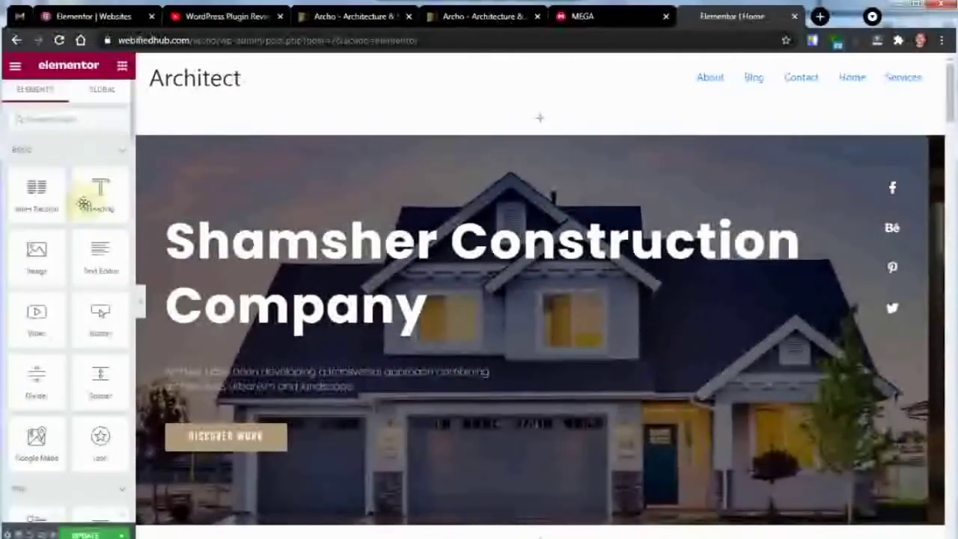
Drag a Video widget into the new empty section and open its context menu
scroll(33, 224, down, 2)
drag(24, 260, 546, 126)
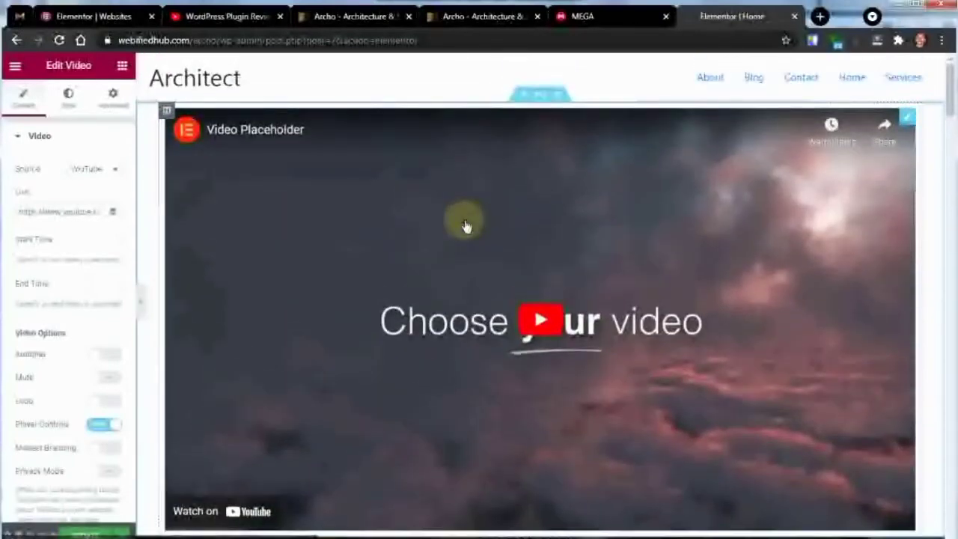
right_click(465, 225)
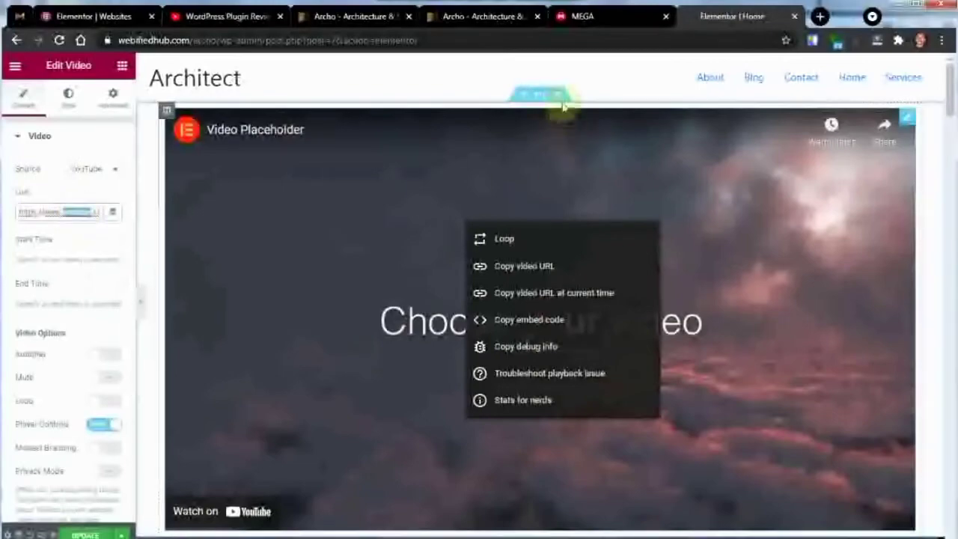
Undo the Video widget so the hero sits under the header, and review the page
key(ctrl+z)
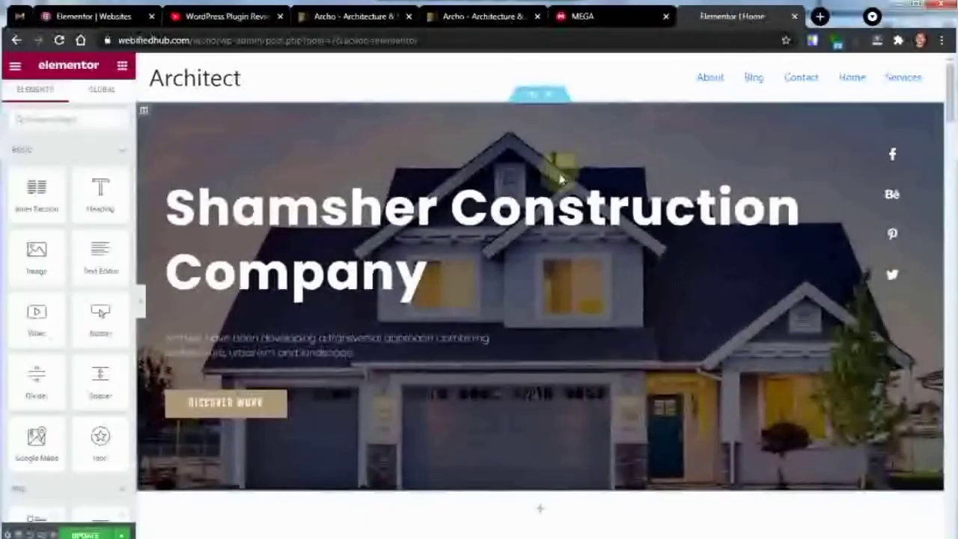
scroll(562, 174, down, 9)
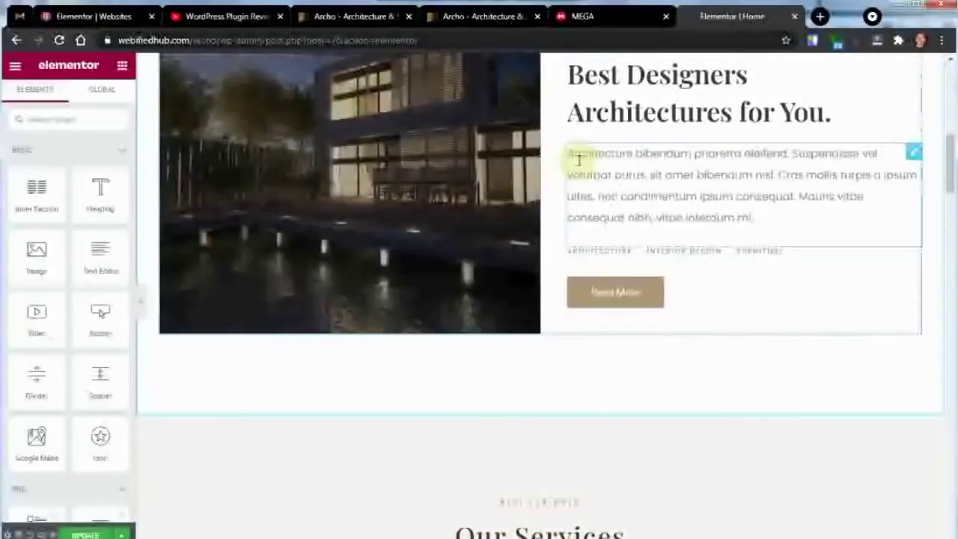
scroll(572, 164, down, 3)
scroll(569, 171, down, 3)
scroll(567, 172, down, 6)
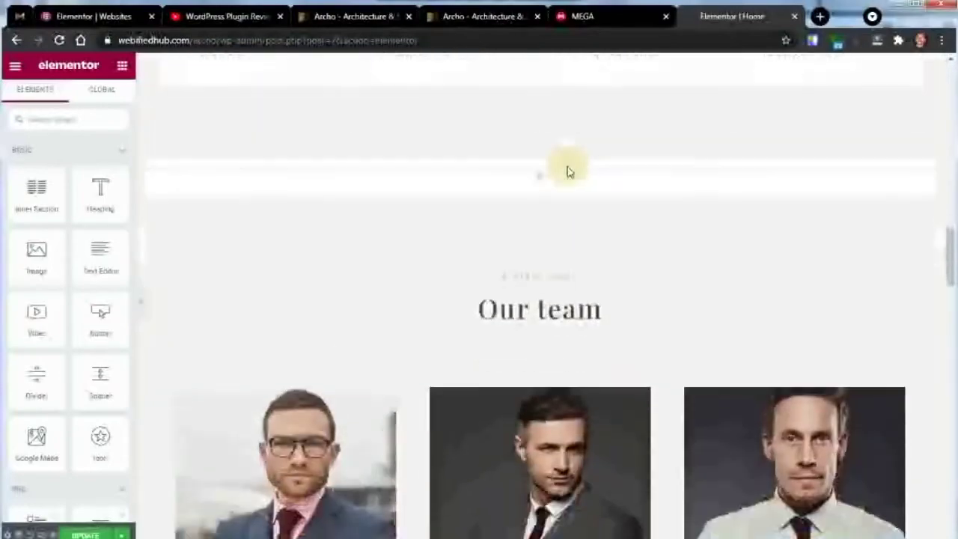
scroll(567, 172, down, 2)
scroll(567, 172, down, 8)
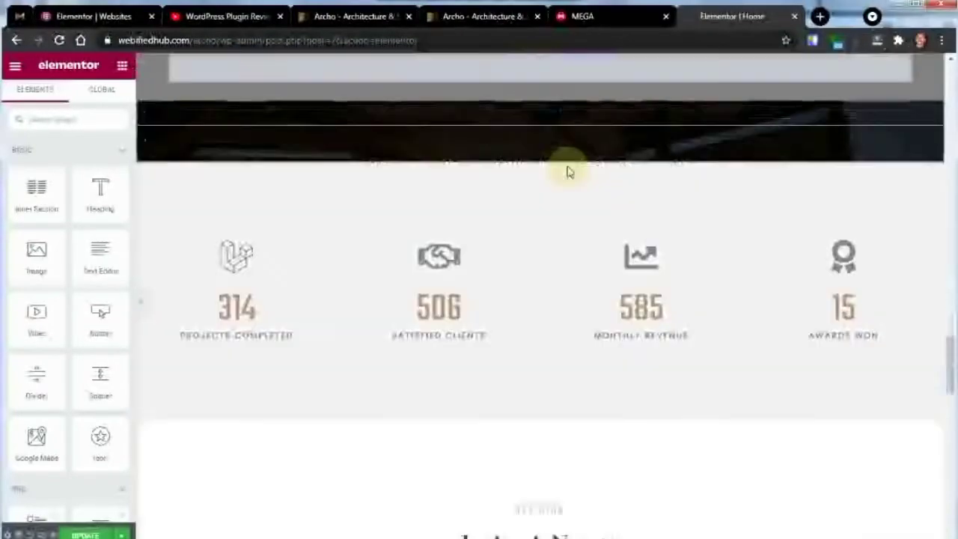
scroll(567, 172, down, 5)
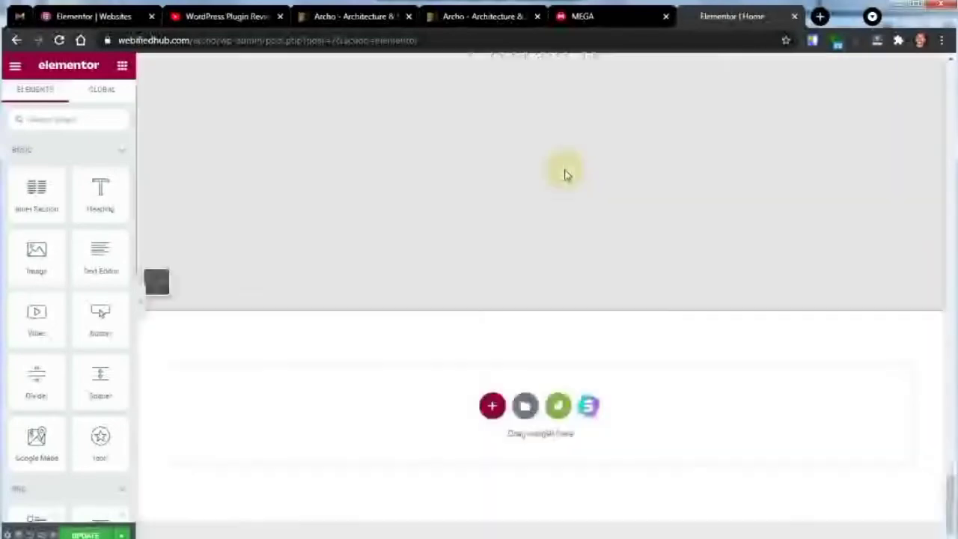
scroll(567, 172, up, 12)
scroll(567, 170, up, 6)
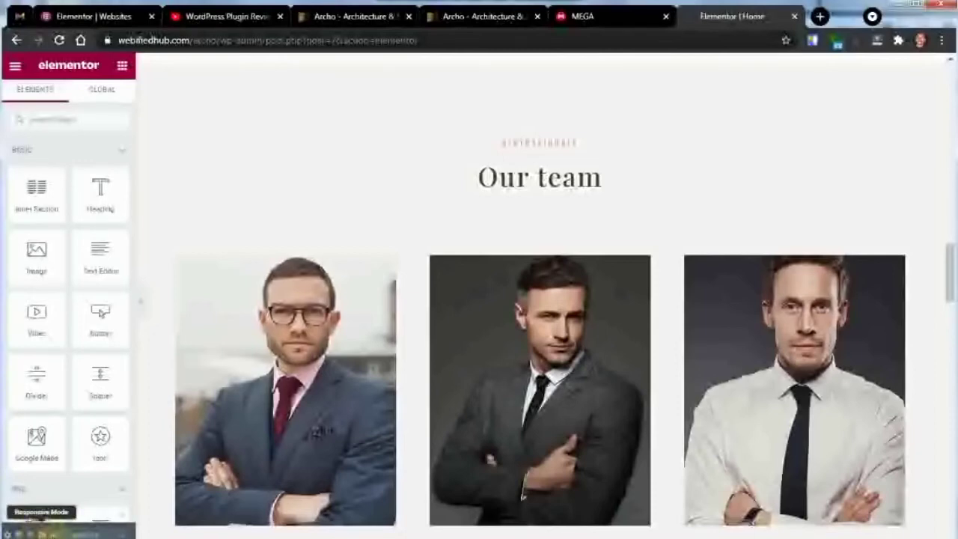
Switch the canvas to mobile preview, toggling desktop once, and scroll through the layout
click(42, 533)
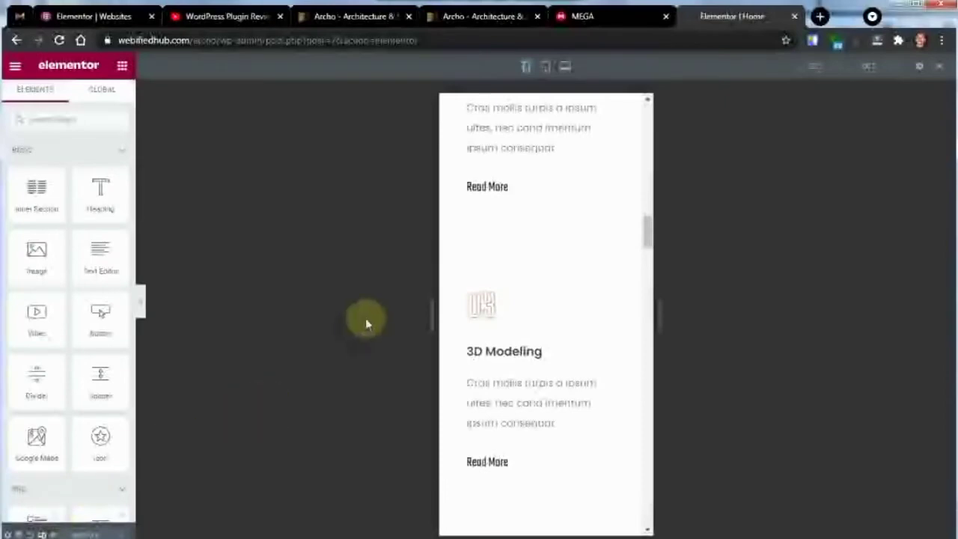
scroll(522, 257, up, 10)
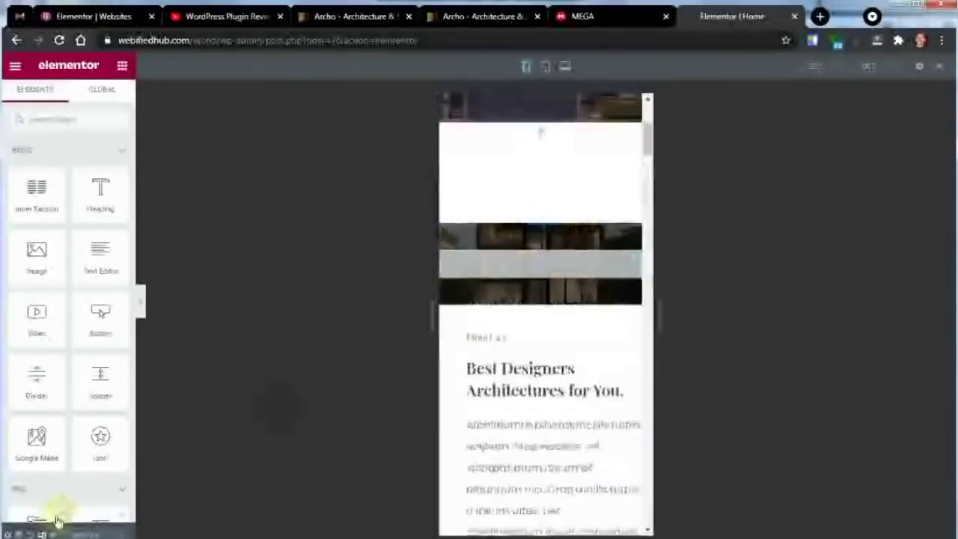
click(42, 533)
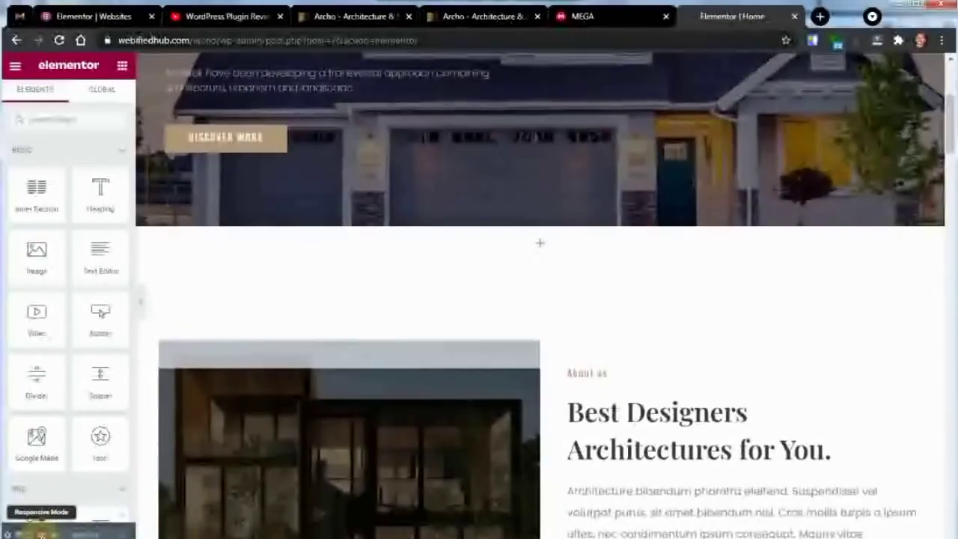
click(42, 533)
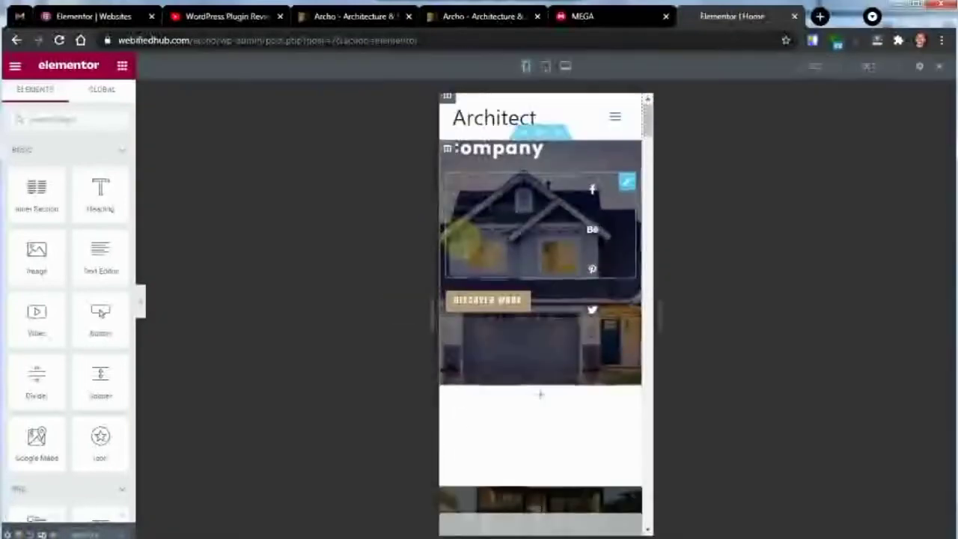
scroll(462, 246, down, 6)
scroll(462, 245, down, 8)
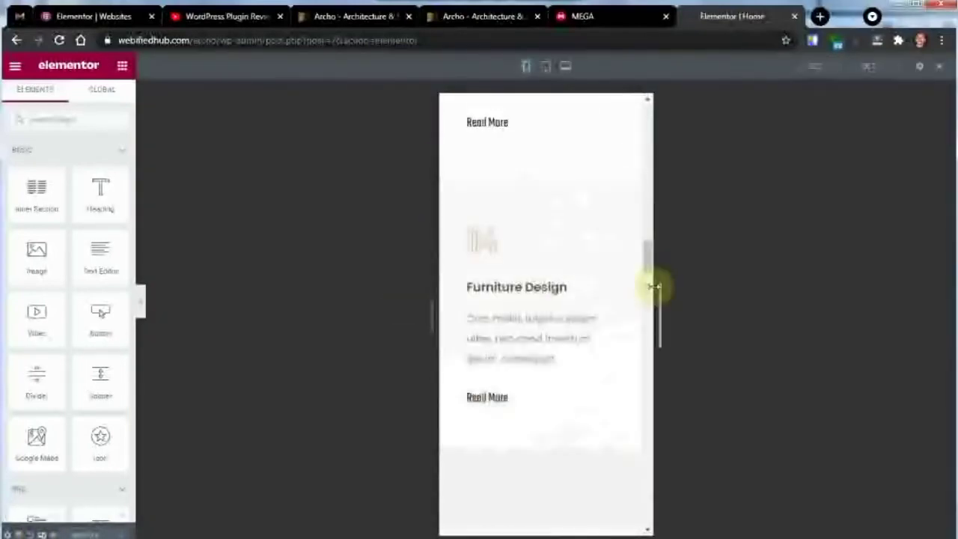
scroll(591, 305, up, 7)
scroll(592, 306, up, 5)
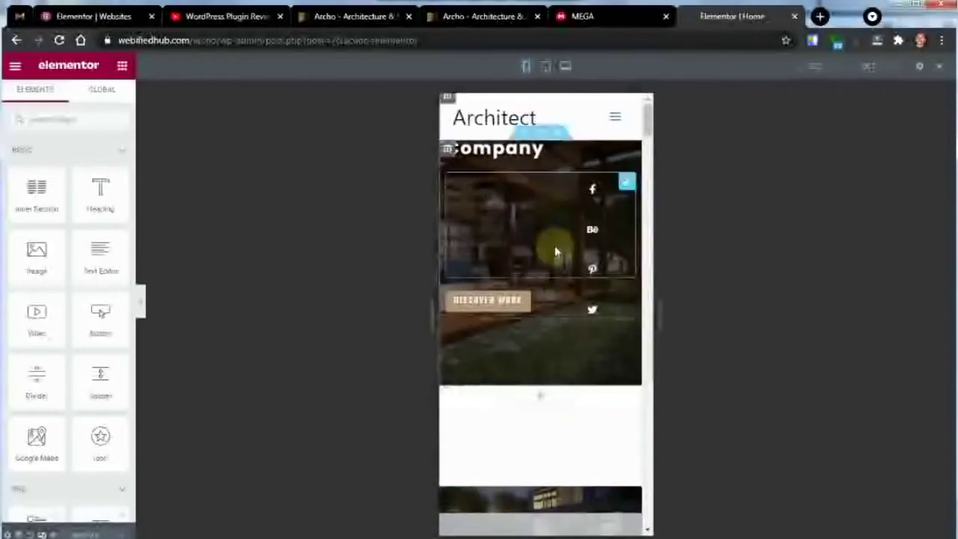
Raise the hero heading's top margin in its Advanced settings for mobile
click(540, 159)
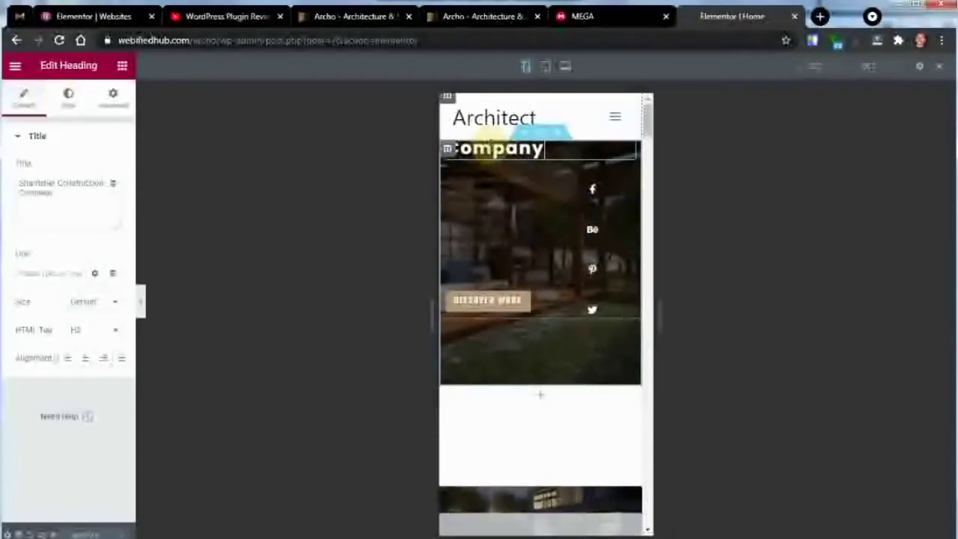
click(109, 105)
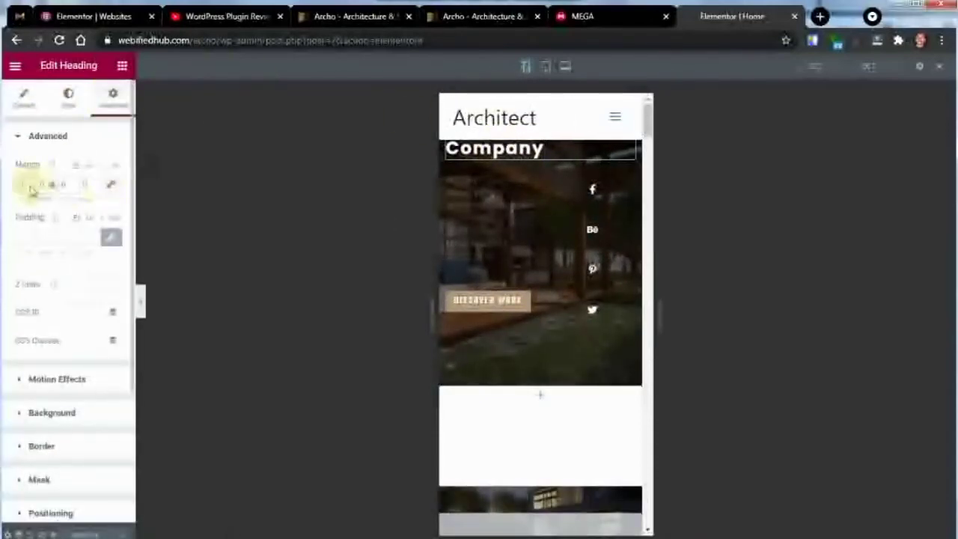
click(33, 187)
scroll(32, 187, up, 9)
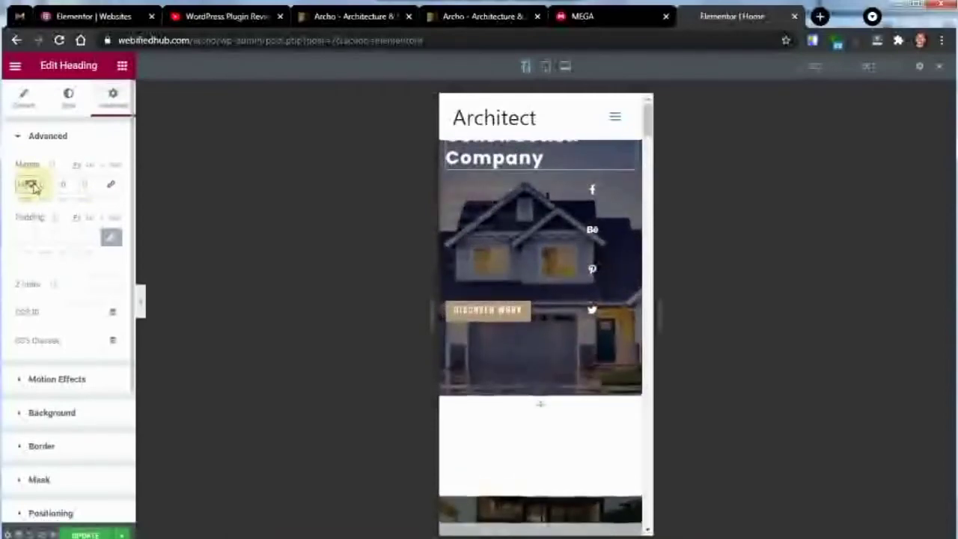
scroll(33, 187, up, 3)
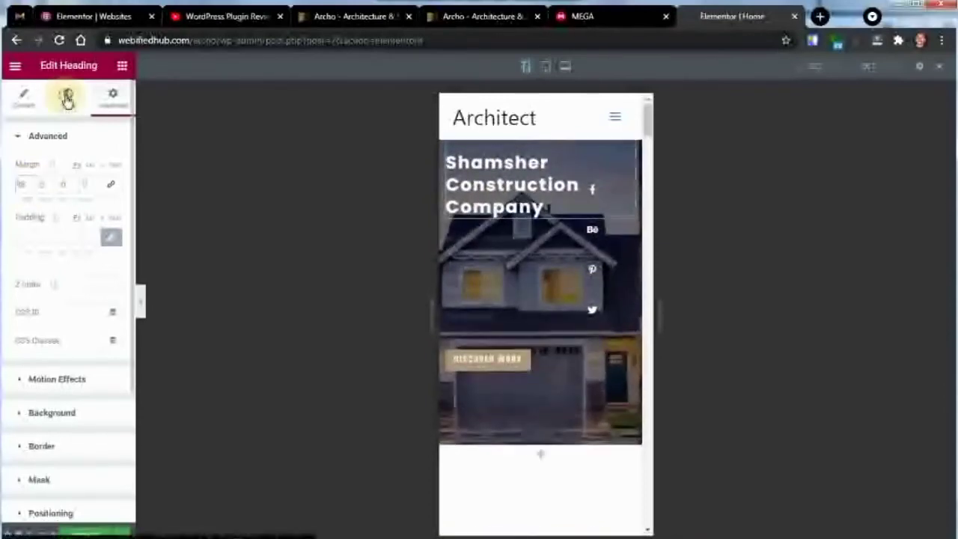
Set the hero heading's typography size to 31, then select the hero paragraph
click(67, 98)
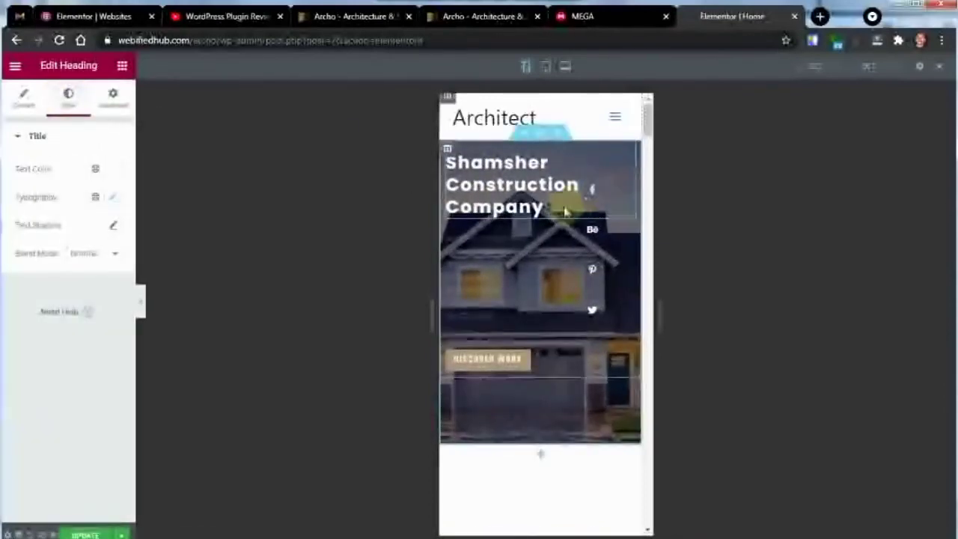
click(30, 94)
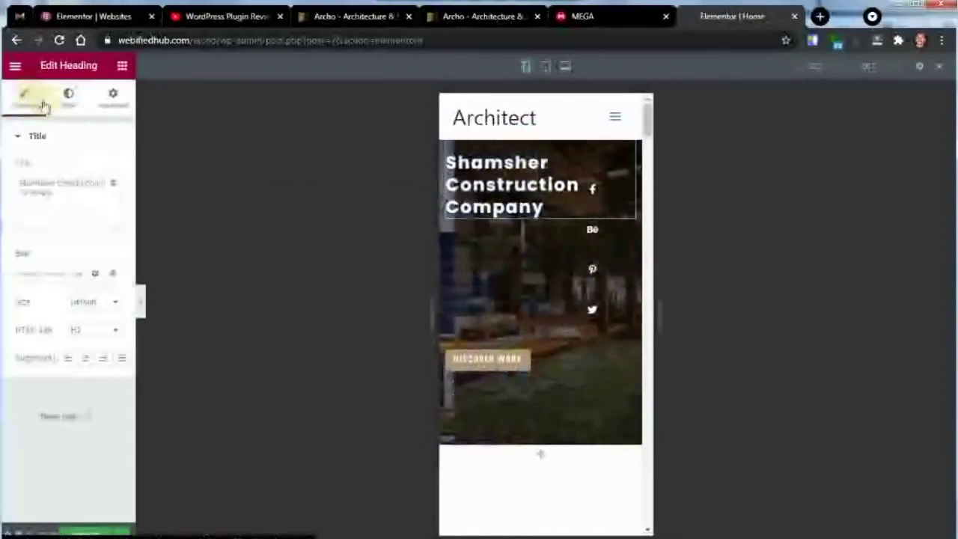
click(69, 97)
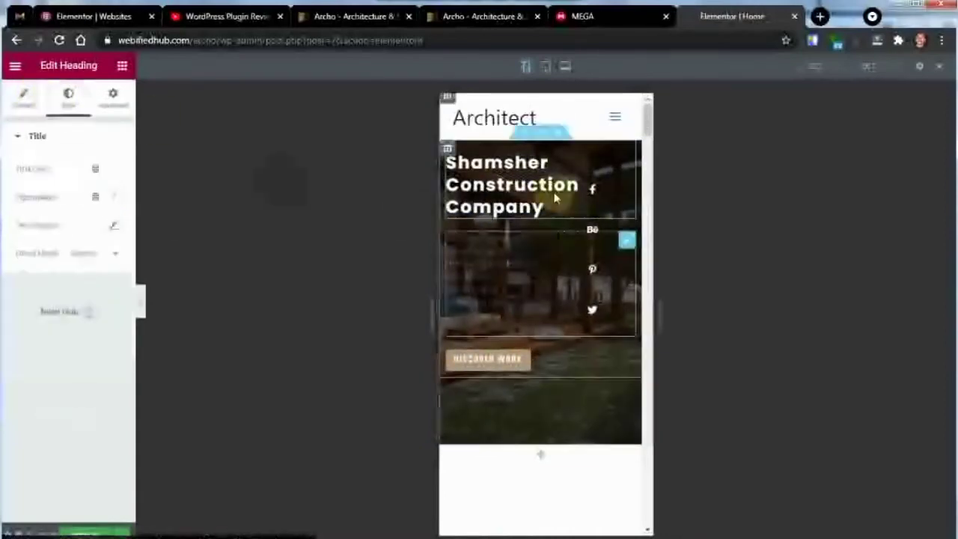
click(111, 198)
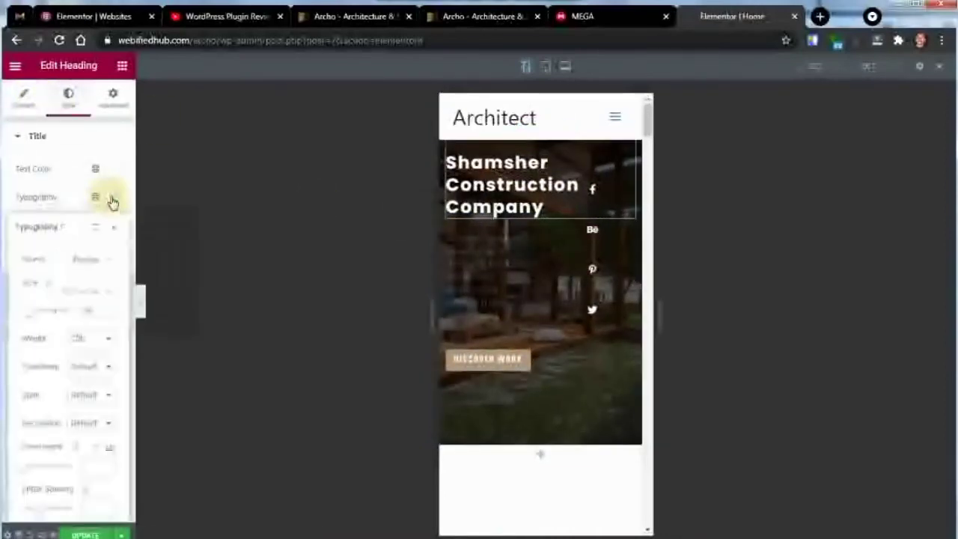
click(106, 309)
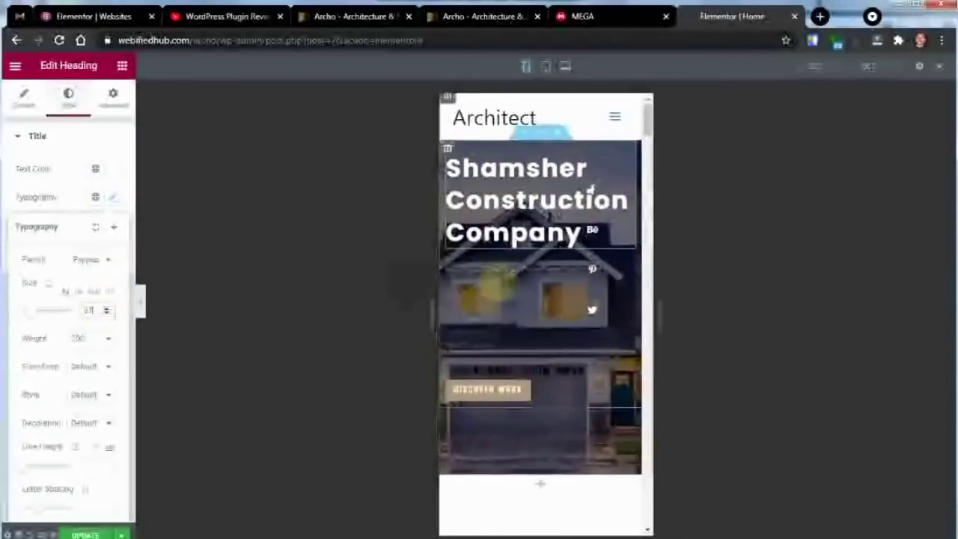
click(511, 298)
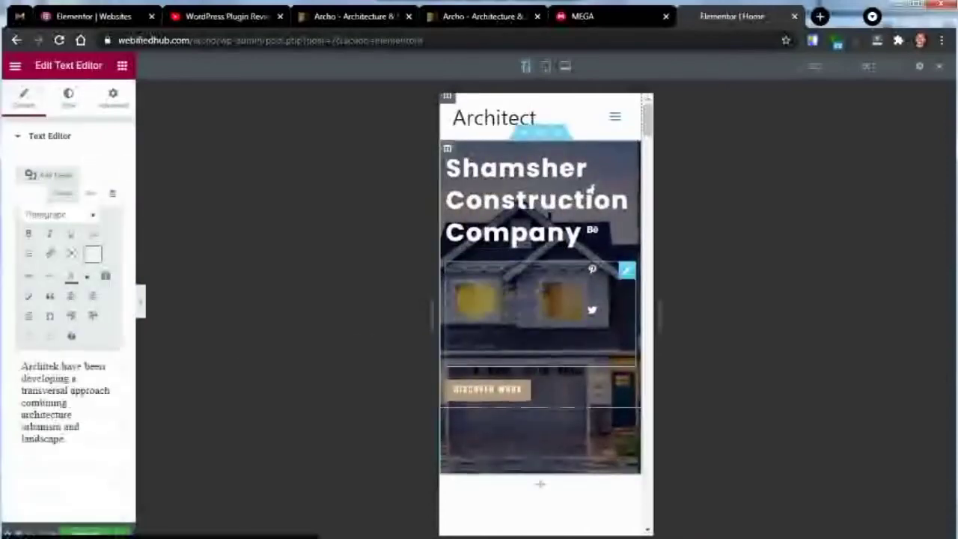
Reduce the hero paragraph's top padding, leaving its text colour unchanged
click(113, 97)
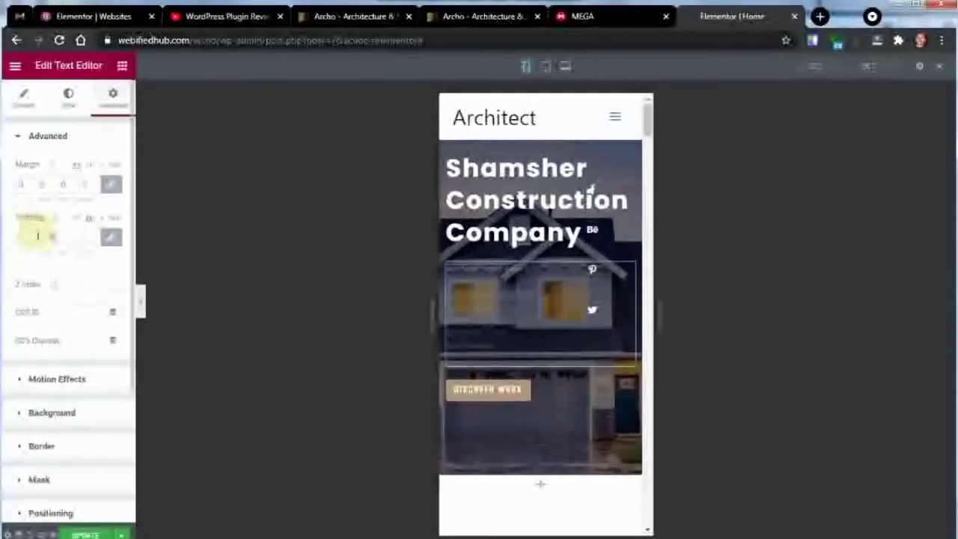
click(30, 238)
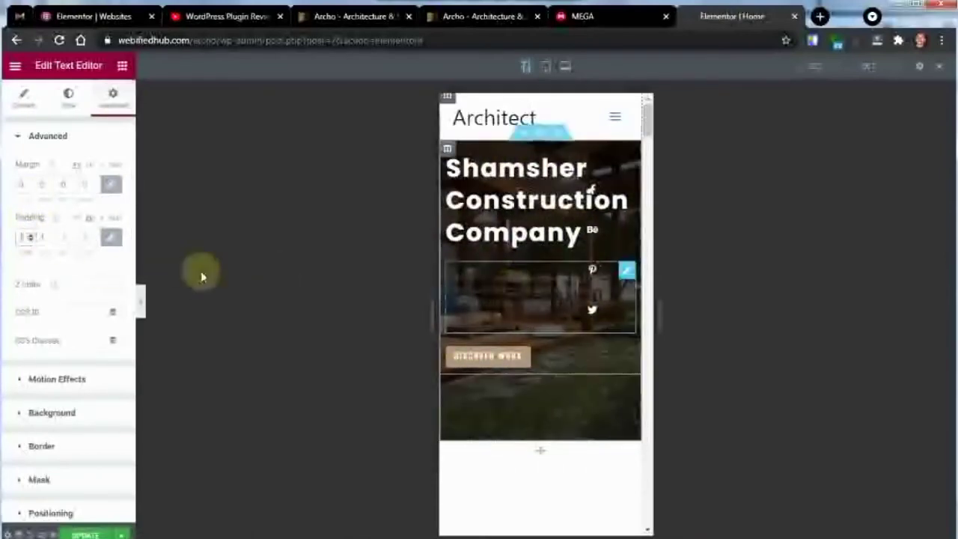
click(66, 100)
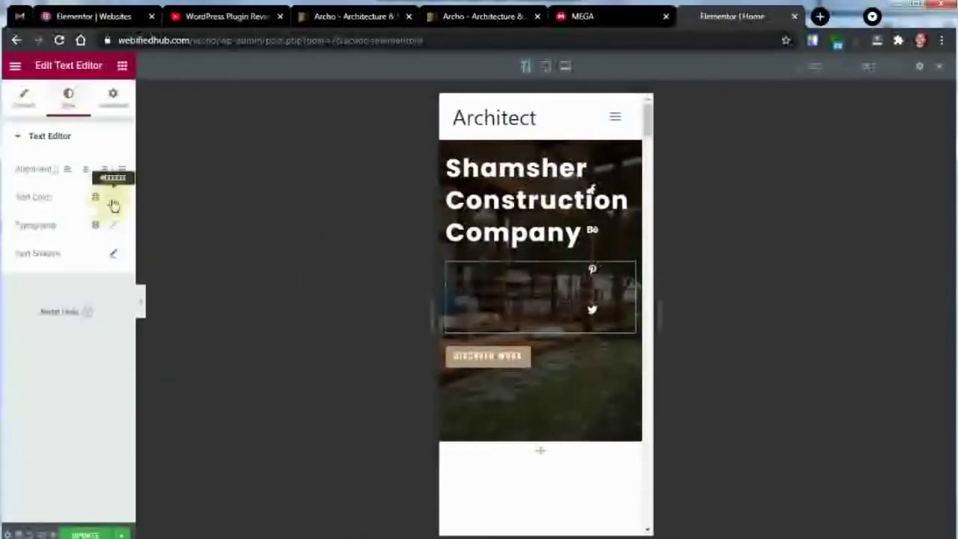
click(113, 199)
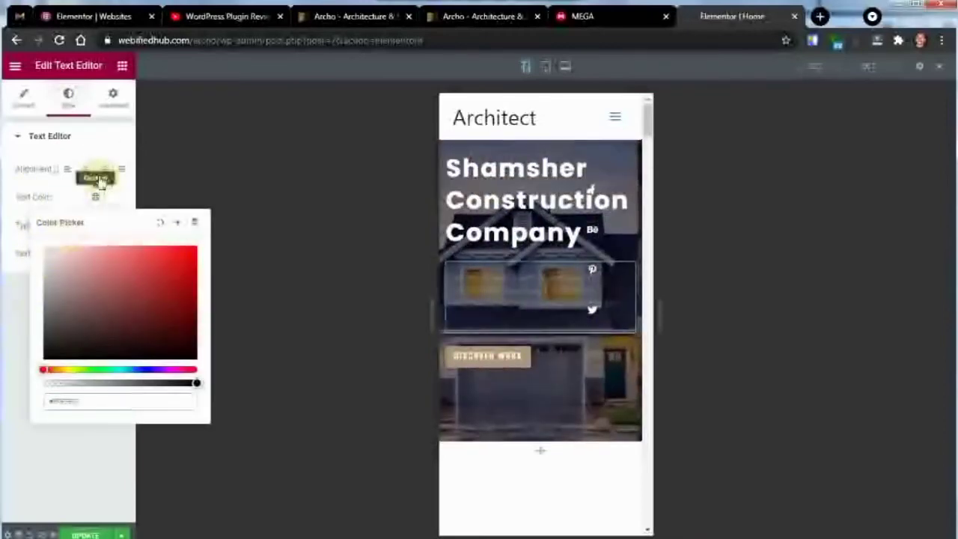
click(60, 187)
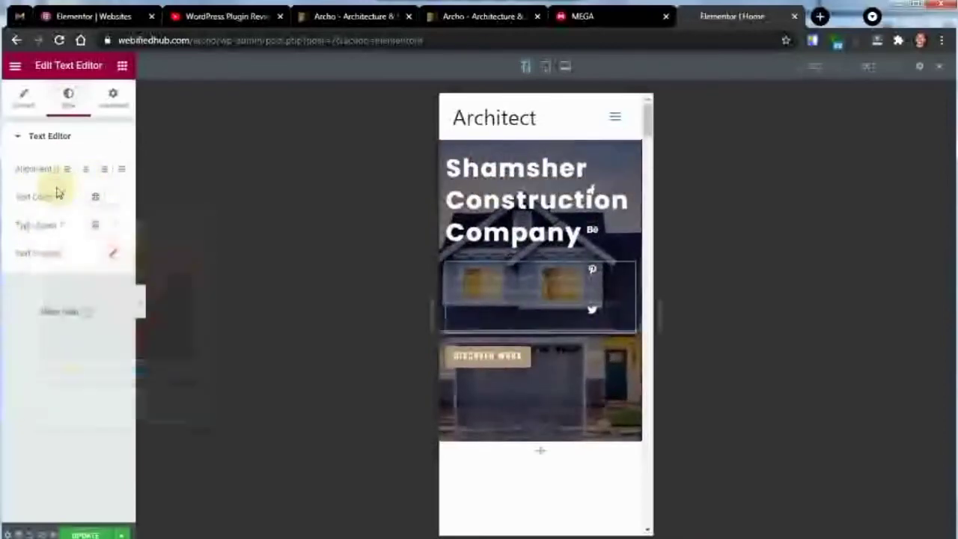
Give the hero paragraph a bolder font weight while keeping the Poppins family
click(115, 224)
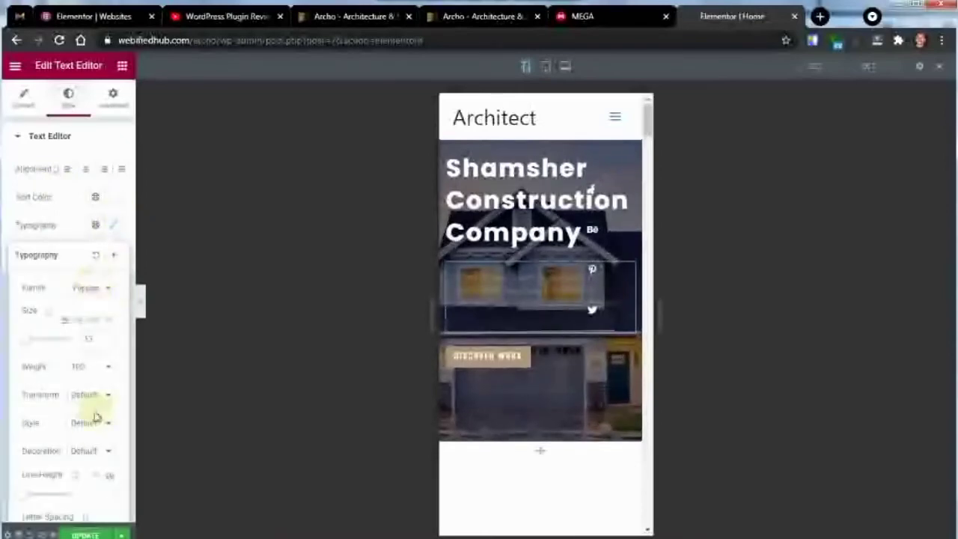
click(92, 289)
click(87, 291)
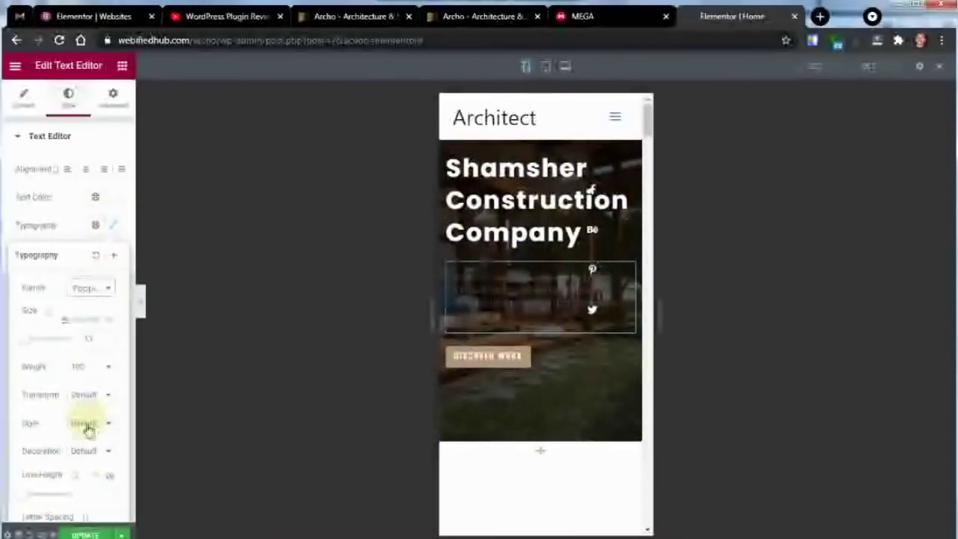
click(90, 374)
click(92, 462)
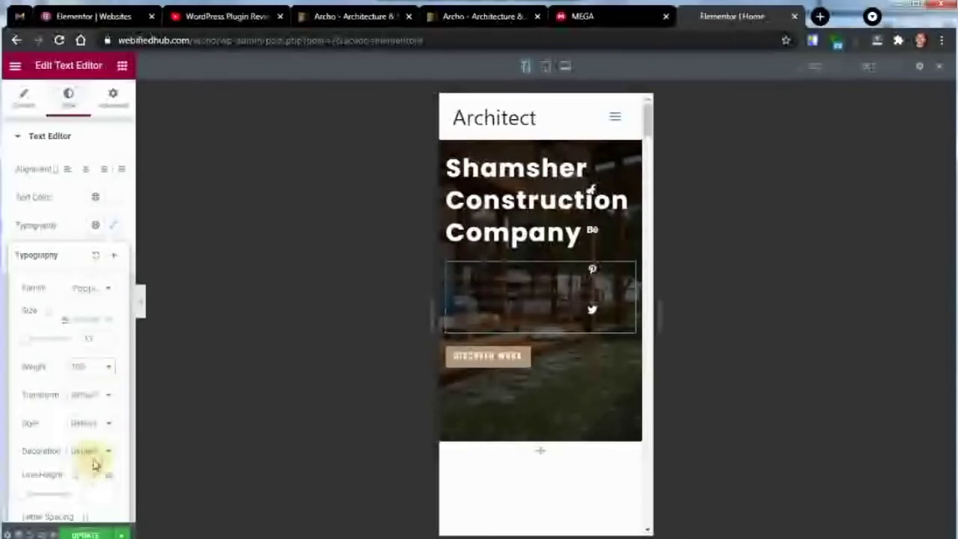
click(85, 215)
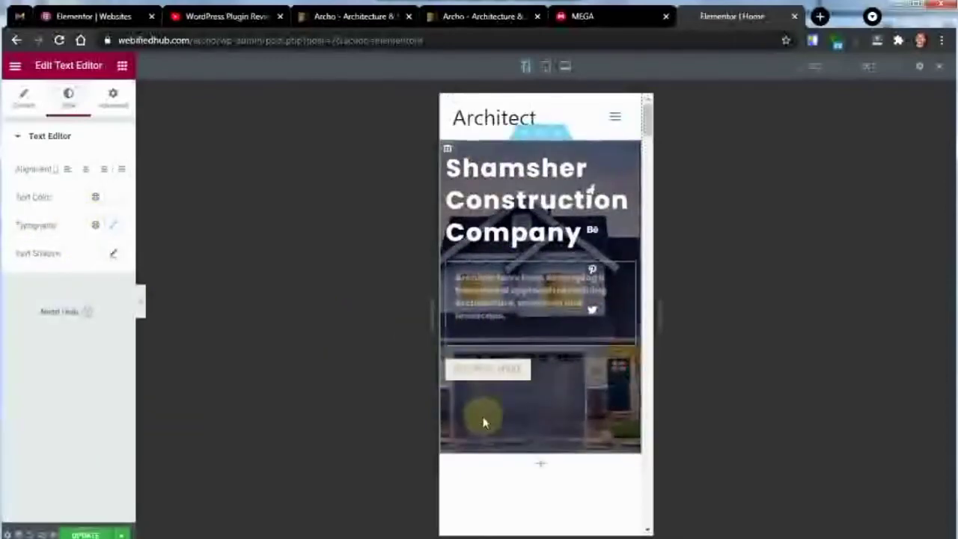
Preview the page at tablet width and scroll to check the layout
scroll(483, 423, down, 10)
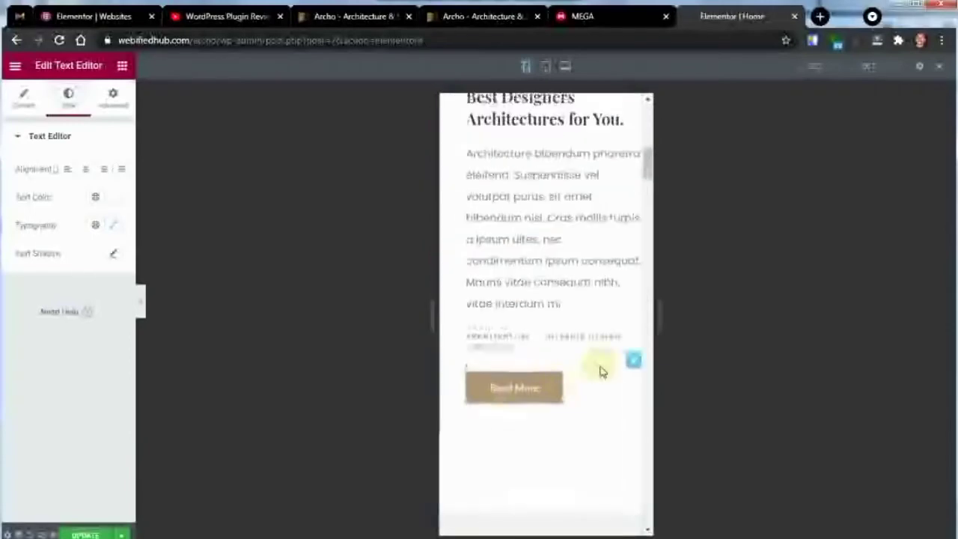
scroll(596, 366, up, 3)
scroll(594, 367, down, 8)
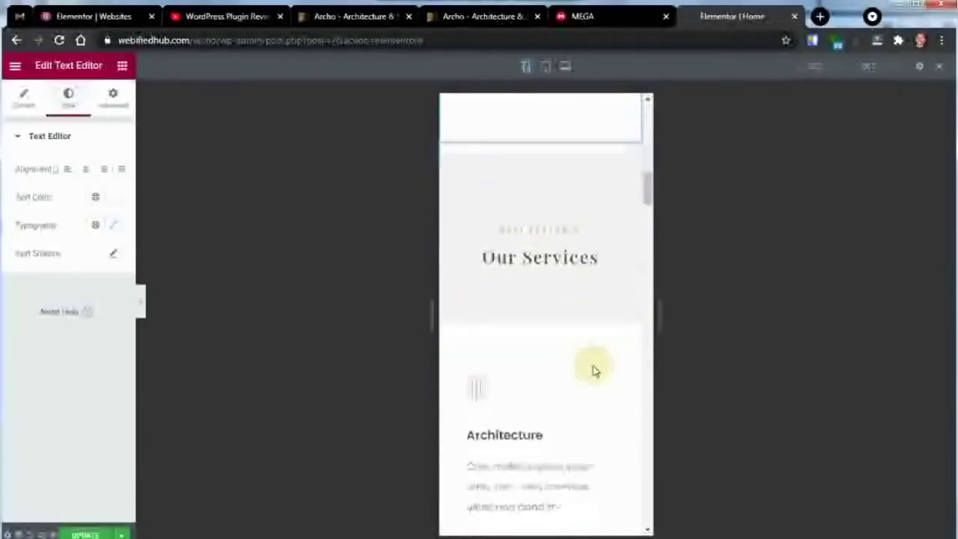
scroll(594, 369, down, 8)
click(546, 67)
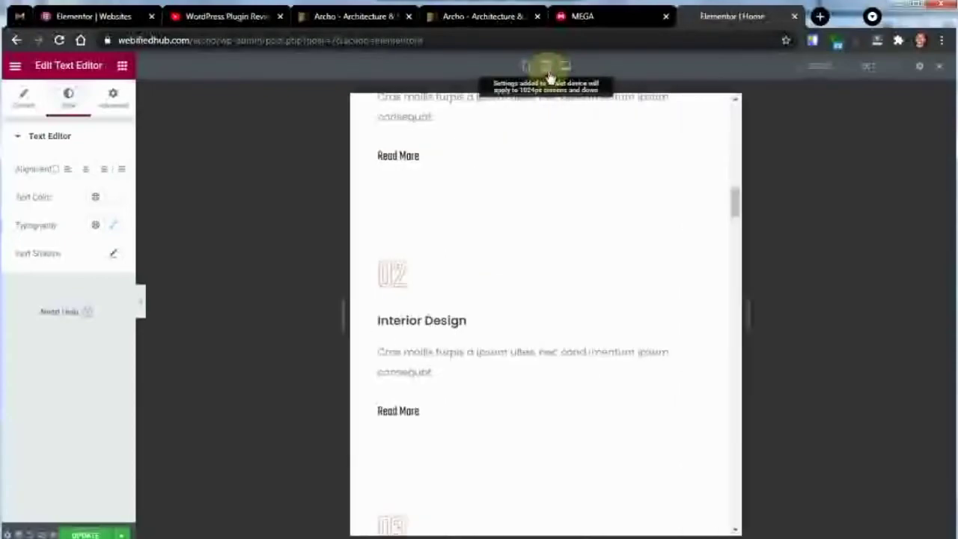
scroll(576, 231, up, 15)
scroll(578, 232, down, 2)
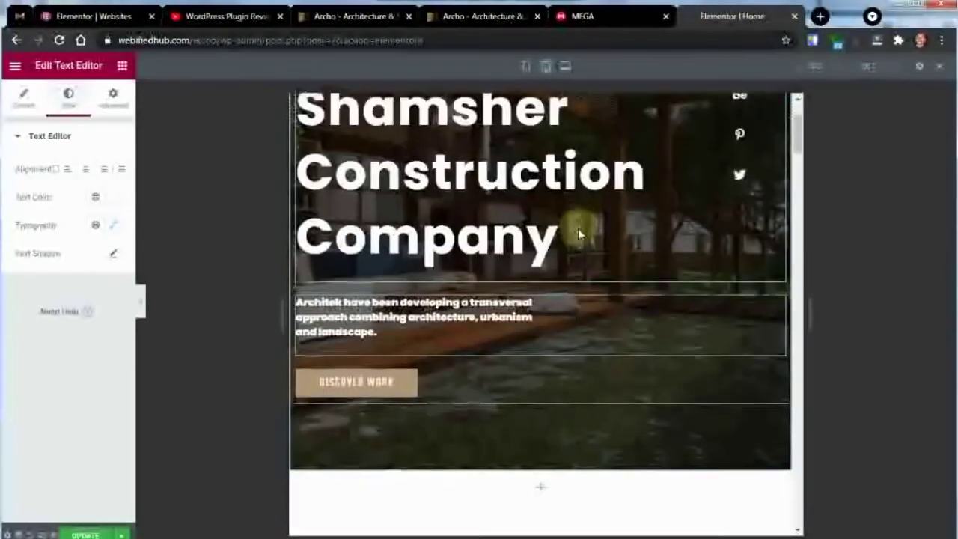
scroll(578, 228, up, 3)
Change the hero paragraph's font family from Poppins to a serif typeface
click(111, 226)
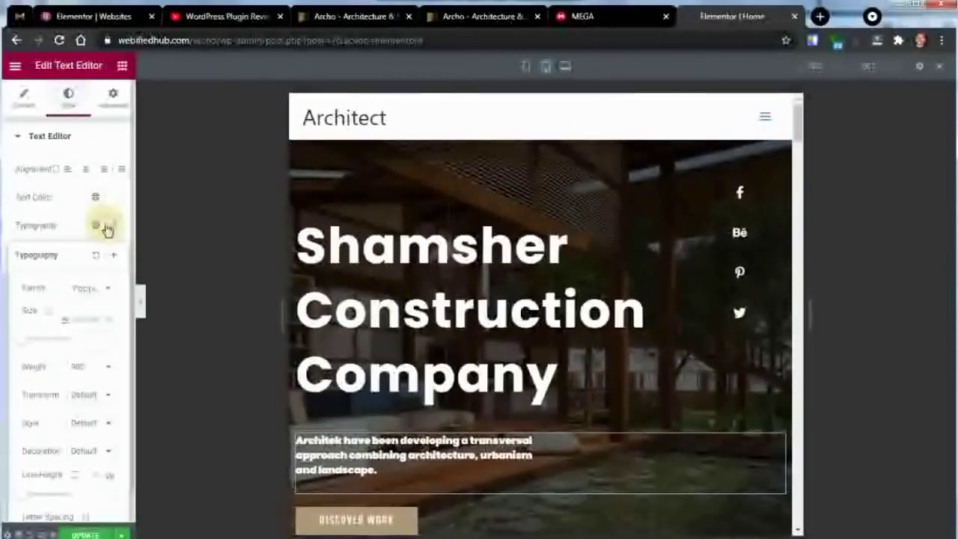
click(89, 289)
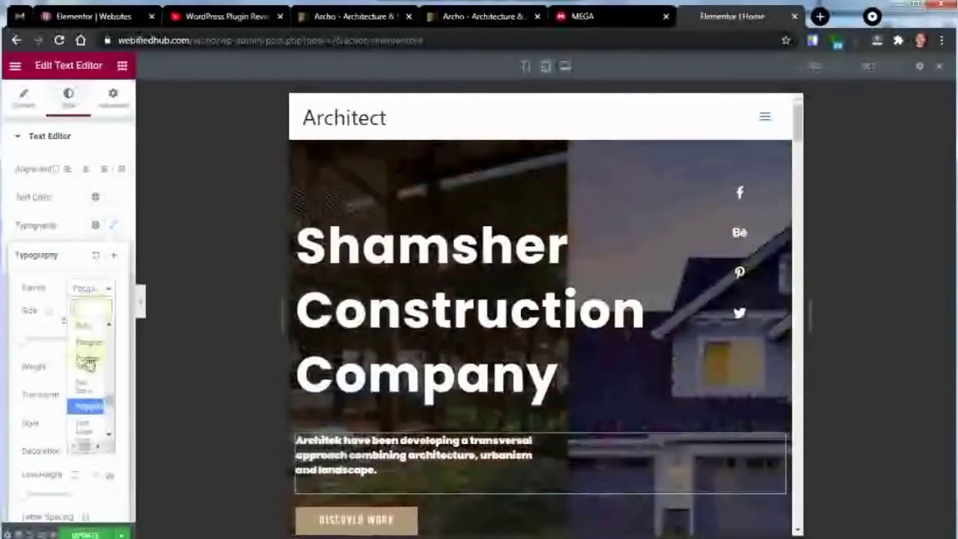
click(88, 371)
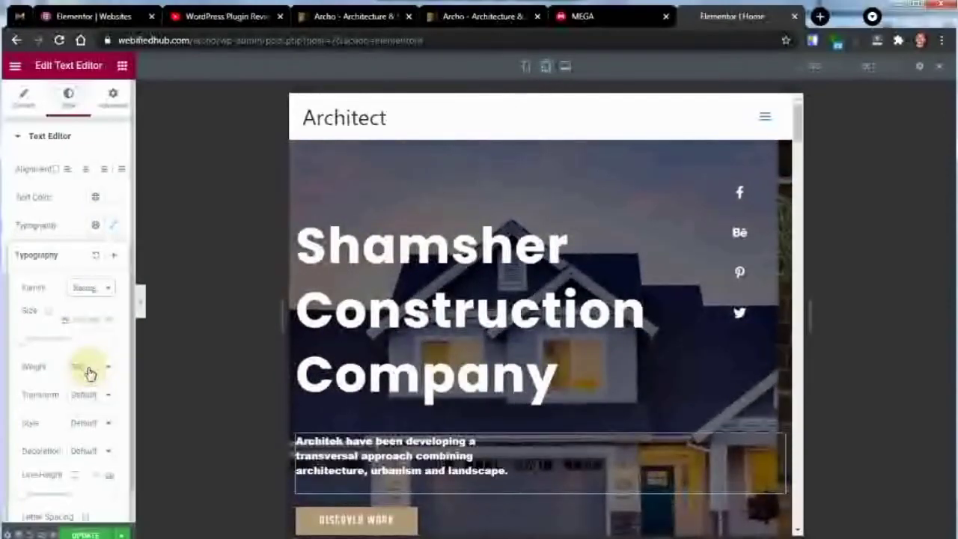
click(93, 292)
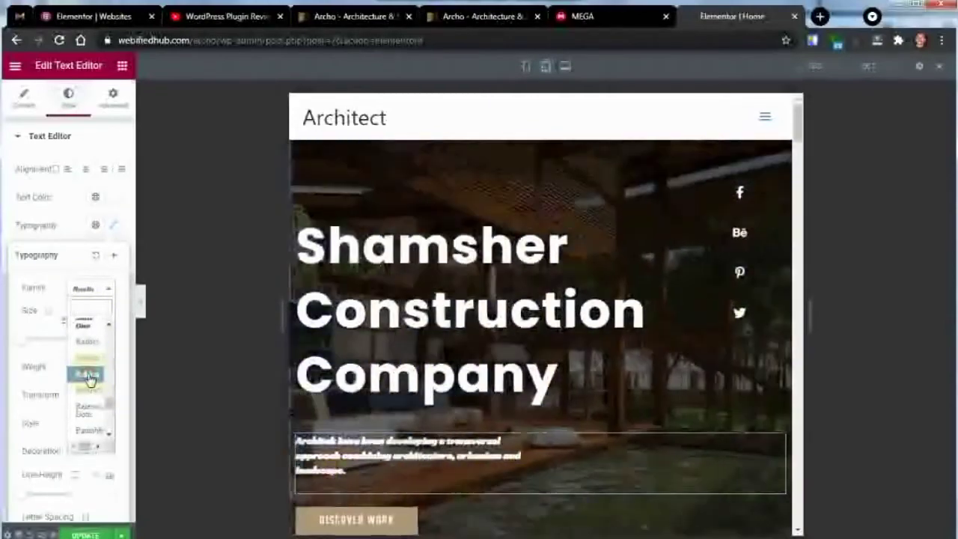
click(87, 374)
scroll(398, 346, down, 2)
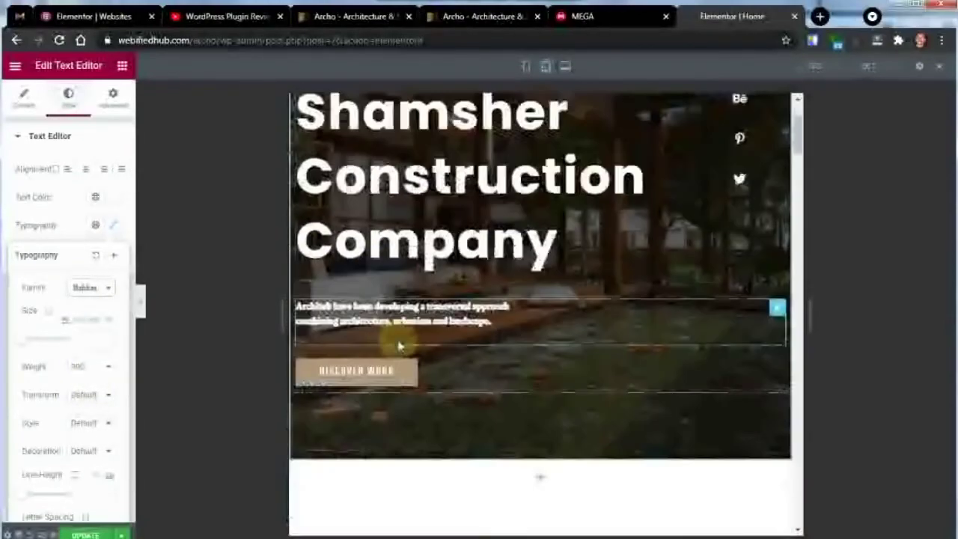
scroll(399, 346, down, 15)
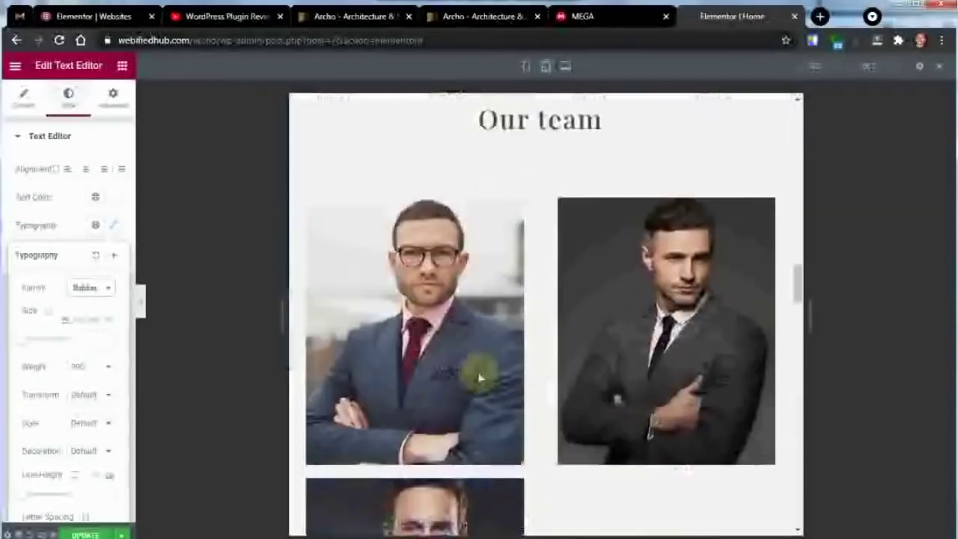
scroll(480, 378, down, 5)
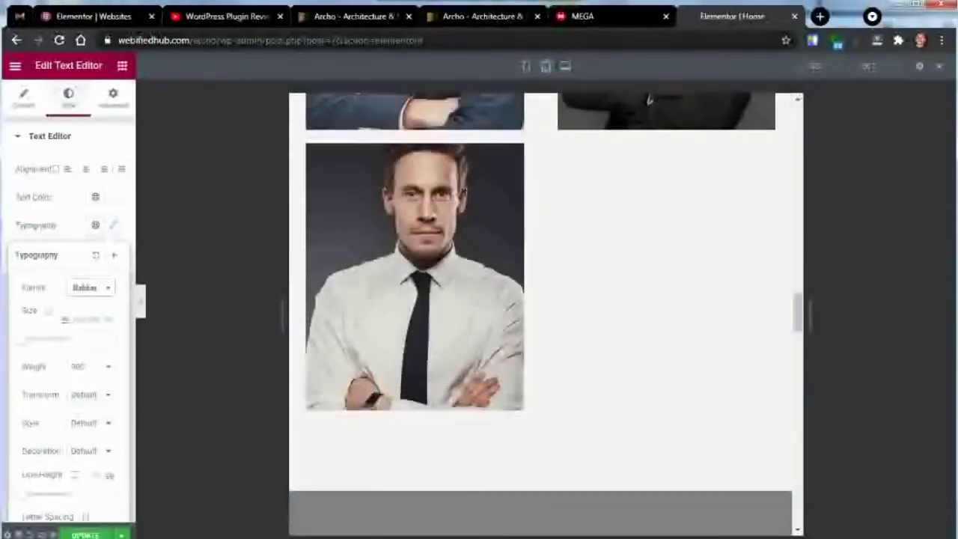
key(Home)
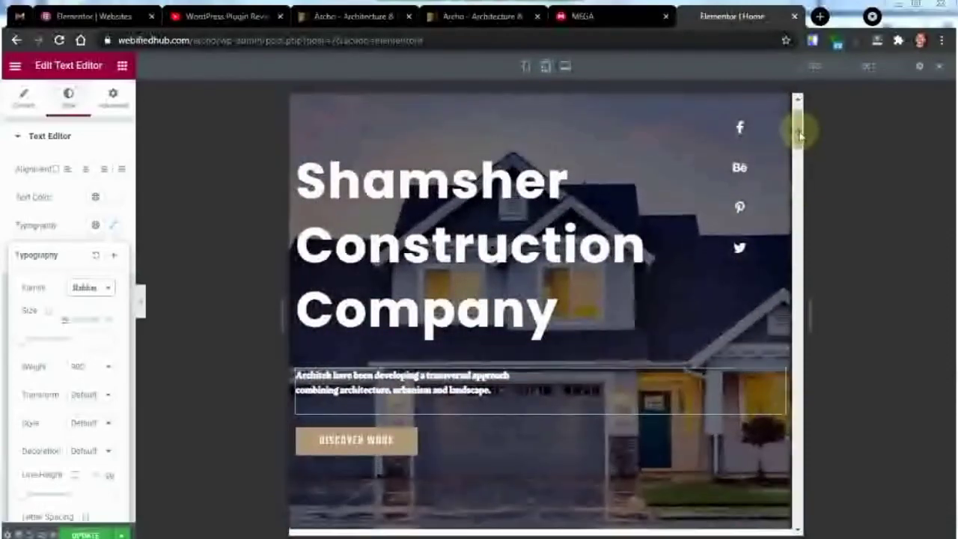
drag(795, 128, 807, 516)
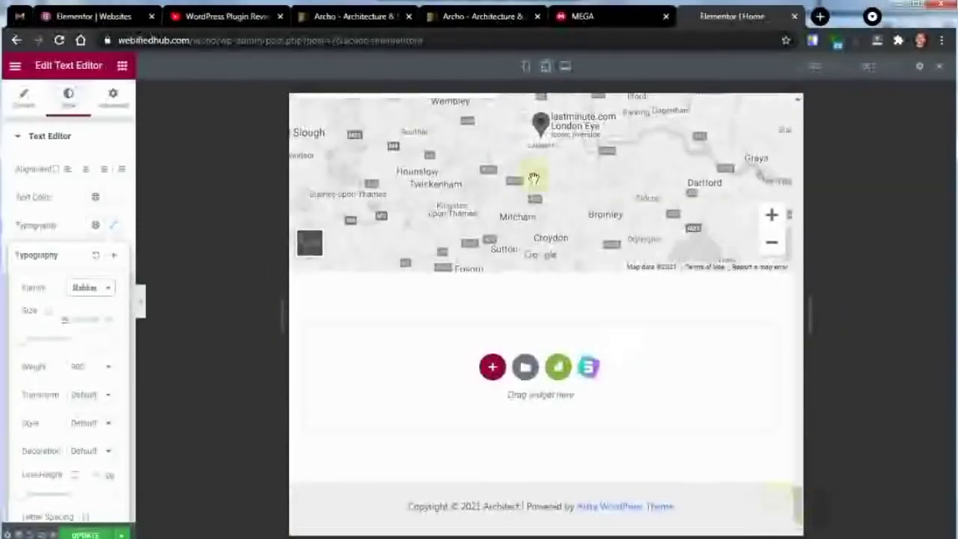
Change the Google Maps widget's location from the London Eye to Webified Hub, then go to the MEGA tab
scroll(516, 218, up, 2)
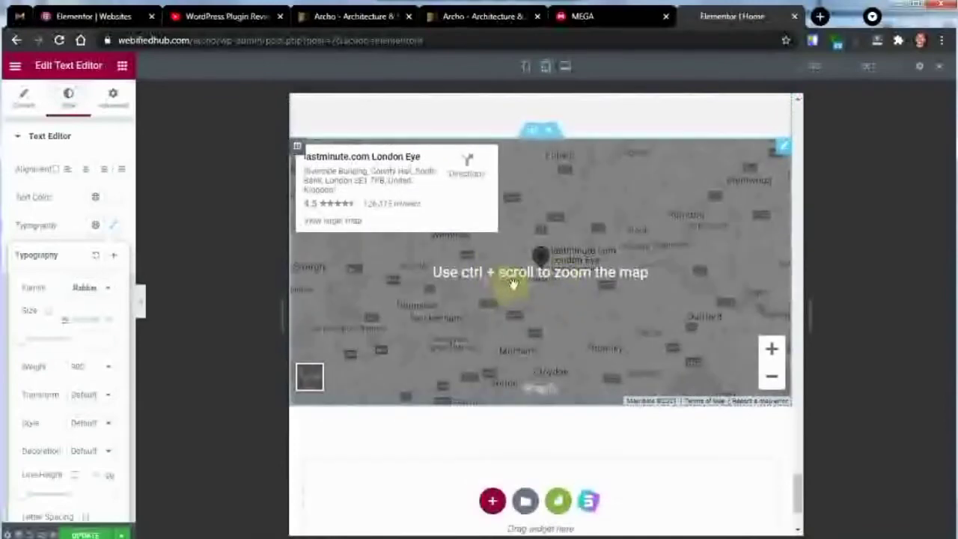
click(525, 197)
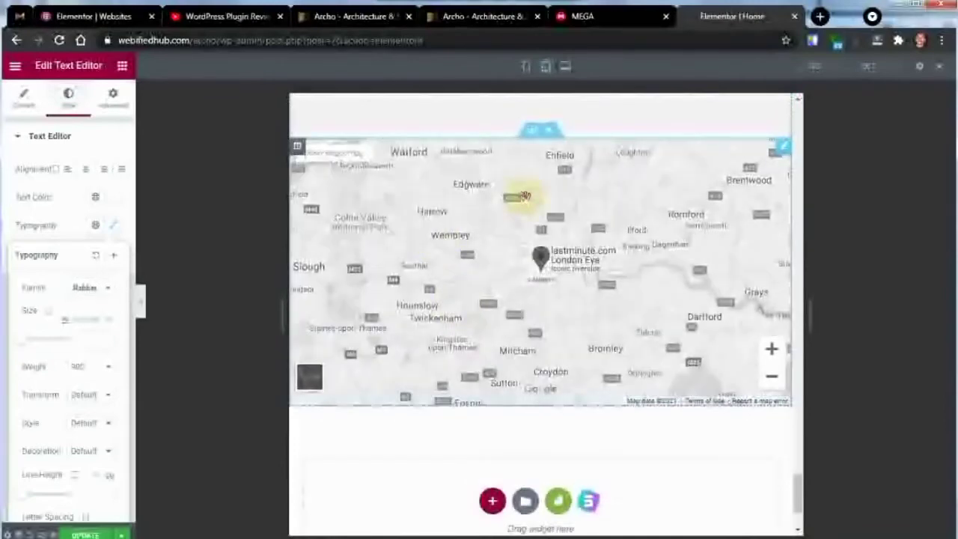
double_click(525, 196)
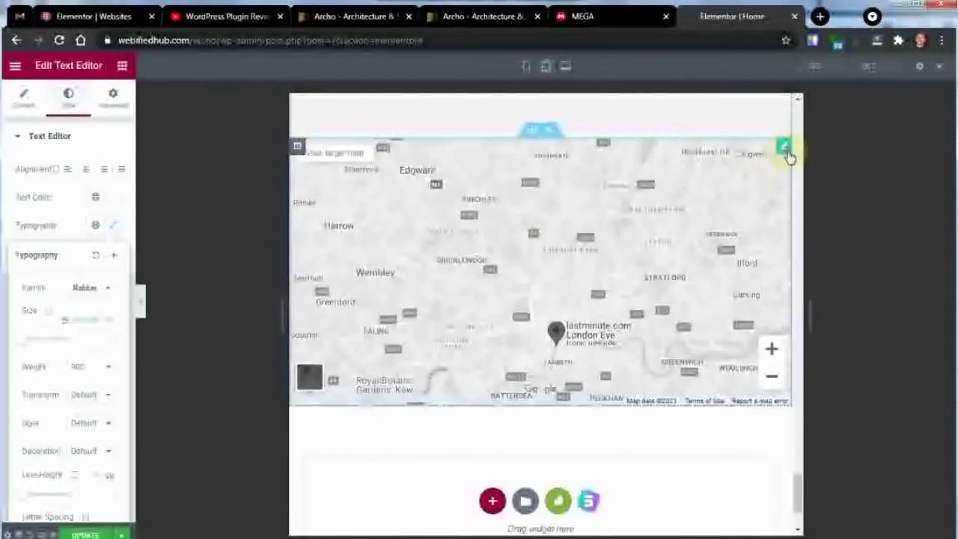
click(786, 152)
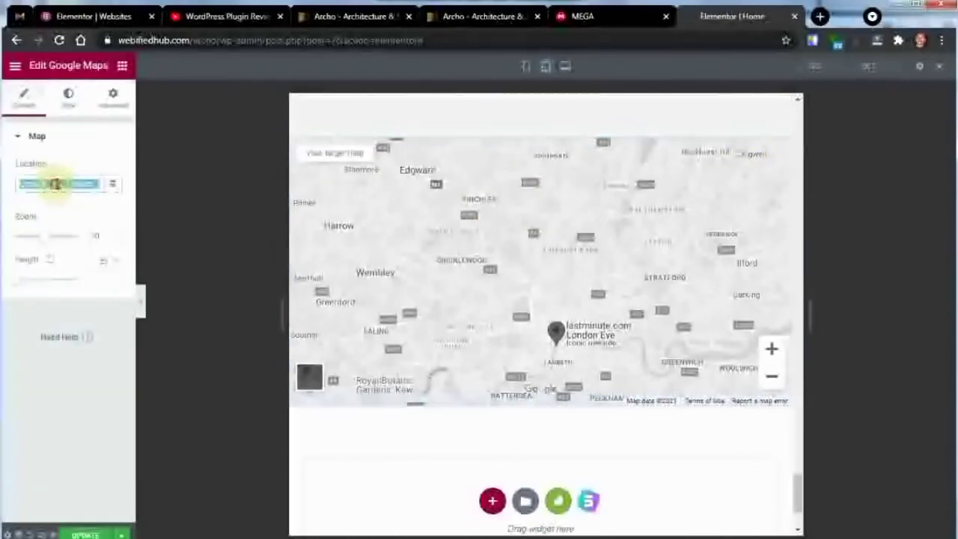
key(BackSpace)
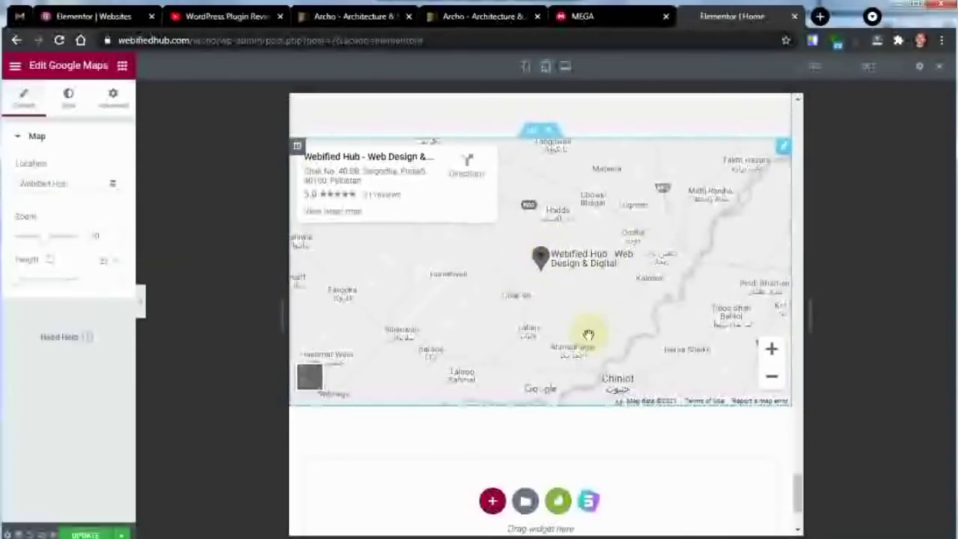
scroll(584, 336, up, 4)
scroll(588, 335, up, 15)
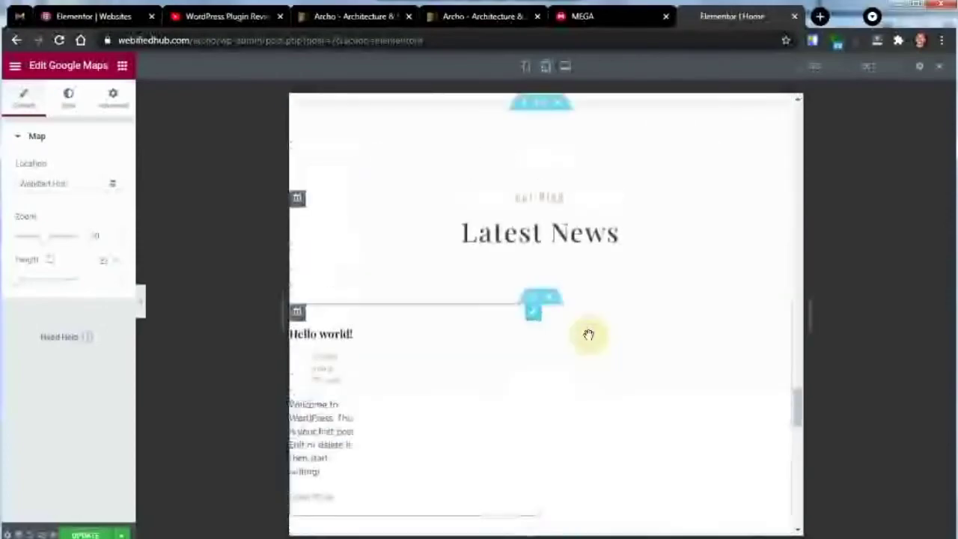
scroll(589, 335, up, 10)
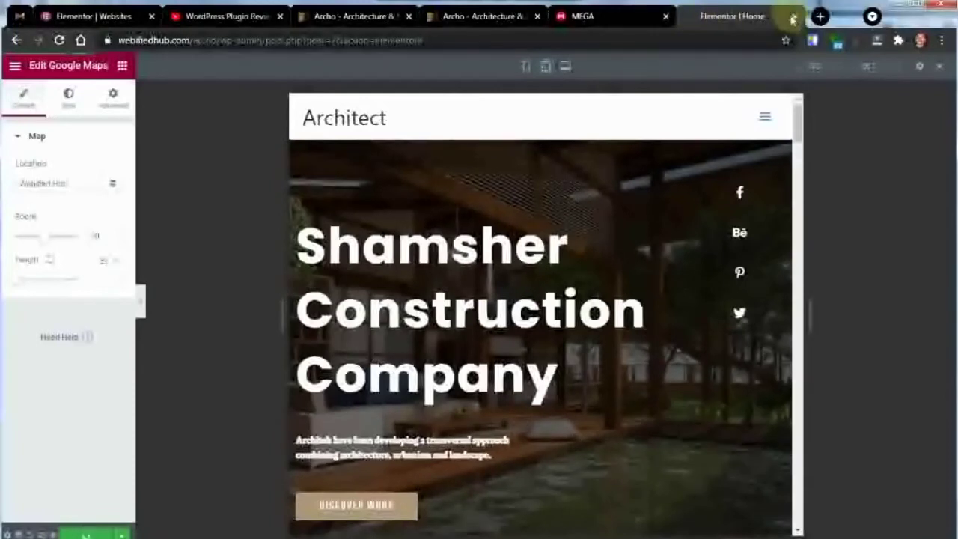
click(588, 19)
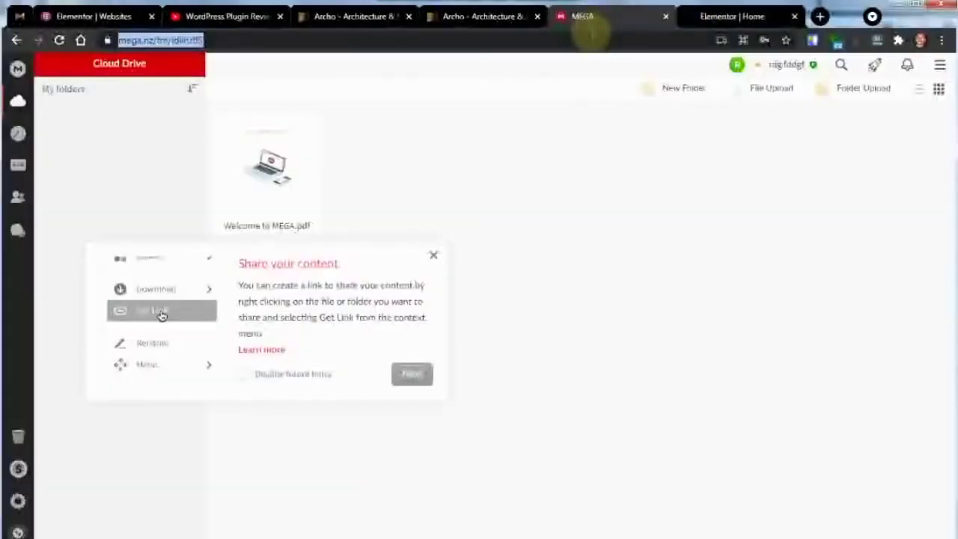
Load webifiedhub.com/archo/wp-admin, then view the /archo front page still listing only Hello world!
text(web)
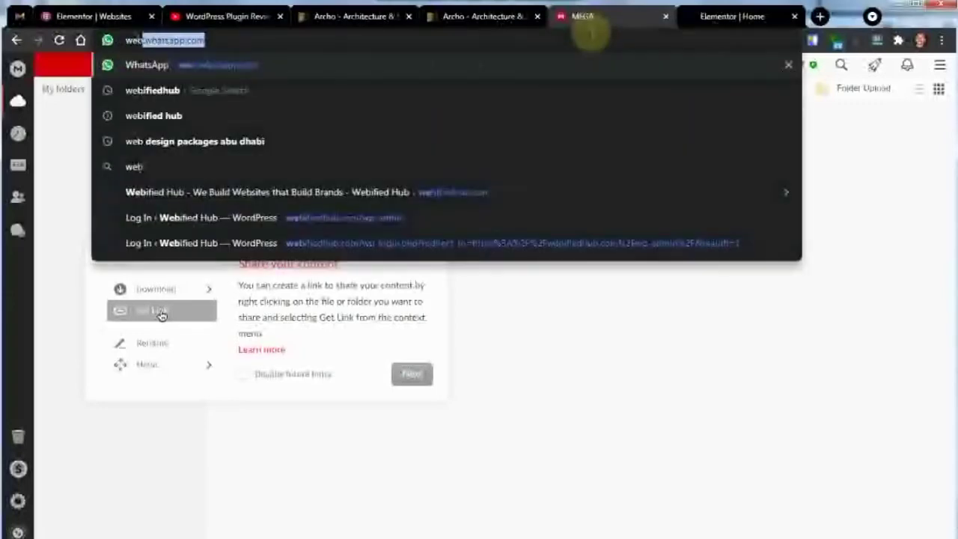
text(ifiedhub.com)
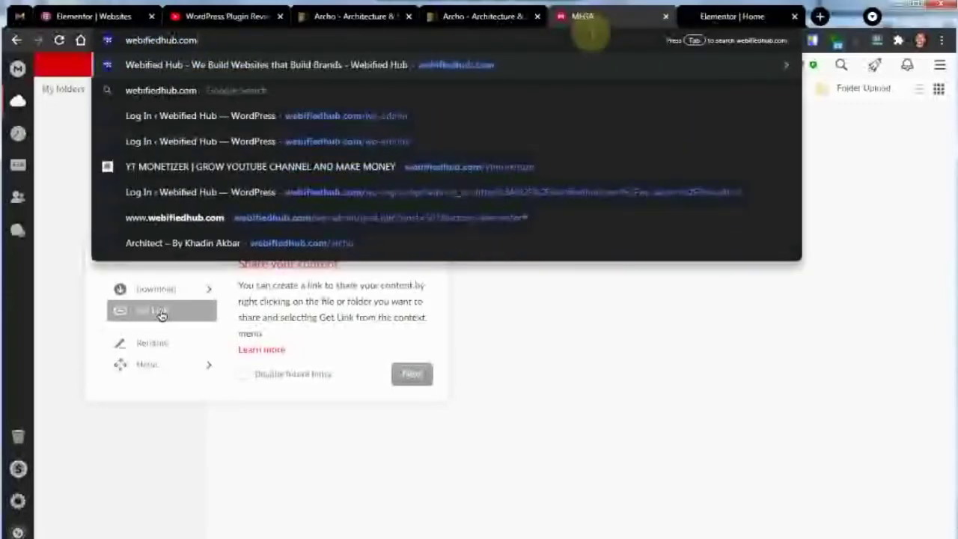
text(/archo/wp-admin)
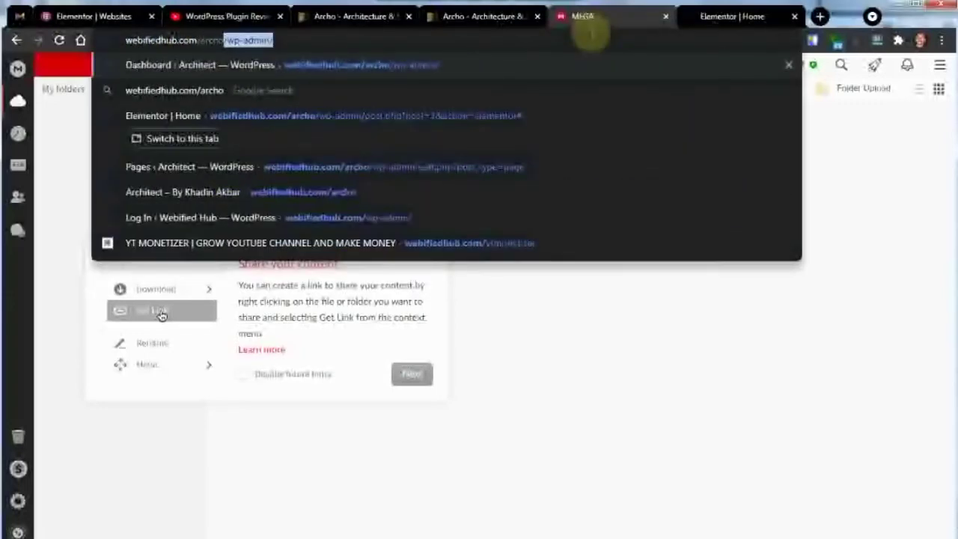
key(Return)
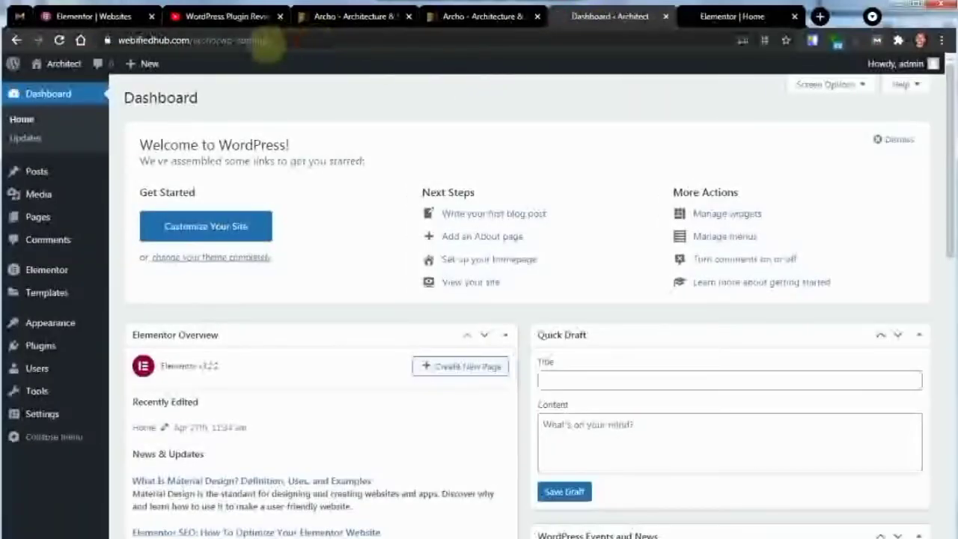
click(219, 41)
key(Return)
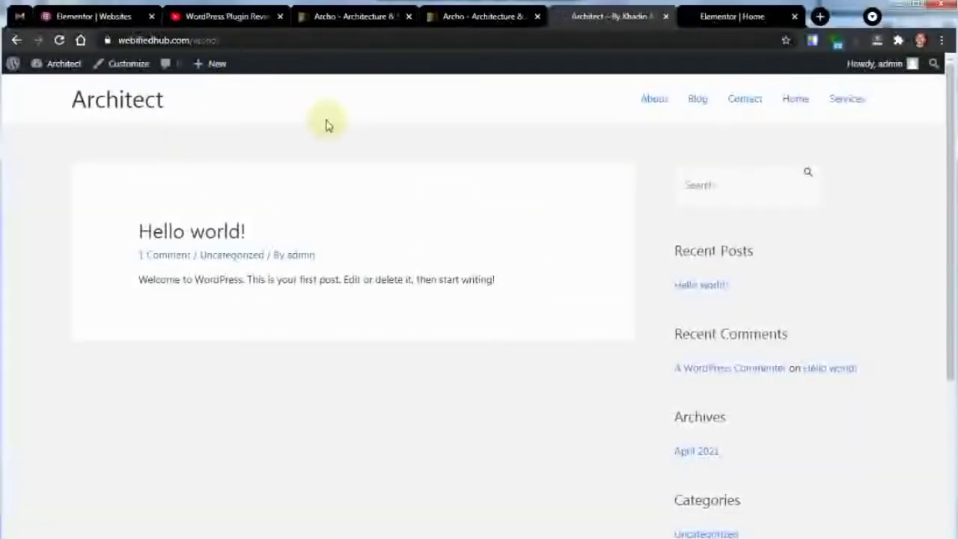
click(704, 16)
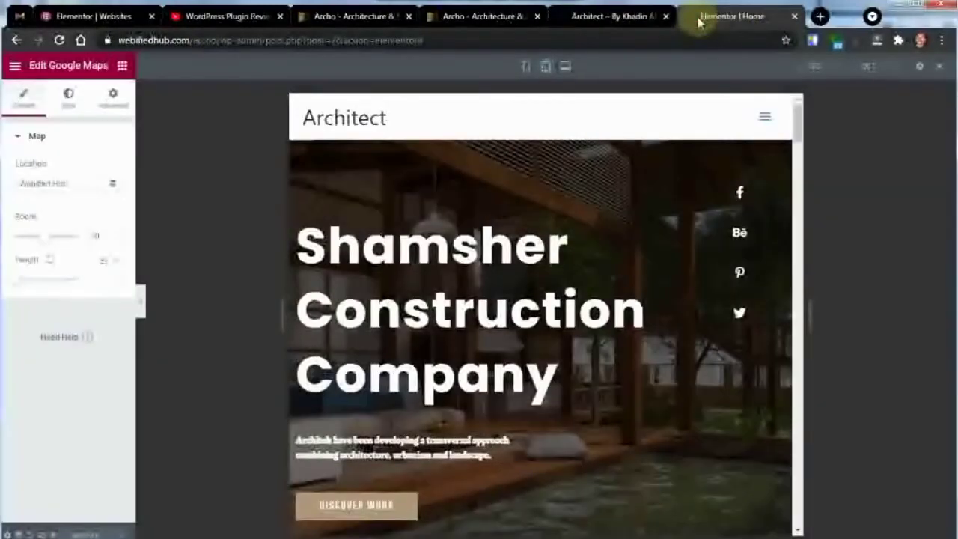
Trim the Elementor editor URL back to wp-admin to load the Architect site's Dashboard
click(614, 16)
click(741, 16)
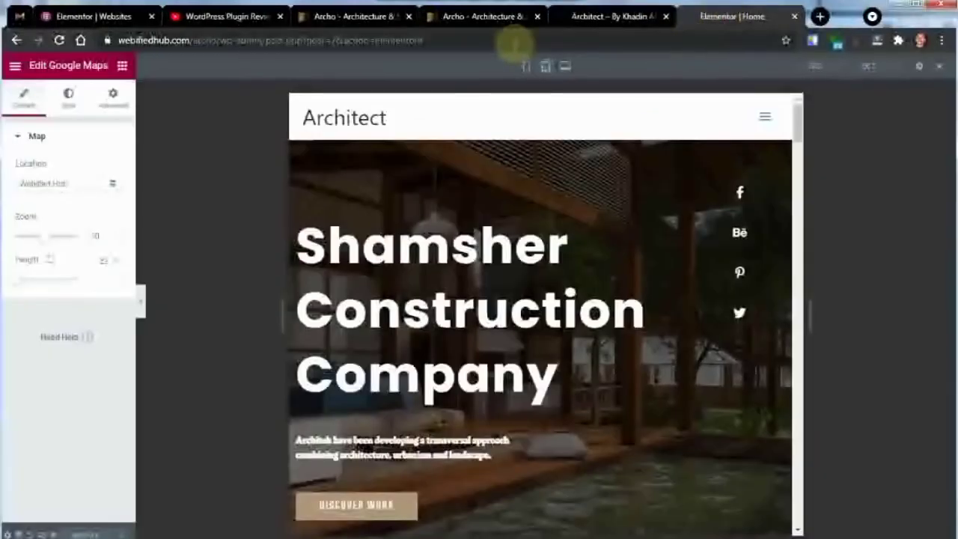
drag(424, 40, 226, 40)
key(BackSpace)
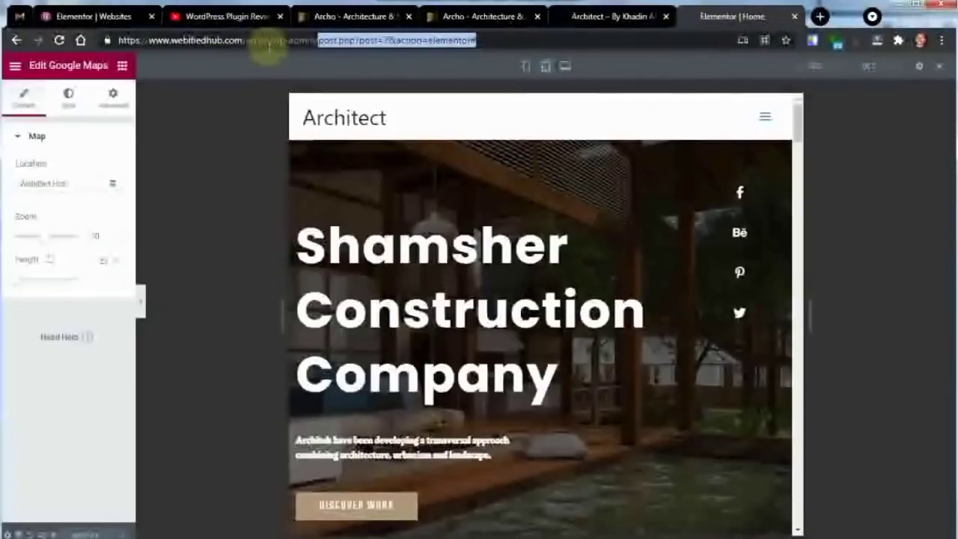
key(Return)
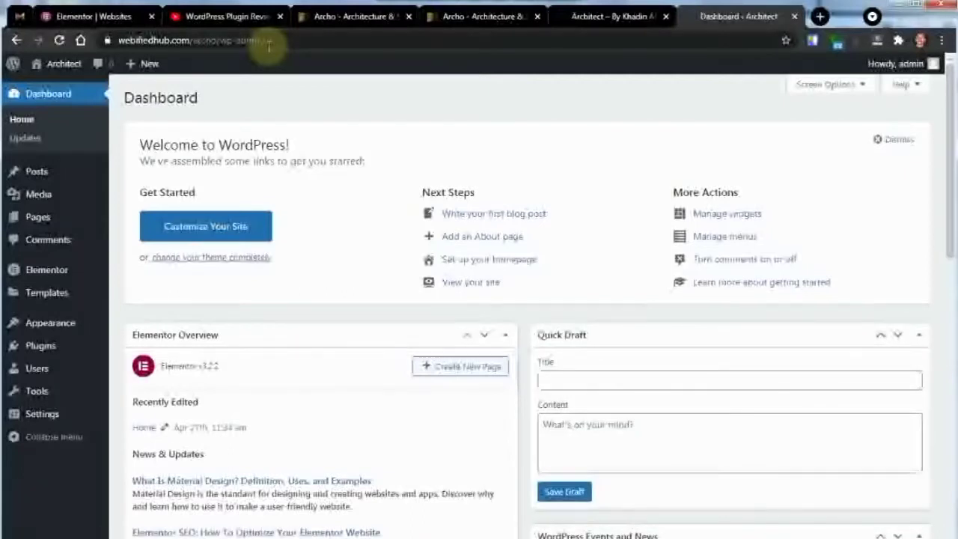
mouse_move(56, 351)
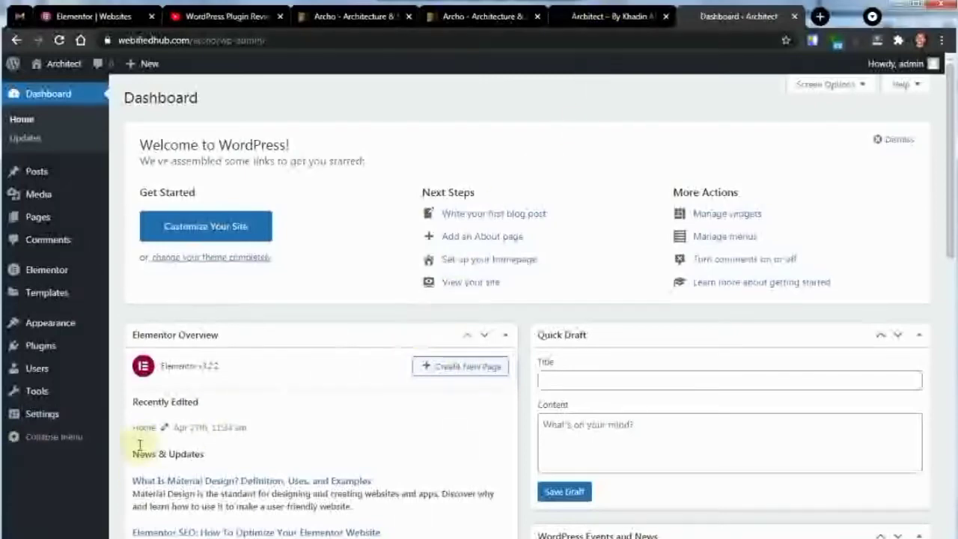
mouse_move(37, 416)
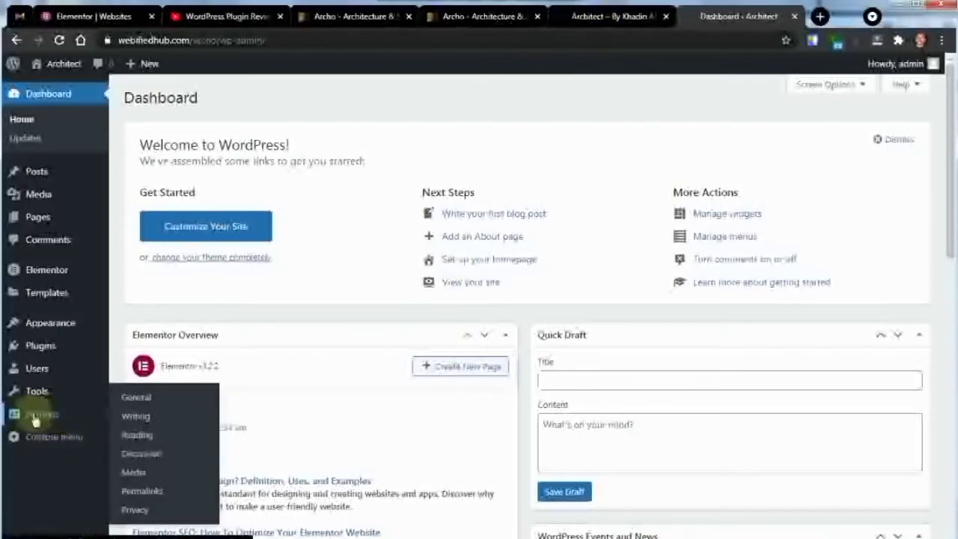
In Reading settings, choose A static page with Home as homepage and Blog as posts page
click(130, 437)
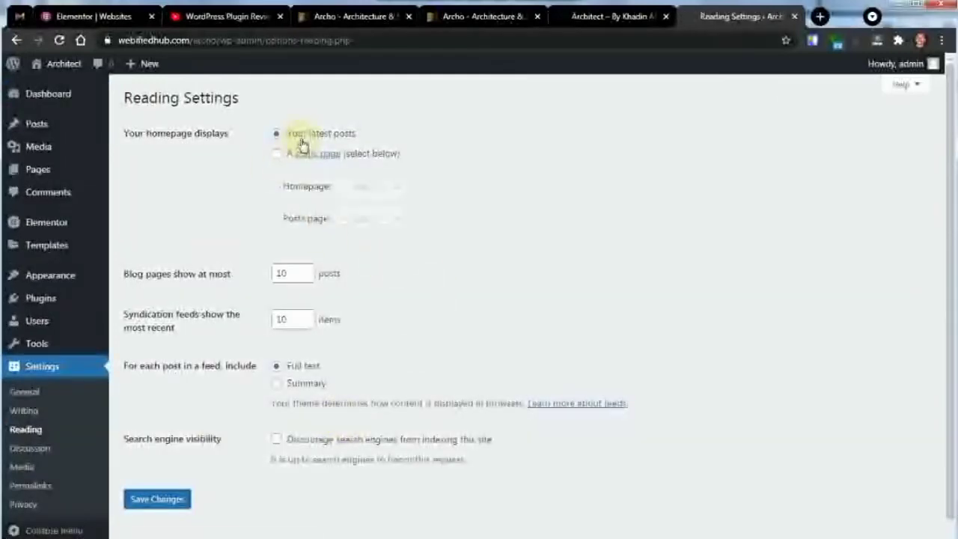
click(278, 157)
click(352, 186)
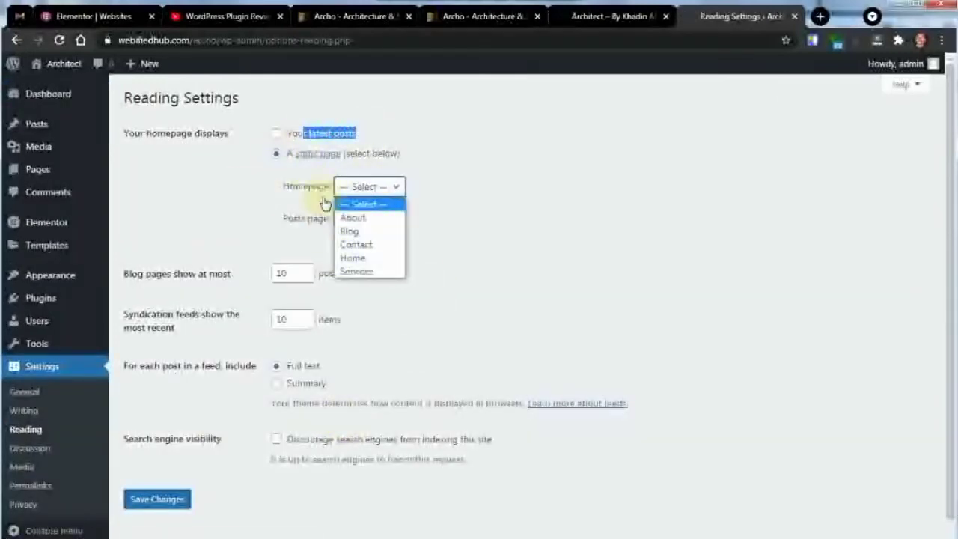
click(364, 258)
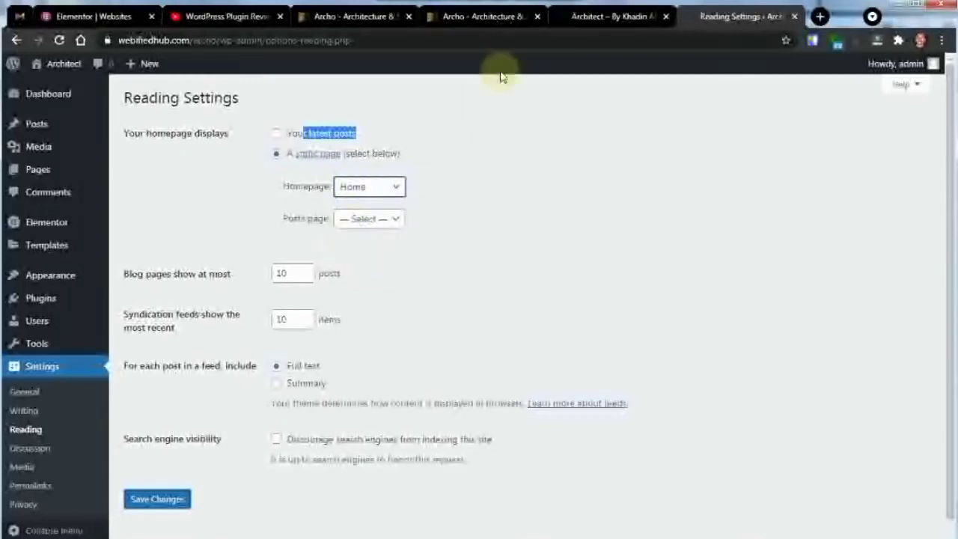
click(365, 219)
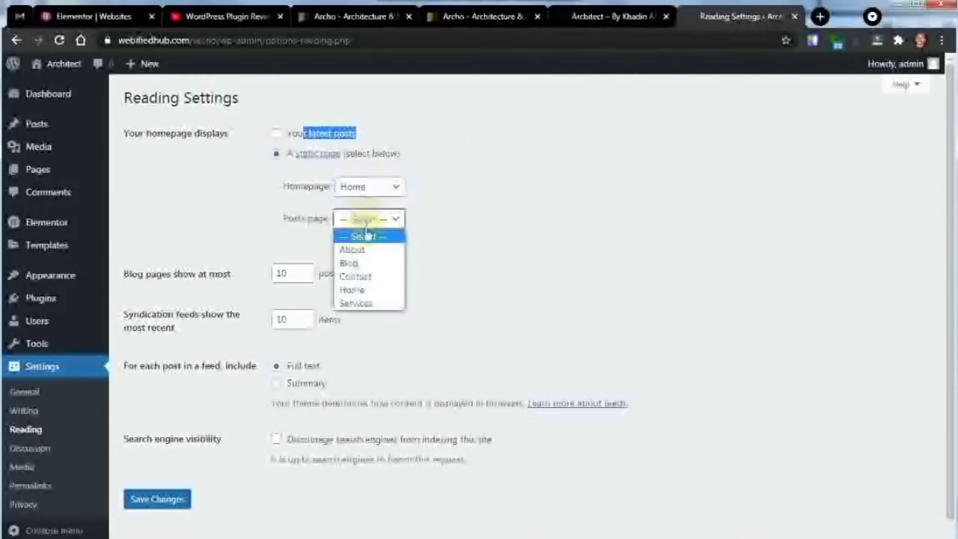
click(349, 263)
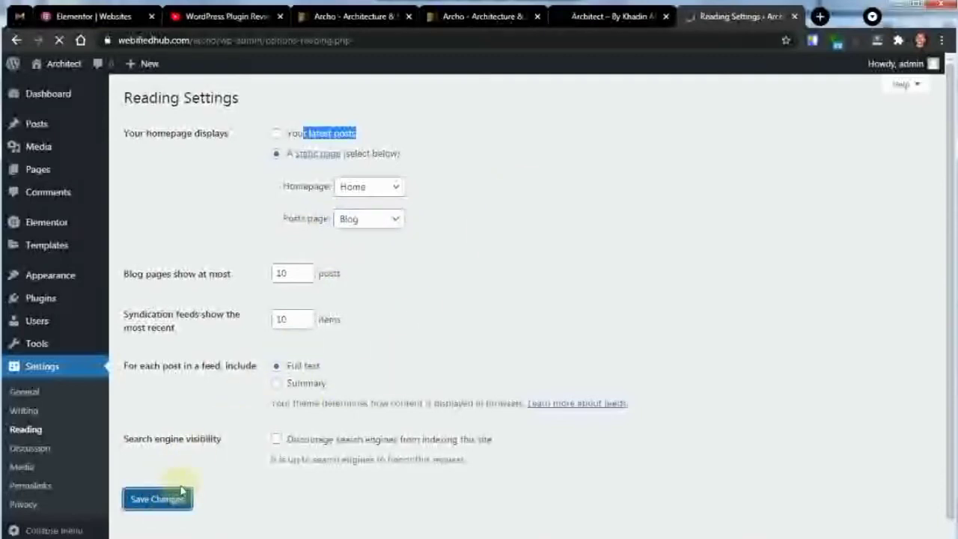
Load webifiedhub.com/archo in a new tab and scroll its Shamsher Construction Company home design
click(821, 16)
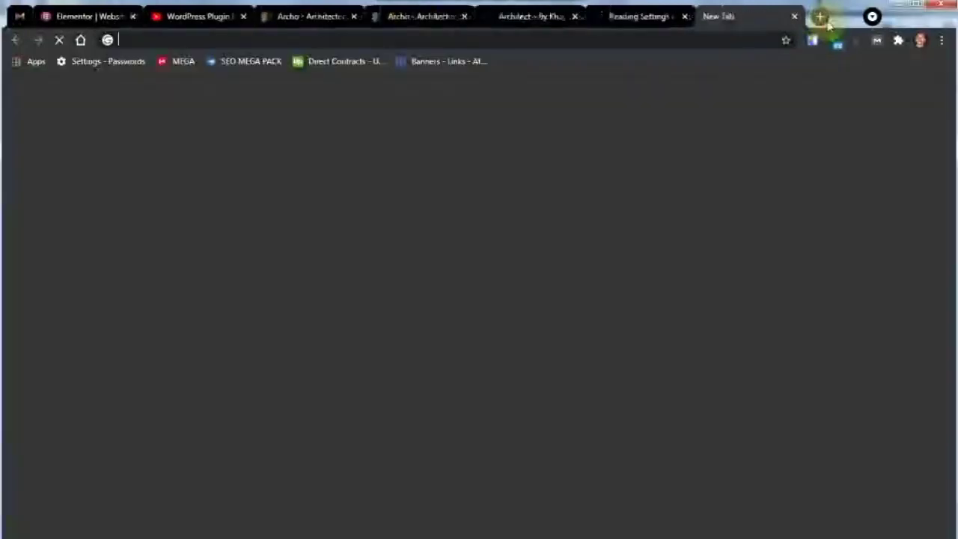
text(webifie)
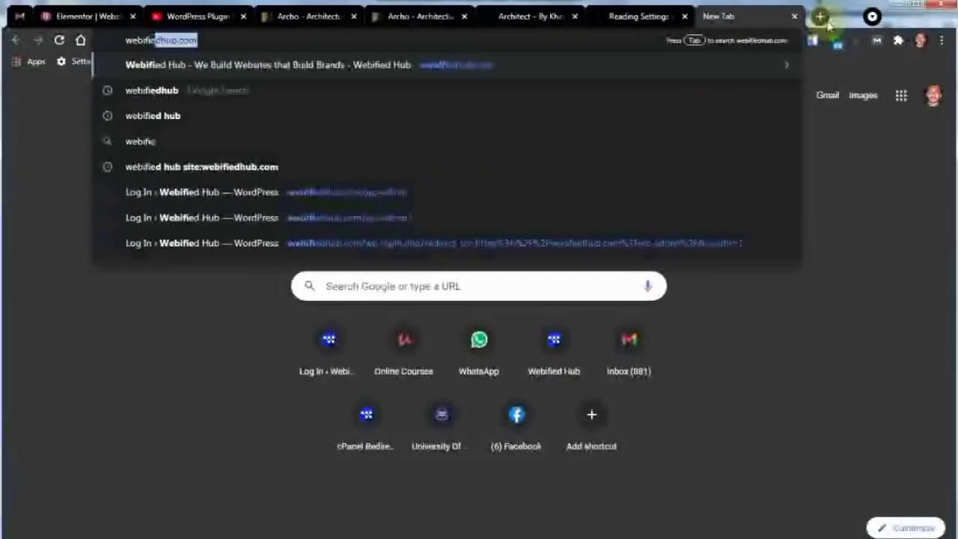
text(dhub.com/archo)
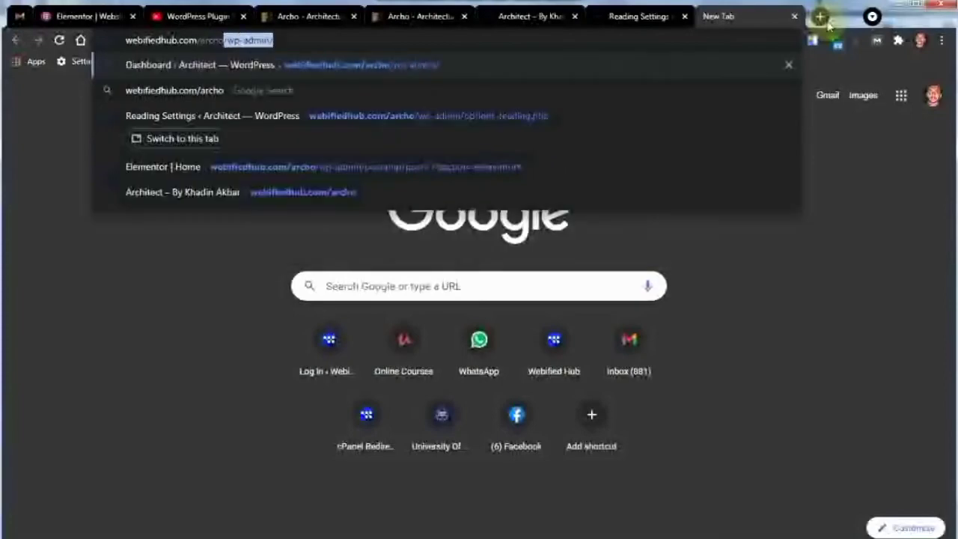
key(Return)
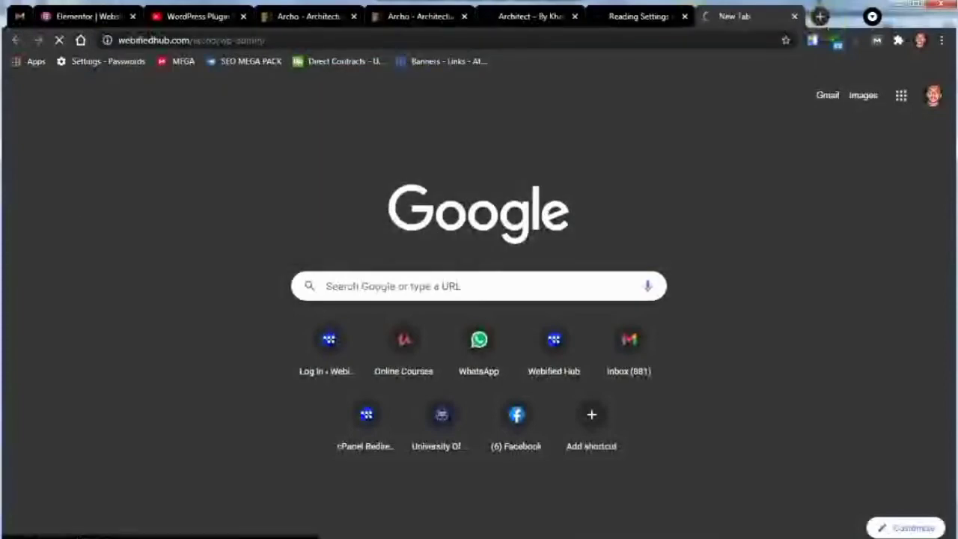
click(577, 18)
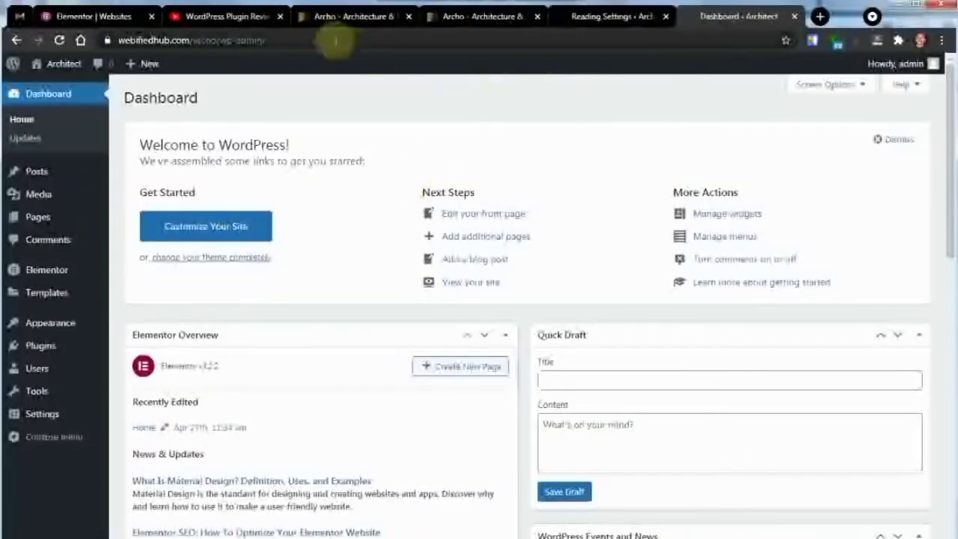
drag(225, 58, 214, 43)
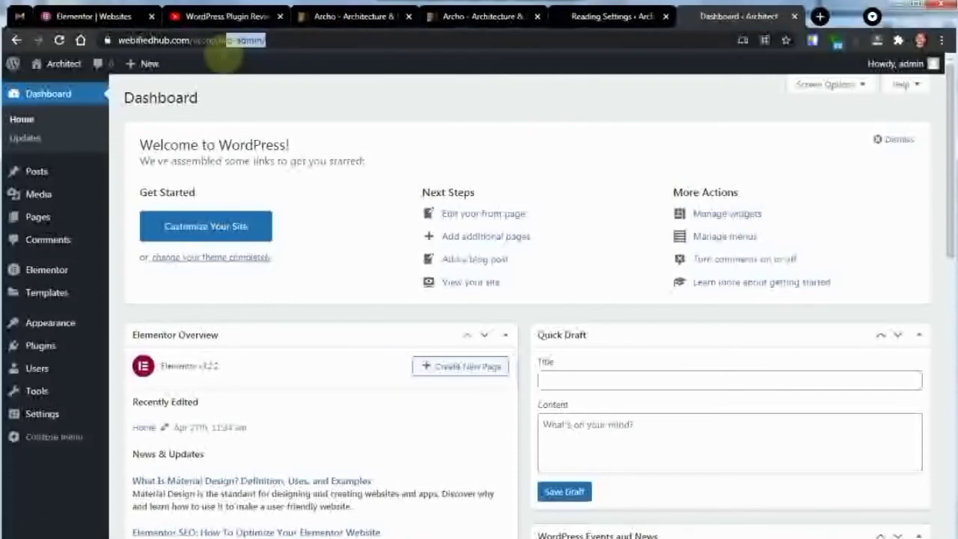
key(BackSpace)
key(Return)
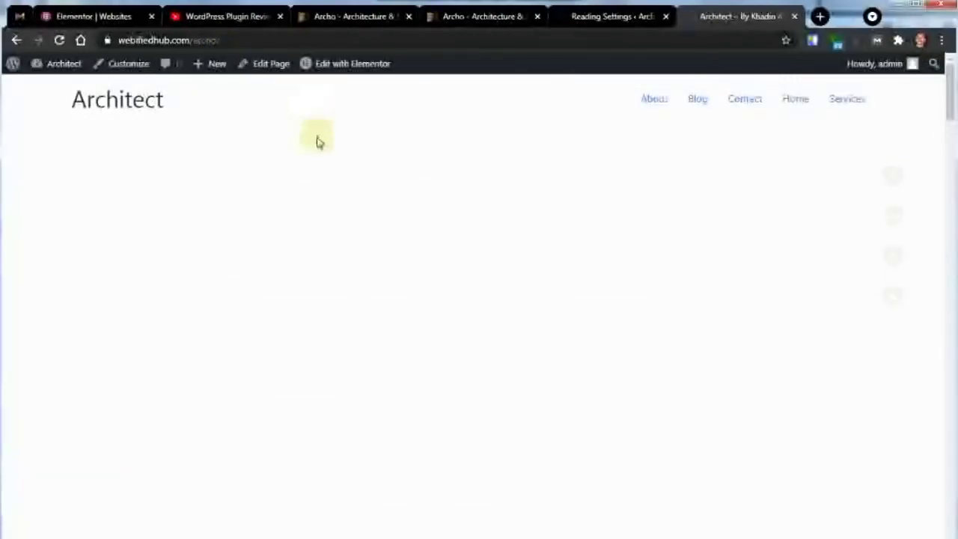
scroll(620, 203, down, 5)
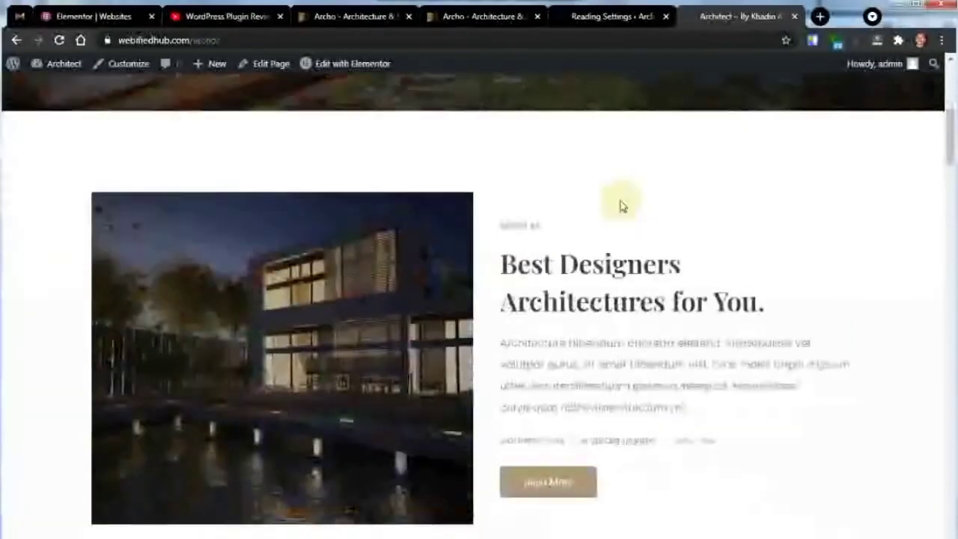
scroll(620, 203, down, 10)
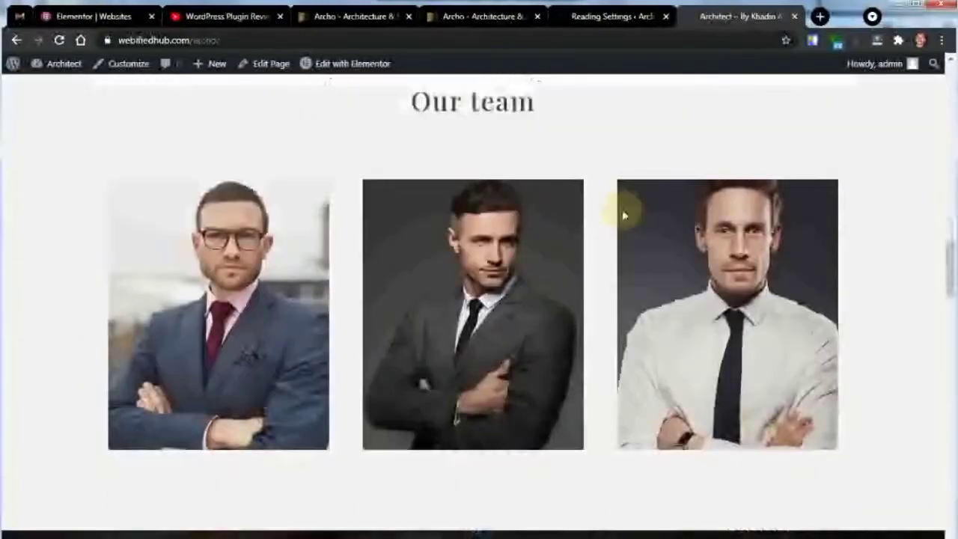
scroll(624, 216, up, 15)
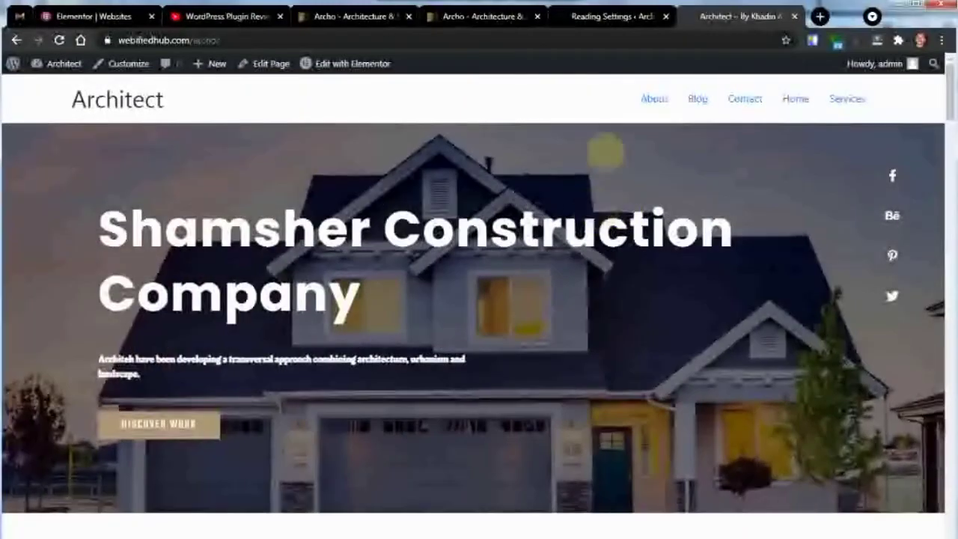
Scroll the Archo demo preview to its Our team section, then scroll the live Architect site to compare
click(359, 22)
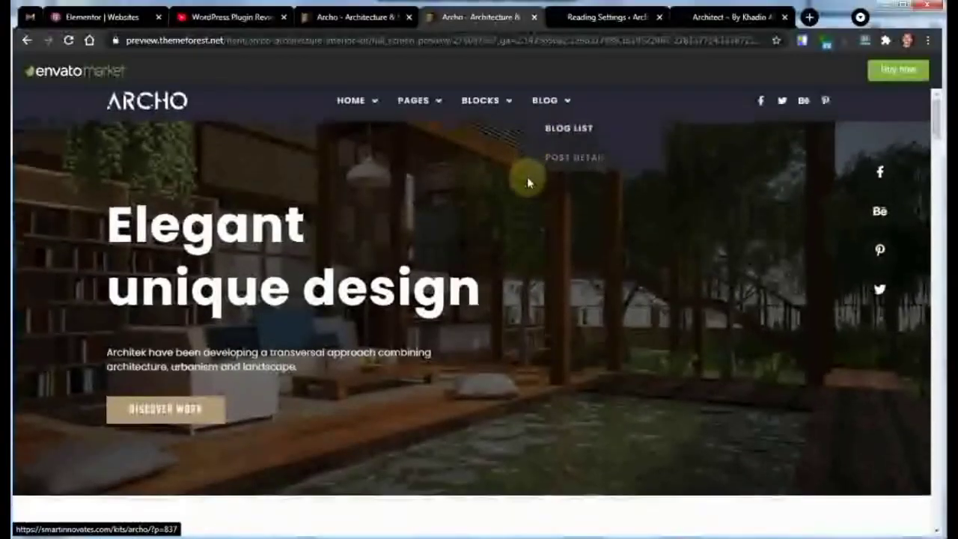
scroll(528, 181, down, 10)
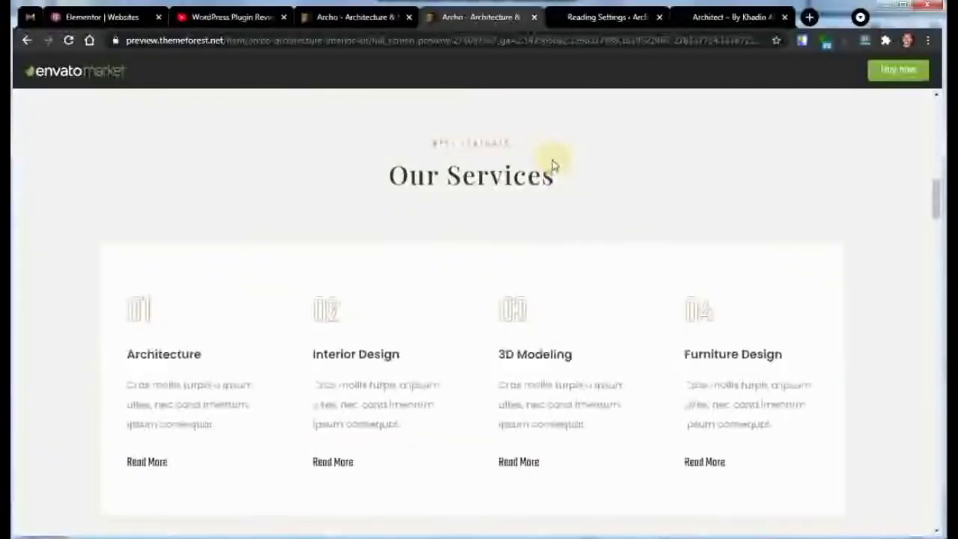
scroll(524, 161, down, 6)
scroll(515, 242, down, 5)
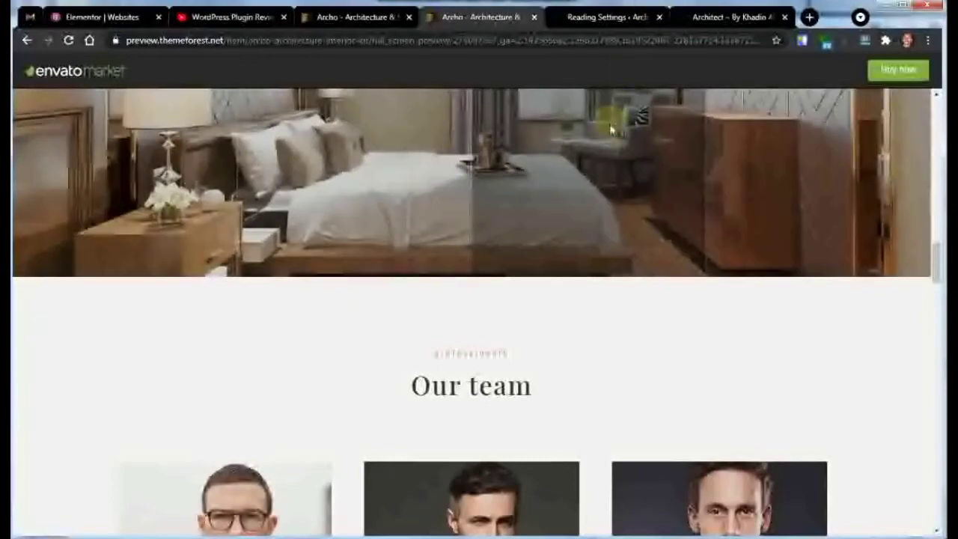
scroll(621, 112, down, 3)
click(733, 11)
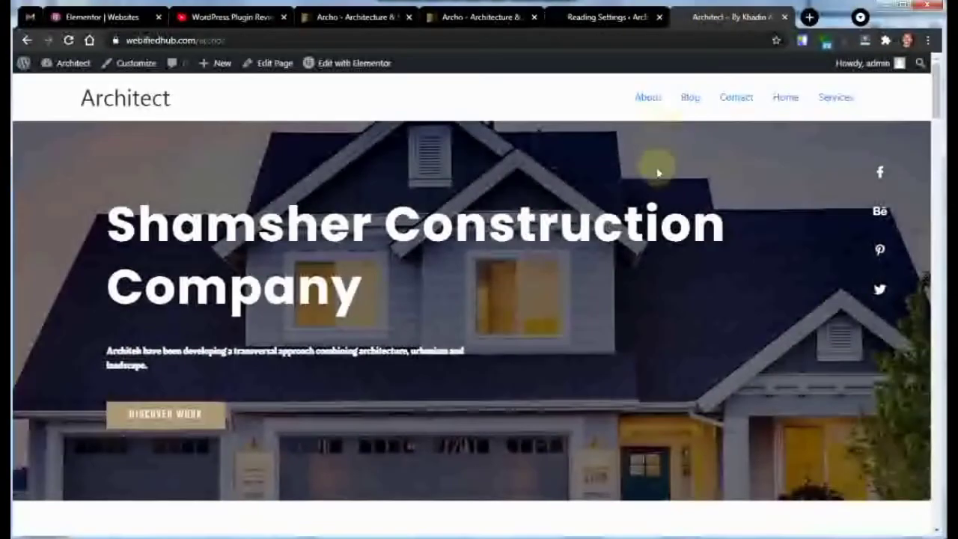
scroll(656, 167, down, 15)
scroll(656, 169, down, 20)
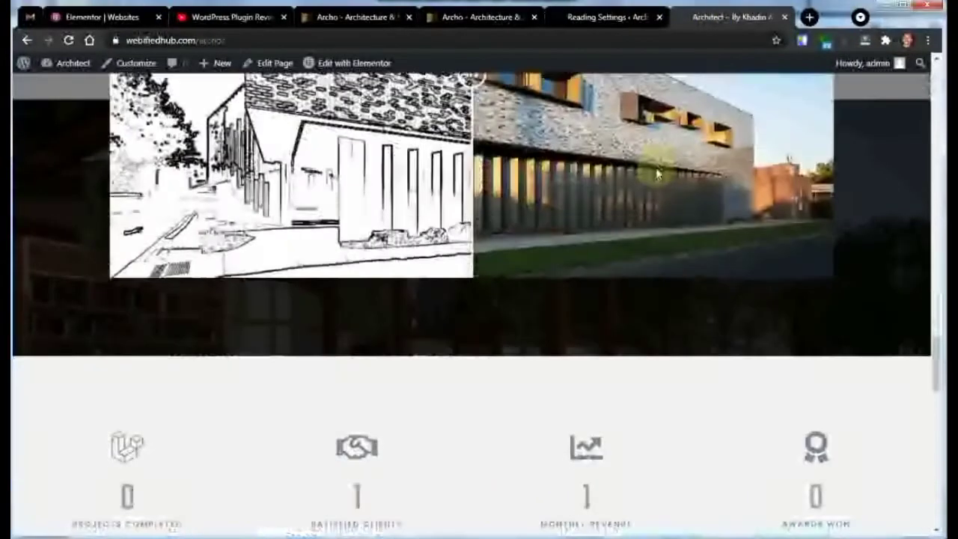
scroll(656, 170, up, 12)
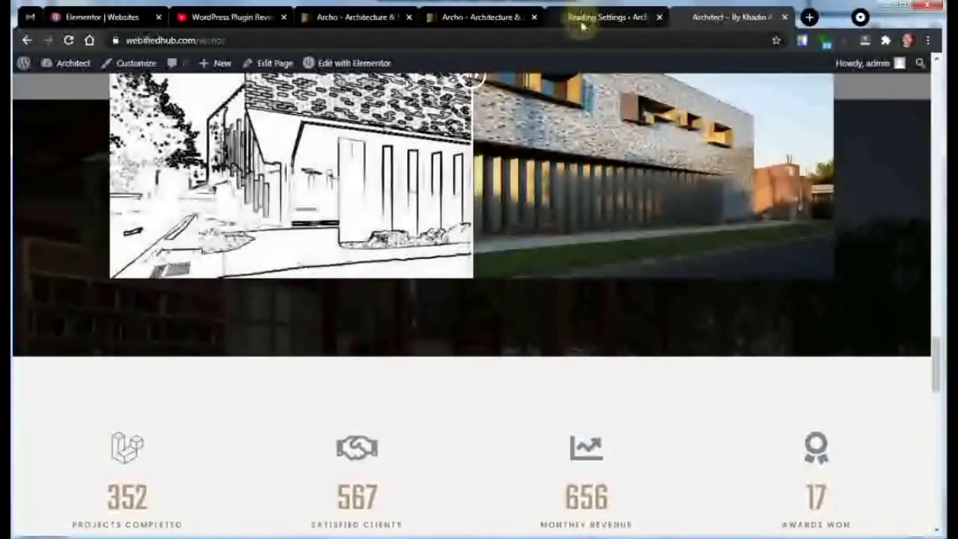
Flip between Reading Settings, Archo preview and Architect site, ending at the site's header
click(582, 25)
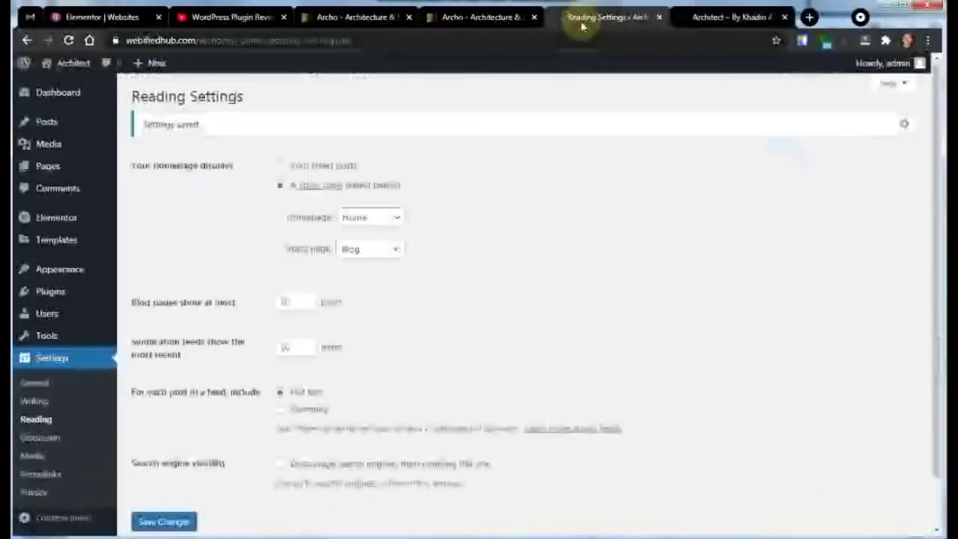
click(471, 17)
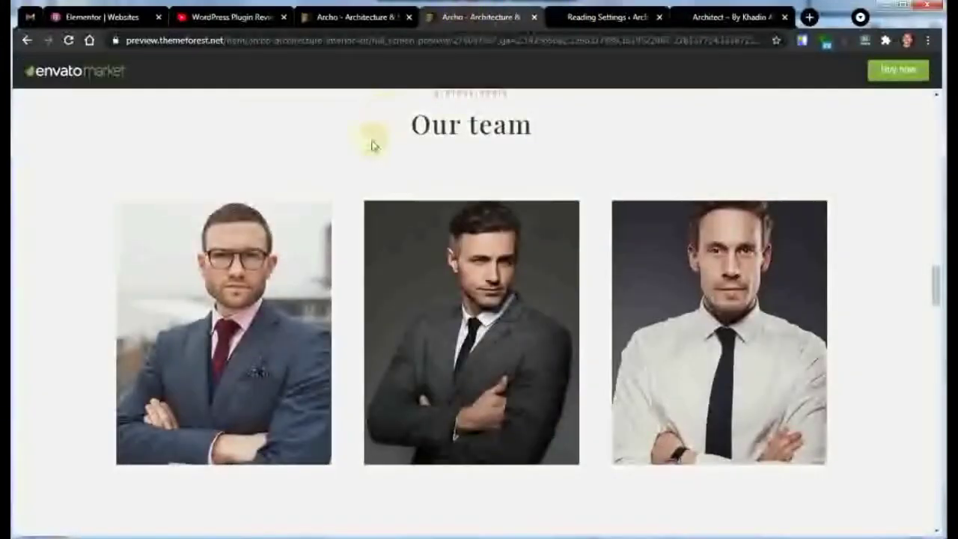
click(693, 23)
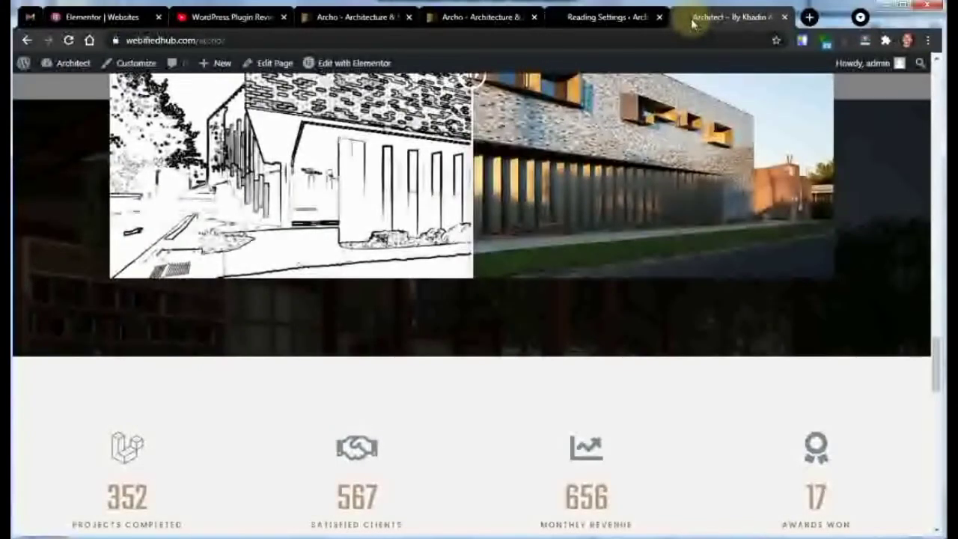
click(605, 16)
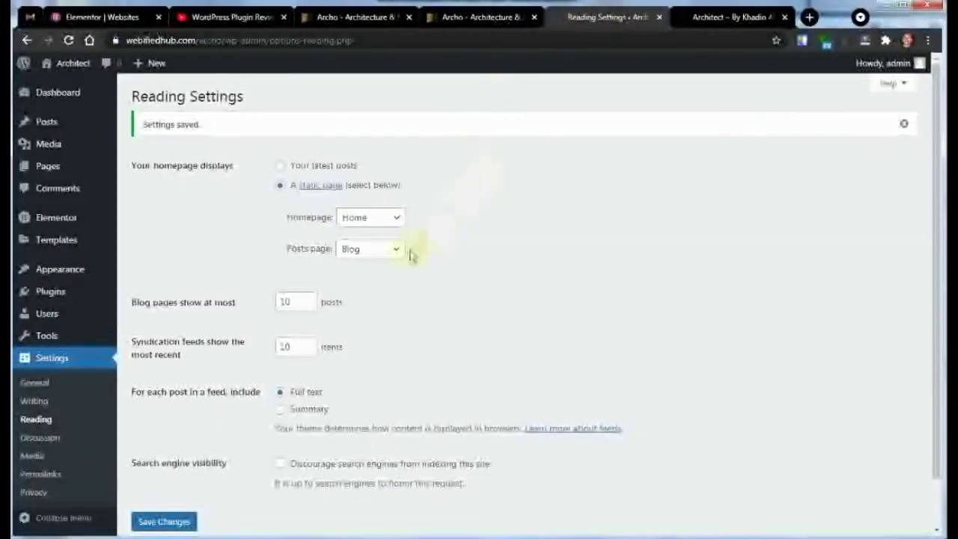
click(475, 17)
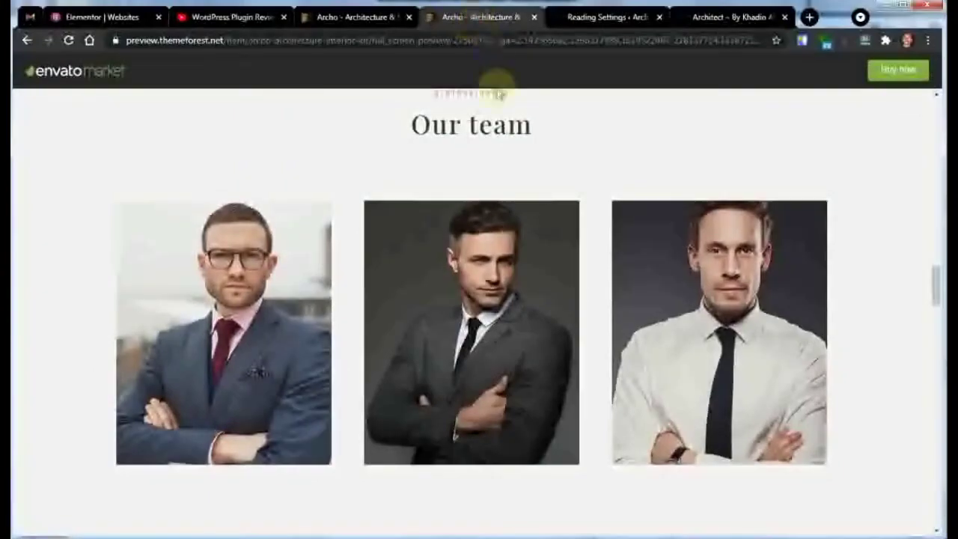
scroll(541, 187, up, 10)
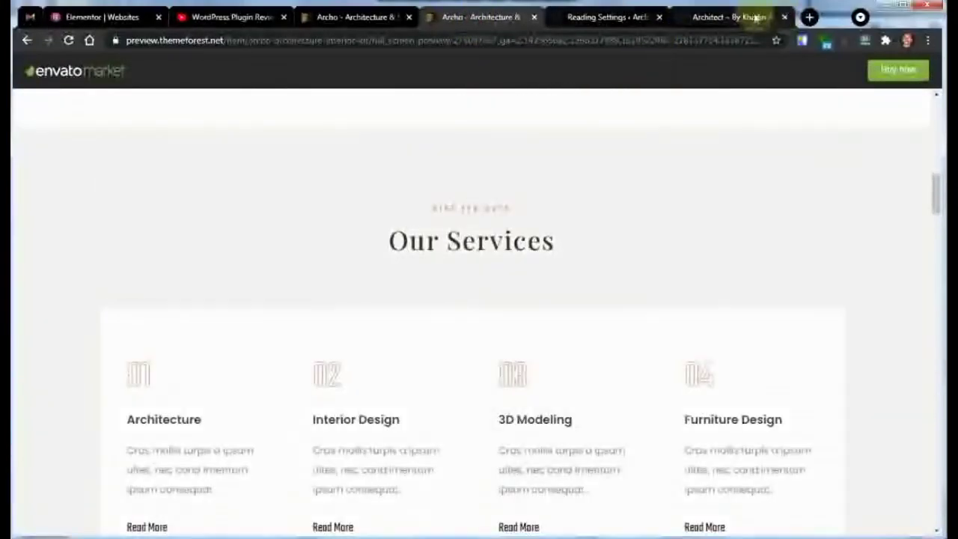
click(729, 16)
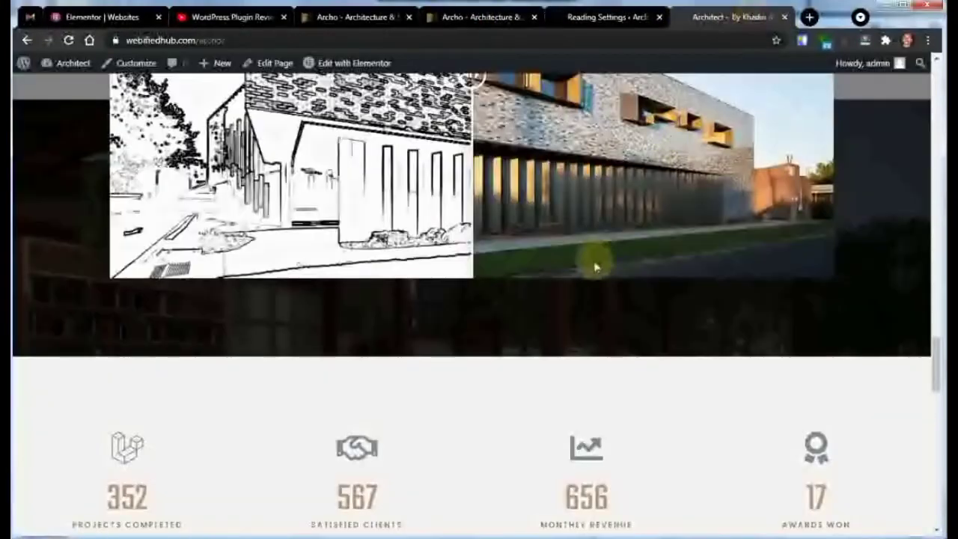
scroll(595, 263, up, 6)
scroll(597, 267, up, 6)
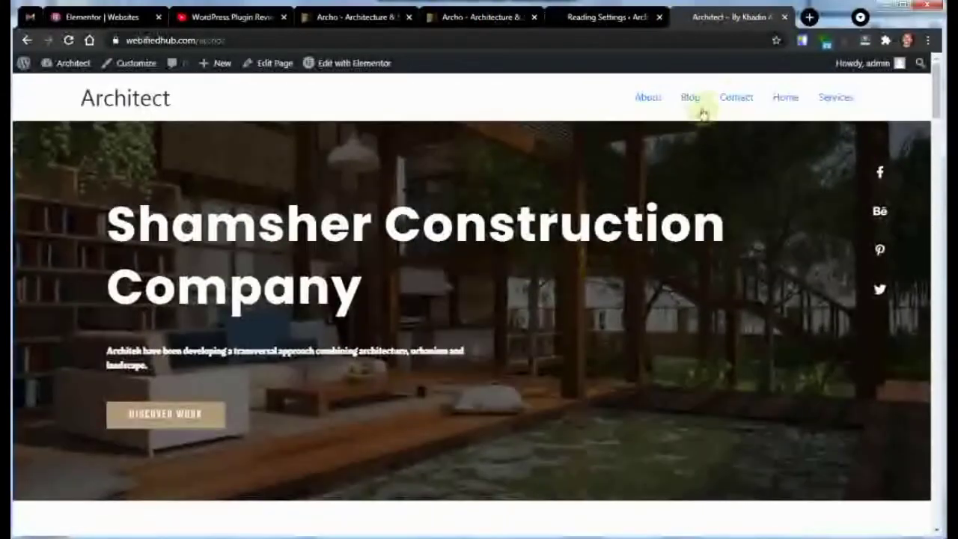
Open the site's Contact page and compare its plain footer with the Archo demo preview
click(738, 98)
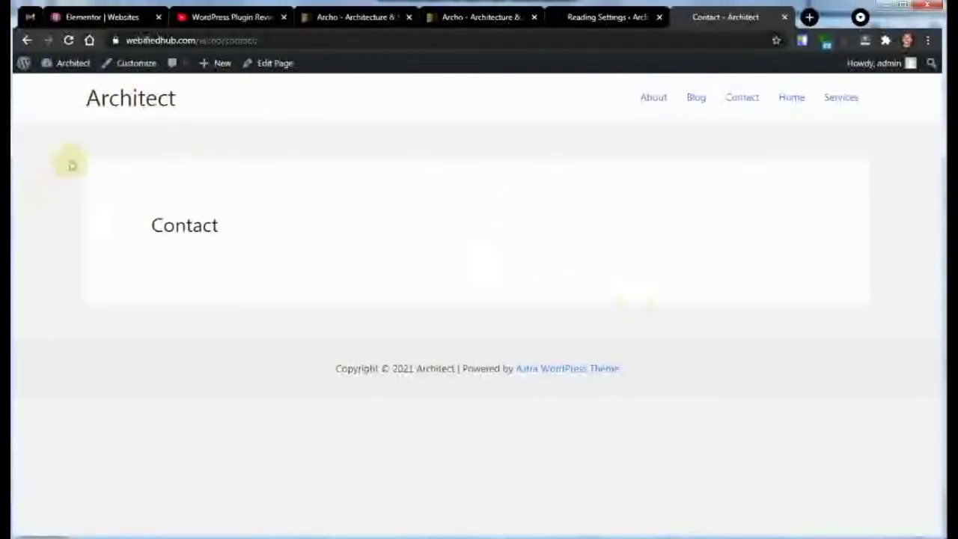
drag(110, 103, 742, 145)
click(423, 98)
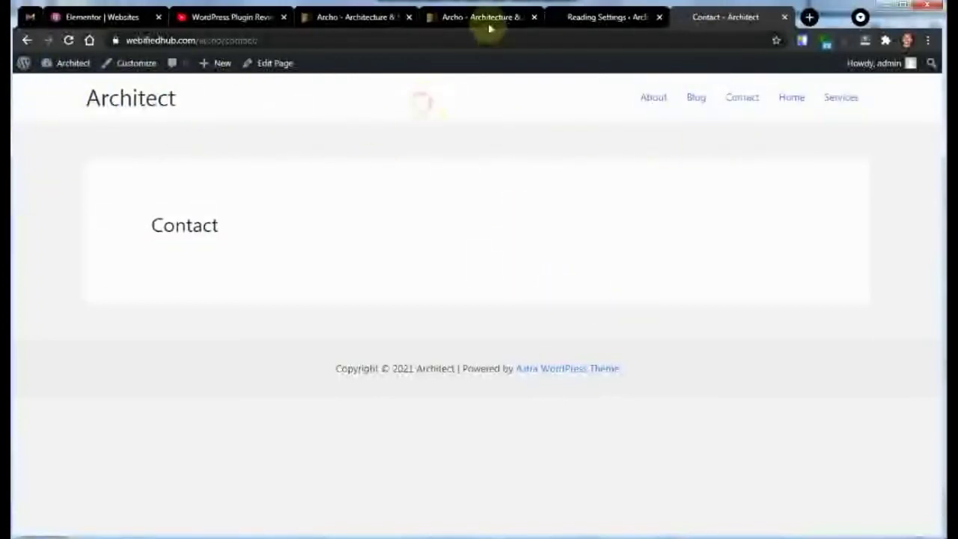
click(352, 17)
click(468, 16)
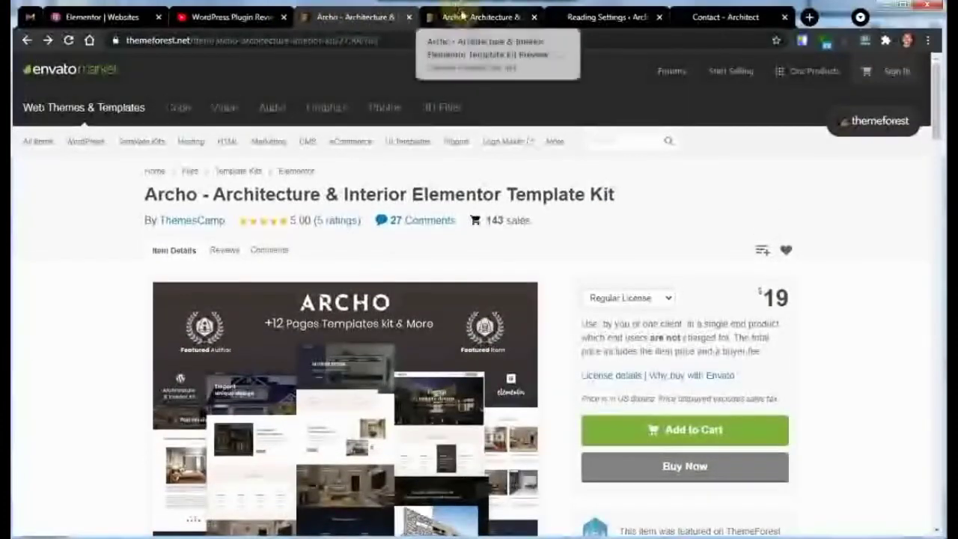
scroll(487, 135, up, 10)
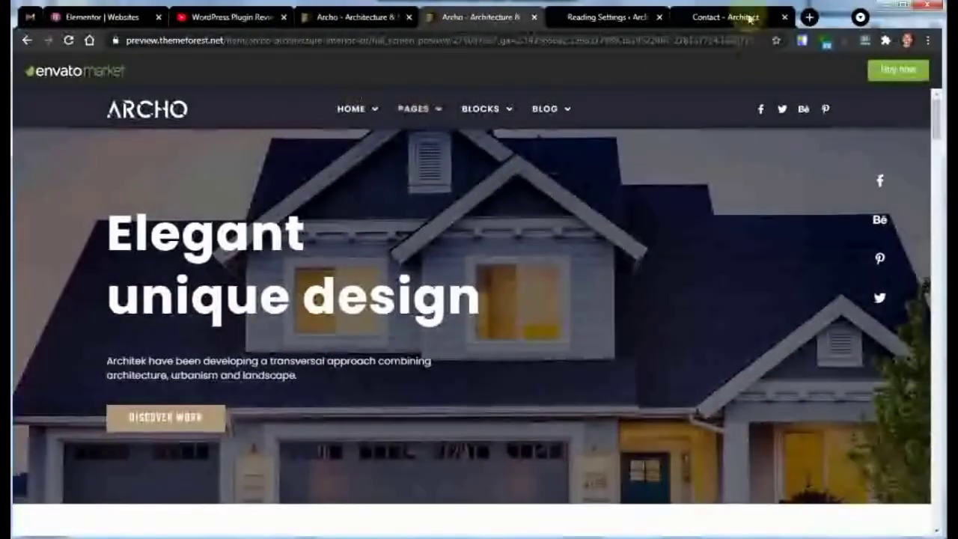
click(749, 18)
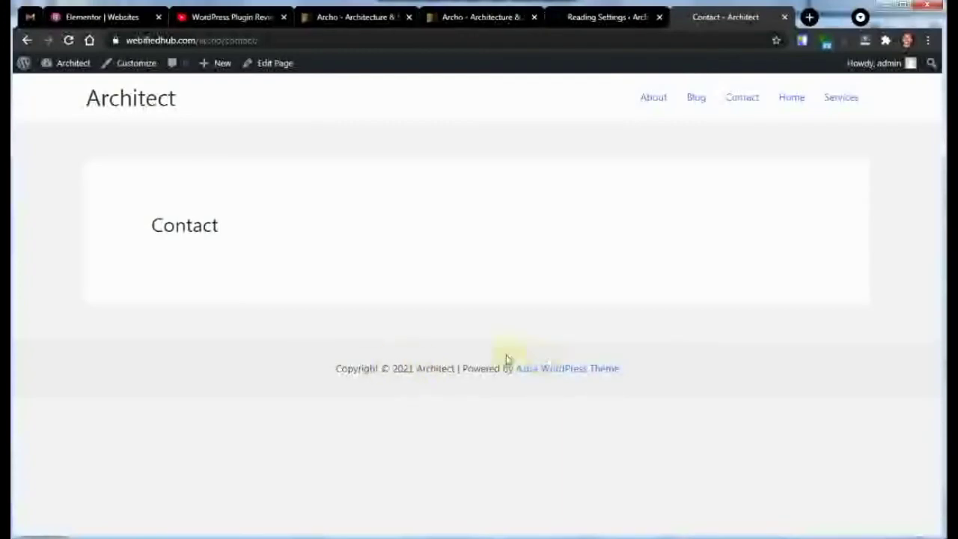
Scroll the Archo demo preview down to its footer, then return to Reading Settings
click(605, 16)
click(401, 16)
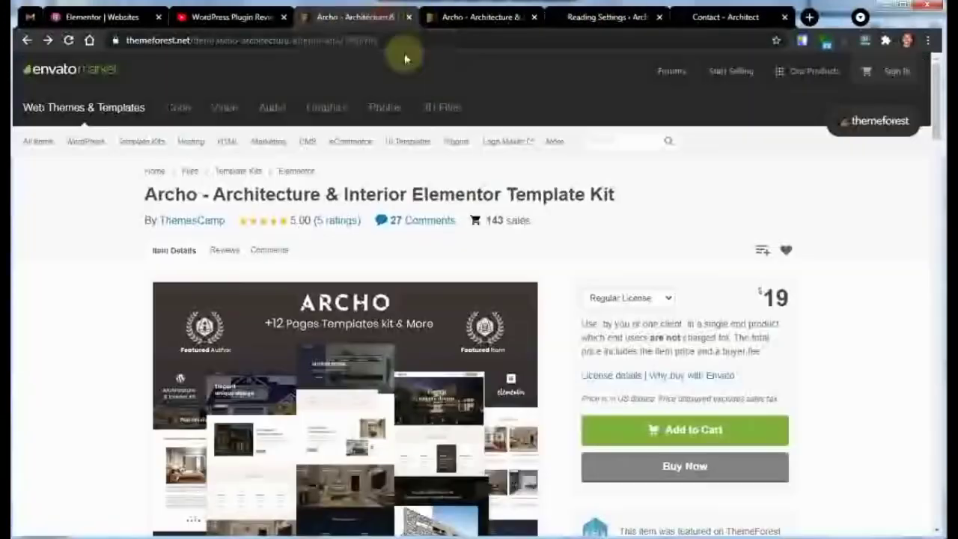
click(479, 16)
scroll(444, 327, down, 15)
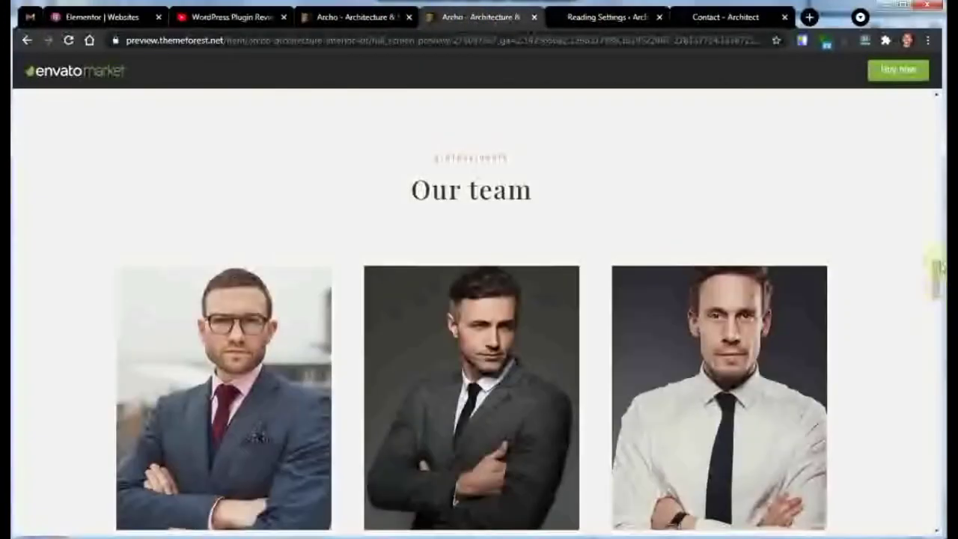
drag(937, 268, 933, 524)
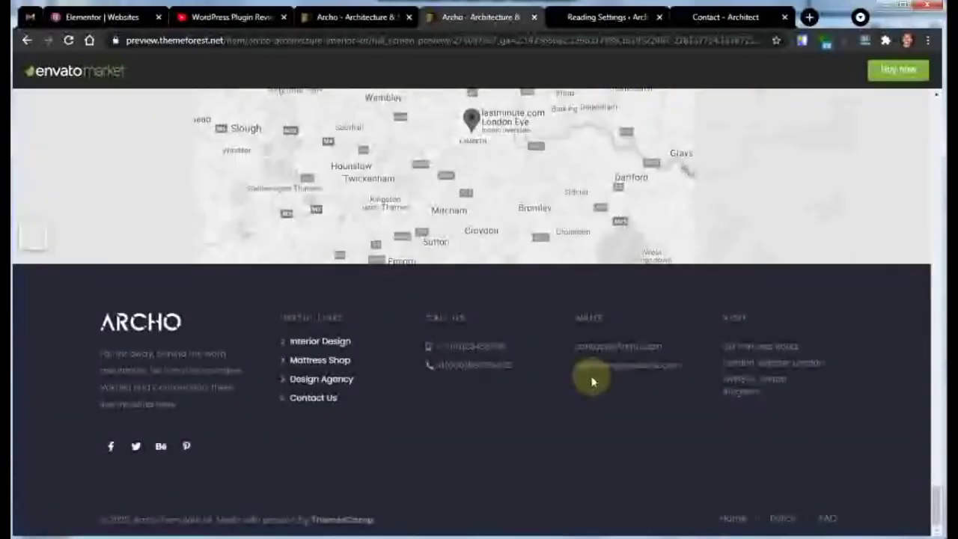
click(720, 40)
click(722, 16)
click(636, 17)
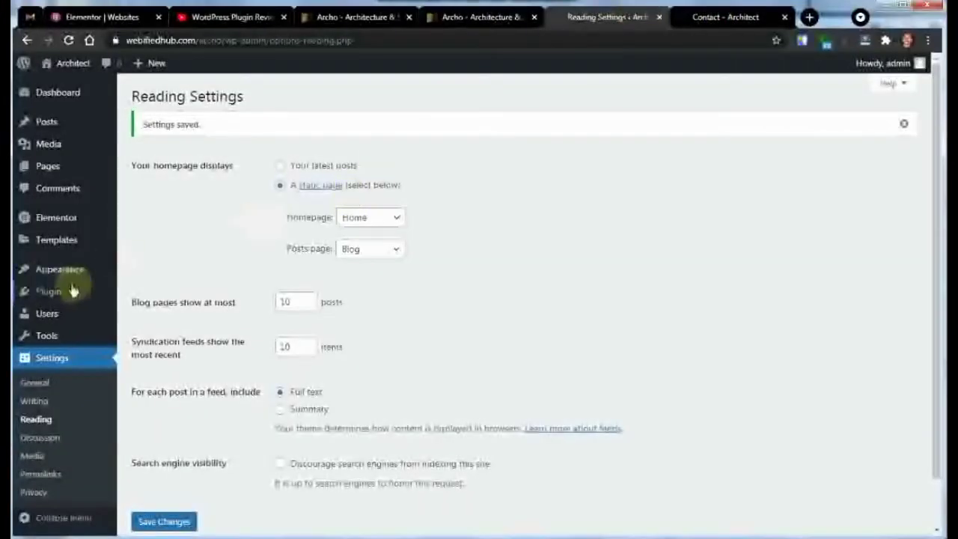
Start a new template under Header Footer & Blocks
mouse_move(54, 252)
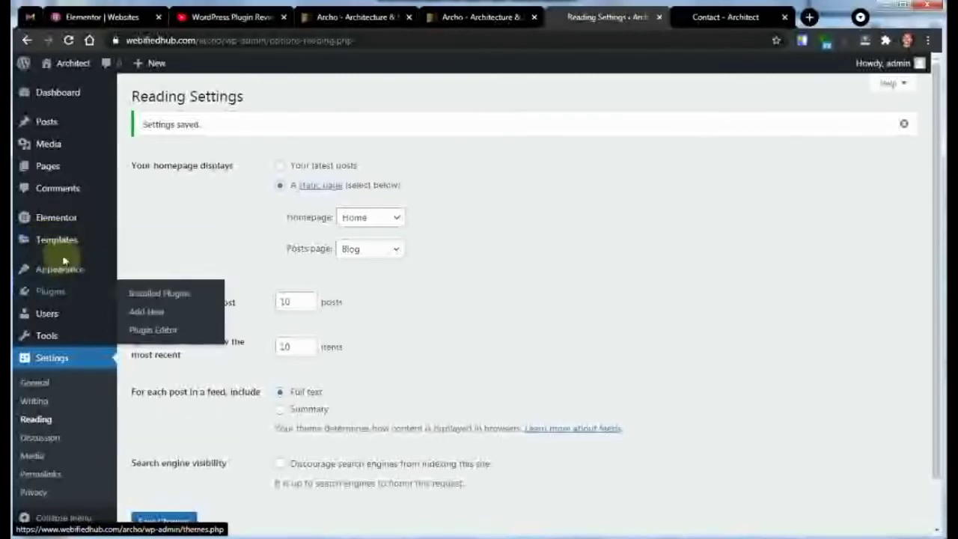
mouse_move(80, 236)
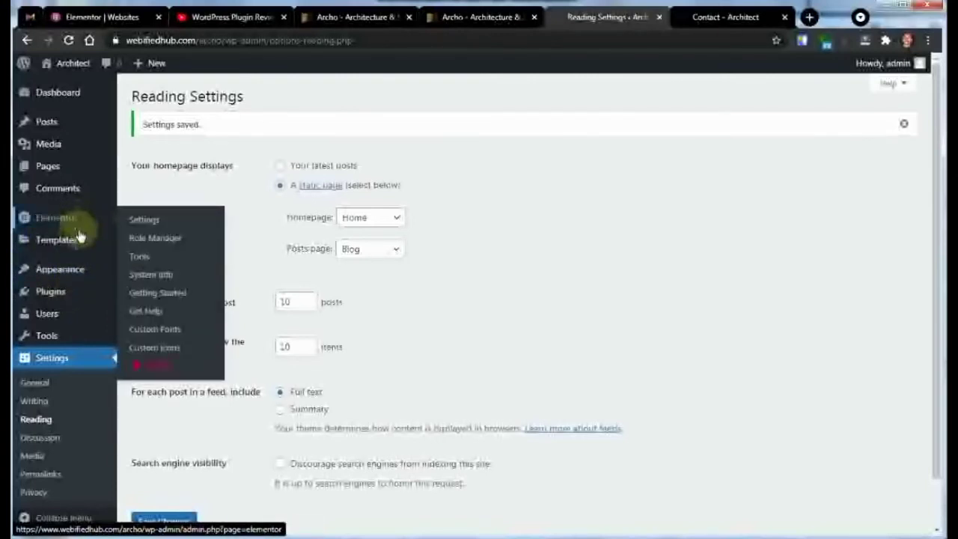
mouse_move(67, 338)
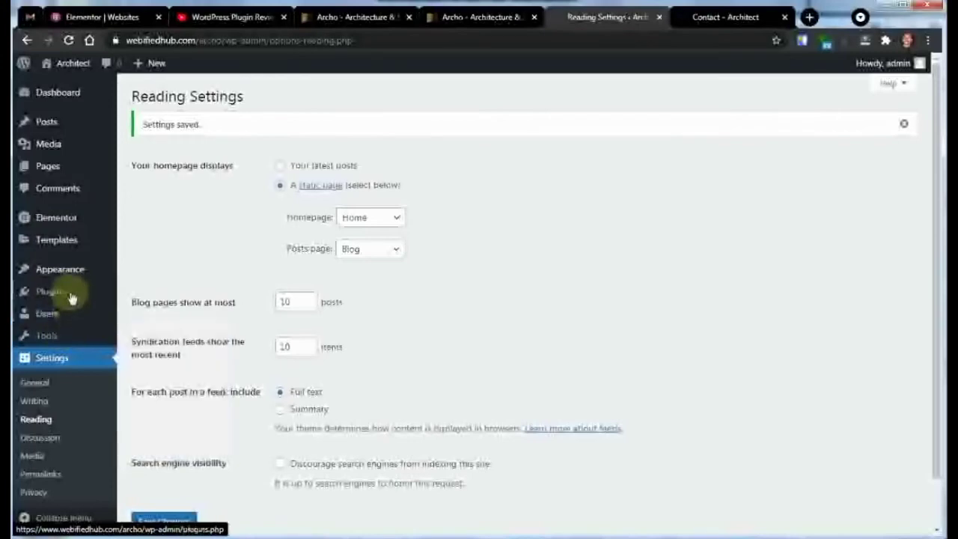
mouse_move(74, 275)
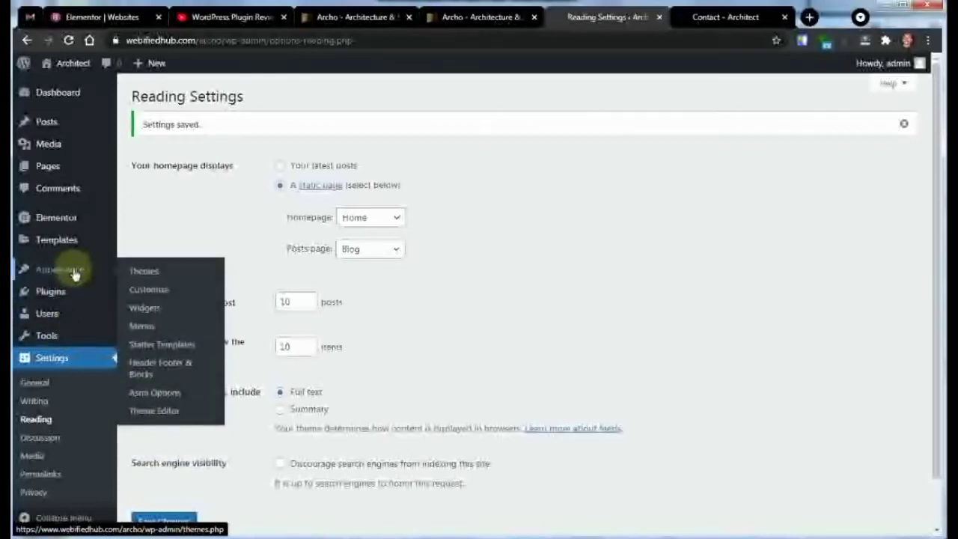
click(185, 374)
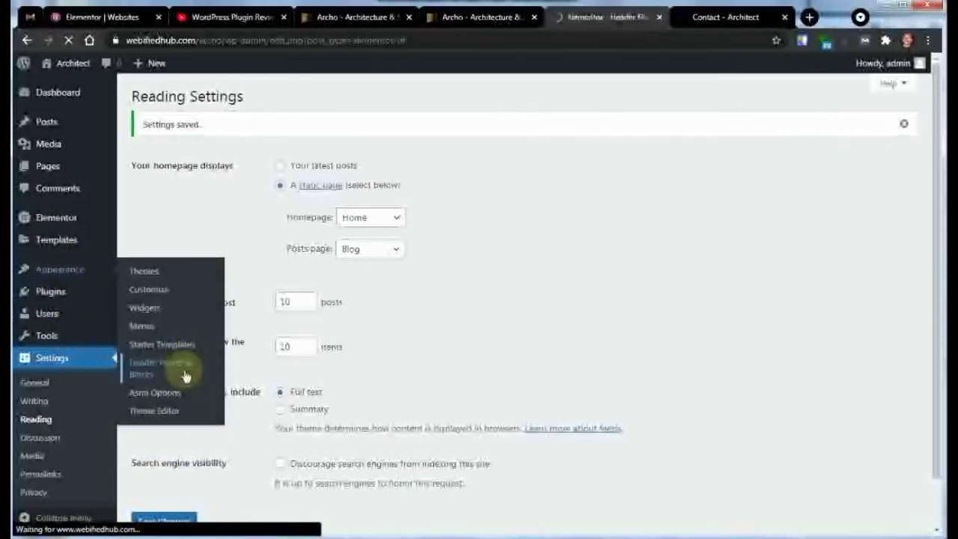
click(466, 96)
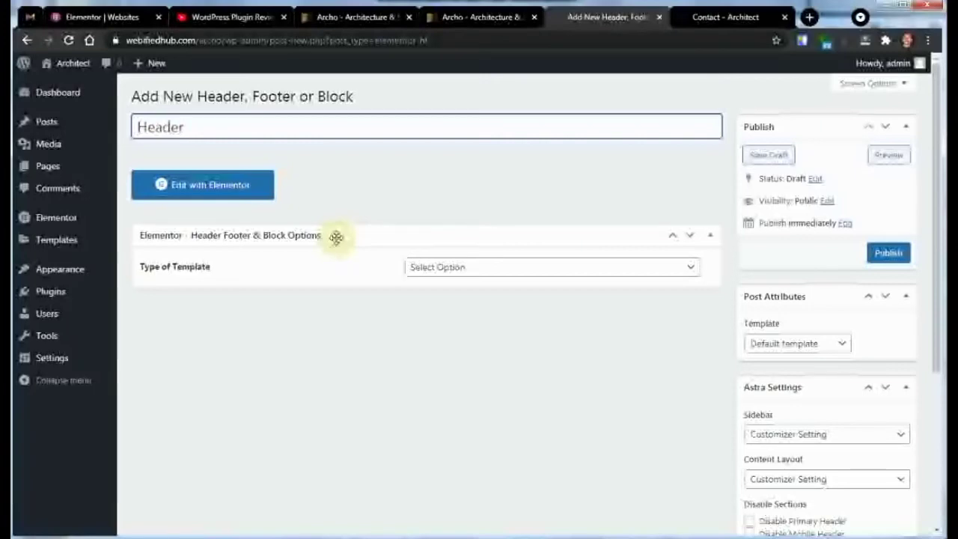
Make the template a Header displayed on the Entire Website for All users
click(513, 266)
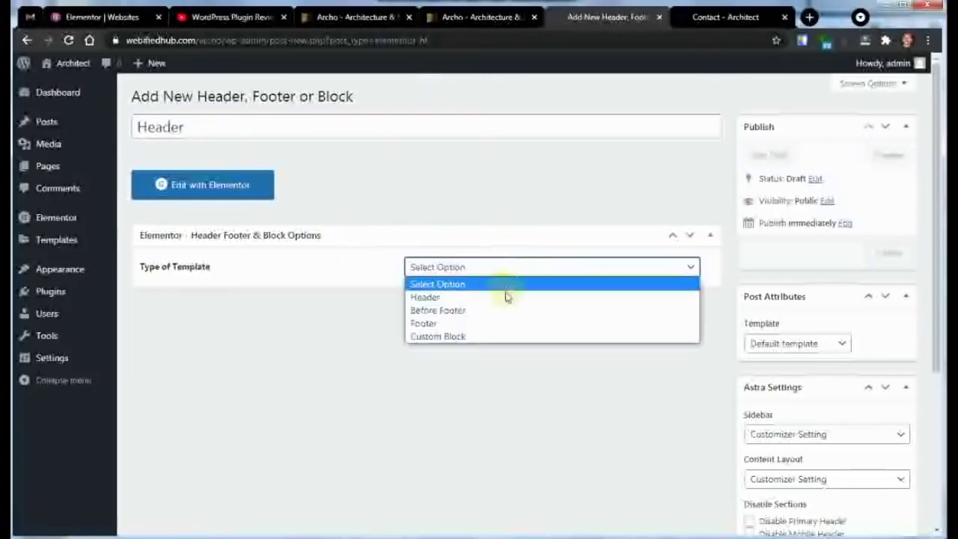
click(507, 295)
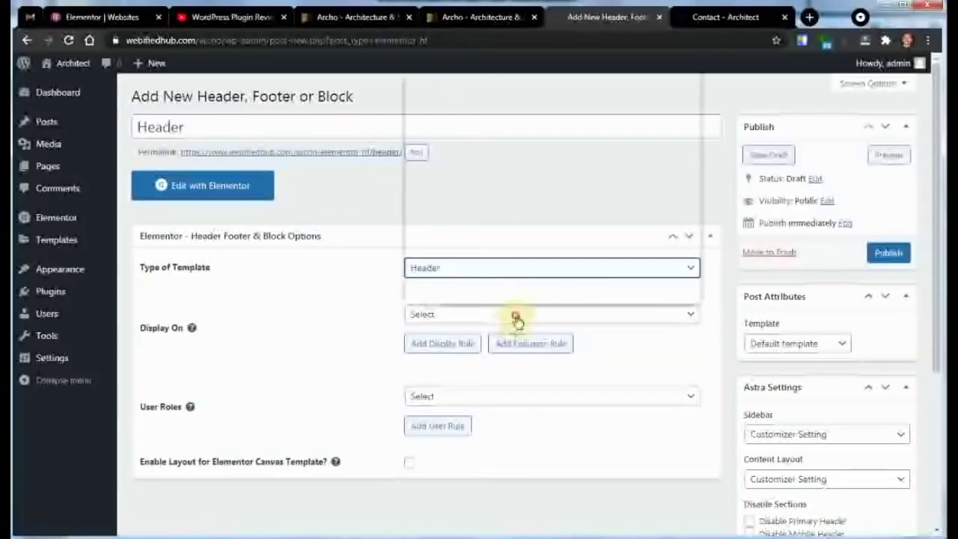
click(516, 314)
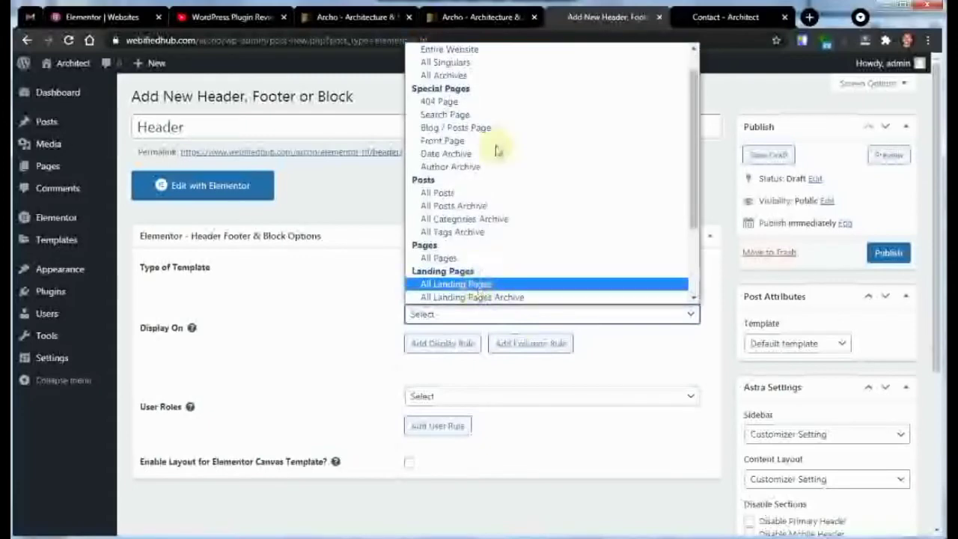
click(497, 51)
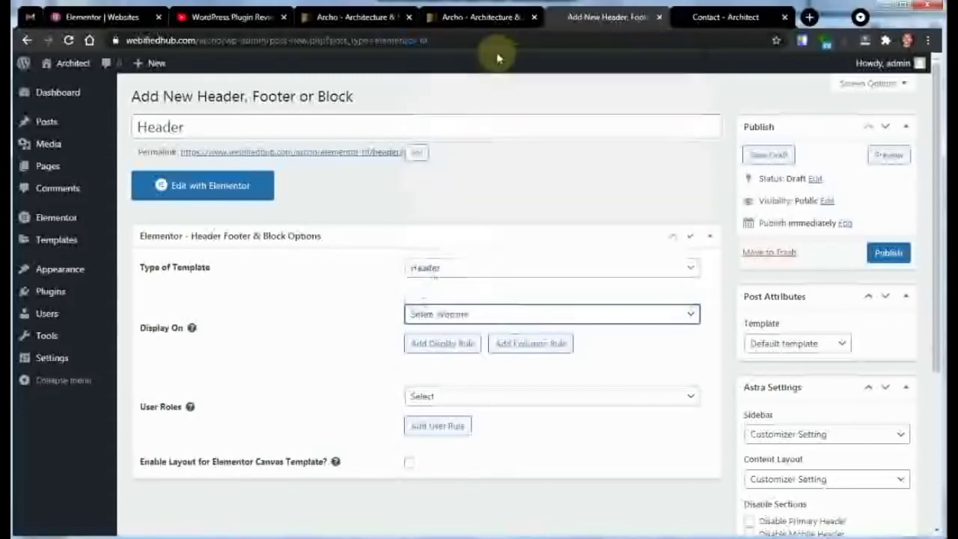
click(507, 402)
click(459, 274)
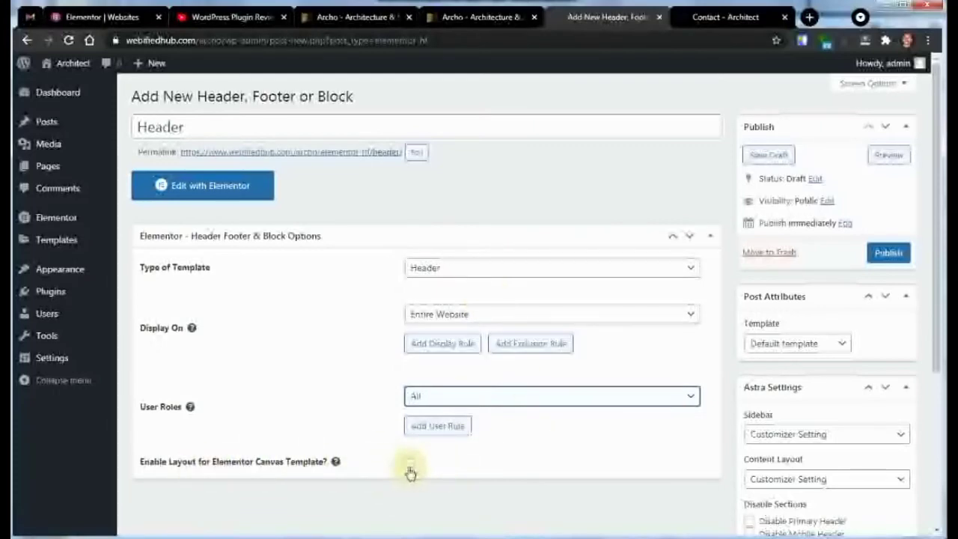
Set the header's sidebar layout to No Sidebar and publish it
click(829, 479)
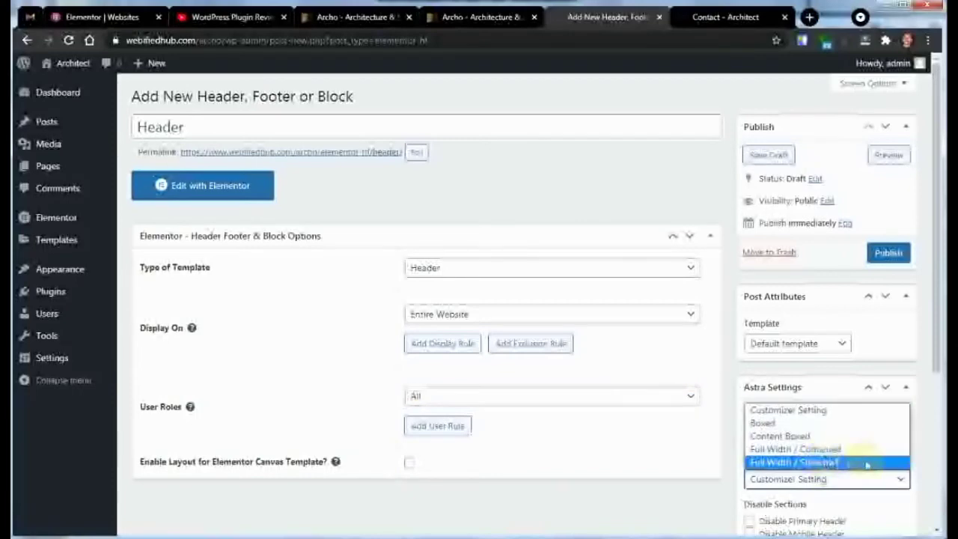
scroll(904, 443, down, 3)
click(842, 194)
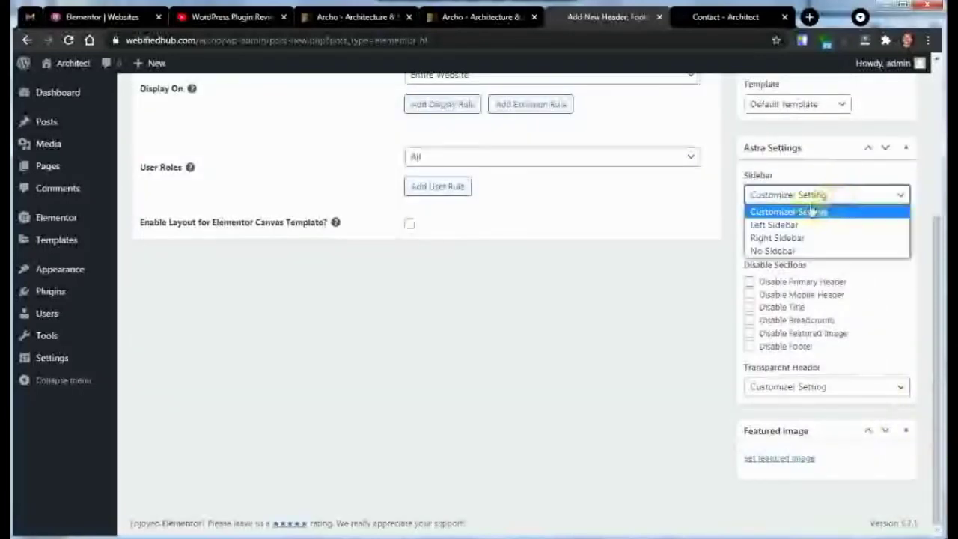
click(779, 251)
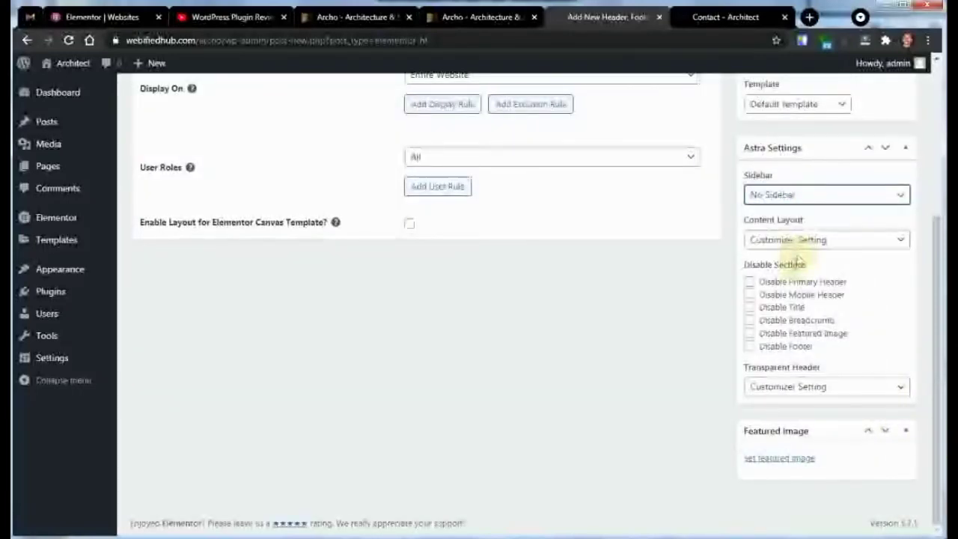
scroll(795, 269, up, 4)
click(888, 254)
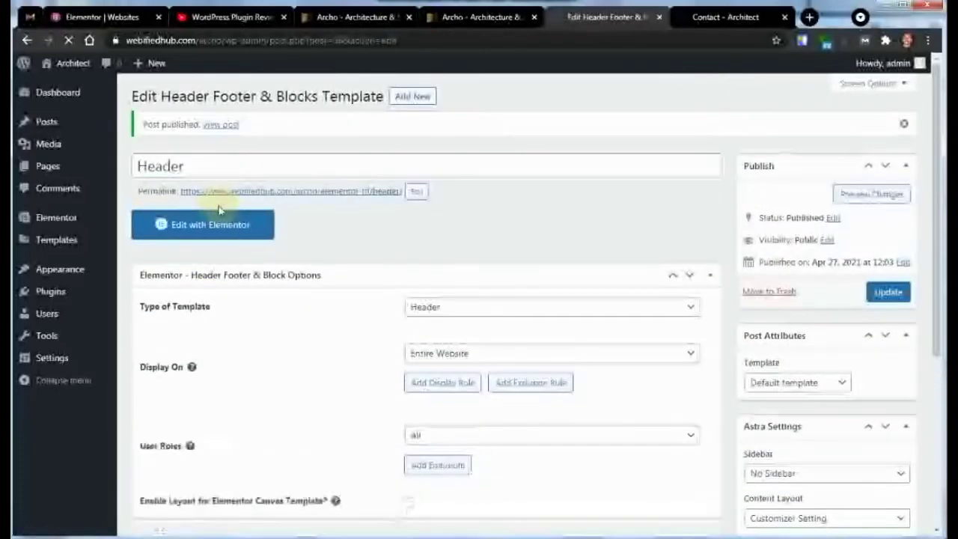
Open the Header template in Elementor and browse the installed Archo kit's templates
click(198, 228)
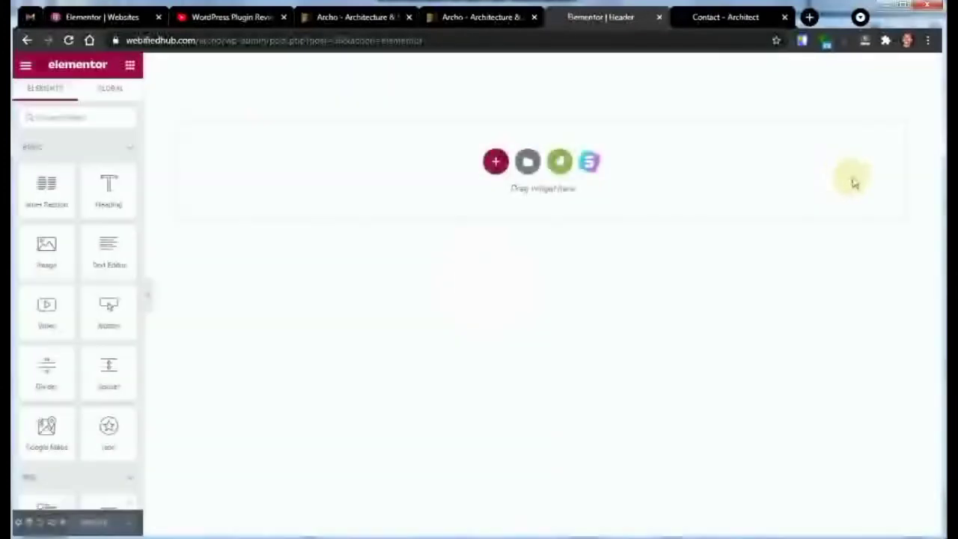
click(559, 161)
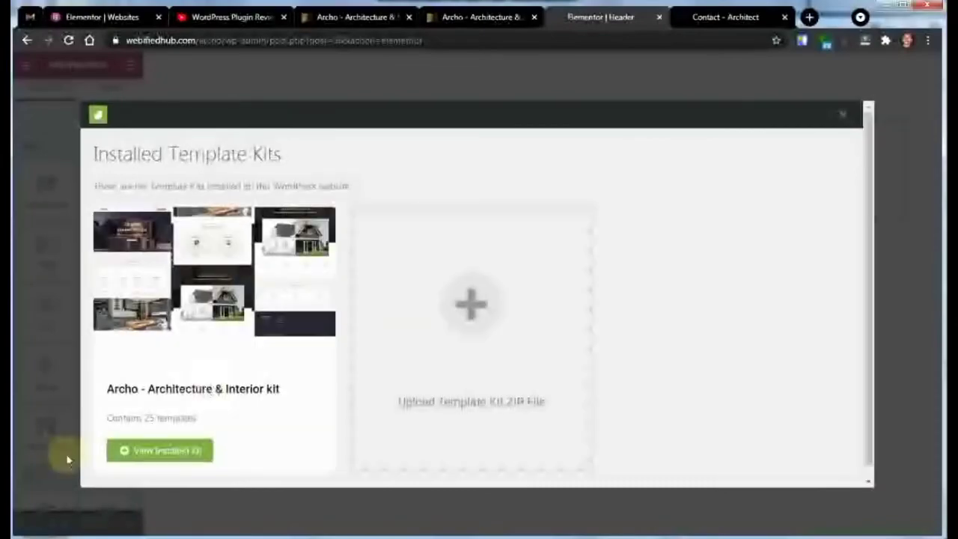
click(147, 455)
scroll(274, 385, down, 10)
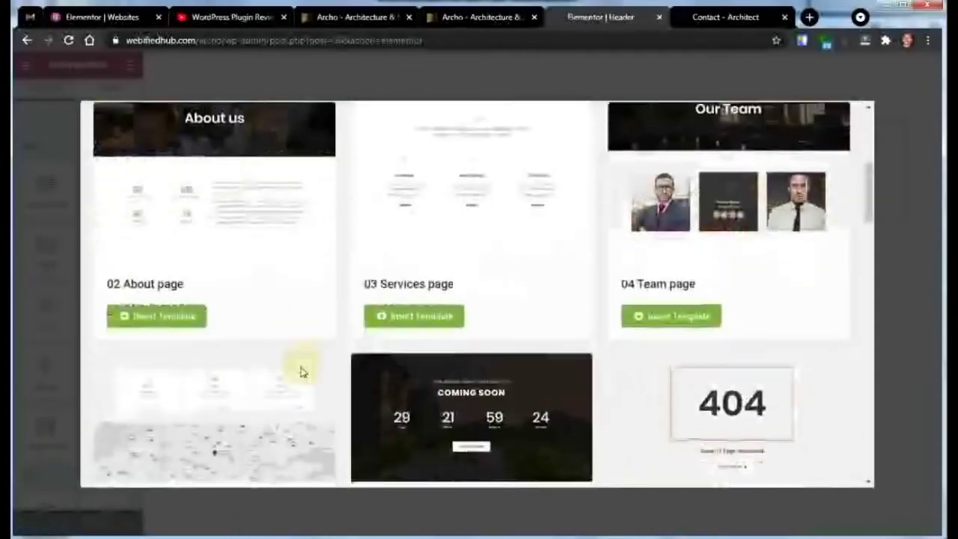
scroll(303, 372, down, 7)
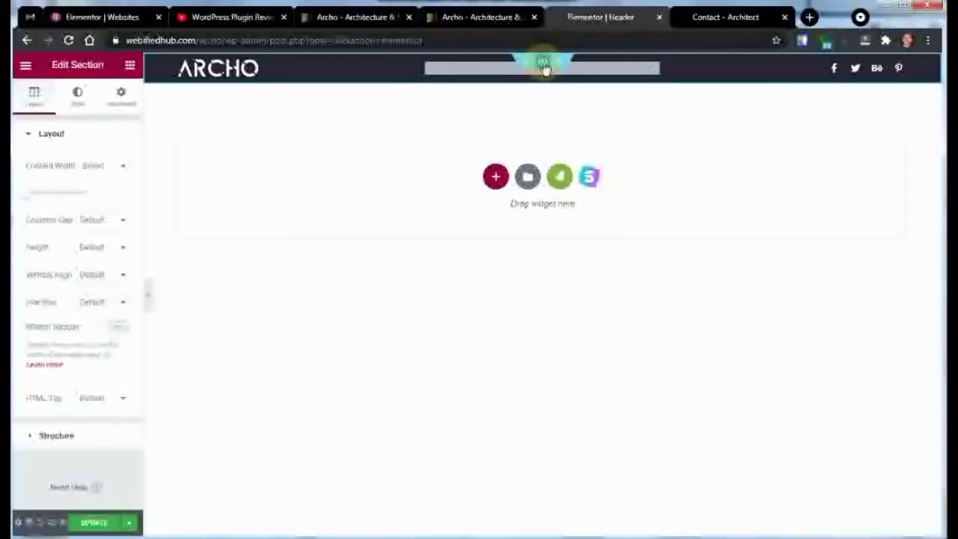
Inspect the inserted ARCHO logo and Nav Menu widget, which reports that no menus exist
click(224, 67)
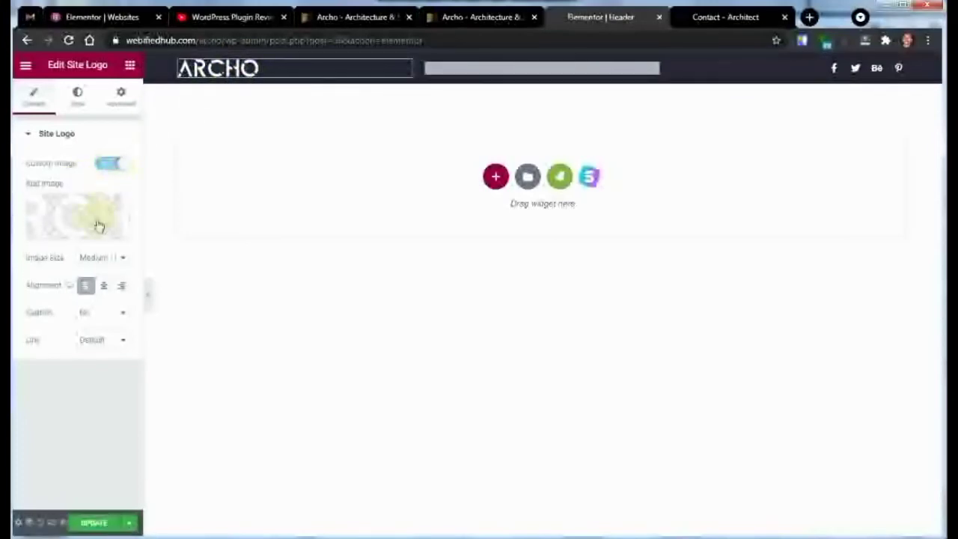
click(492, 68)
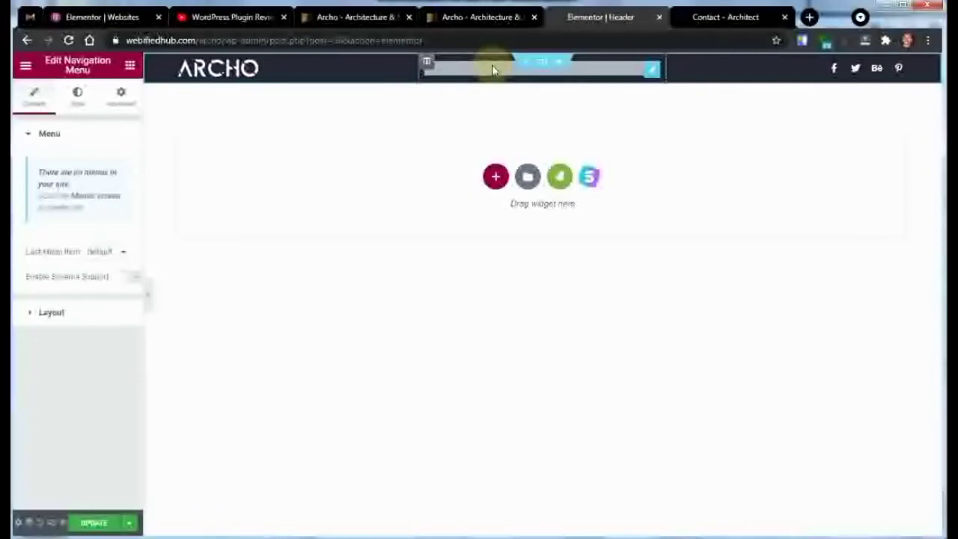
click(108, 259)
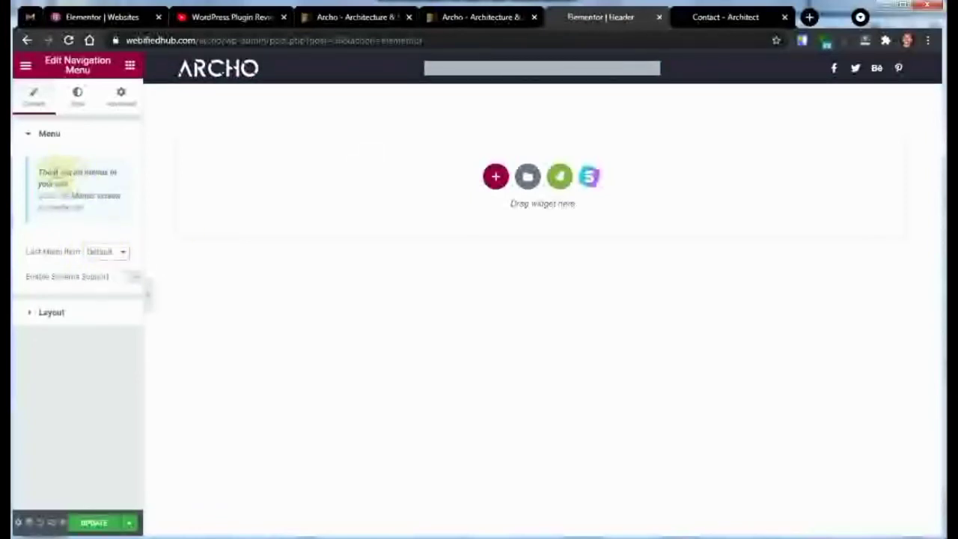
drag(47, 177, 69, 184)
click(69, 313)
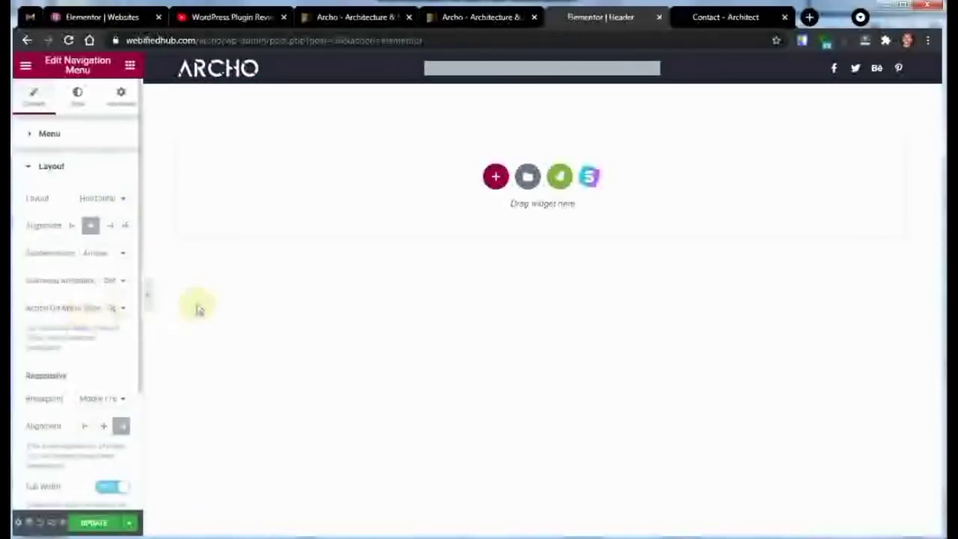
Create a new menu named Main Menu on the Menus page
click(694, 21)
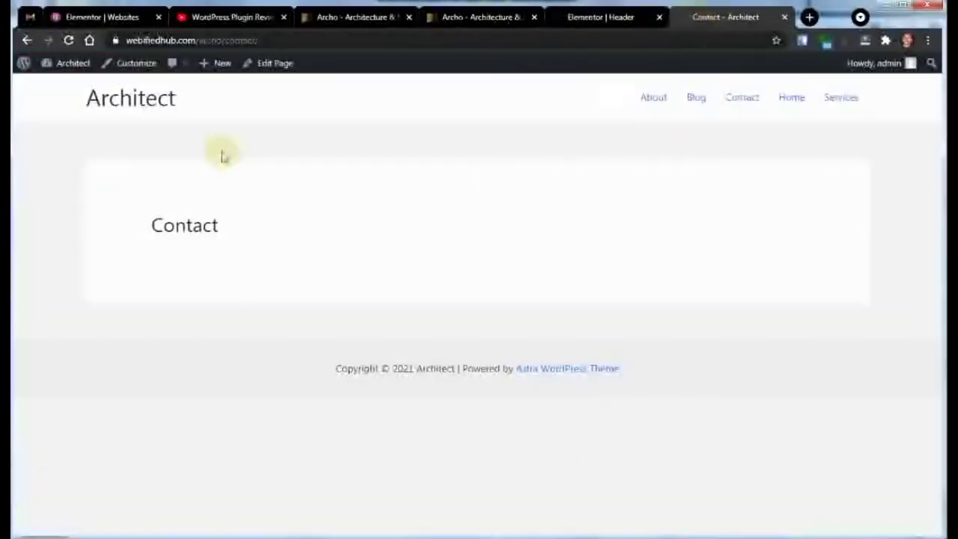
mouse_move(67, 66)
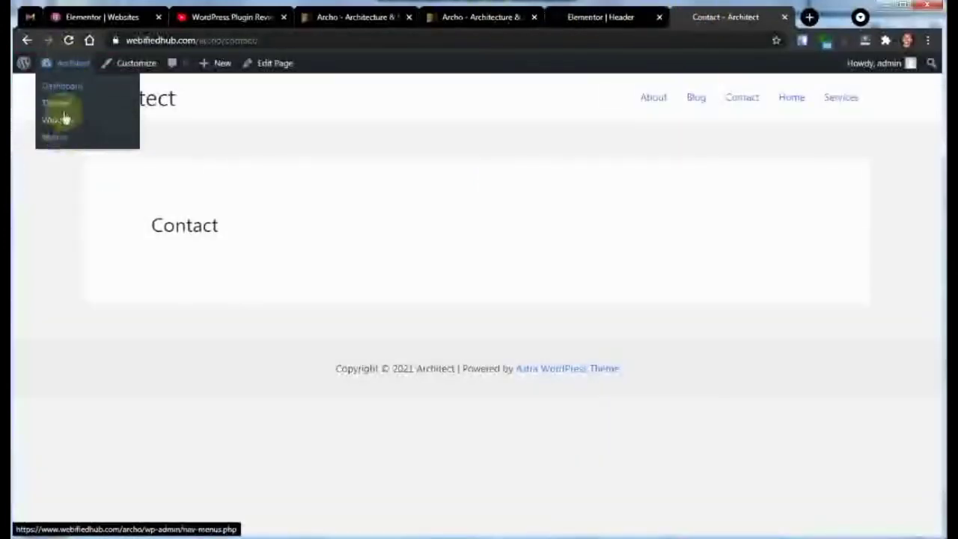
click(54, 139)
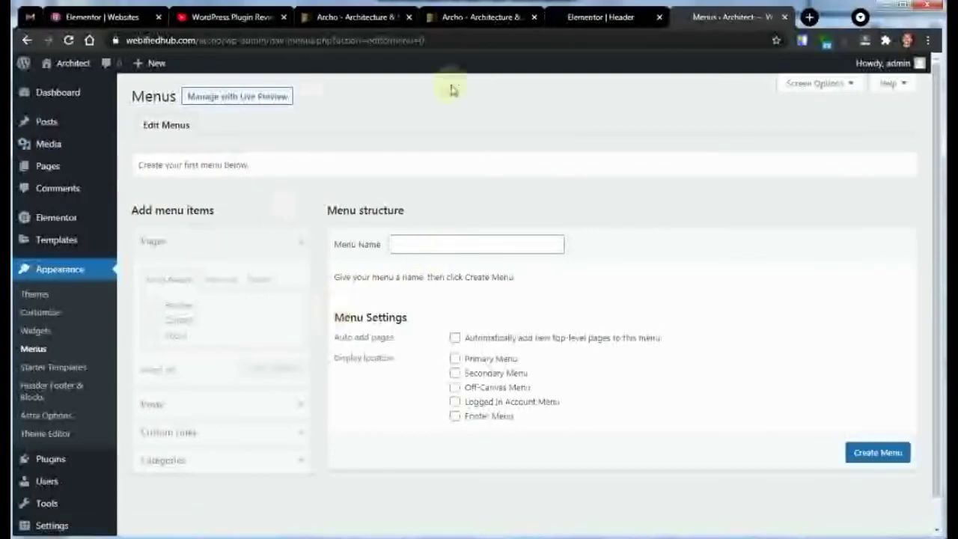
click(461, 242)
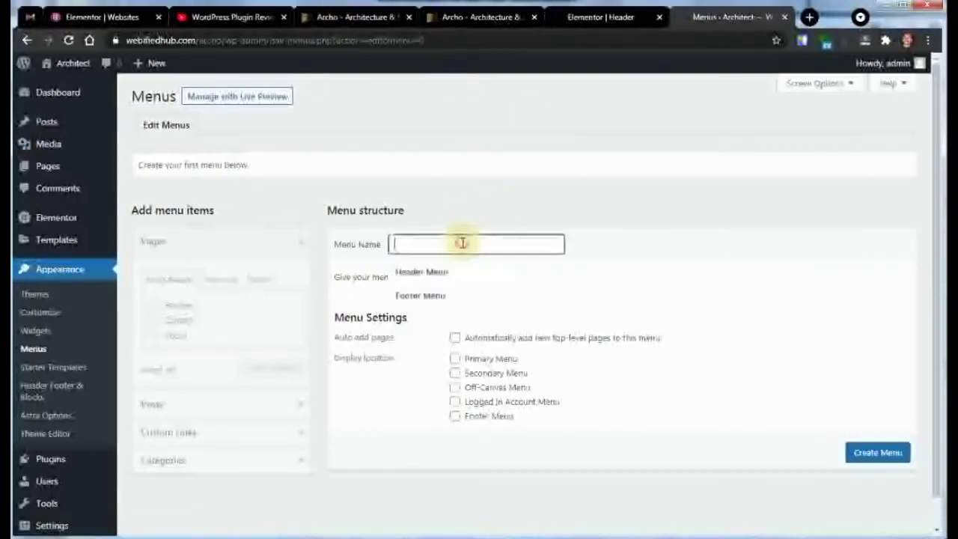
text(AMal)
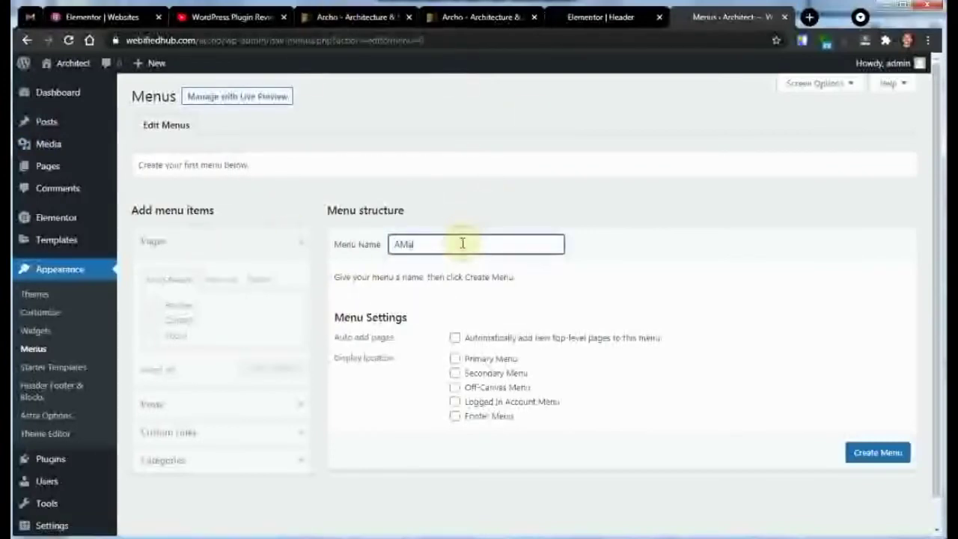
click(866, 465)
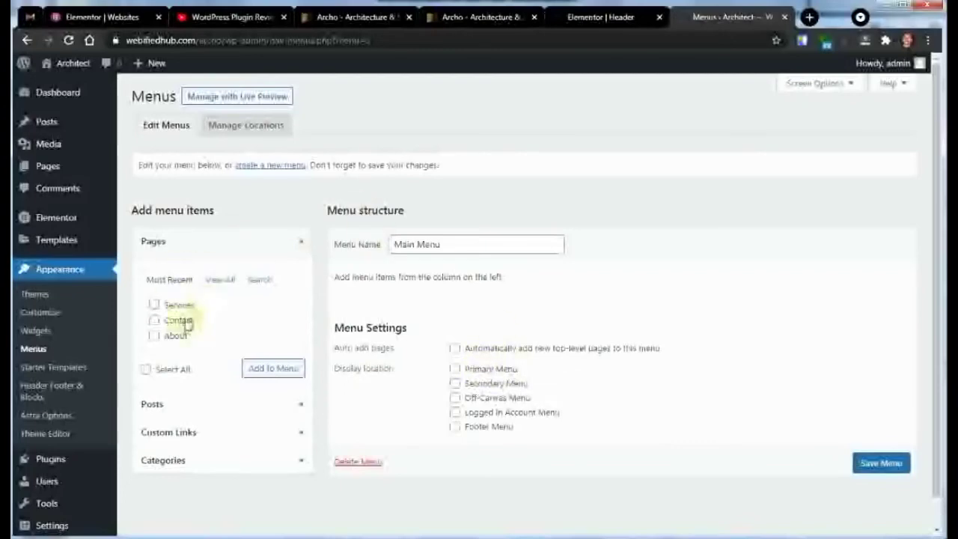
Add all pages (Home, Blog, About, Contact, Services) to Main Menu and save it
click(211, 284)
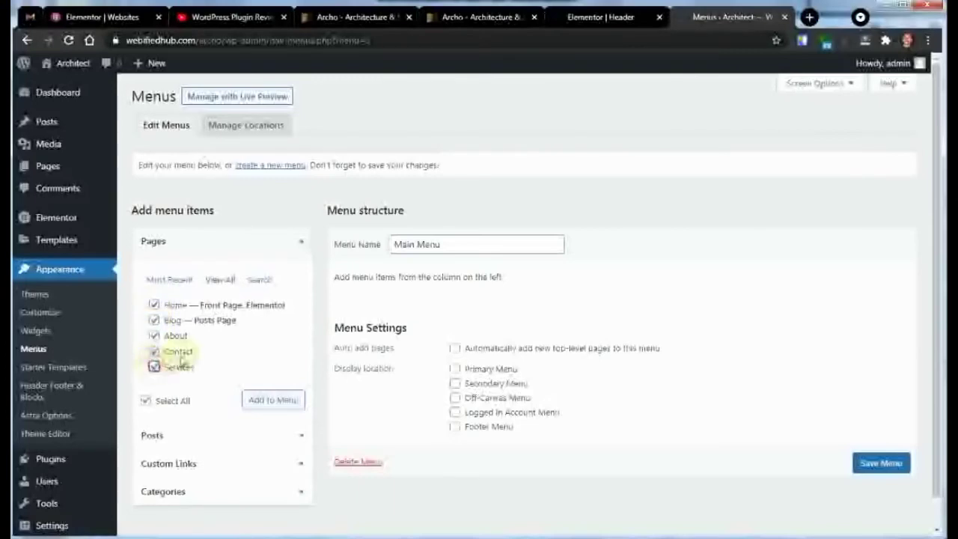
scroll(183, 363, down, 1)
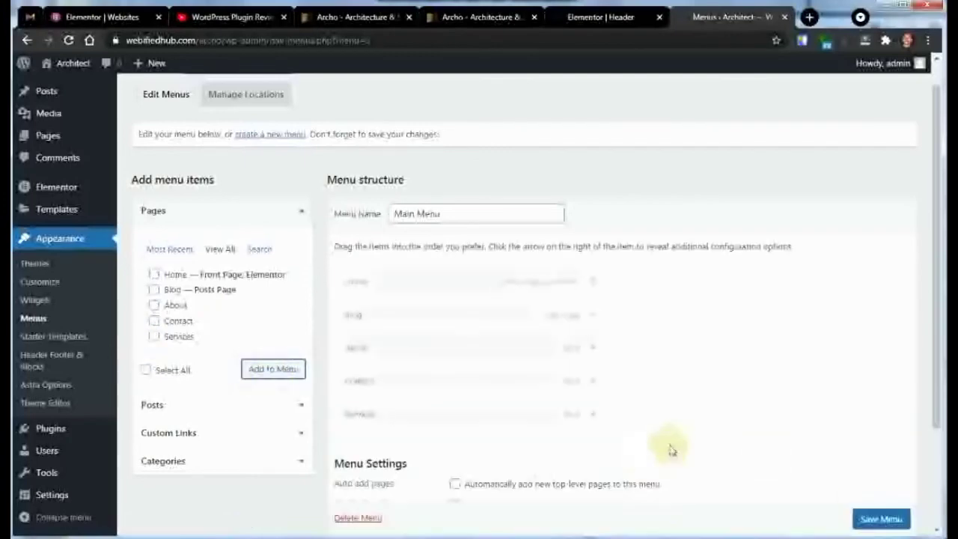
scroll(868, 519, down, 1)
click(893, 524)
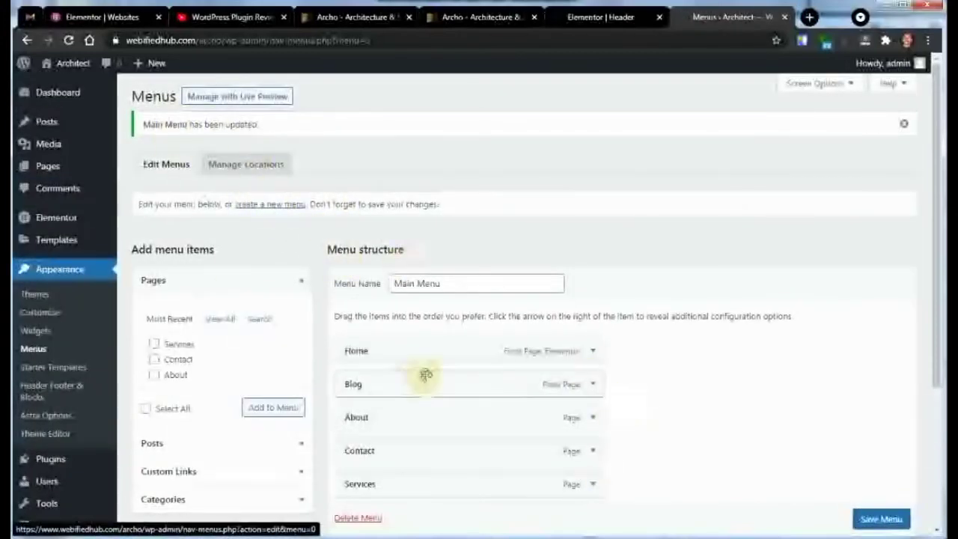
scroll(815, 464, down, 3)
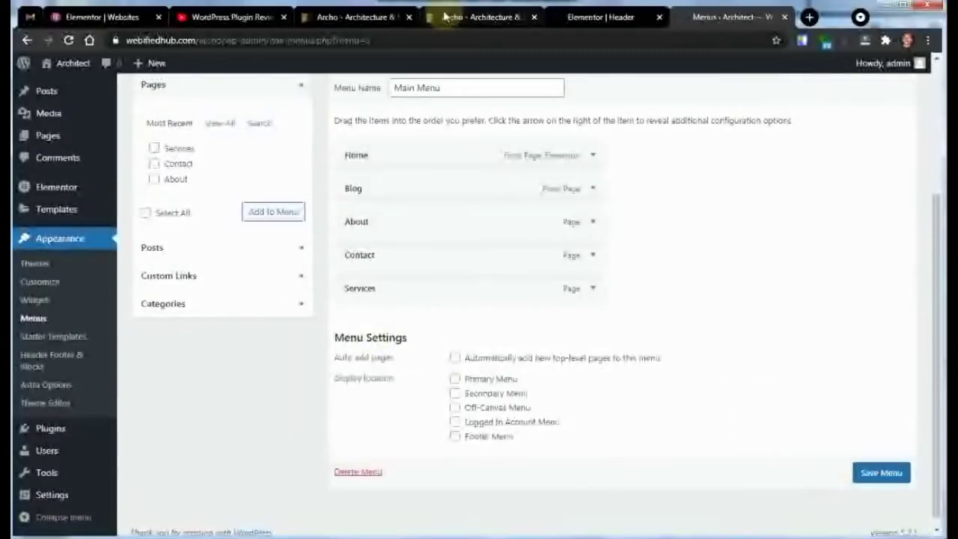
Compare the Elementor header tab with the WordPress Main Menu page, ending on the header
click(604, 22)
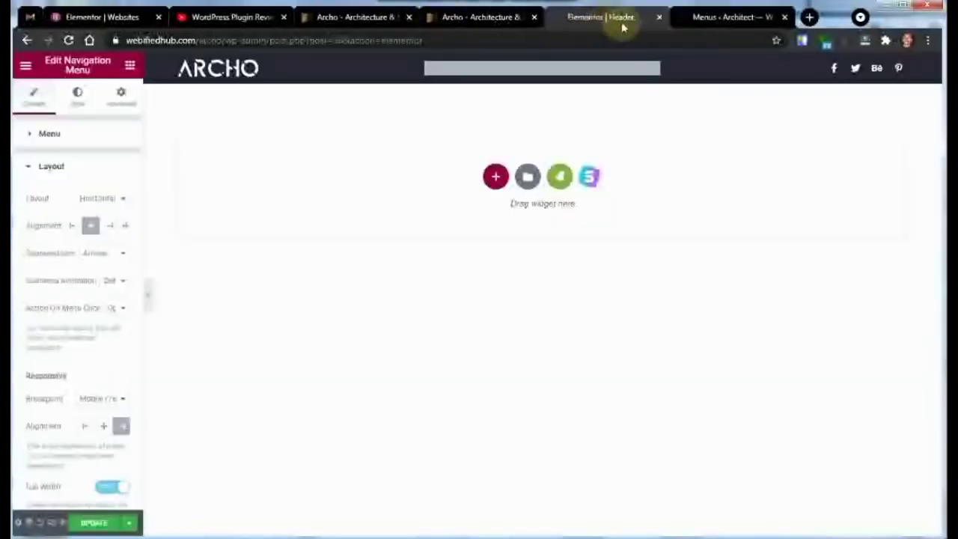
click(749, 18)
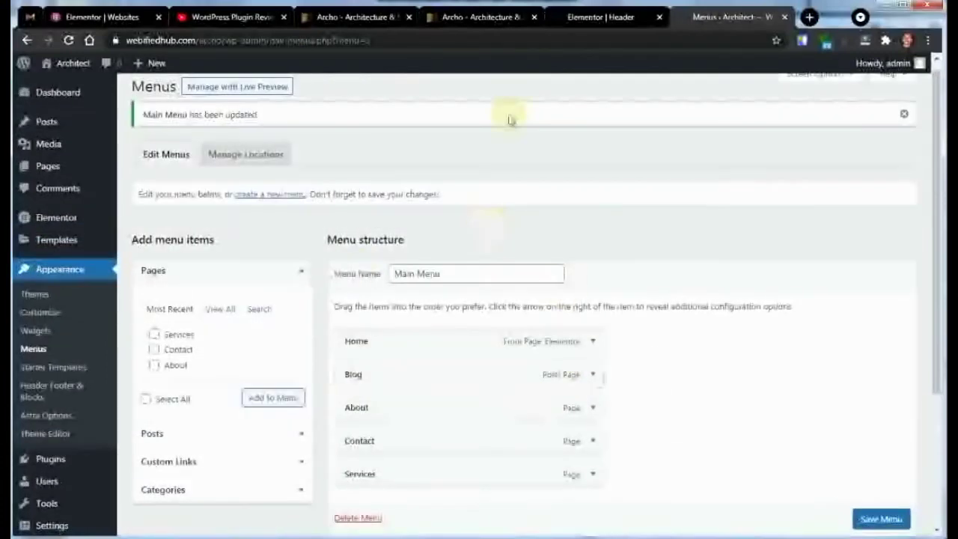
click(640, 23)
click(722, 19)
scroll(694, 195, down, 3)
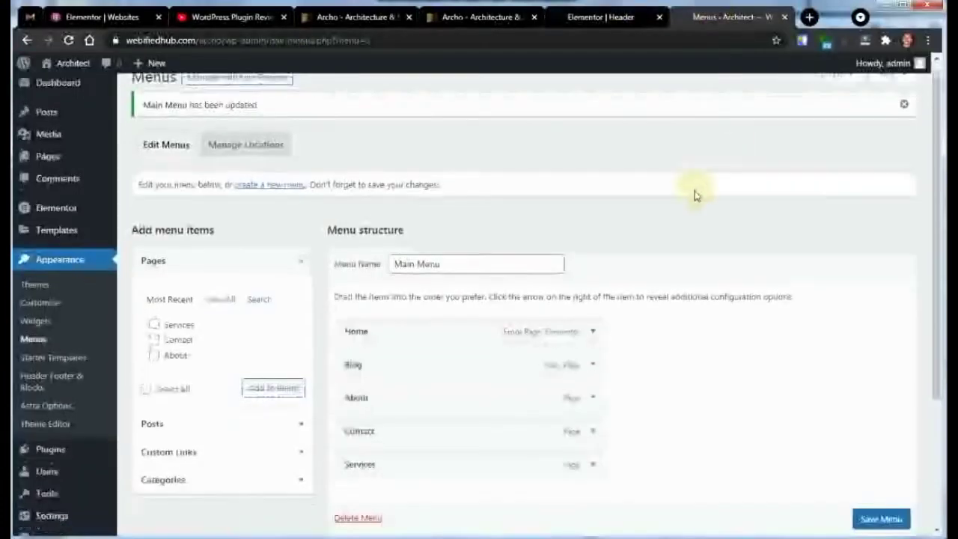
click(603, 18)
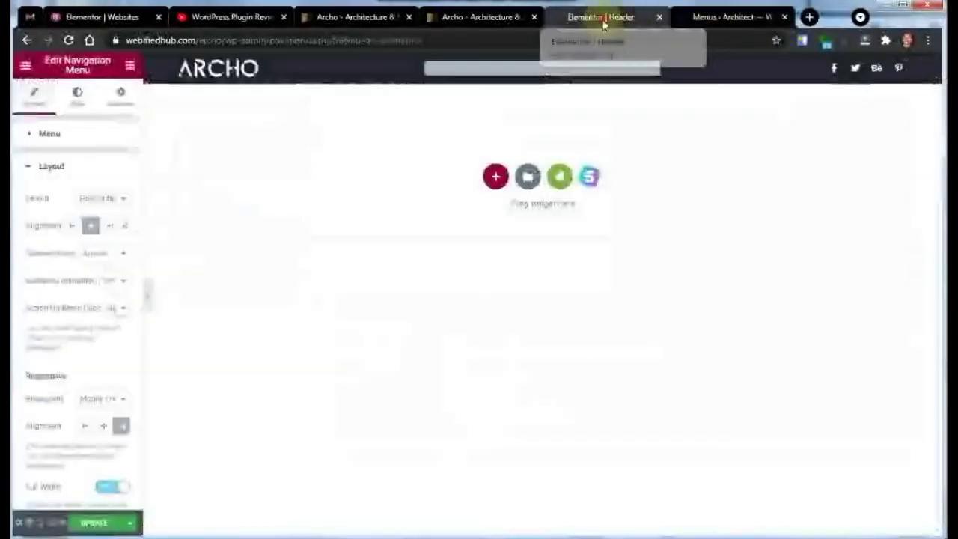
click(690, 17)
click(602, 17)
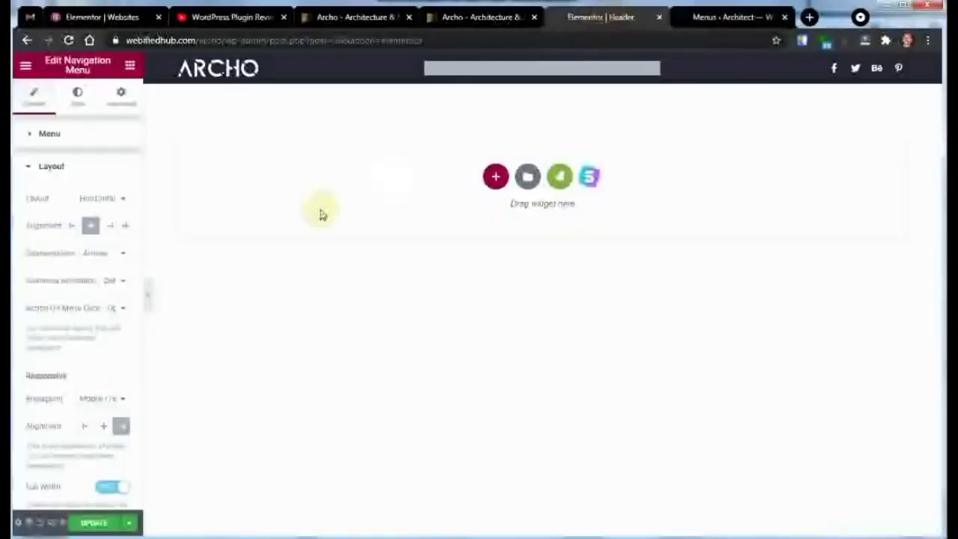
Expand the Menu settings, update the header, and reload the editor
click(49, 134)
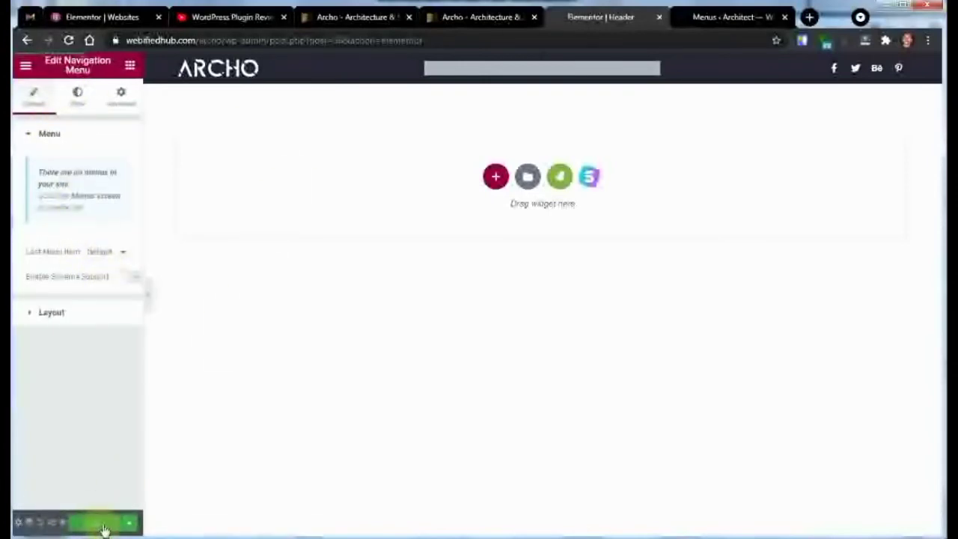
click(103, 528)
click(126, 524)
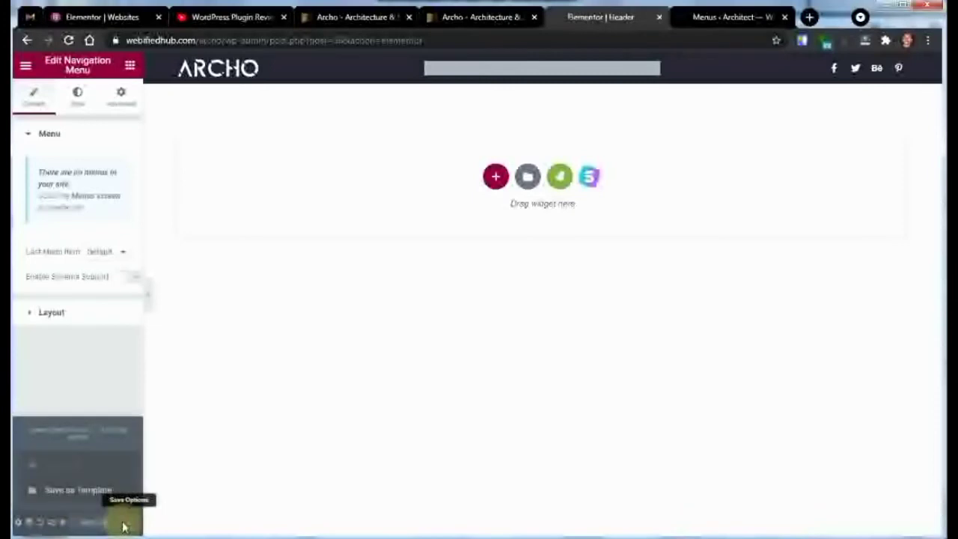
click(128, 523)
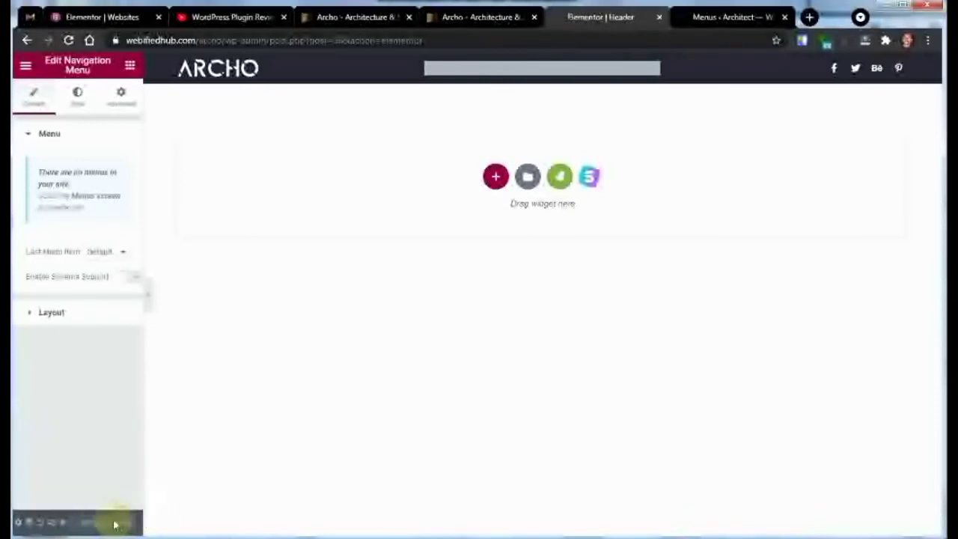
click(126, 521)
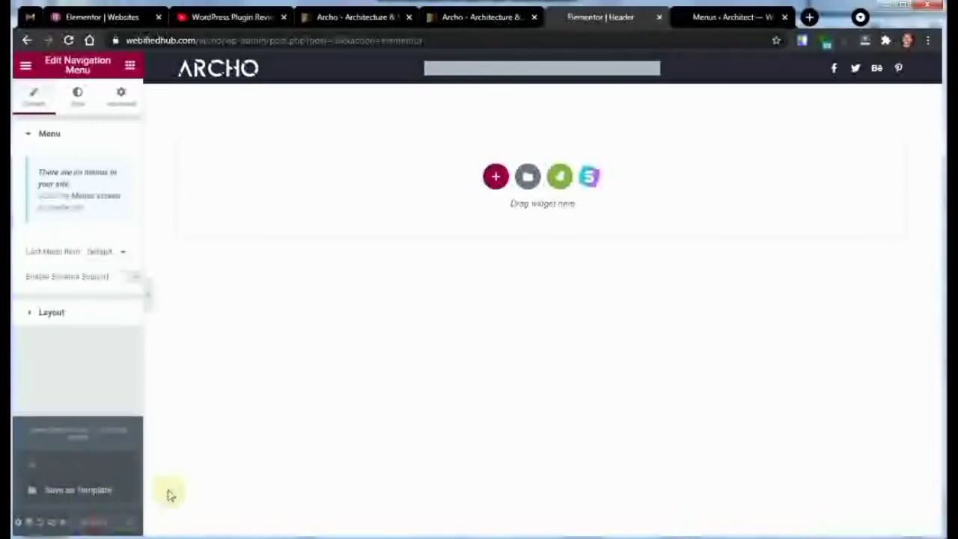
click(68, 39)
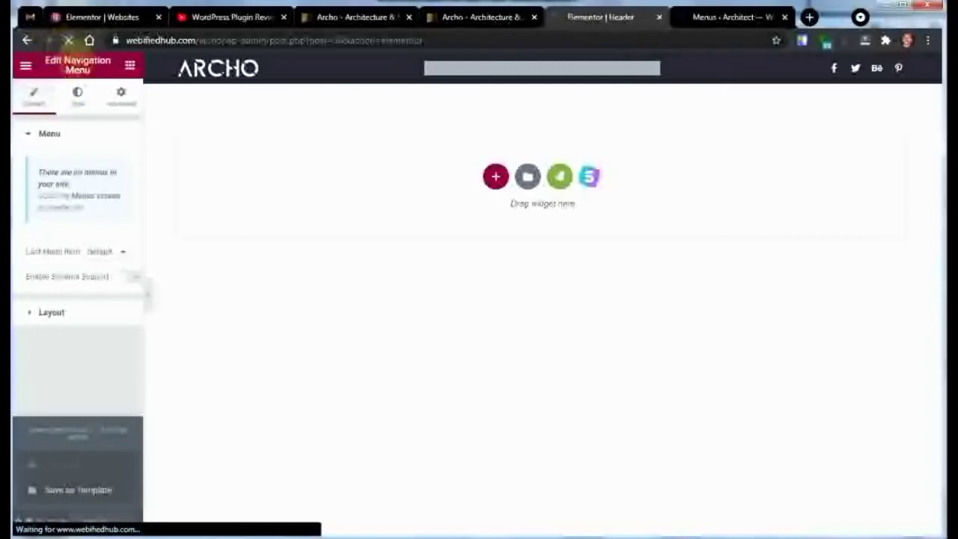
click(729, 17)
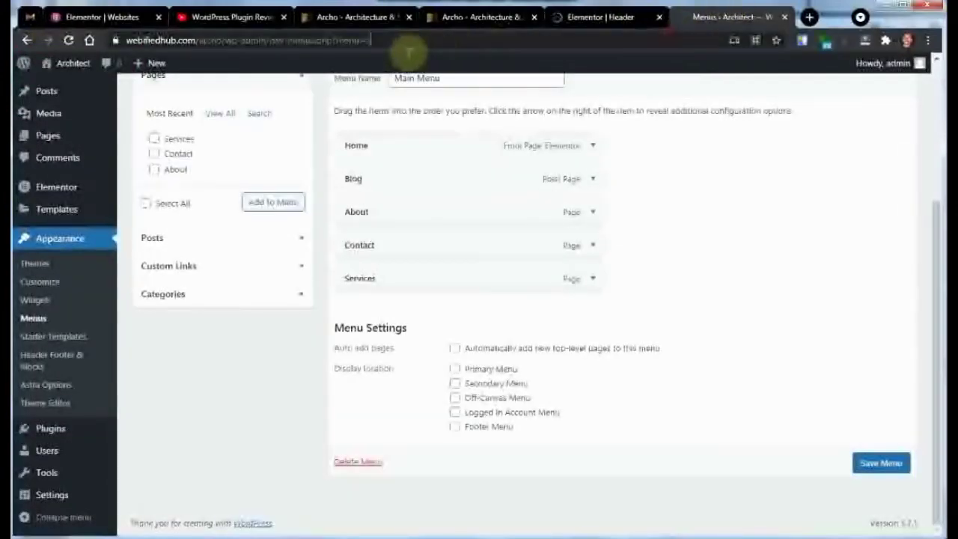
Trim the address bar to the site's home page and load it
drag(371, 40, 238, 40)
key(BackSpace)
key(Return)
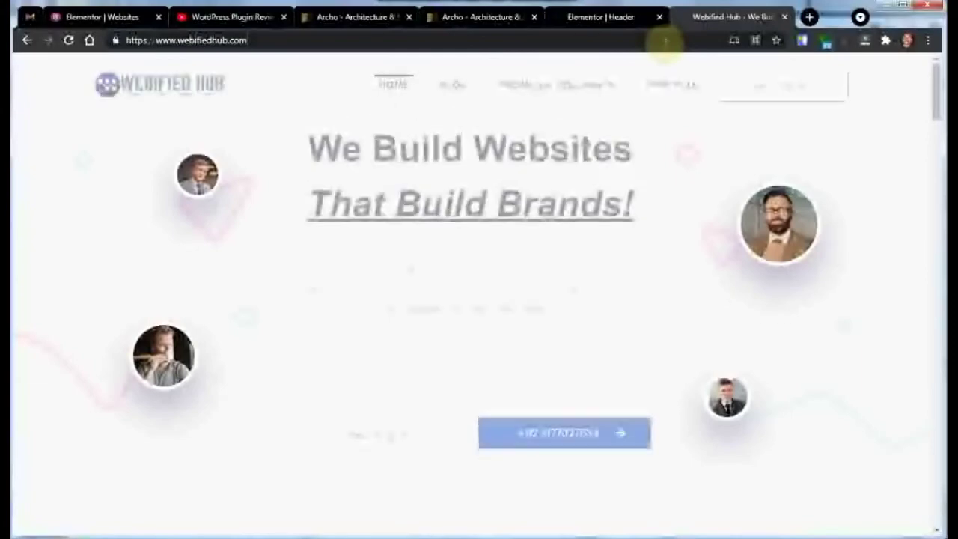
Load webifiedhub.com/archo and scroll to review its ARCHO header and menu
click(665, 41)
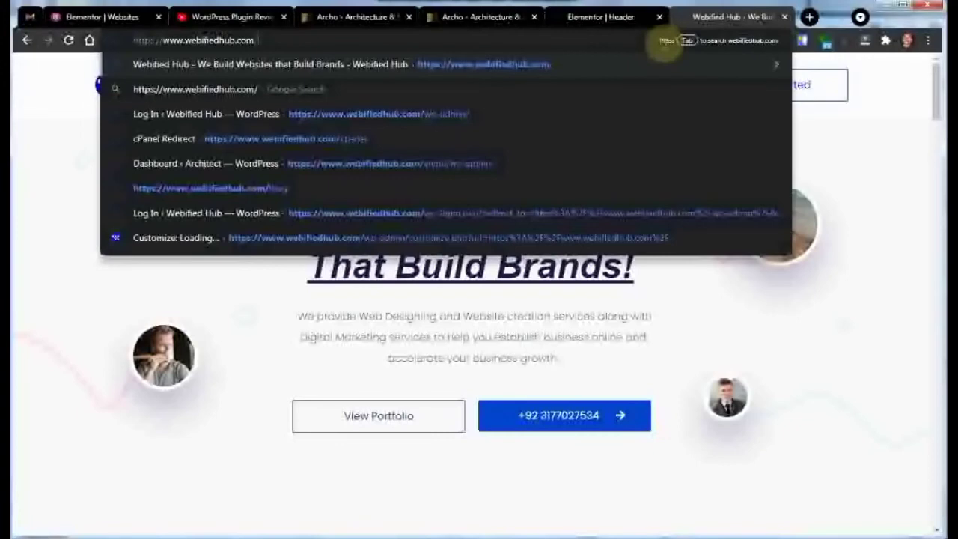
text(/archo)
key(Return)
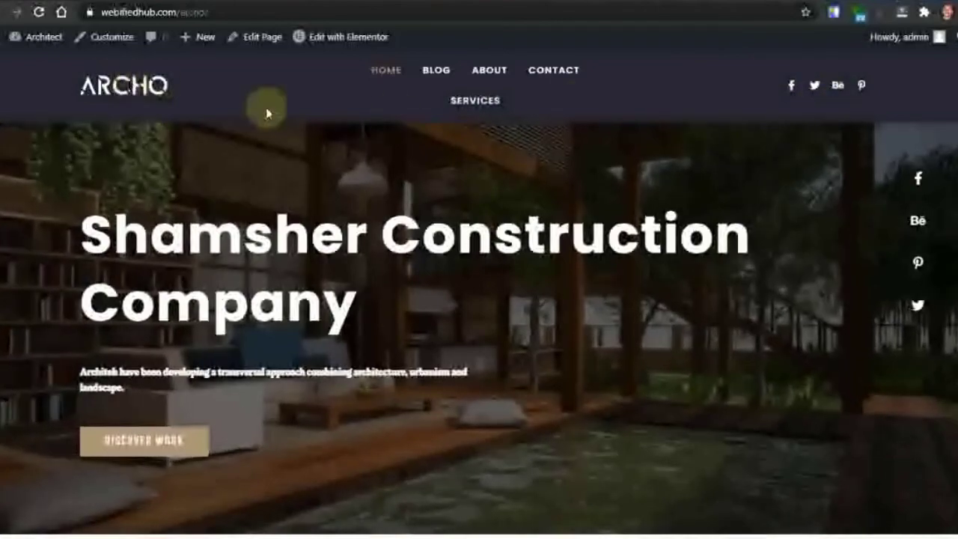
scroll(526, 187, down, 2)
scroll(526, 187, up, 2)
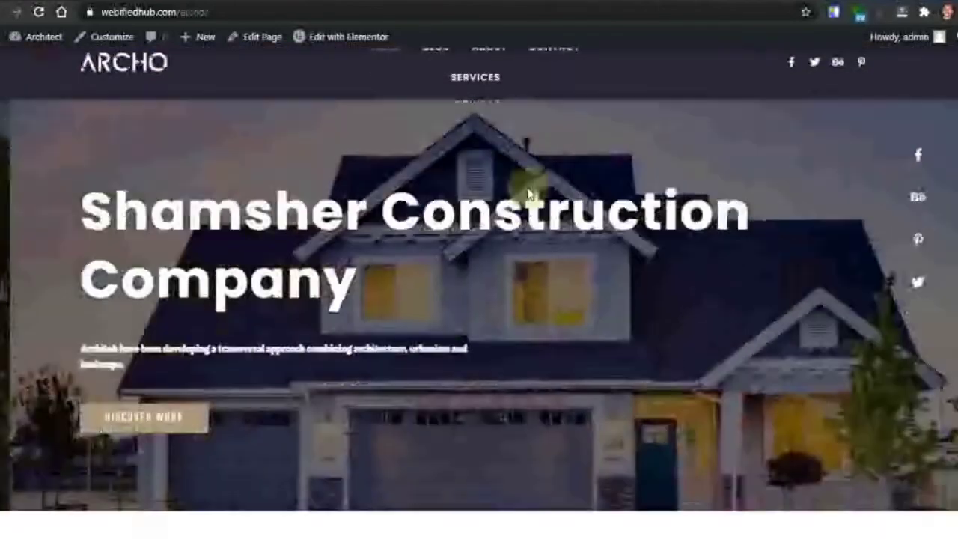
scroll(537, 178, down, 1)
scroll(537, 178, down, 2)
scroll(547, 180, up, 2)
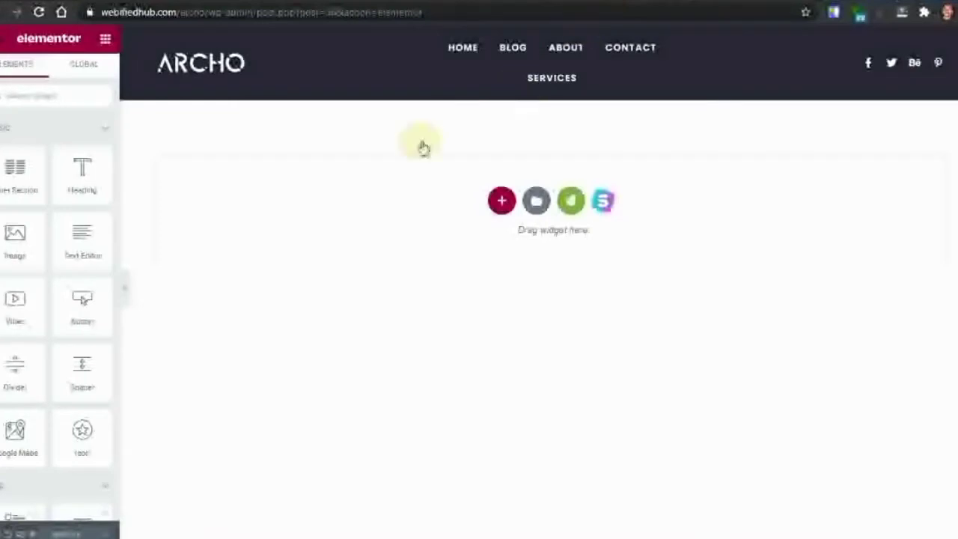
click(212, 67)
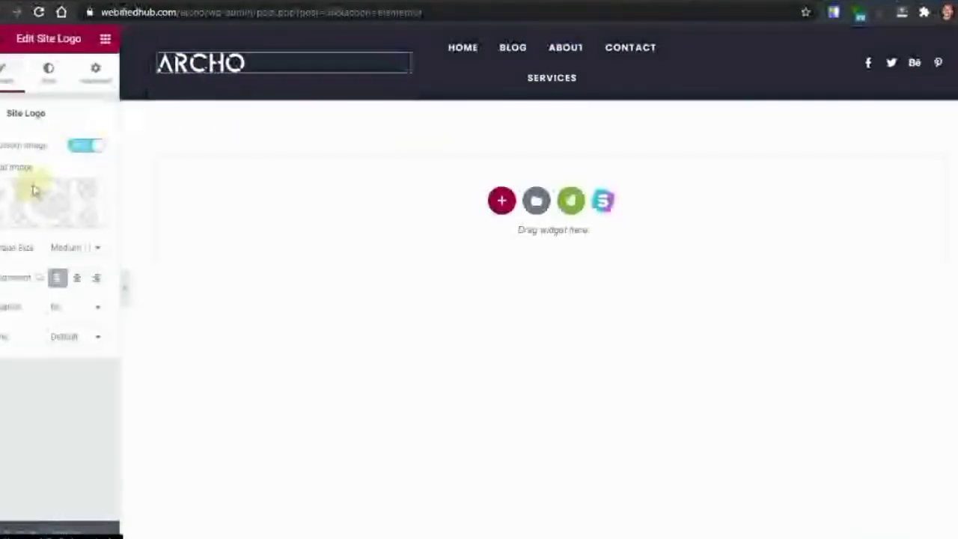
click(32, 227)
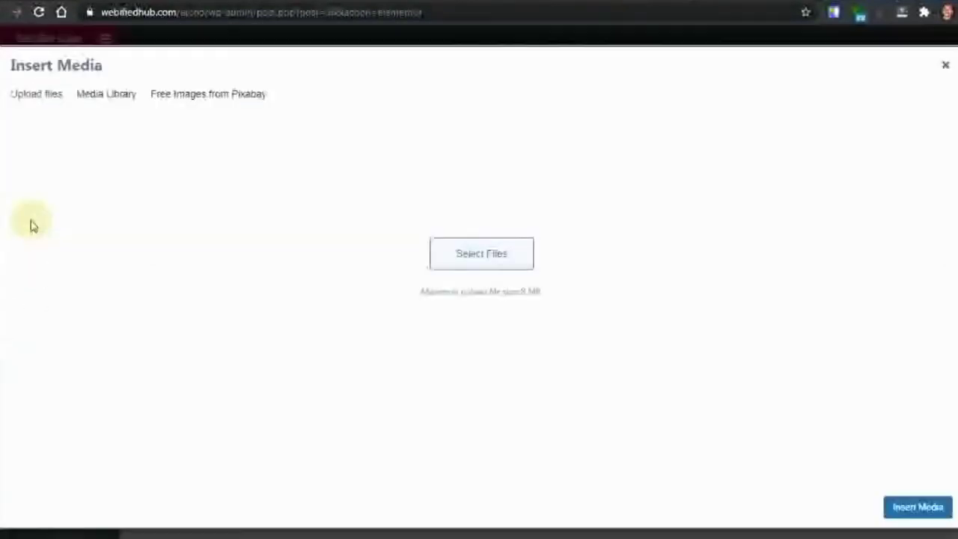
click(104, 99)
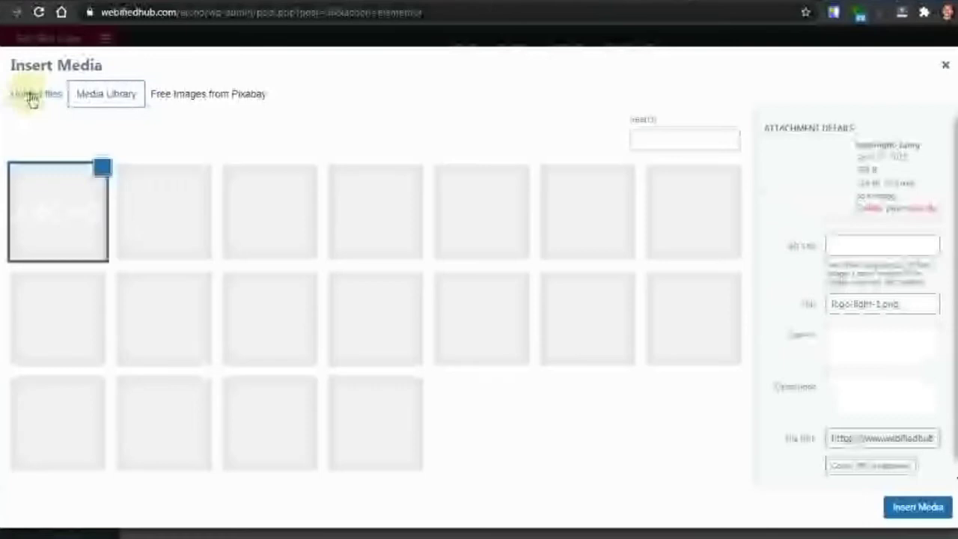
click(30, 95)
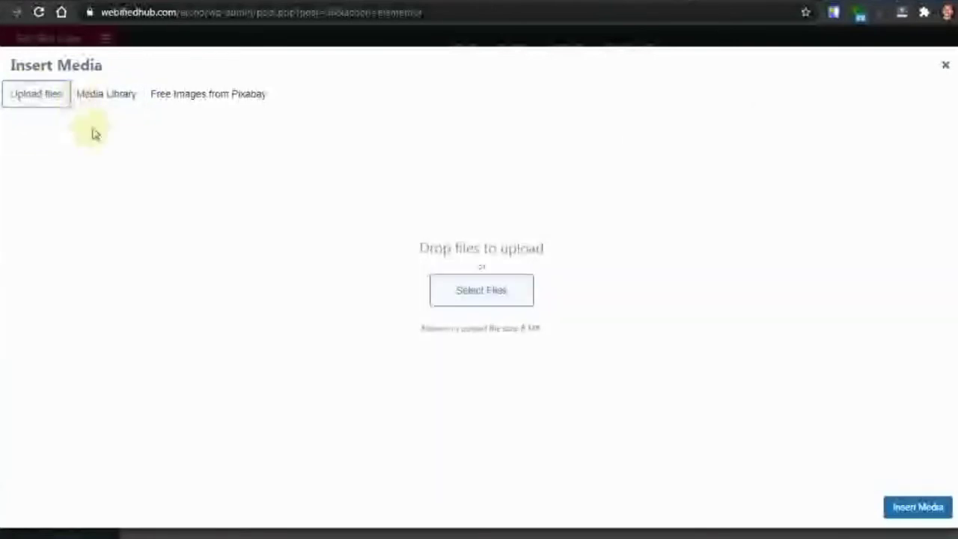
click(115, 102)
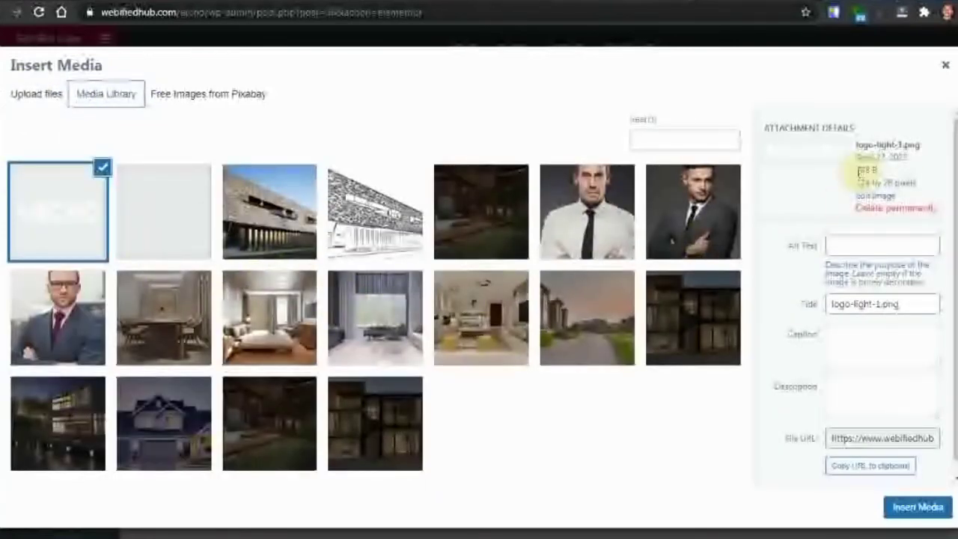
click(60, 207)
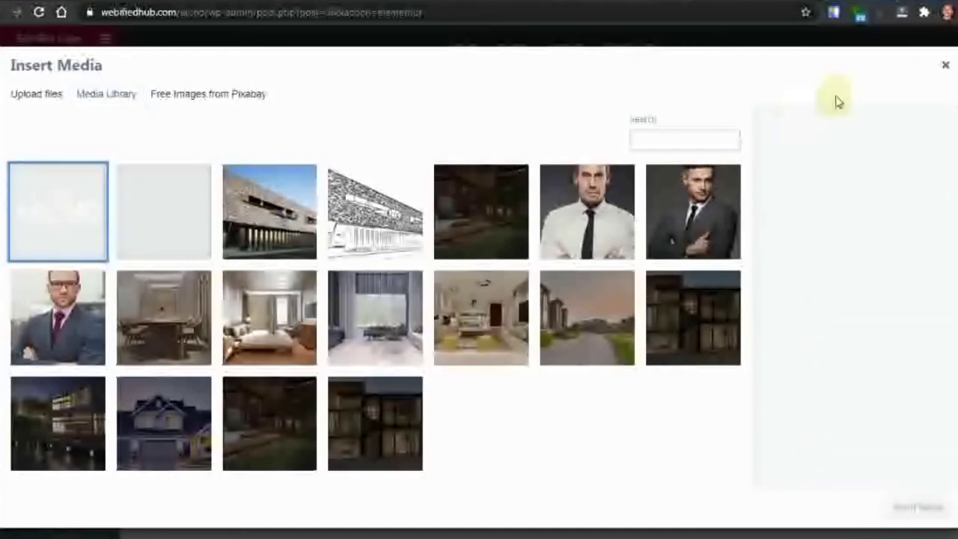
click(946, 68)
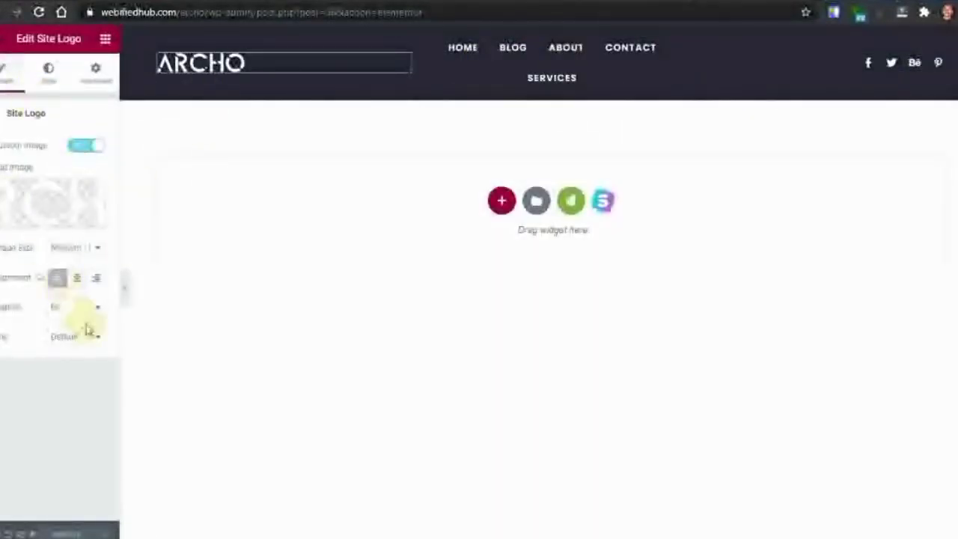
Assign Main Menu to the header's Navigation Menu widget
right_click(589, 81)
click(605, 90)
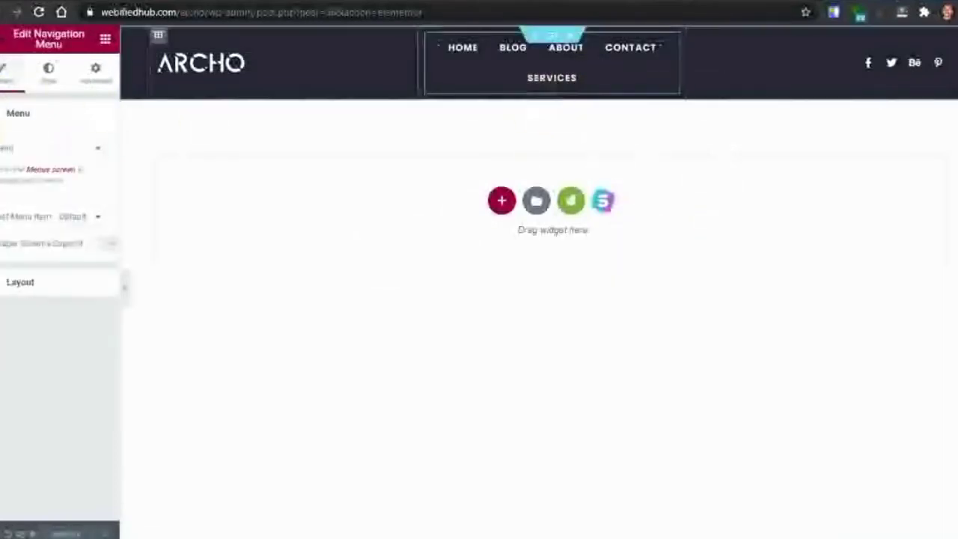
click(83, 166)
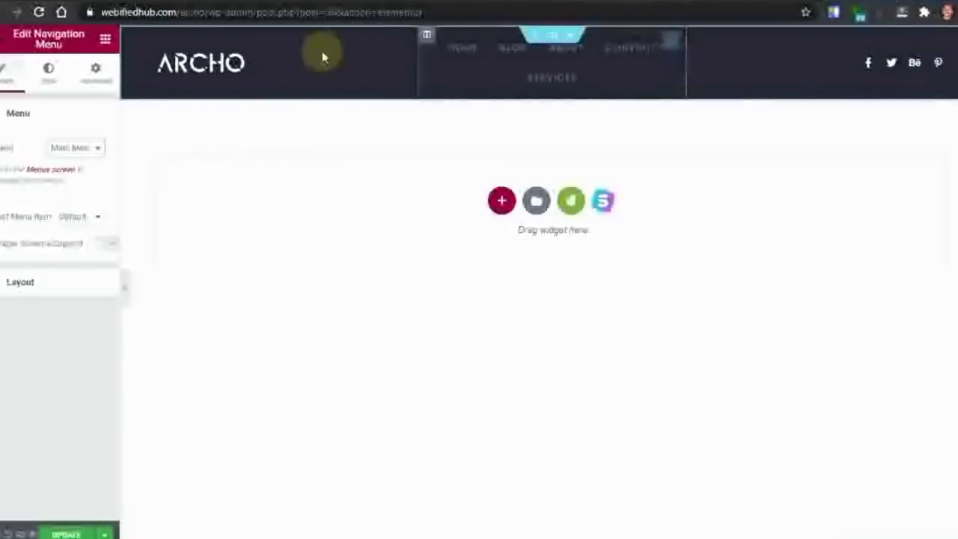
Widen the menu column on both sides so all five links fit on one row
drag(418, 68, 299, 70)
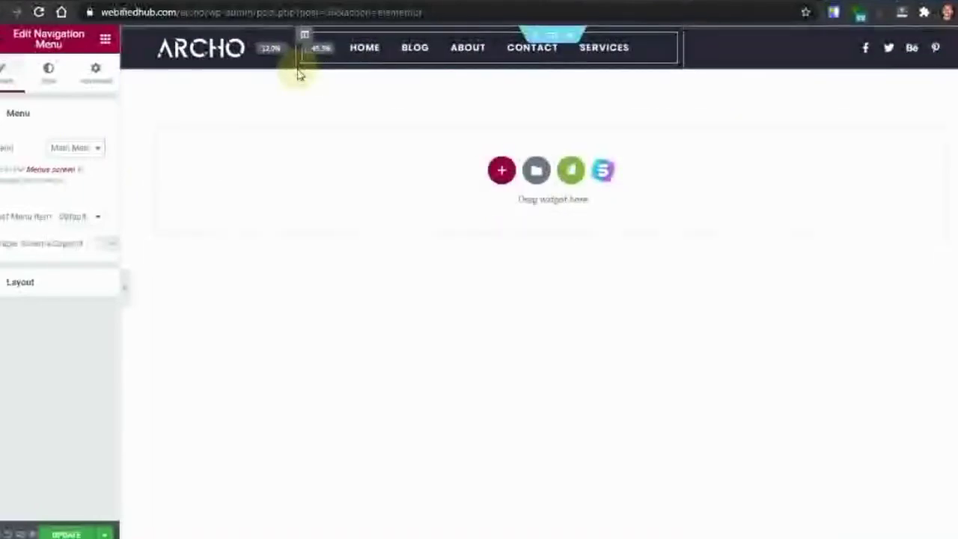
drag(683, 52, 771, 60)
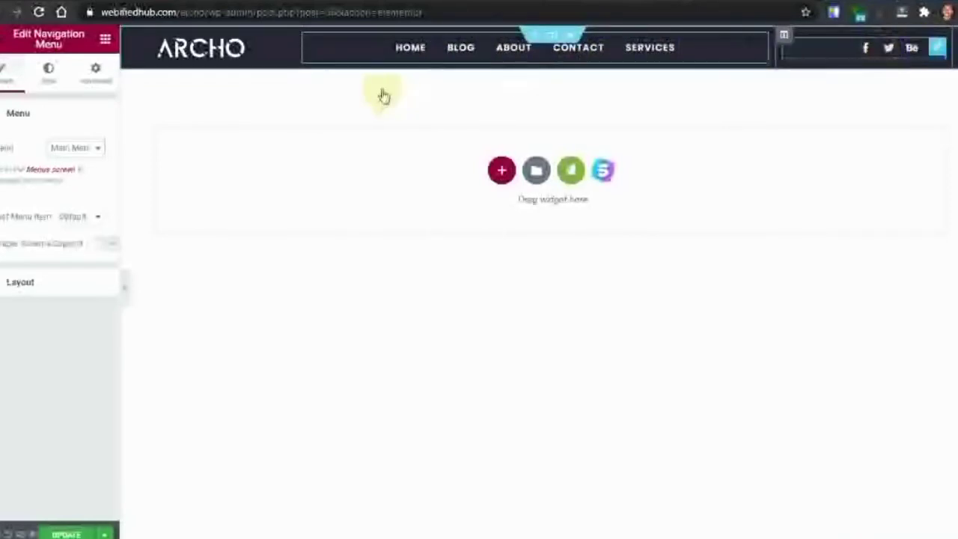
click(879, 46)
right_click(882, 61)
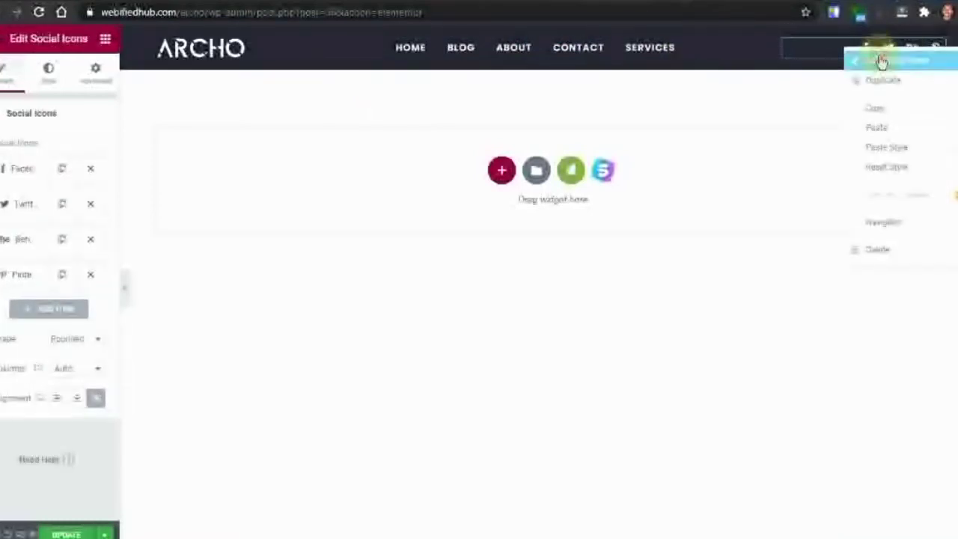
Type new link addresses into the Facebook and Twitter social icon Link fields
key(Escape)
click(22, 168)
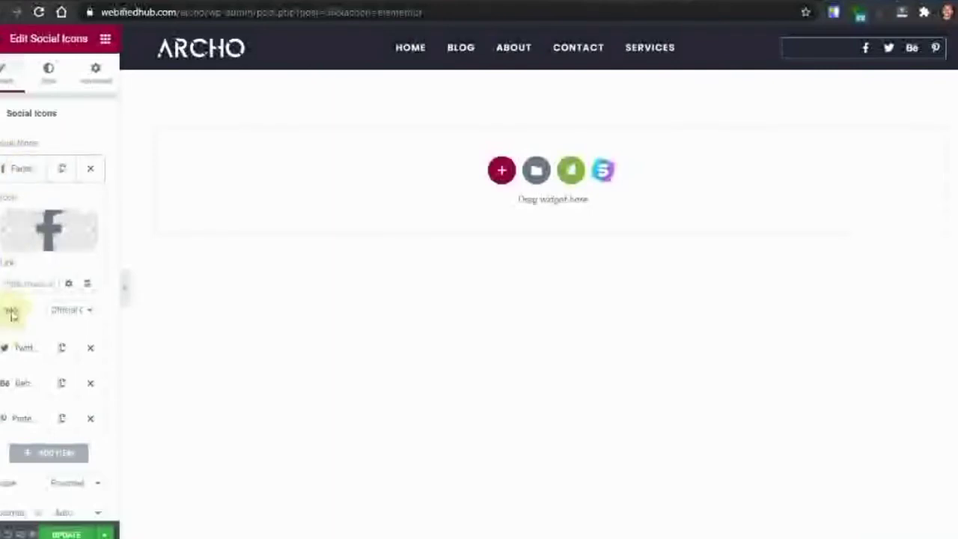
click(20, 282)
text(htt)
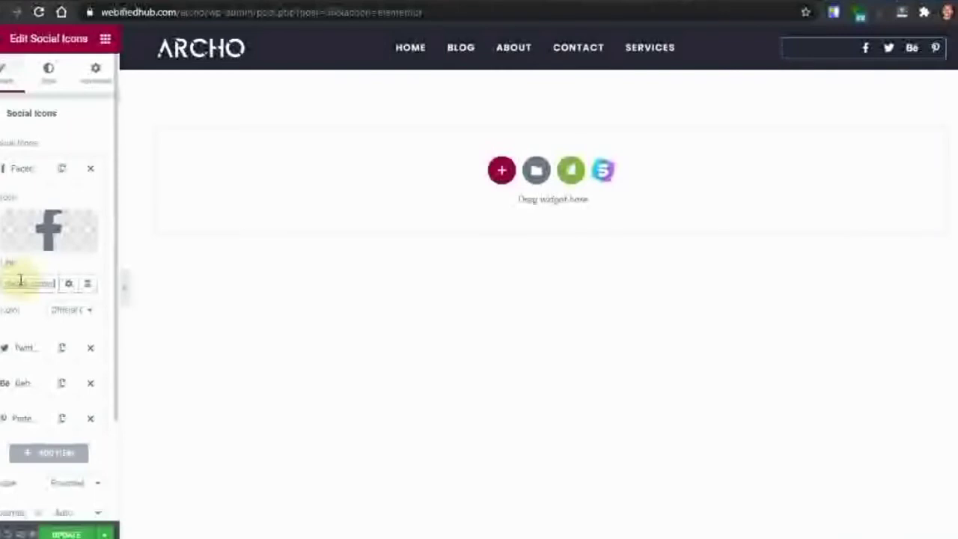
click(24, 348)
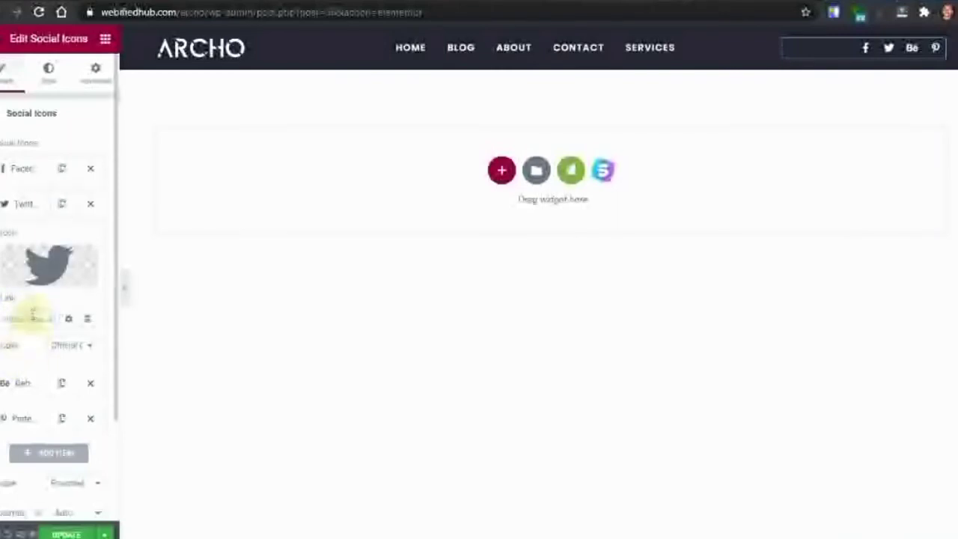
click(32, 314)
text(h)
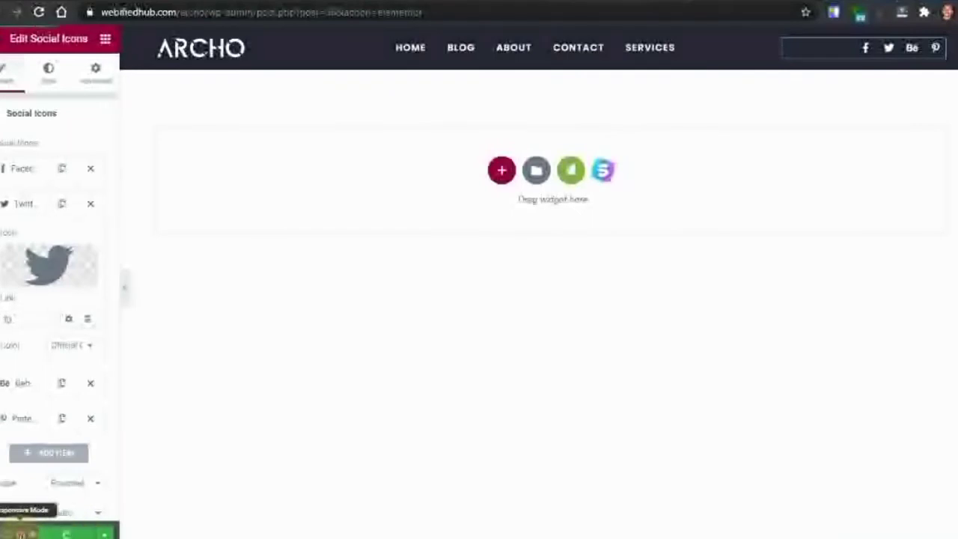
Preview the header in mobile Responsive Mode and show the Navigation Menu's Style settings
click(21, 533)
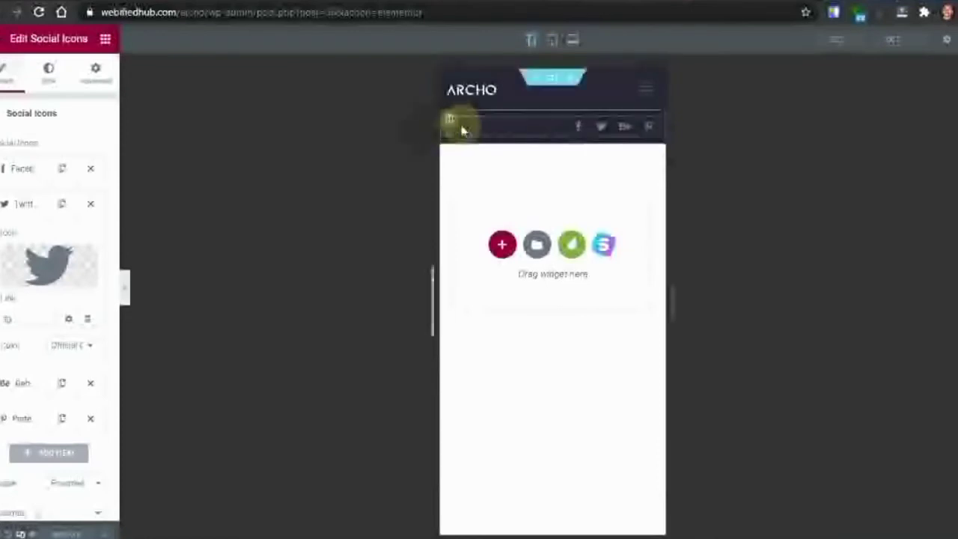
click(635, 98)
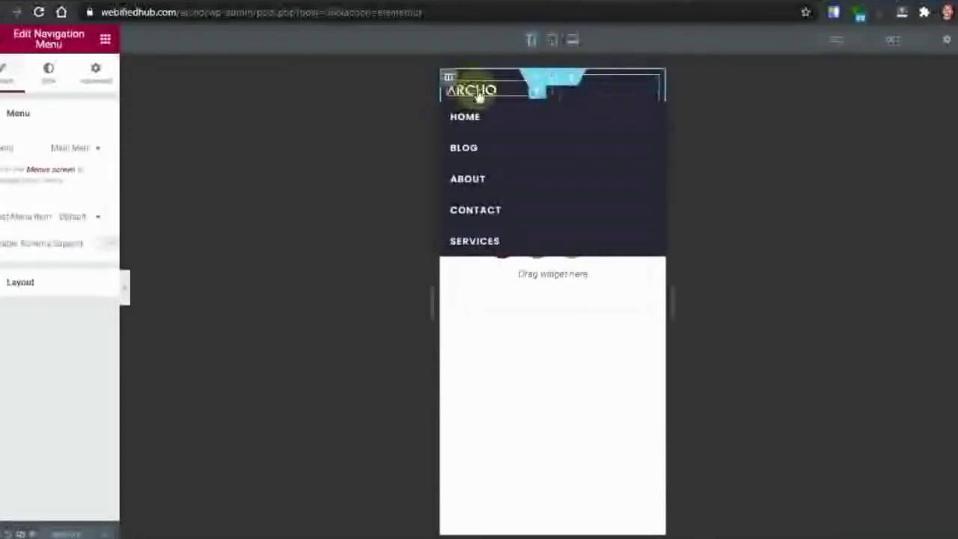
click(636, 97)
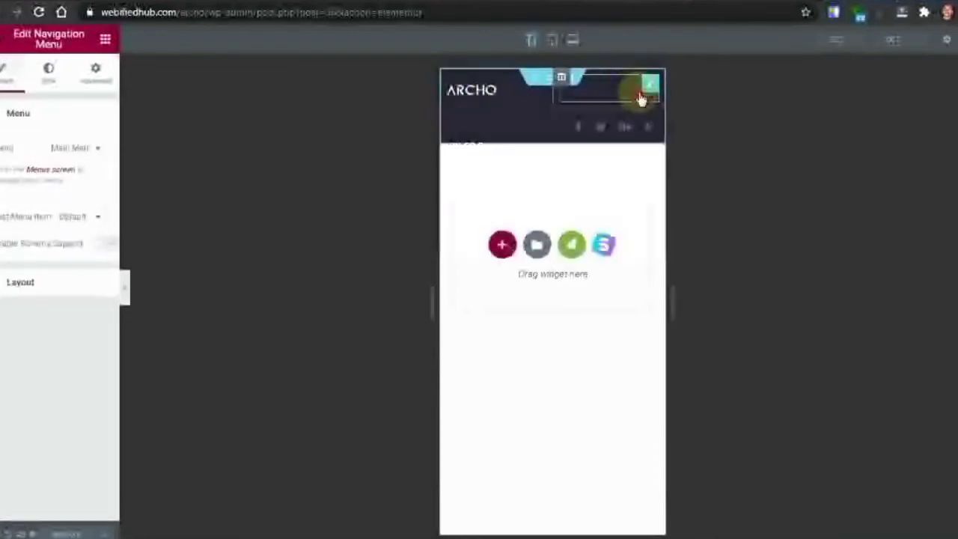
click(49, 71)
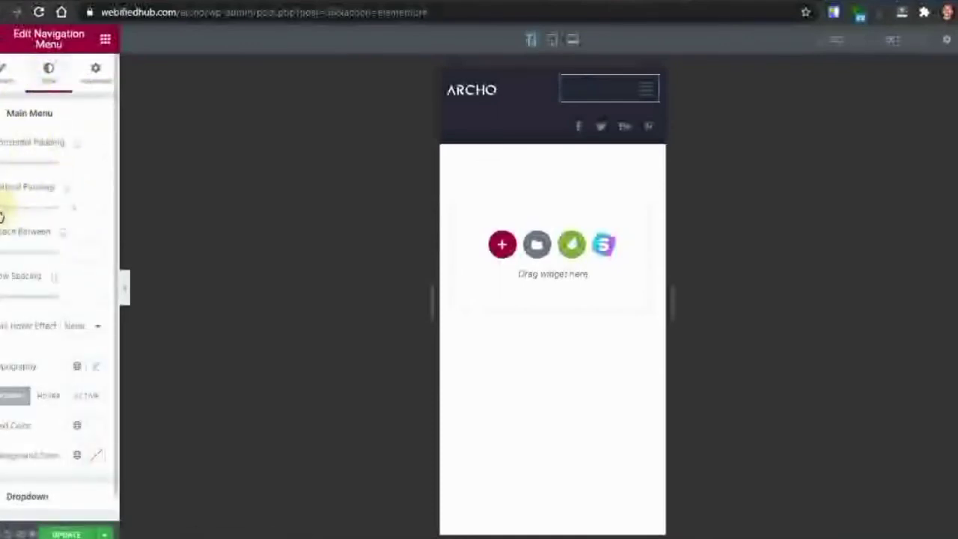
Set the main menu's horizontal padding to 15
click(638, 95)
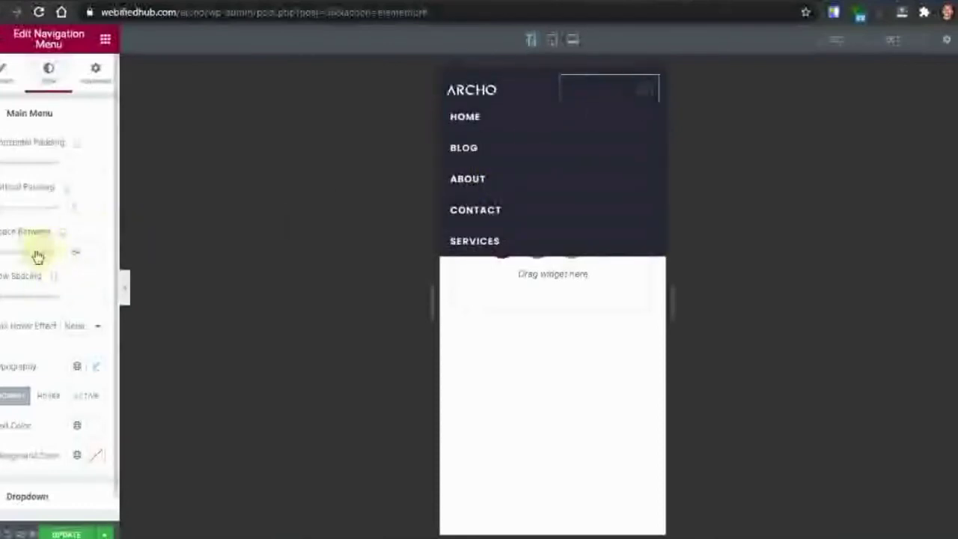
scroll(64, 247, down, 1)
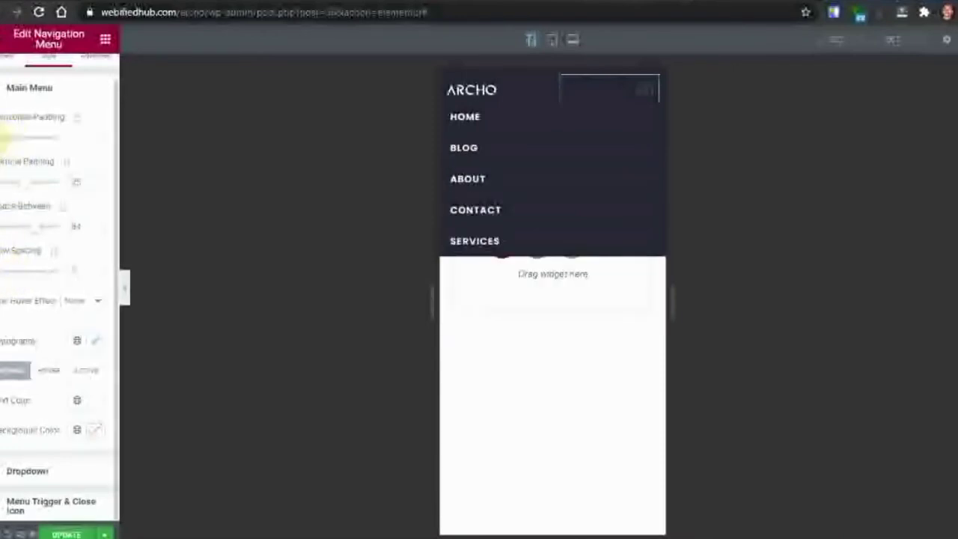
drag(4, 137, 36, 138)
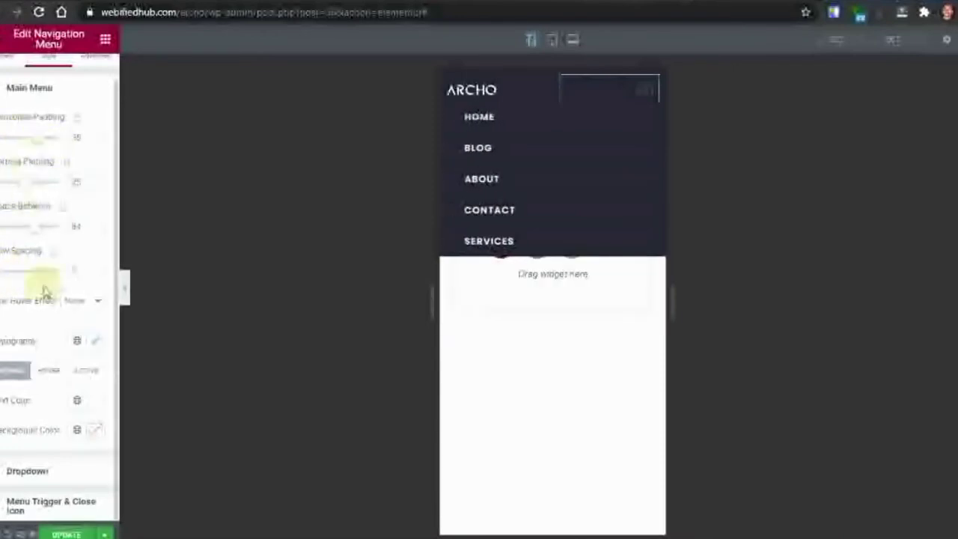
click(88, 103)
Colour the menu trigger and close icon light grey, then update the header
click(39, 150)
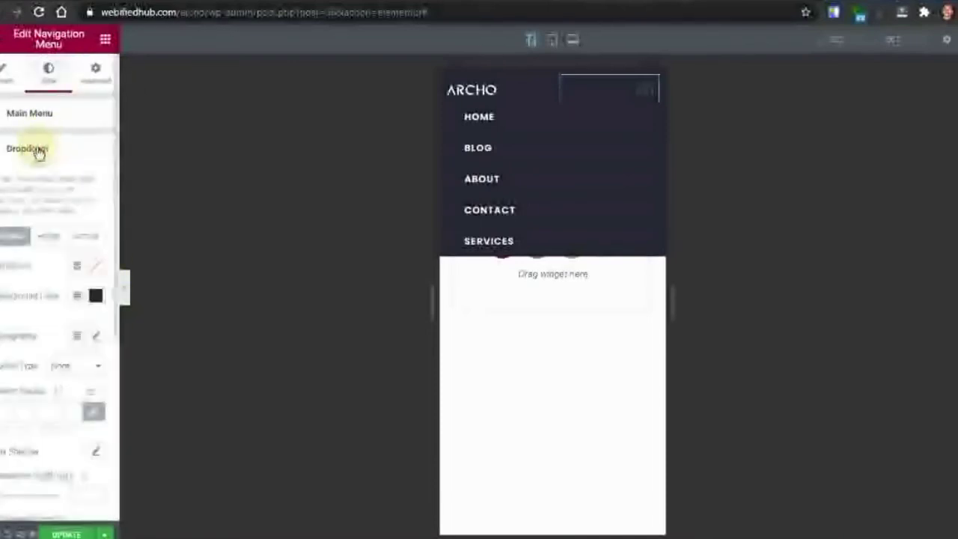
scroll(96, 322, down, 4)
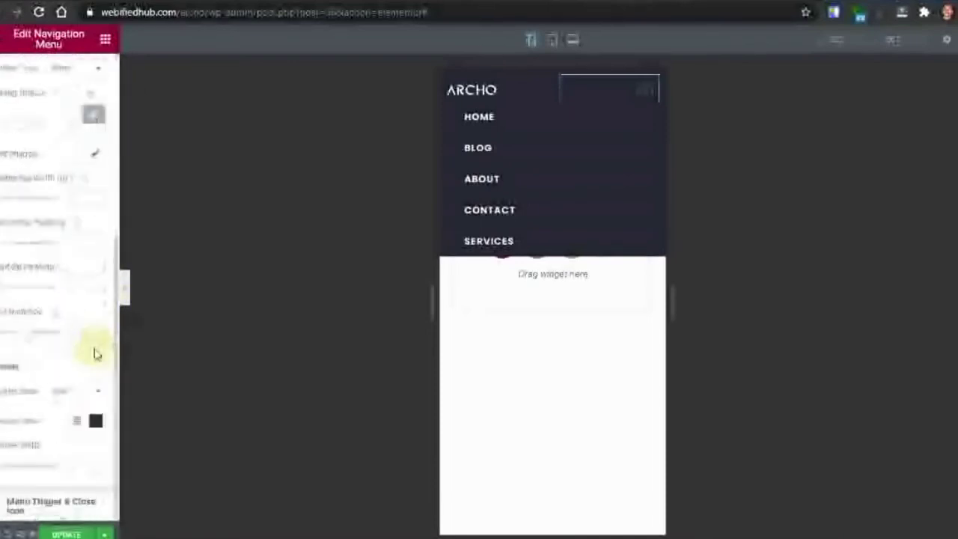
click(68, 508)
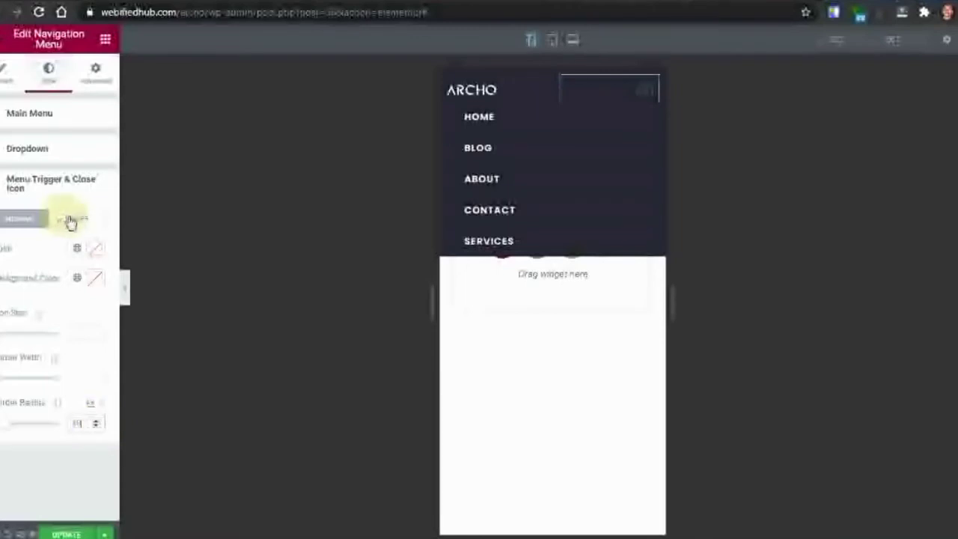
click(93, 249)
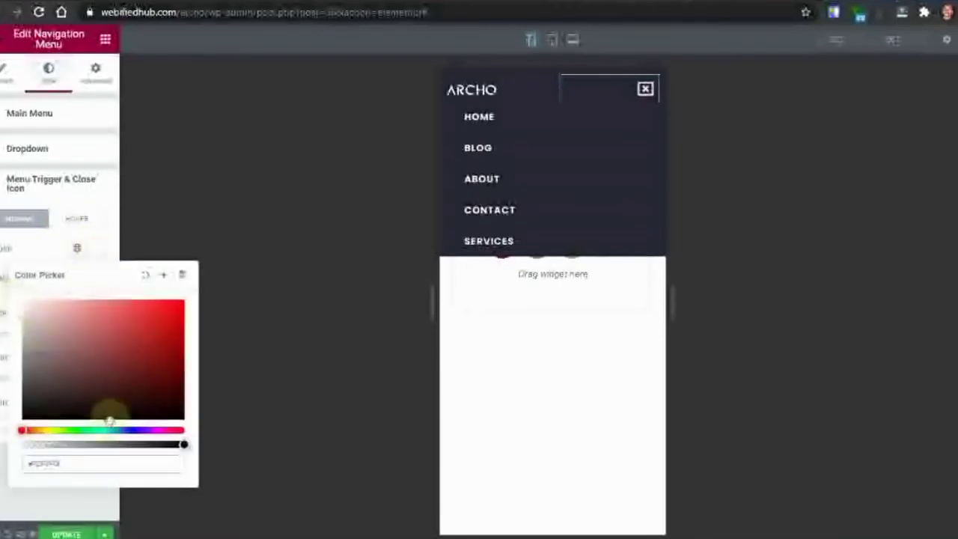
drag(110, 421, 15, 337)
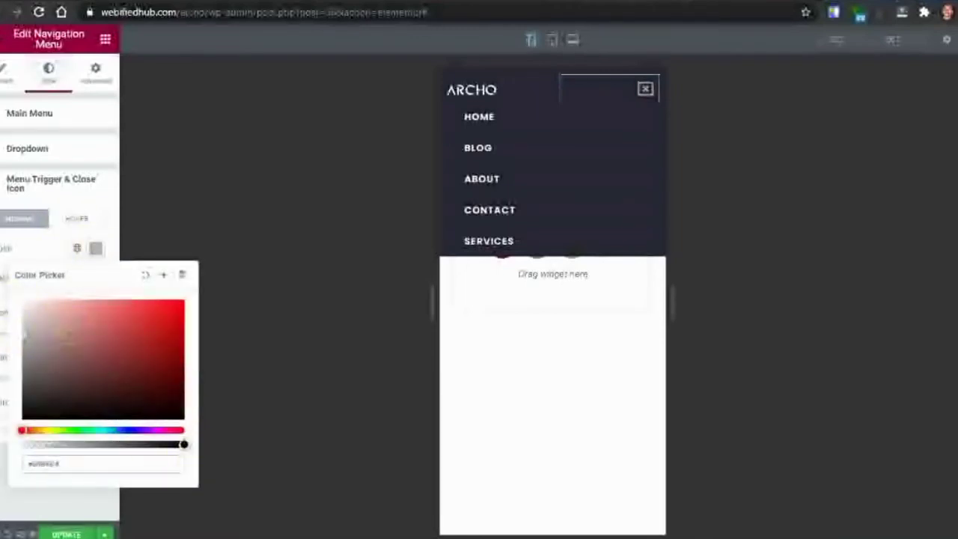
click(58, 180)
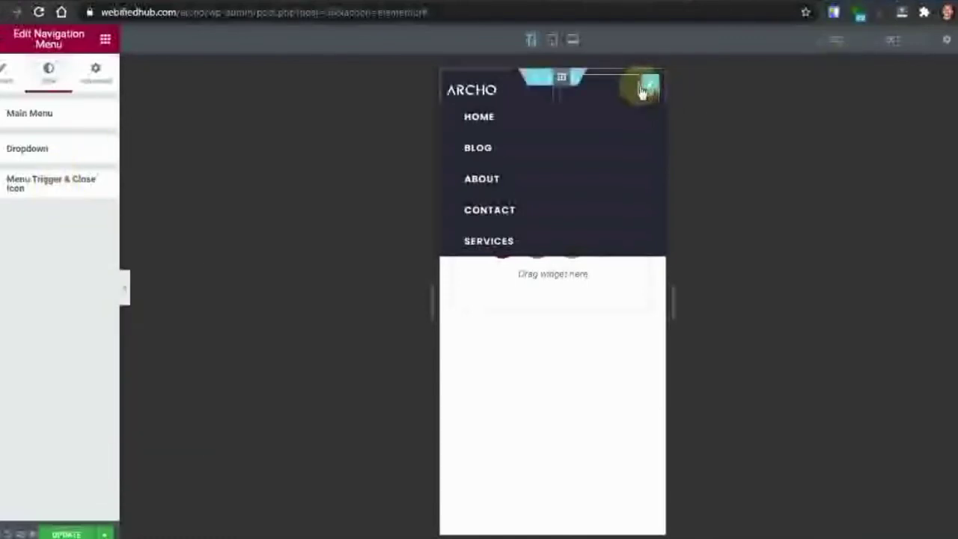
click(642, 93)
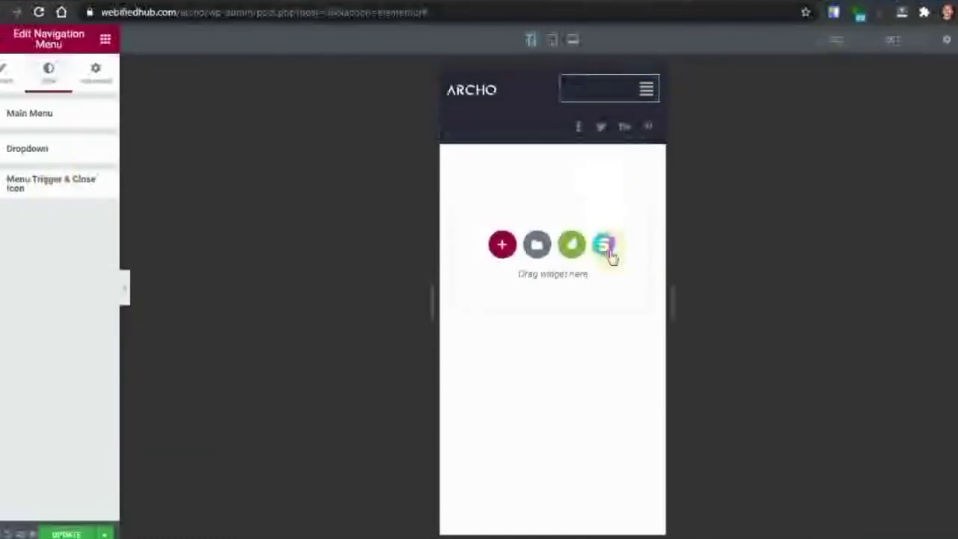
click(70, 533)
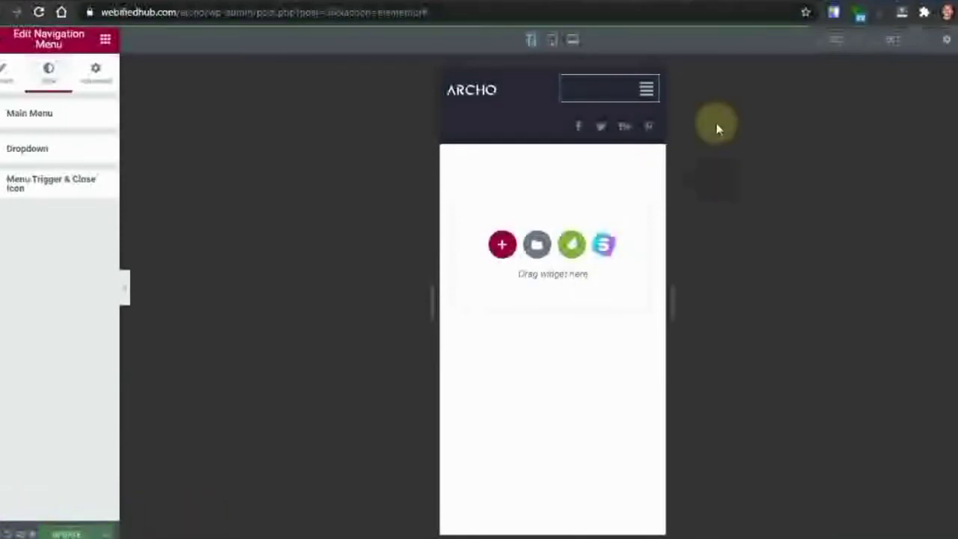
click(749, 3)
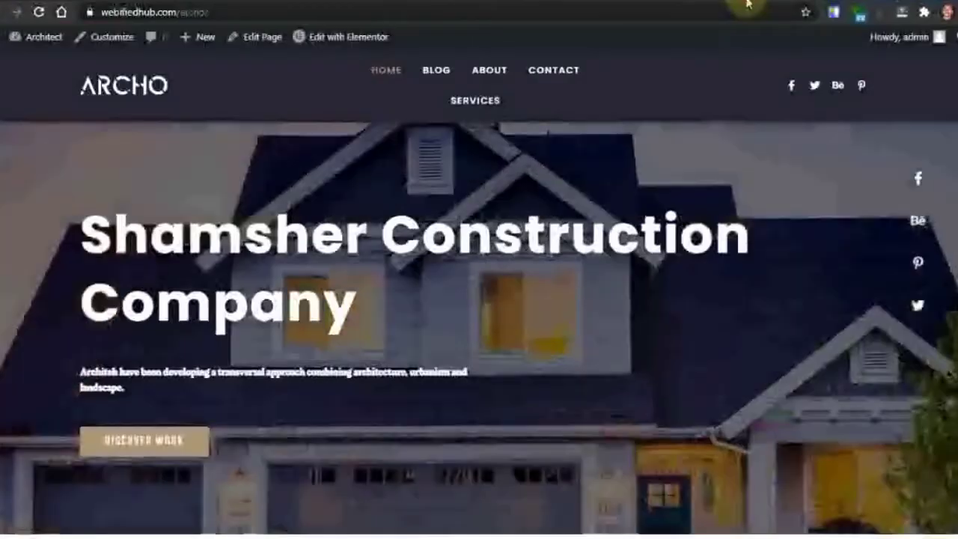
click(39, 12)
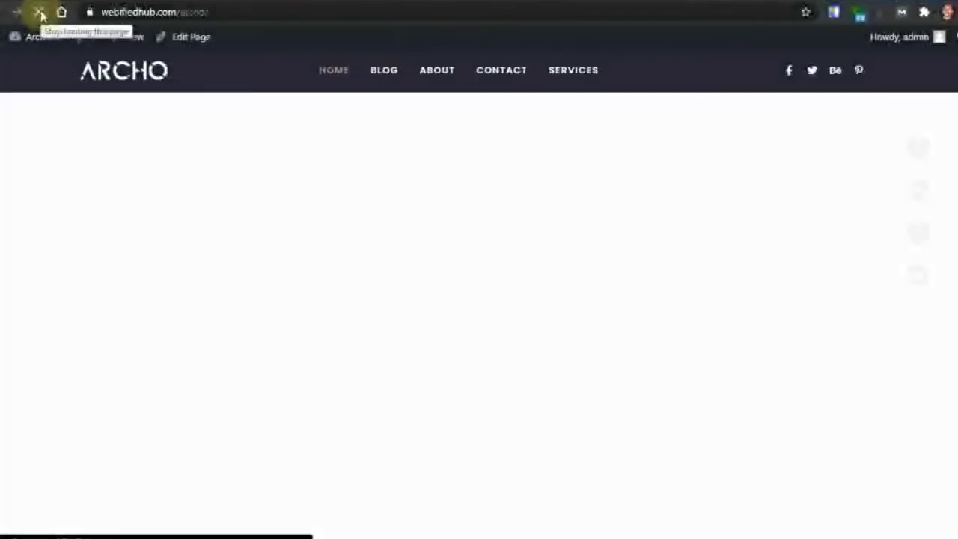
scroll(301, 262, down, 15)
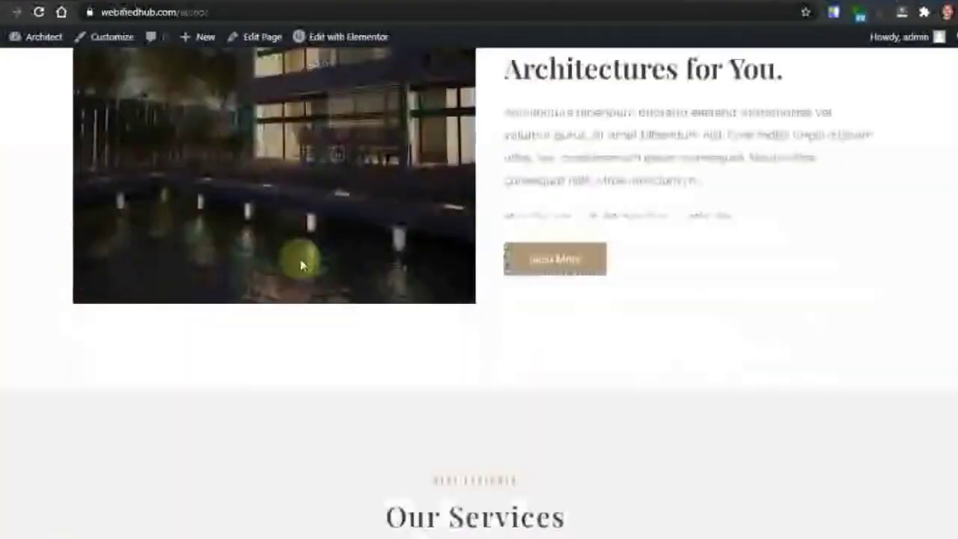
scroll(301, 262, down, 5)
scroll(484, 222, up, 20)
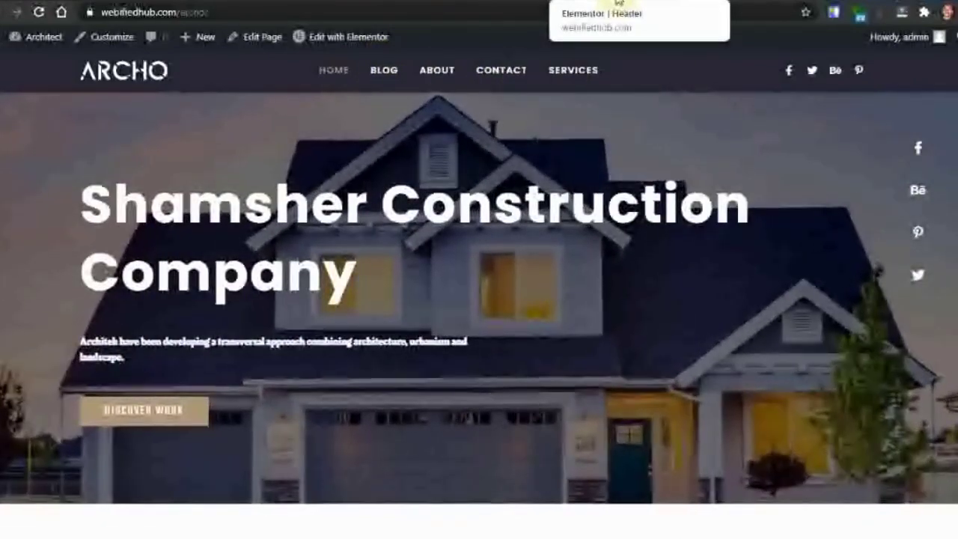
scroll(513, 267, down, 10)
drag(951, 292, 953, 527)
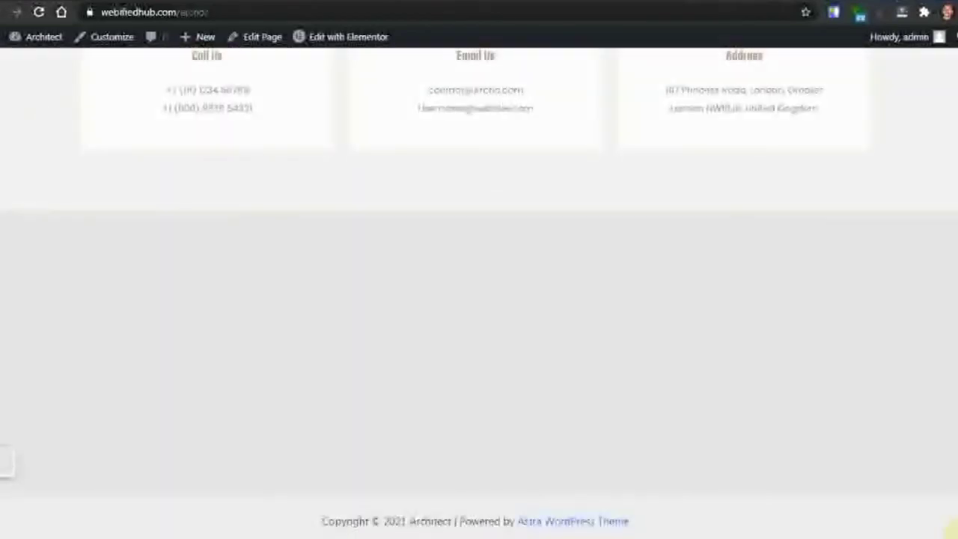
drag(336, 520, 457, 516)
click(432, 522)
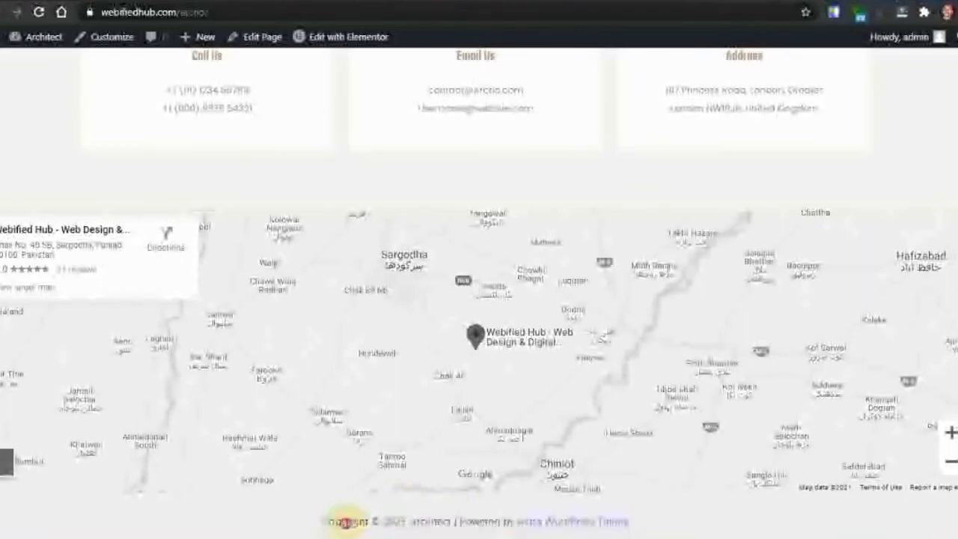
double_click(349, 521)
click(650, 9)
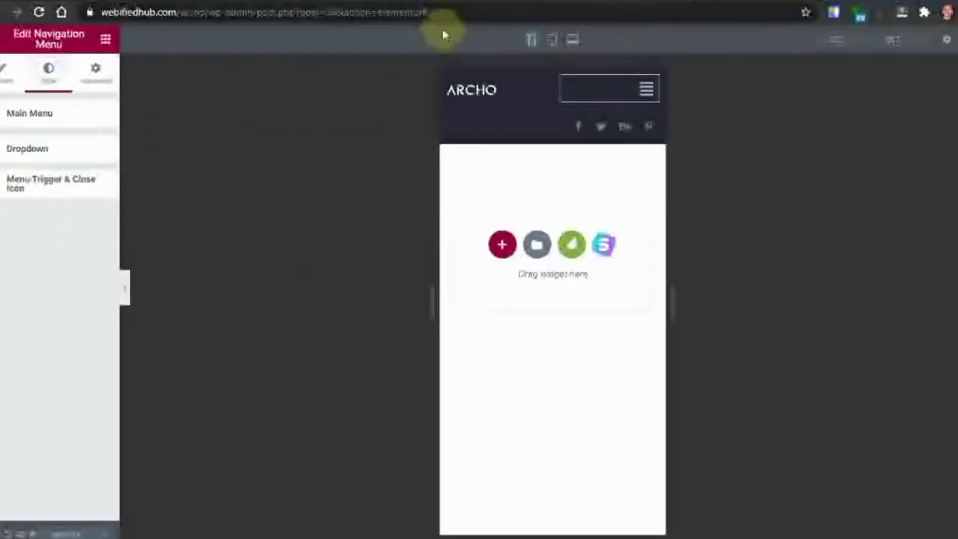
Go to /wp-admin and add a new Header Footer & Blocks template
drag(428, 12, 245, 12)
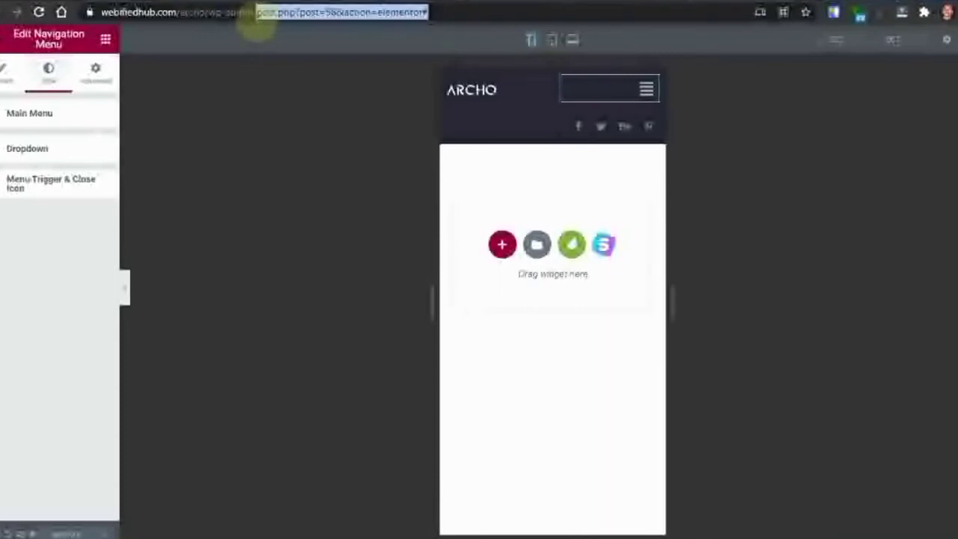
key(BackSpace)
key(Return)
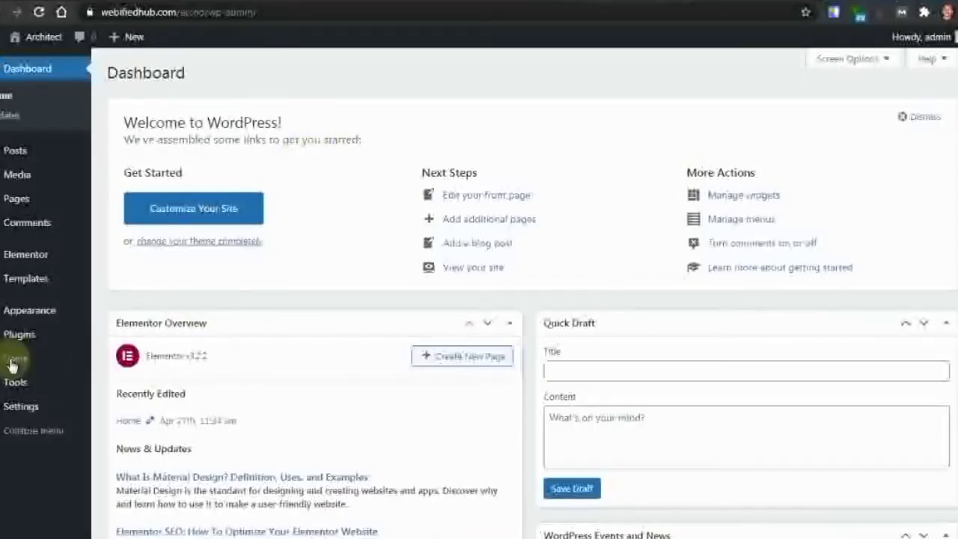
mouse_move(15, 341)
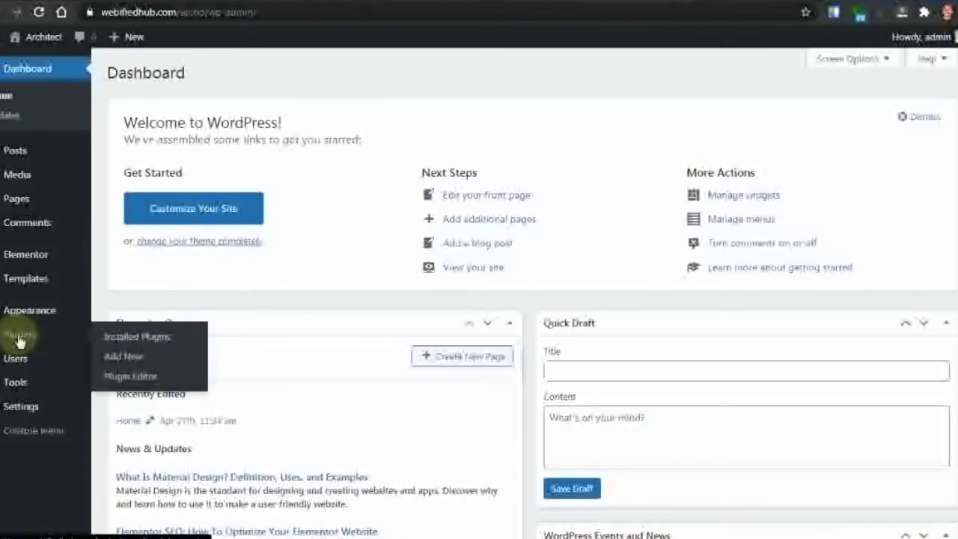
mouse_move(30, 318)
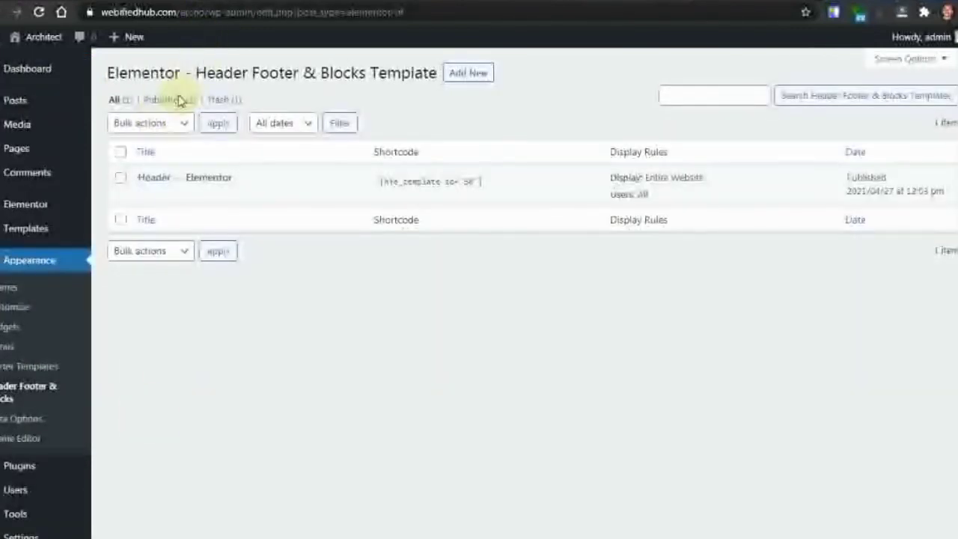
click(470, 73)
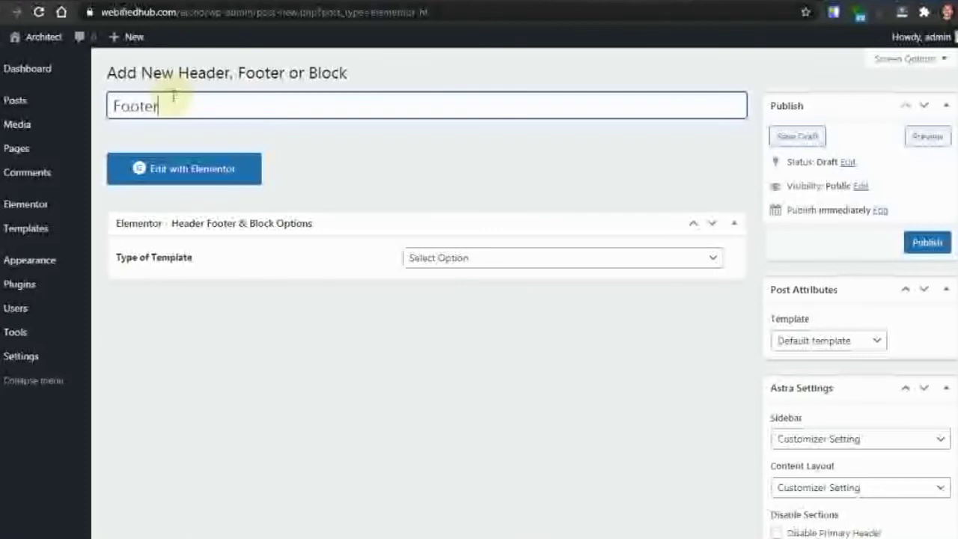
Publish it as a Footer type on the Entire Website with No Sidebar
click(566, 260)
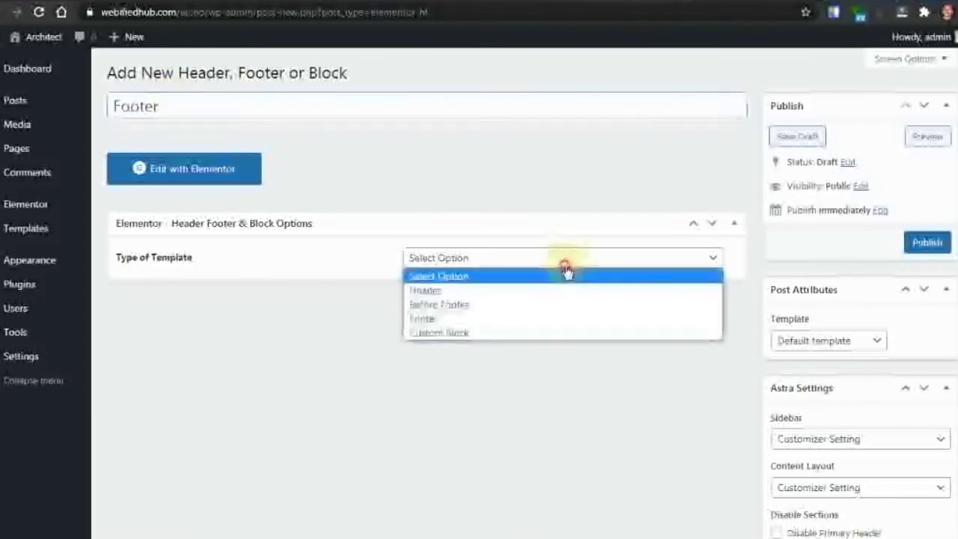
click(534, 319)
click(464, 307)
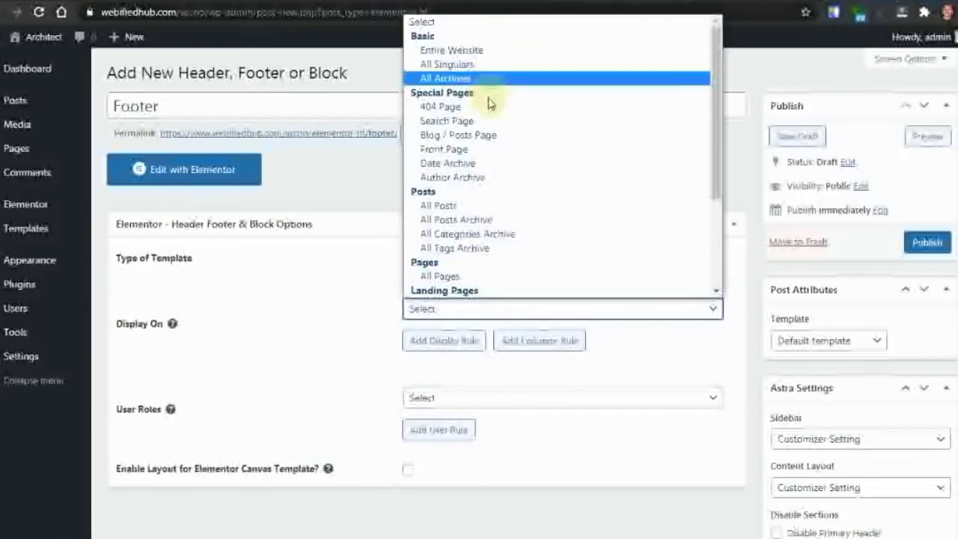
click(498, 51)
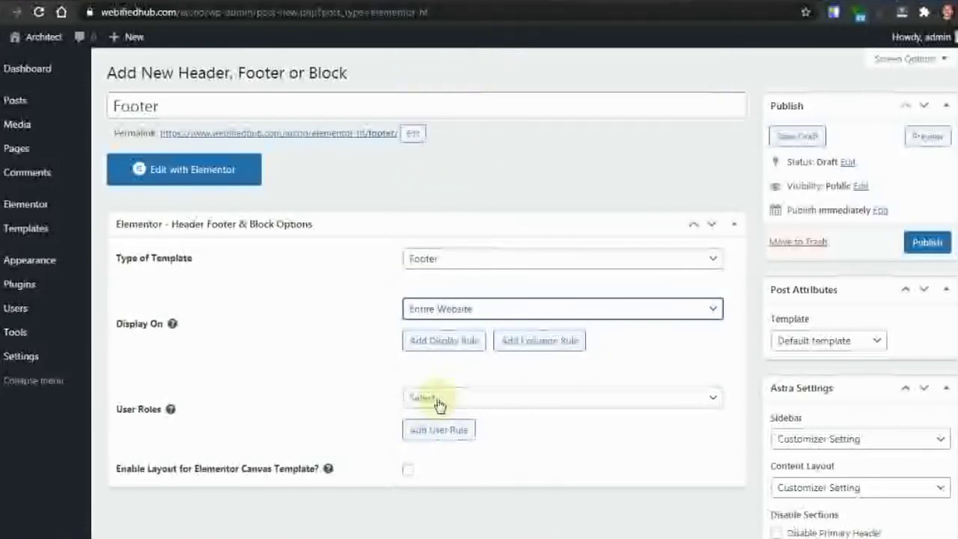
scroll(789, 507, down, 2)
click(830, 297)
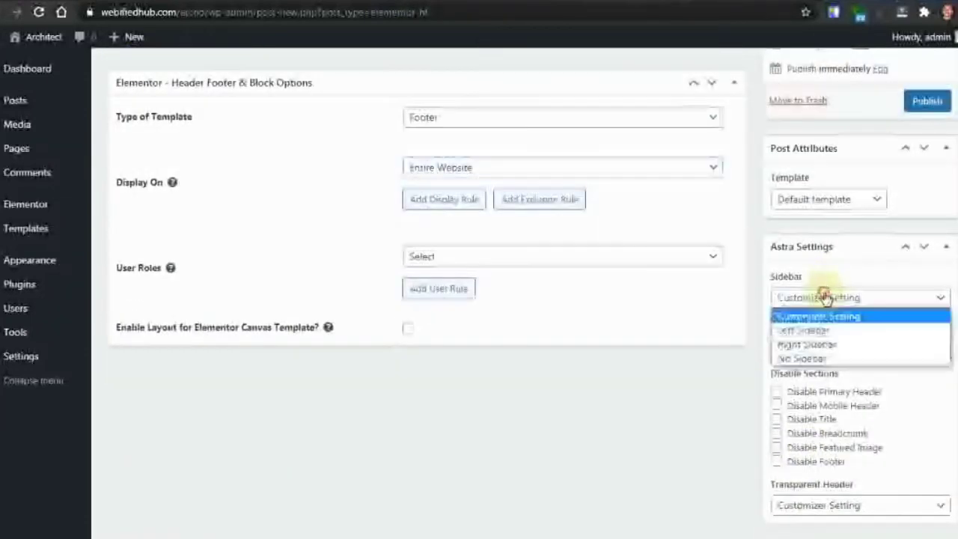
click(823, 349)
click(926, 101)
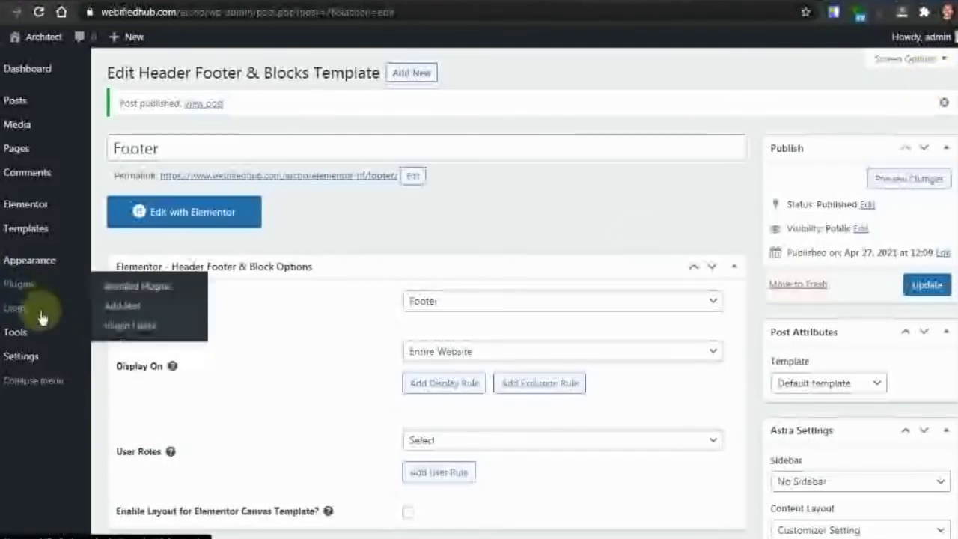
mouse_move(19, 264)
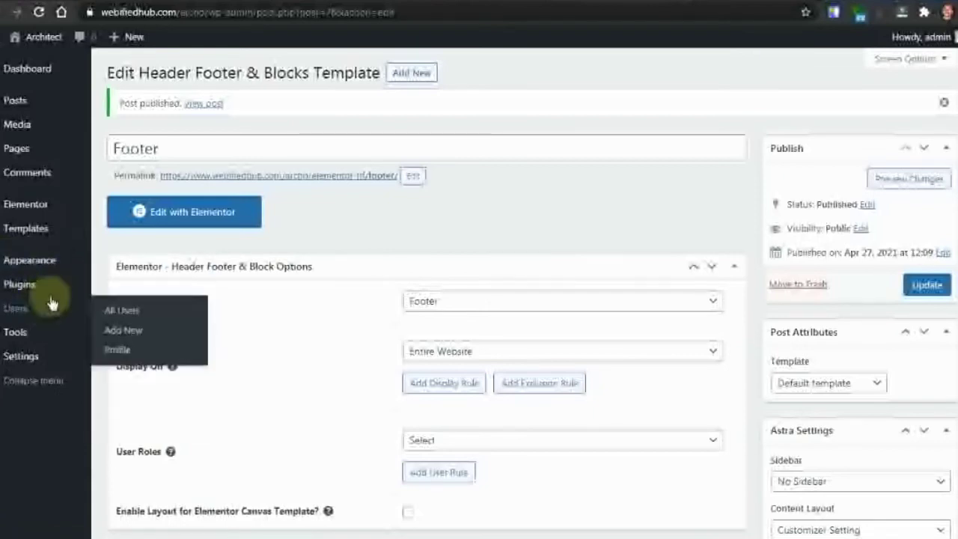
click(116, 367)
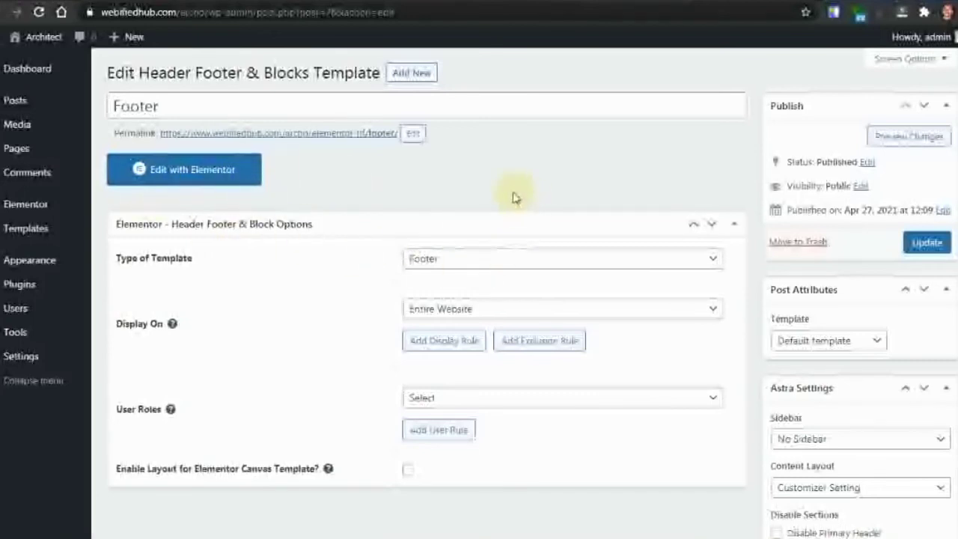
Open the Footer template in Elementor and browse the Archo kit to its Footer card
click(209, 169)
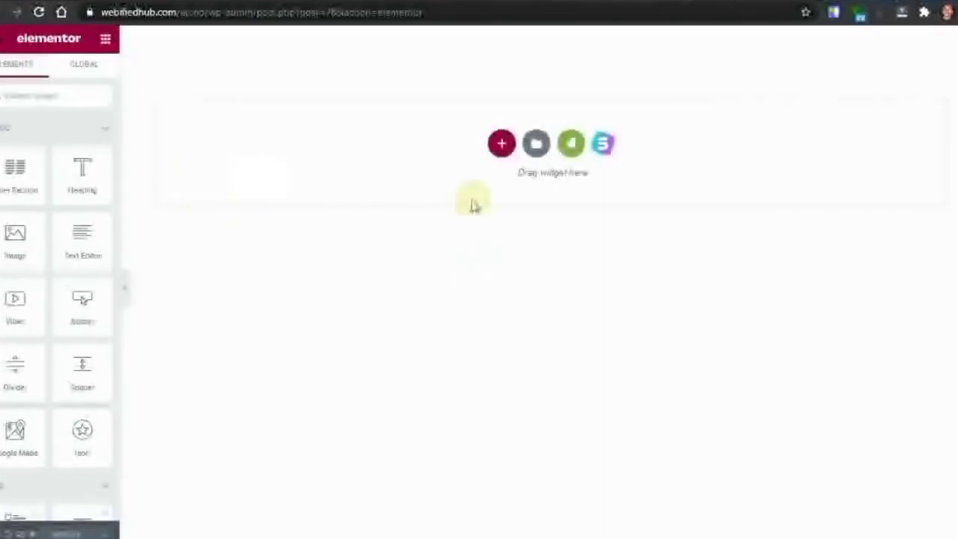
click(572, 144)
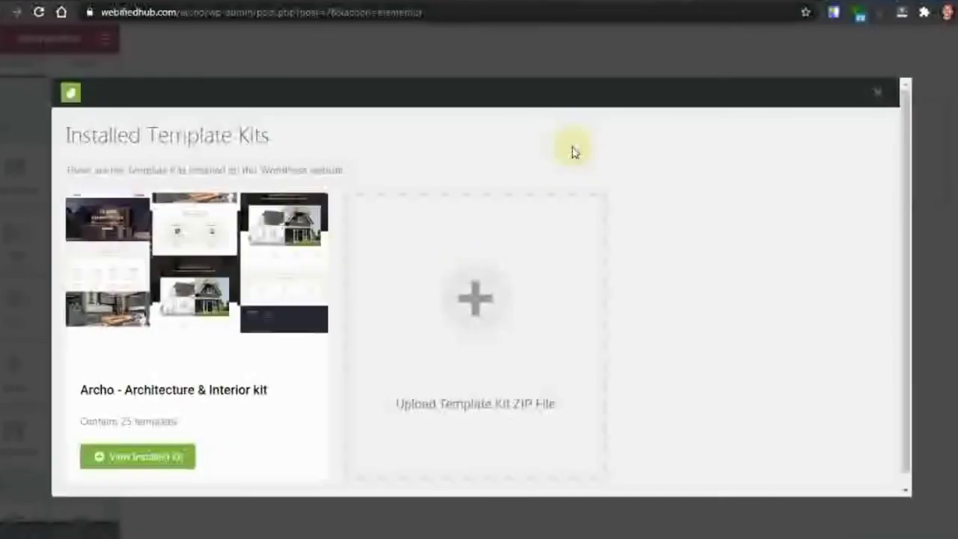
click(159, 461)
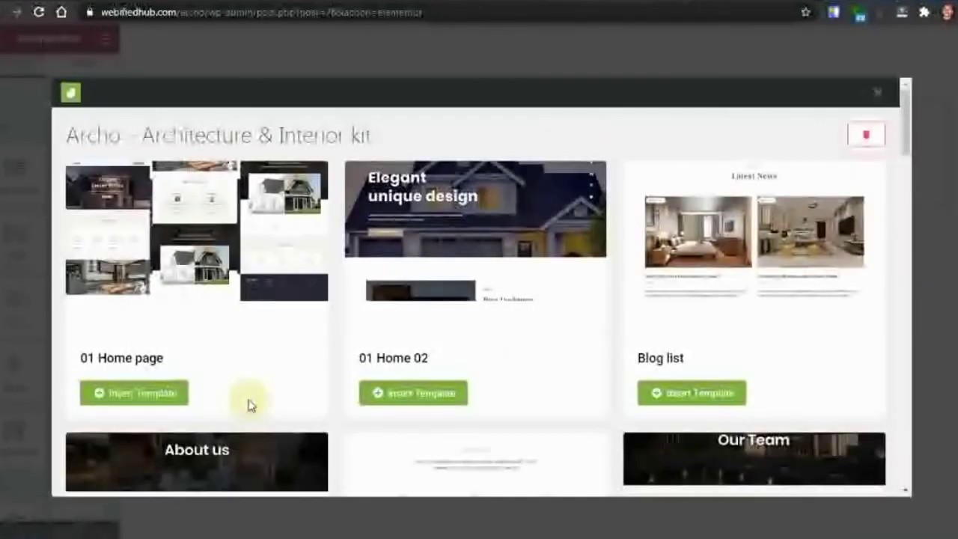
scroll(300, 367, down, 7)
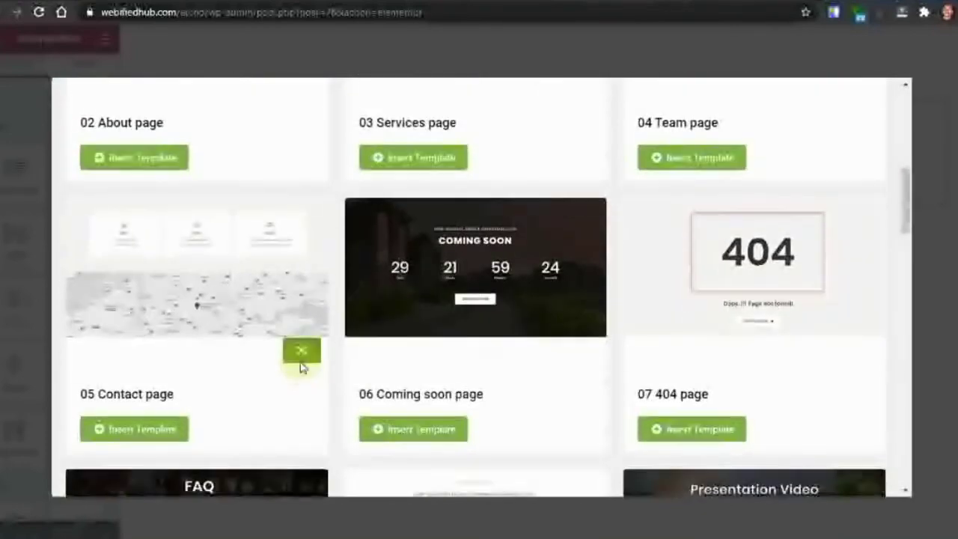
scroll(301, 367, down, 10)
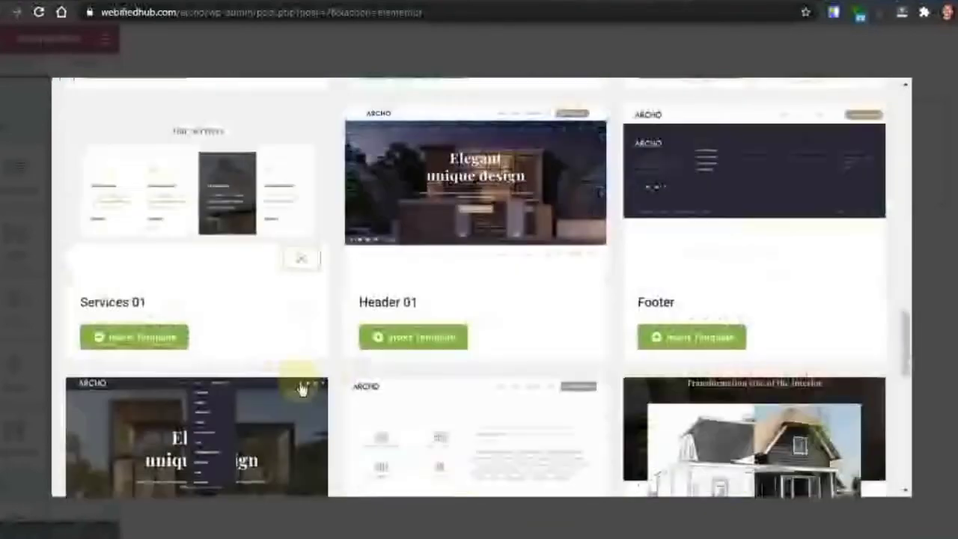
scroll(419, 395, down, 6)
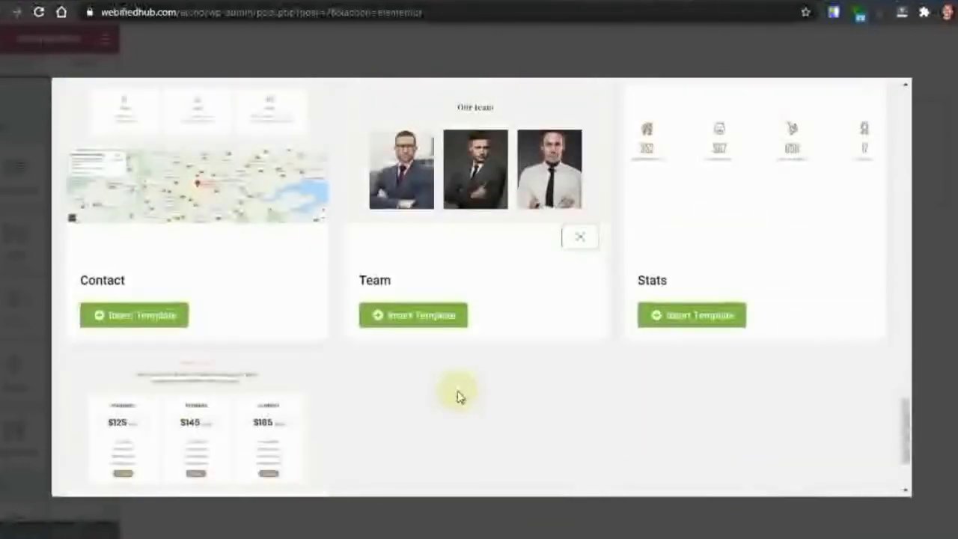
scroll(460, 397, up, 8)
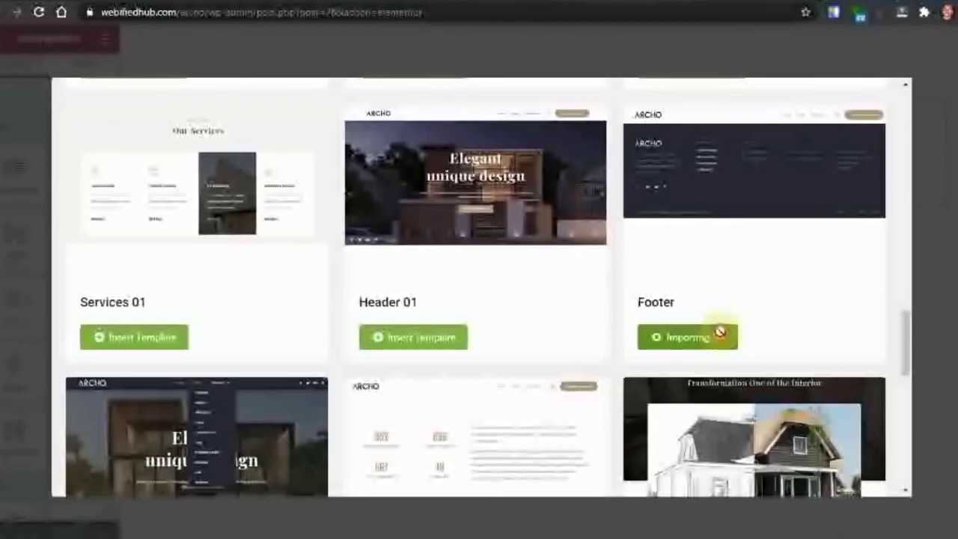
scroll(300, 400, down, 4)
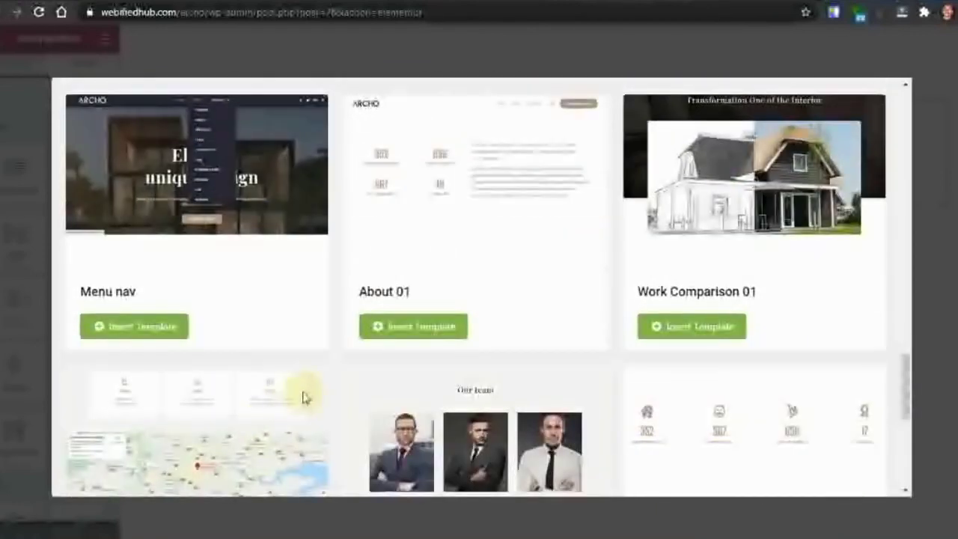
scroll(402, 381, down, 4)
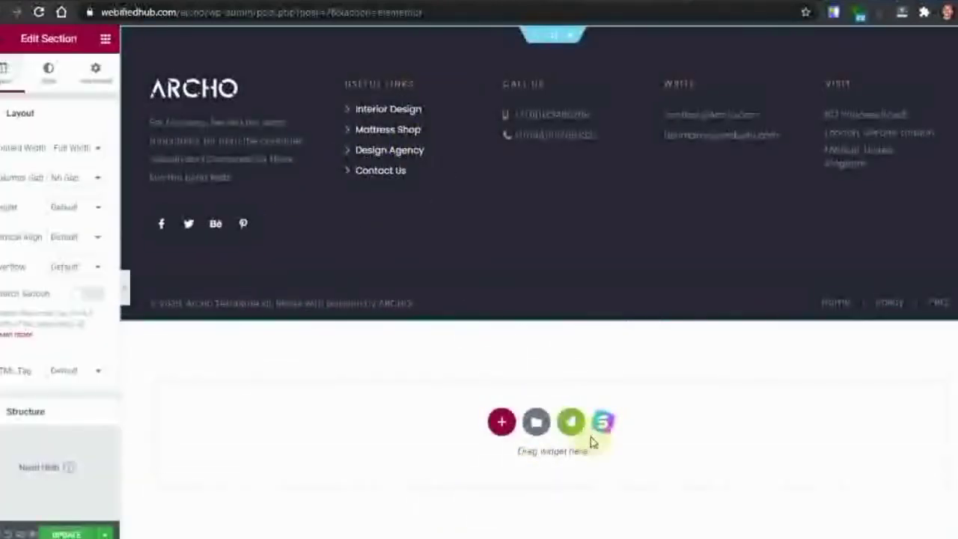
click(566, 421)
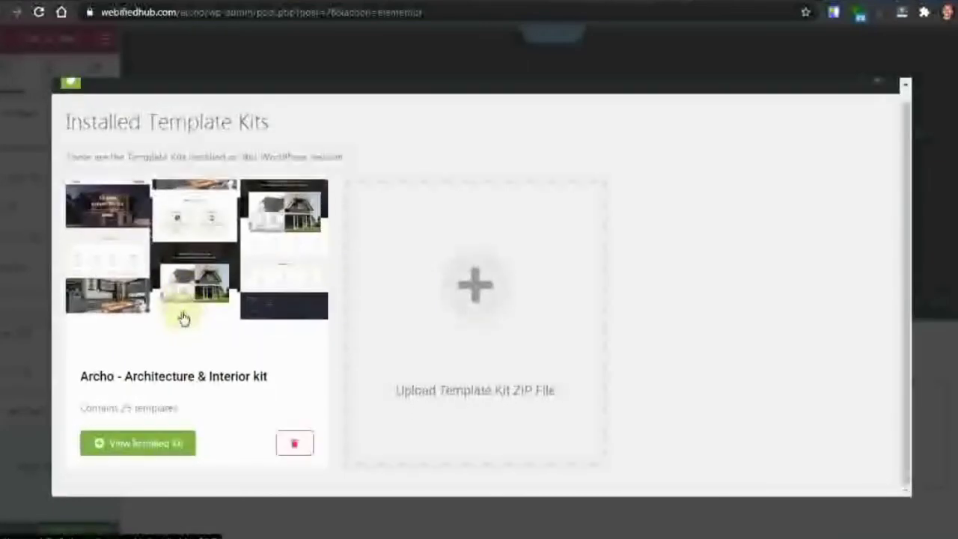
click(120, 449)
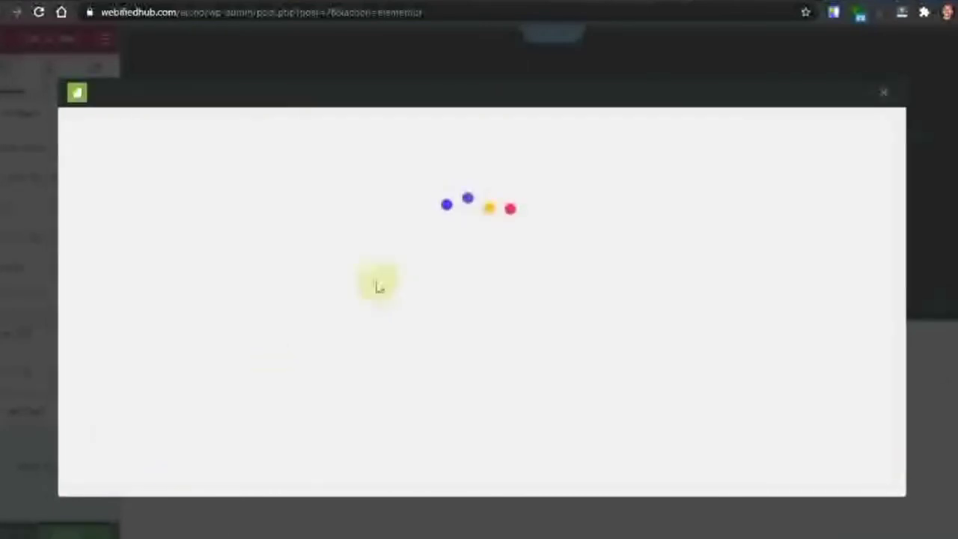
scroll(464, 291, down, 8)
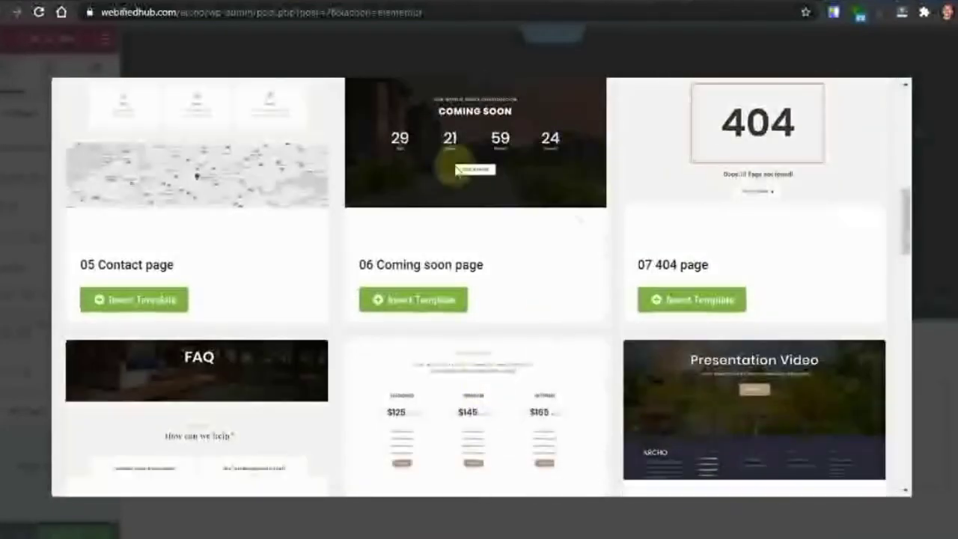
scroll(599, 344, down, 2)
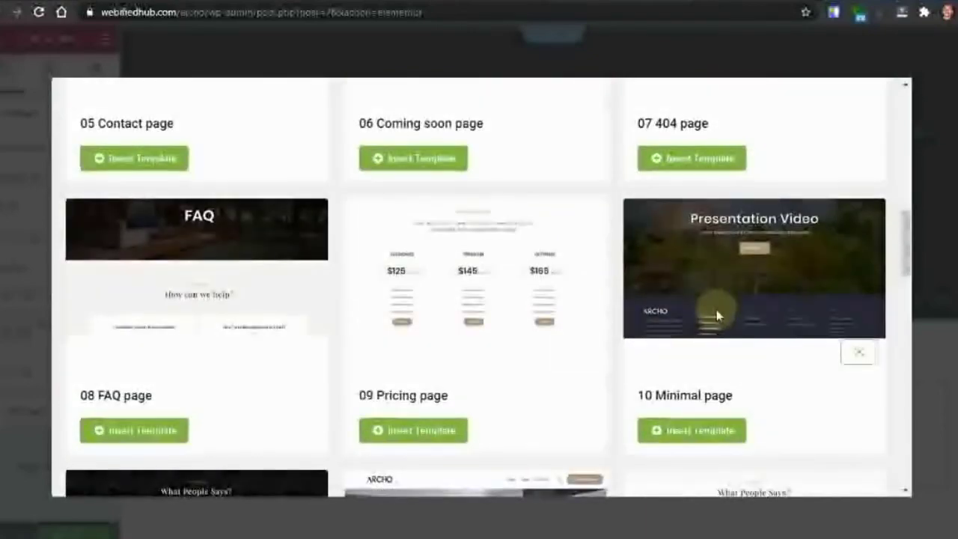
scroll(154, 332, down, 3)
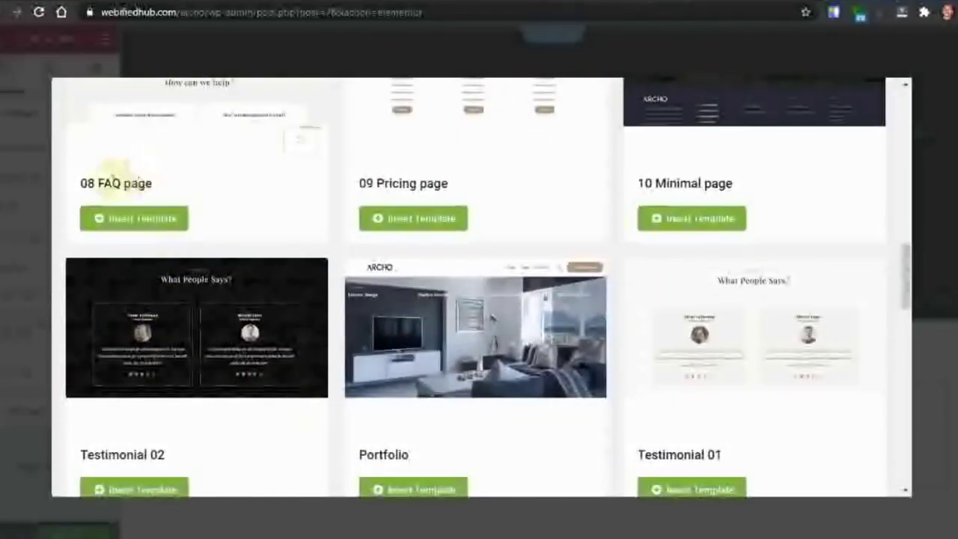
scroll(197, 411, down, 2)
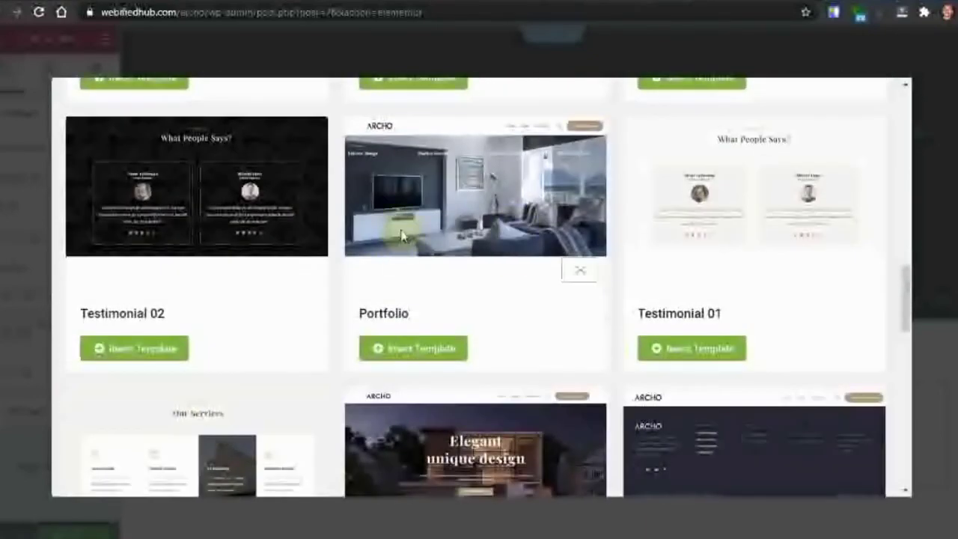
scroll(716, 315, down, 6)
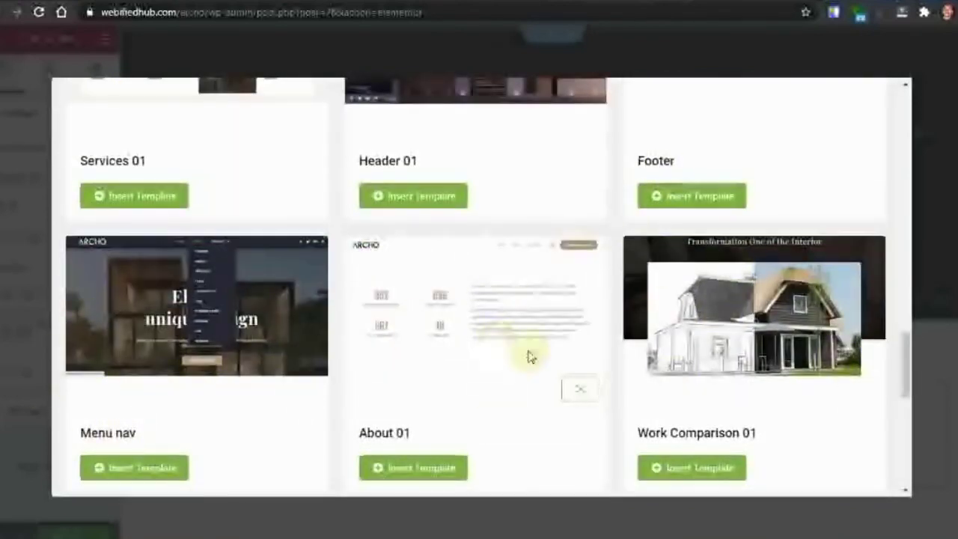
click(905, 86)
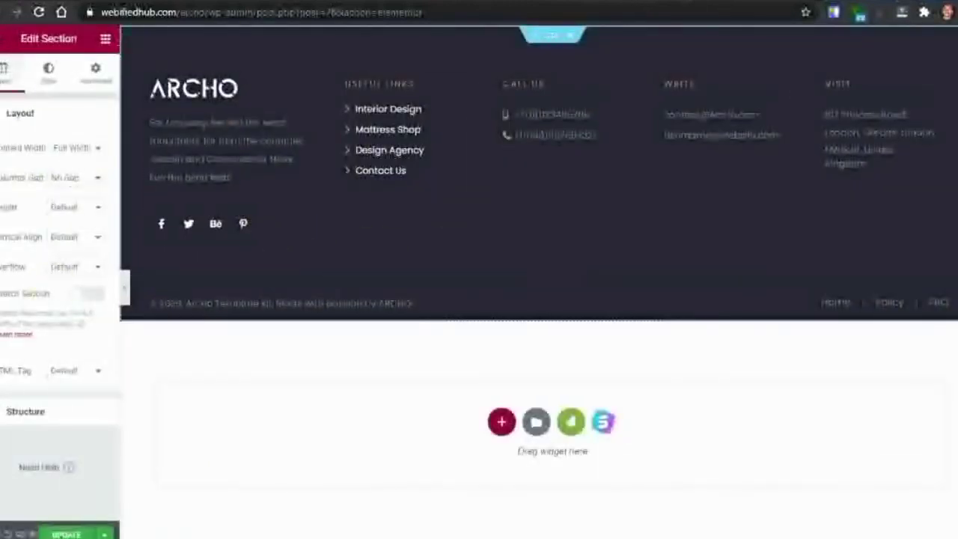
Browse Elementor Library Blocks filtered to About, then close the library
click(105, 39)
scroll(58, 235, down, 2)
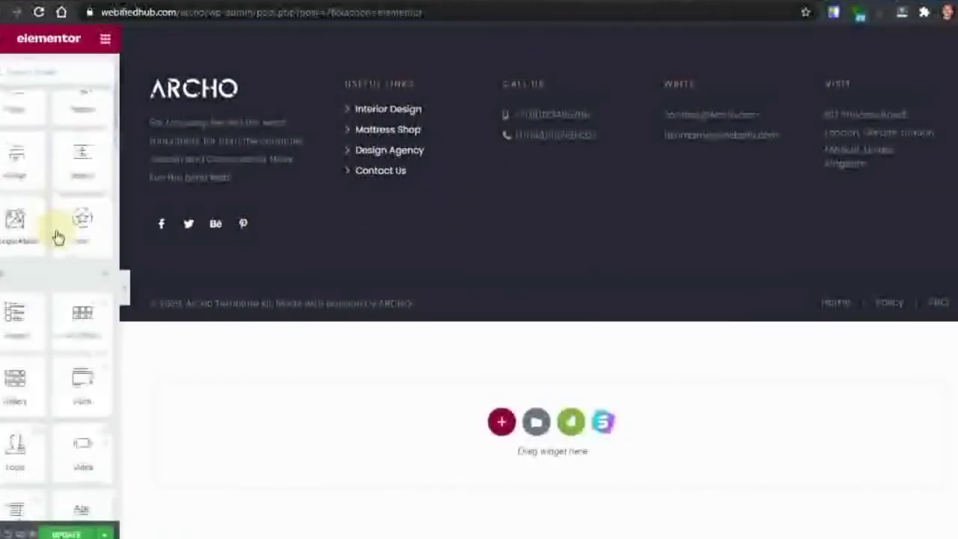
scroll(57, 230, up, 2)
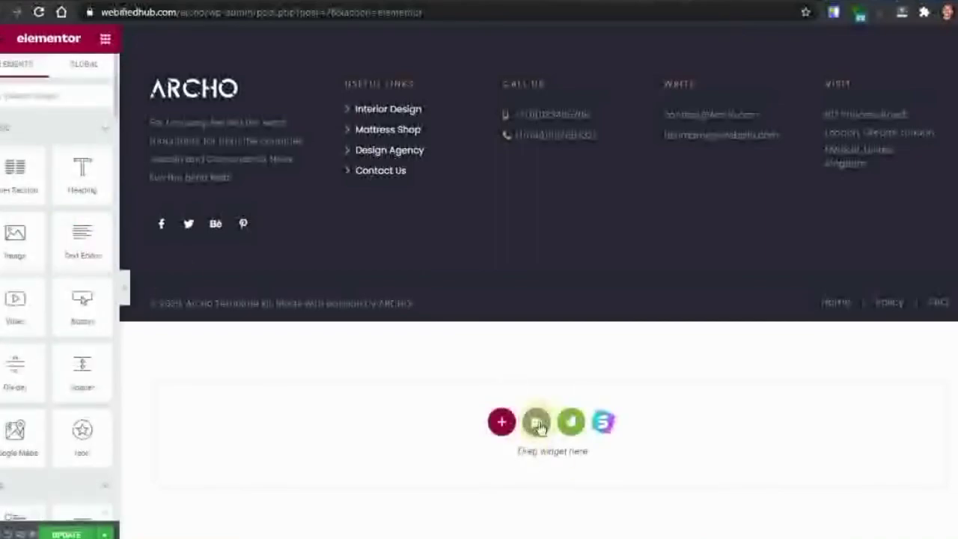
click(539, 424)
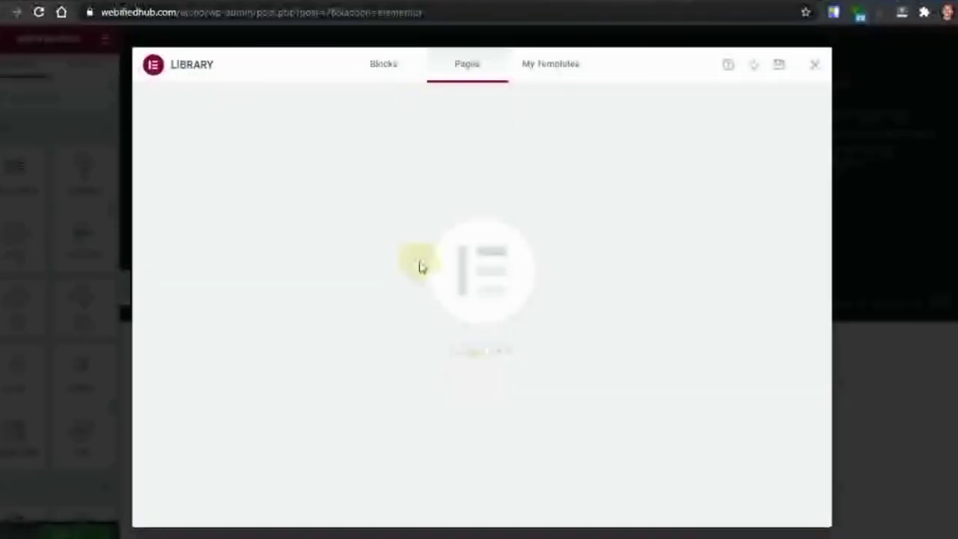
click(403, 81)
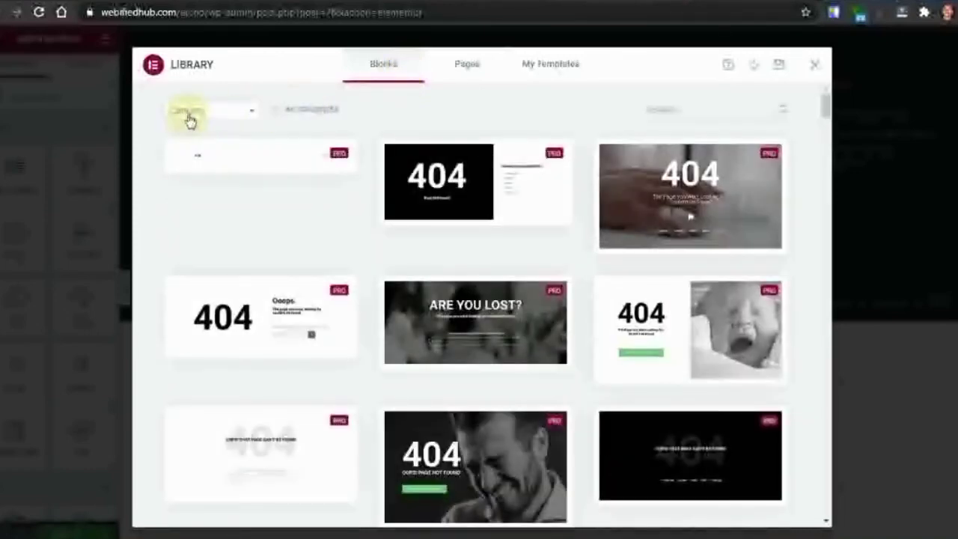
click(234, 115)
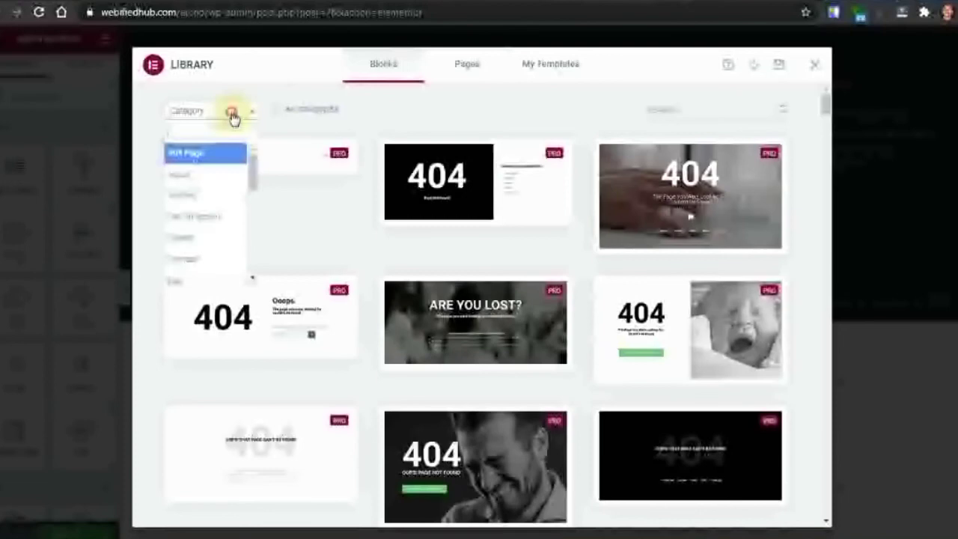
click(208, 175)
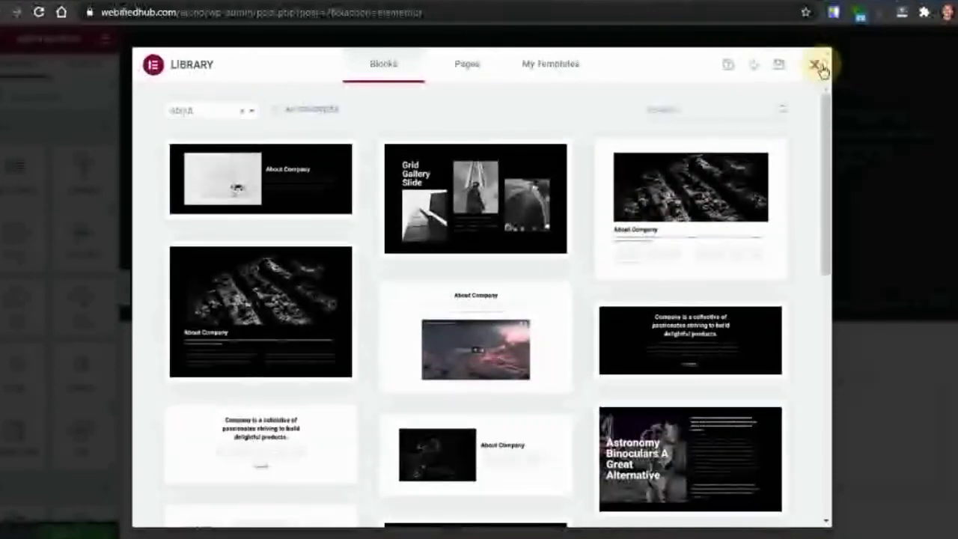
click(816, 66)
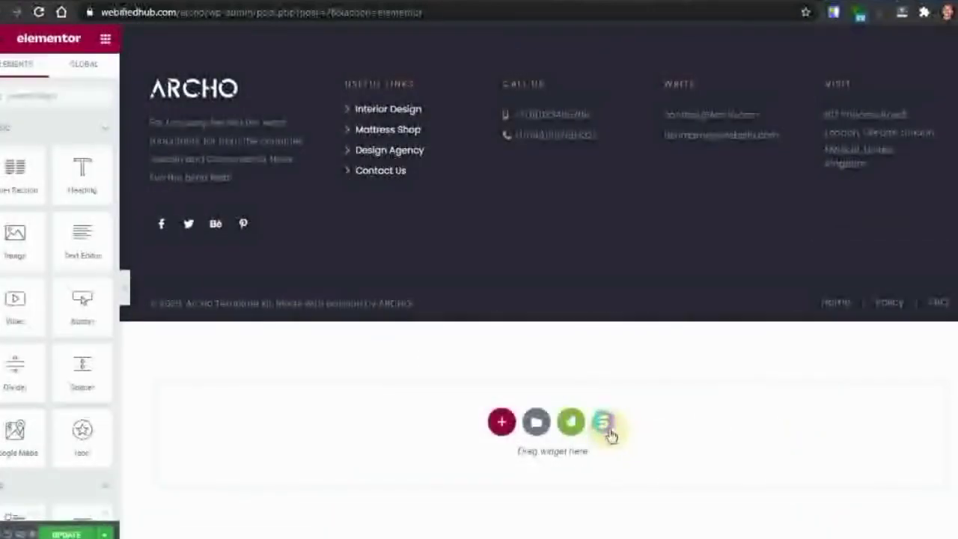
Open the Envato Templates library and scroll through its Blocks designs
click(610, 433)
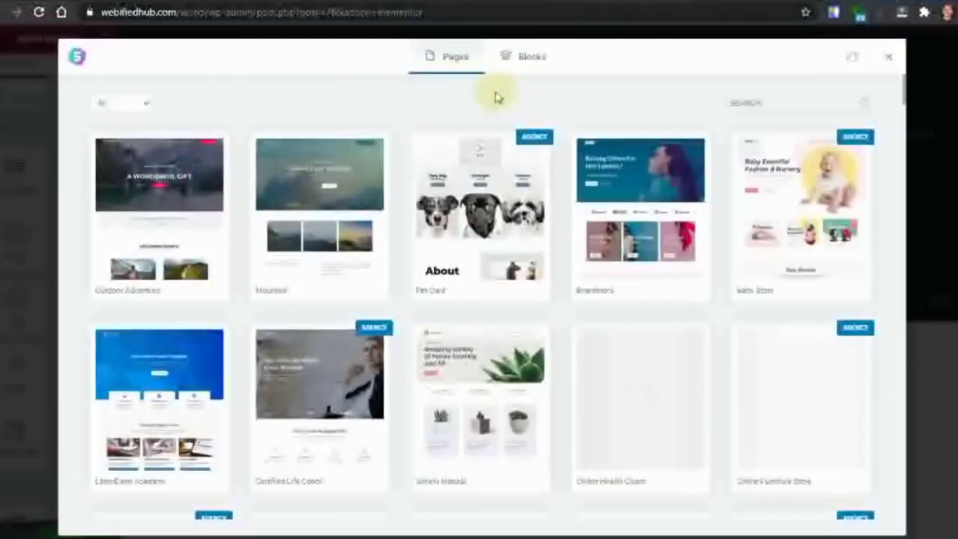
click(523, 56)
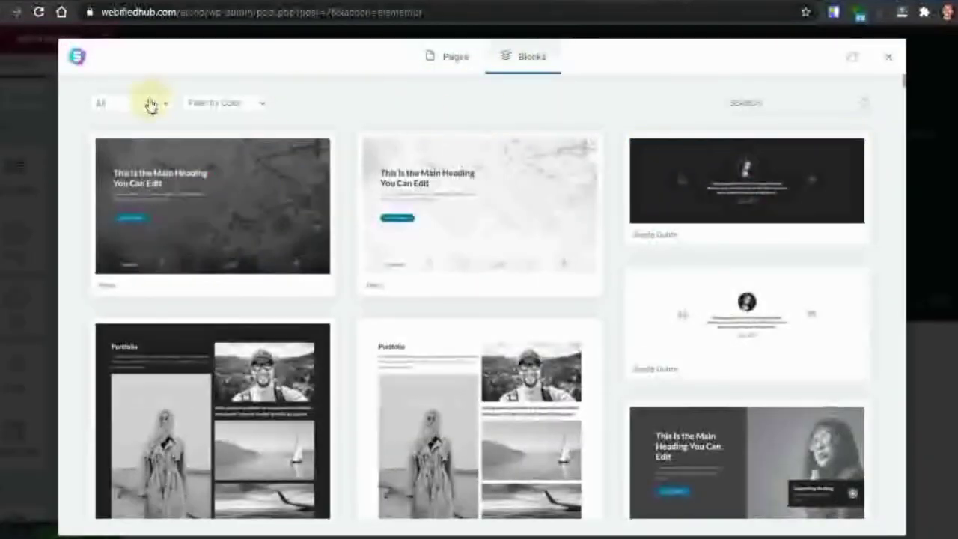
scroll(450, 292, down, 2)
scroll(468, 292, down, 2)
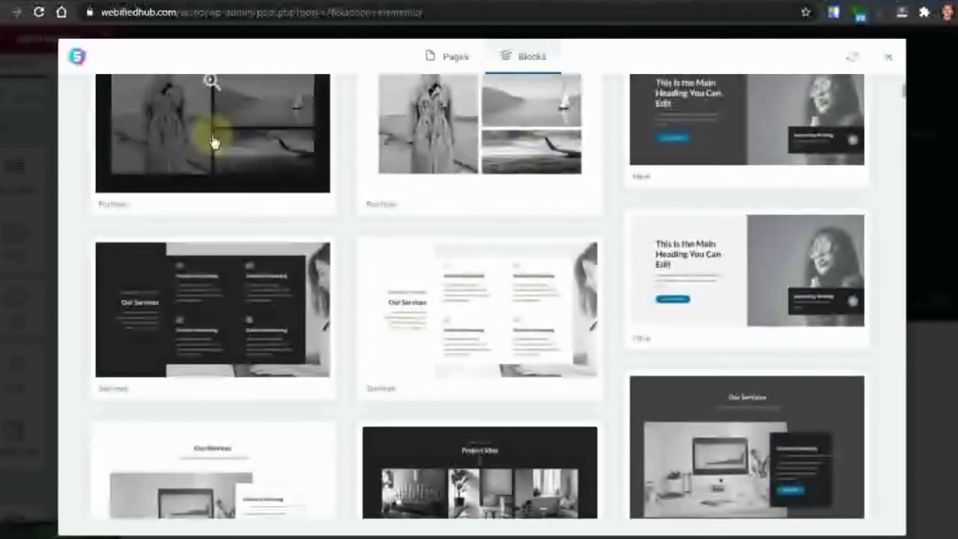